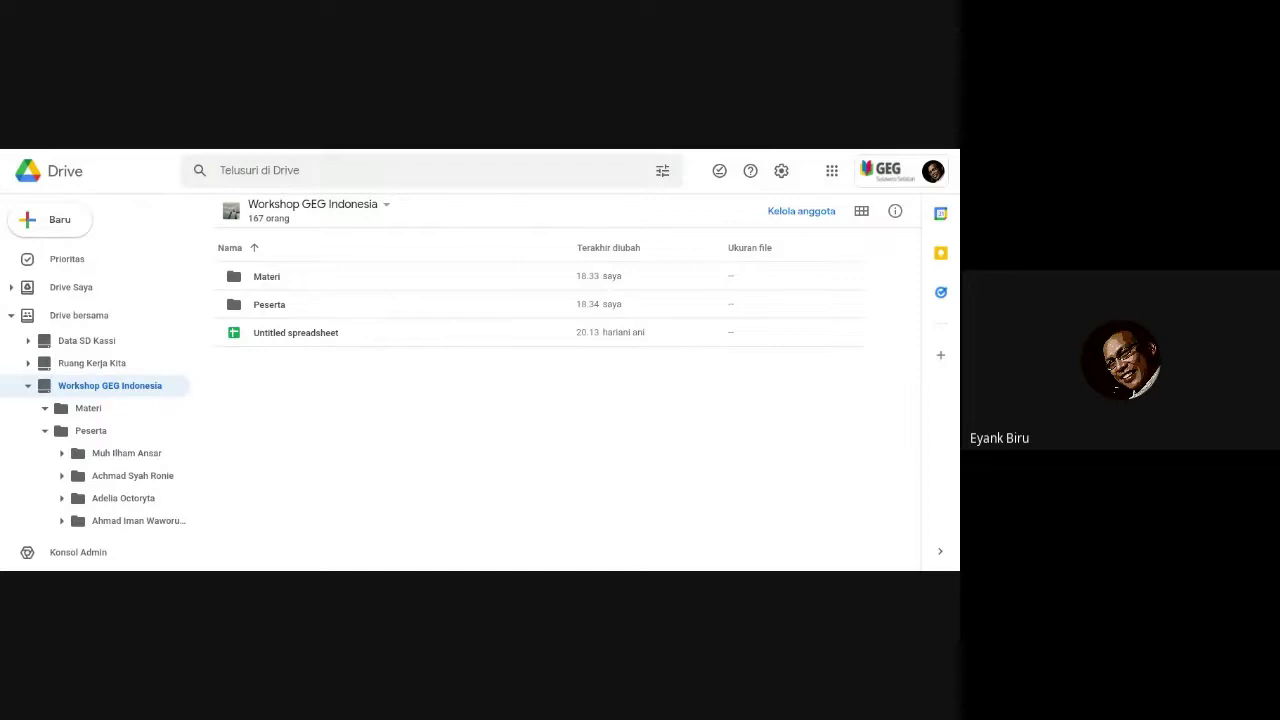
- Look through the participant folders inside Peserta in the Workshop GEG Indonesia shared drive, and open the first participant's folder
double_click(242, 304)
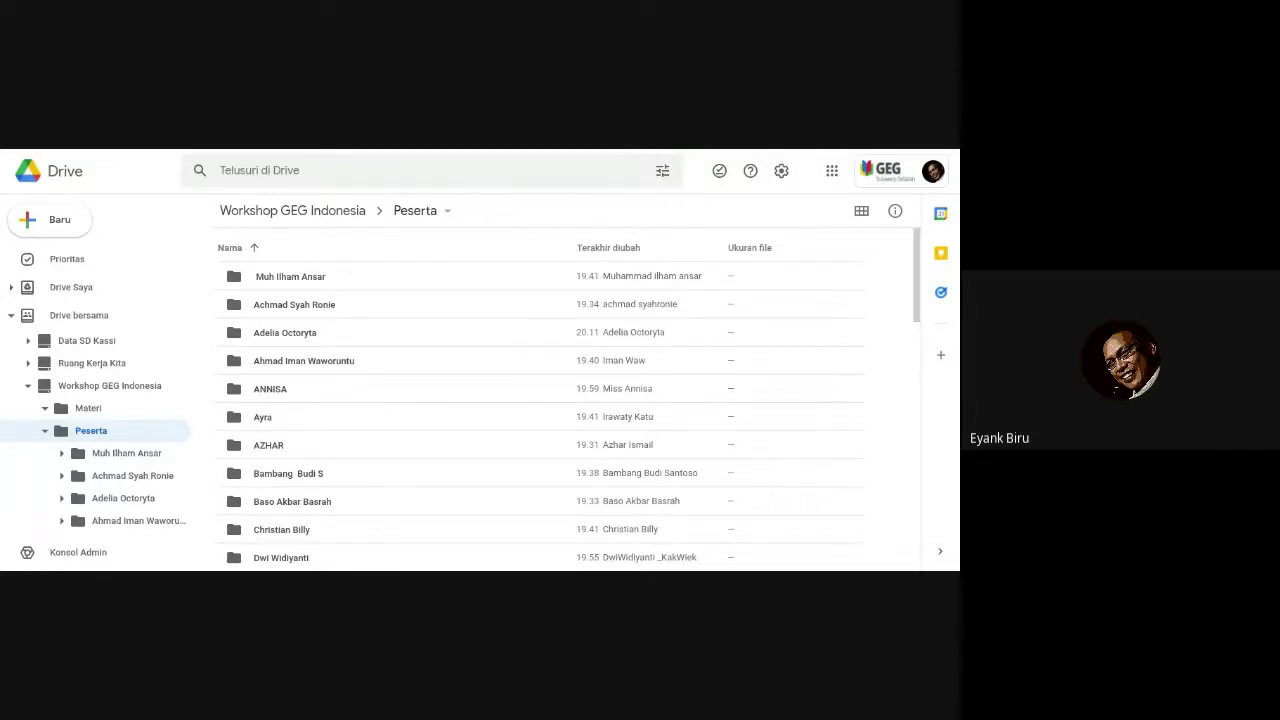
scroll(439, 392, "down", 5)
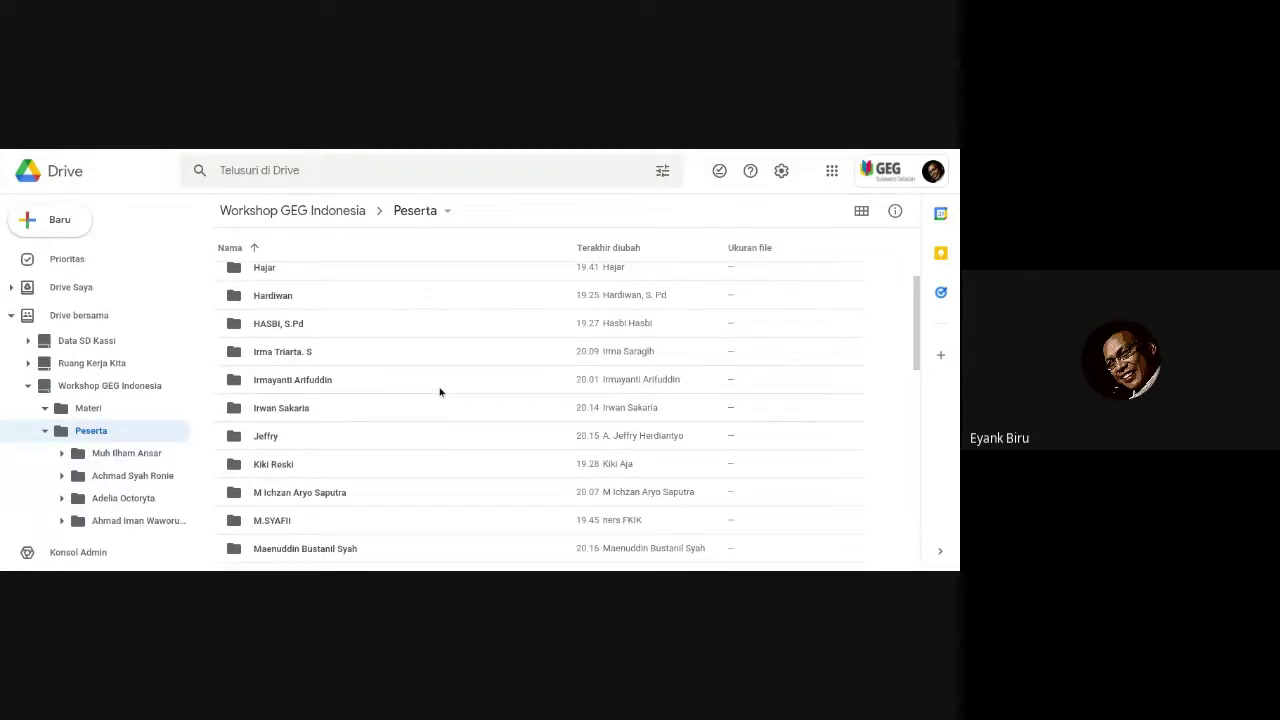
scroll(439, 392, "up", 3)
scroll(439, 392, "down", 8)
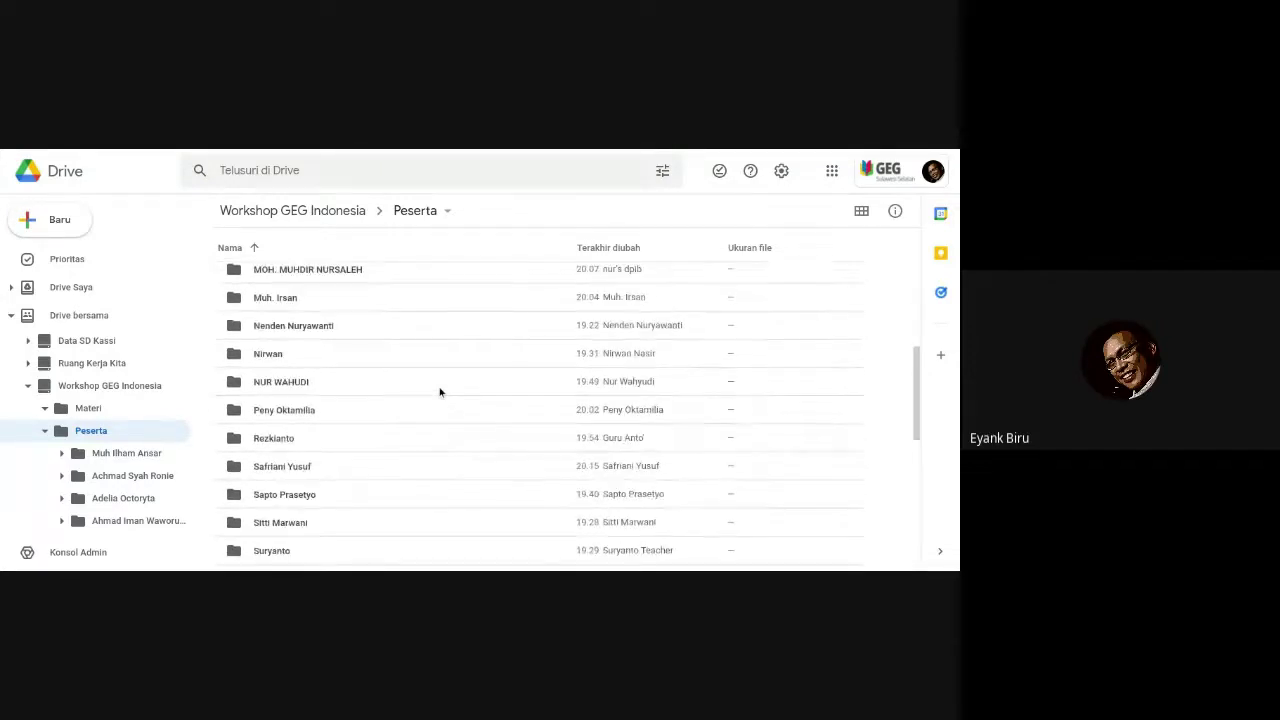
scroll(439, 392, "up", 8)
scroll(439, 392, "up", 3)
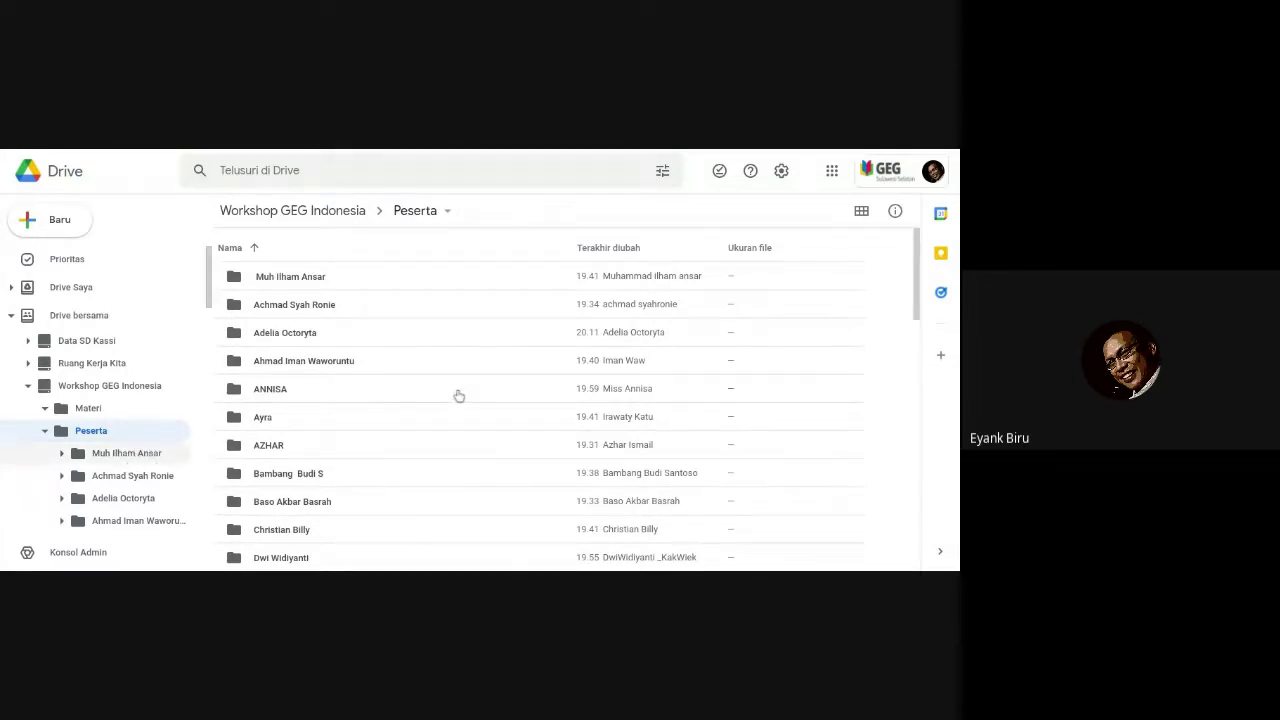
left_click(127, 453)
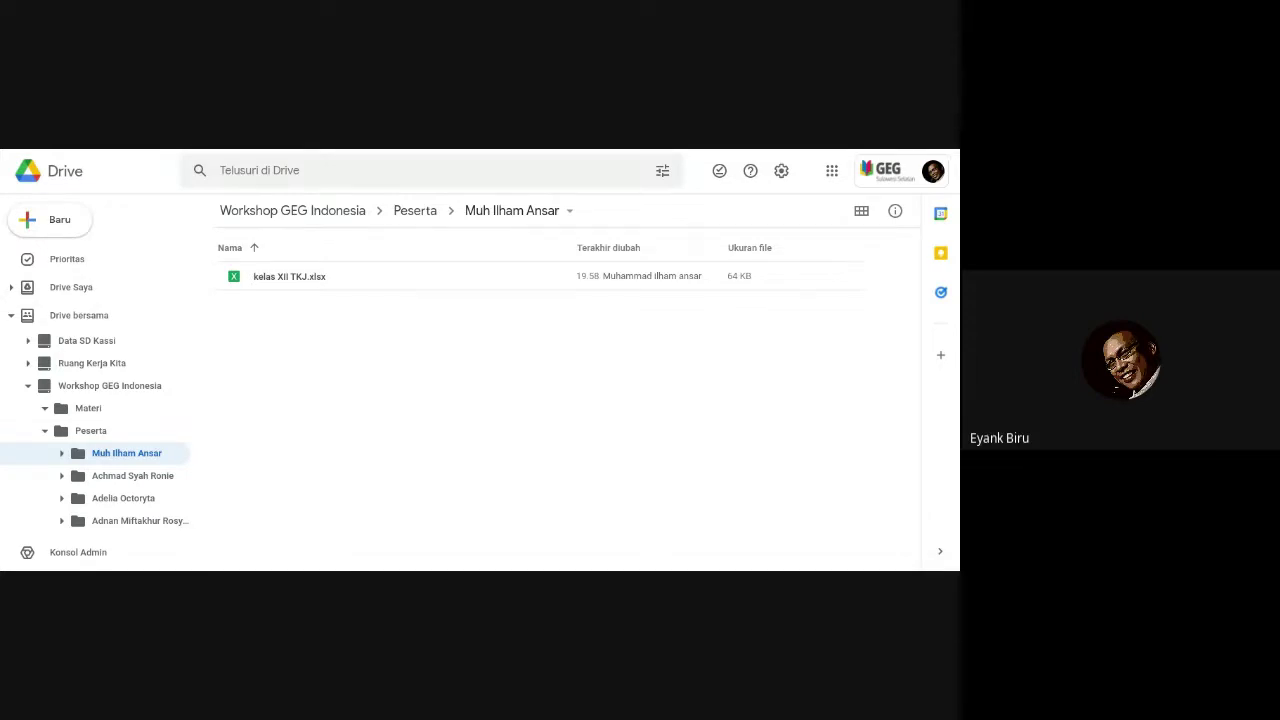
- In the Nama Siswa dan Guru spreadsheet, select all student names below the Nama header on the XI Akademik and X Akademik sheets
key("ctrl+Tab")
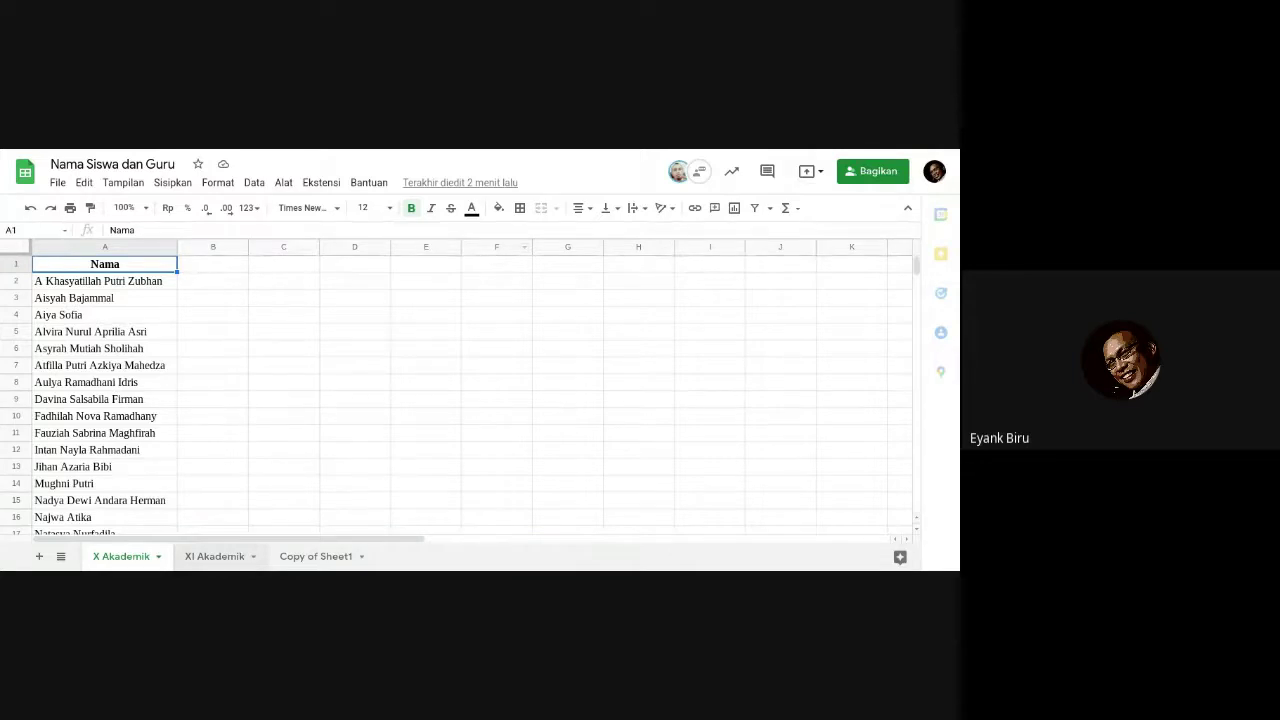
left_click(214, 556)
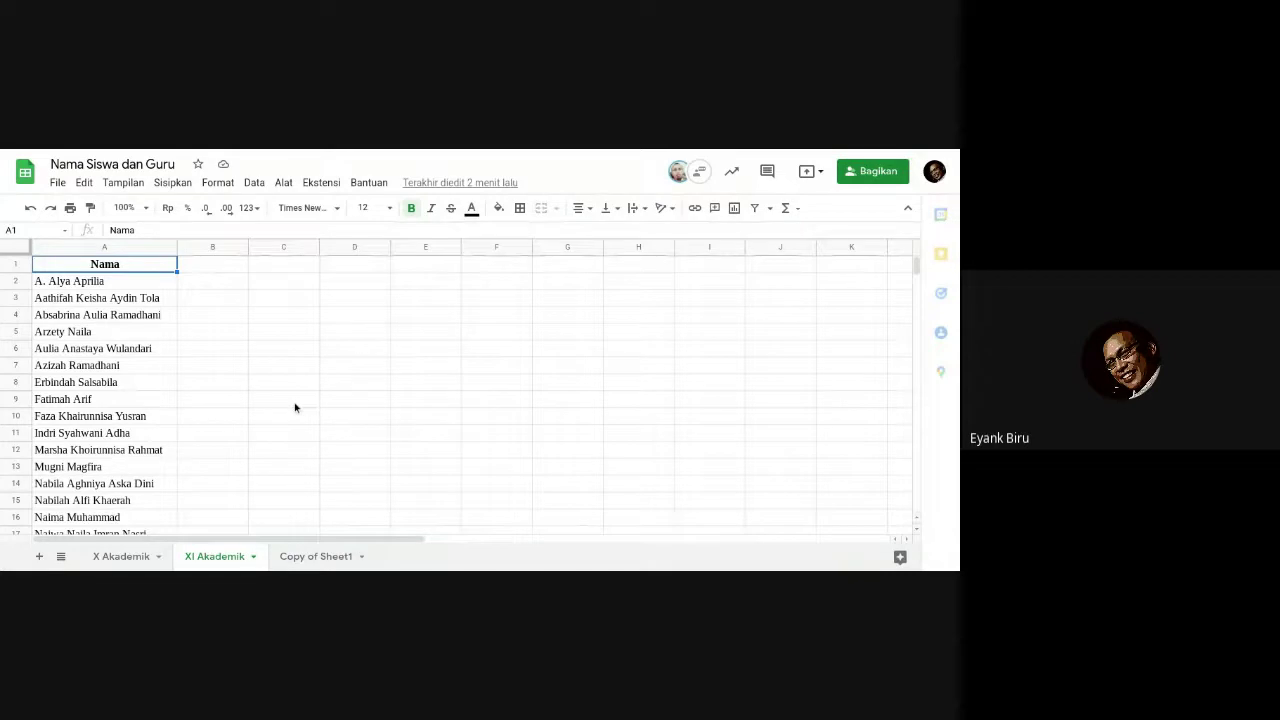
left_click(133, 284)
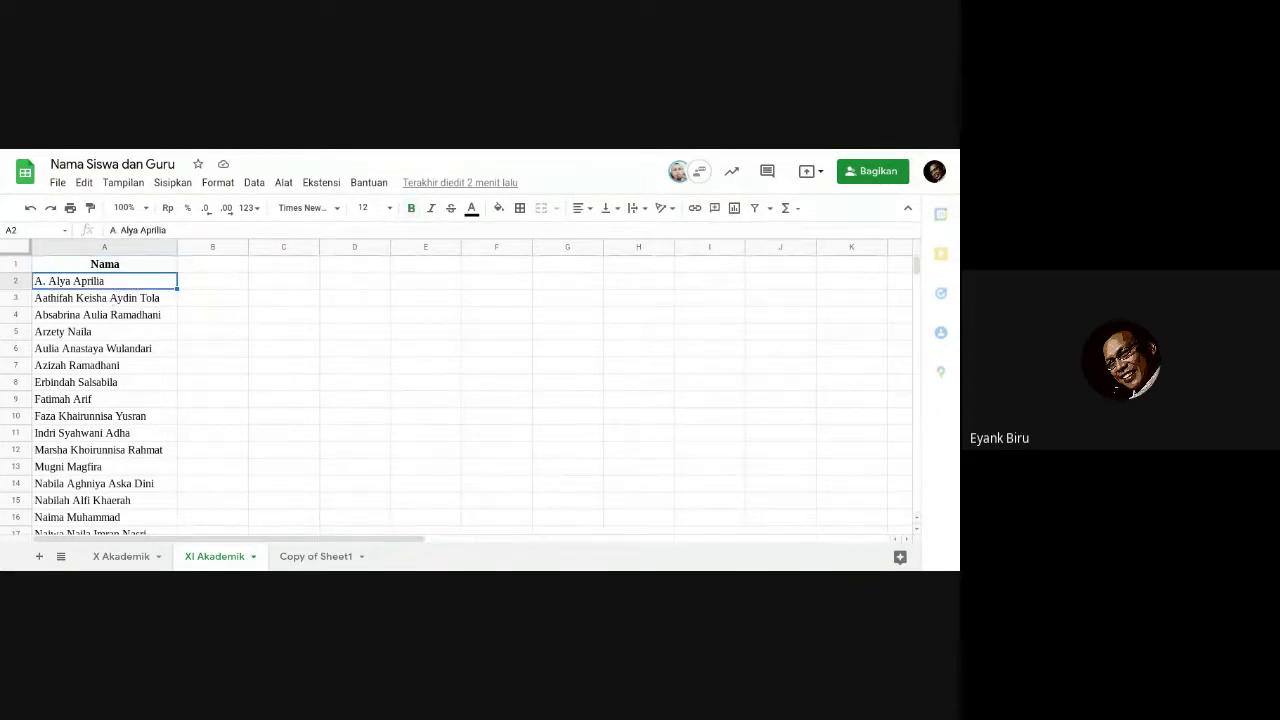
key("shift+Down")
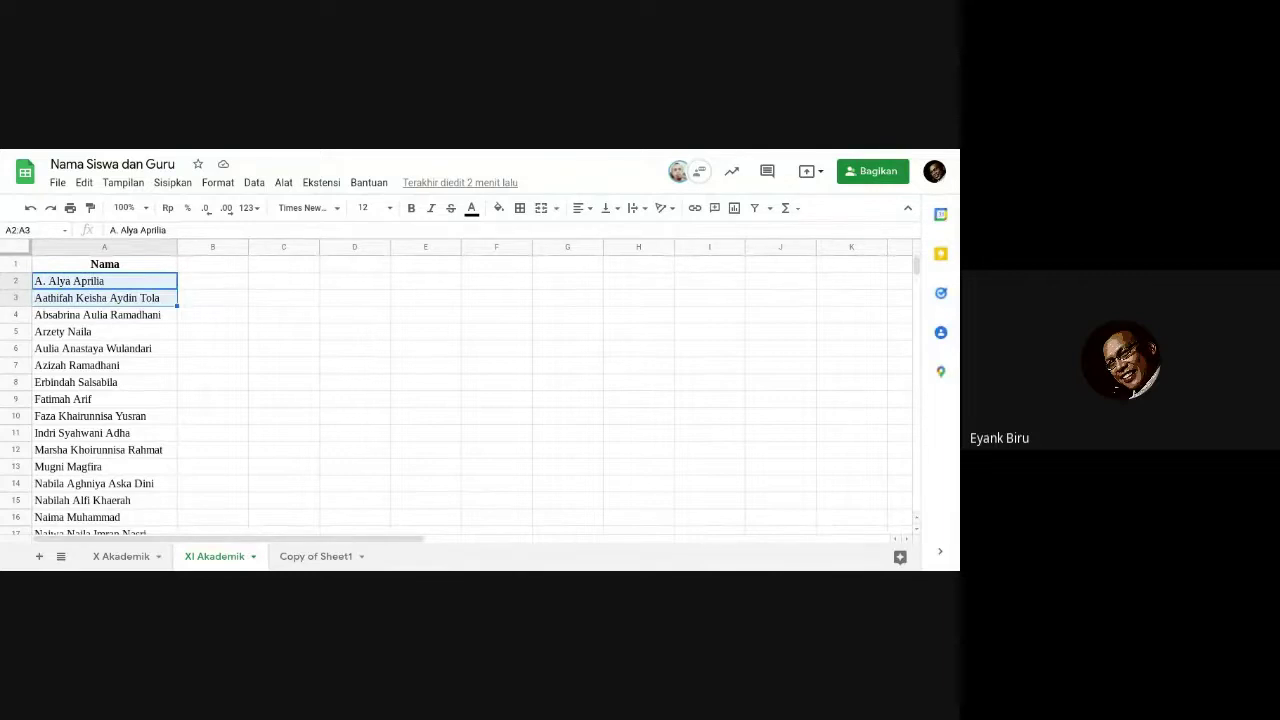
key("ctrl+shift+Down")
scroll(185, 368, "down", 1)
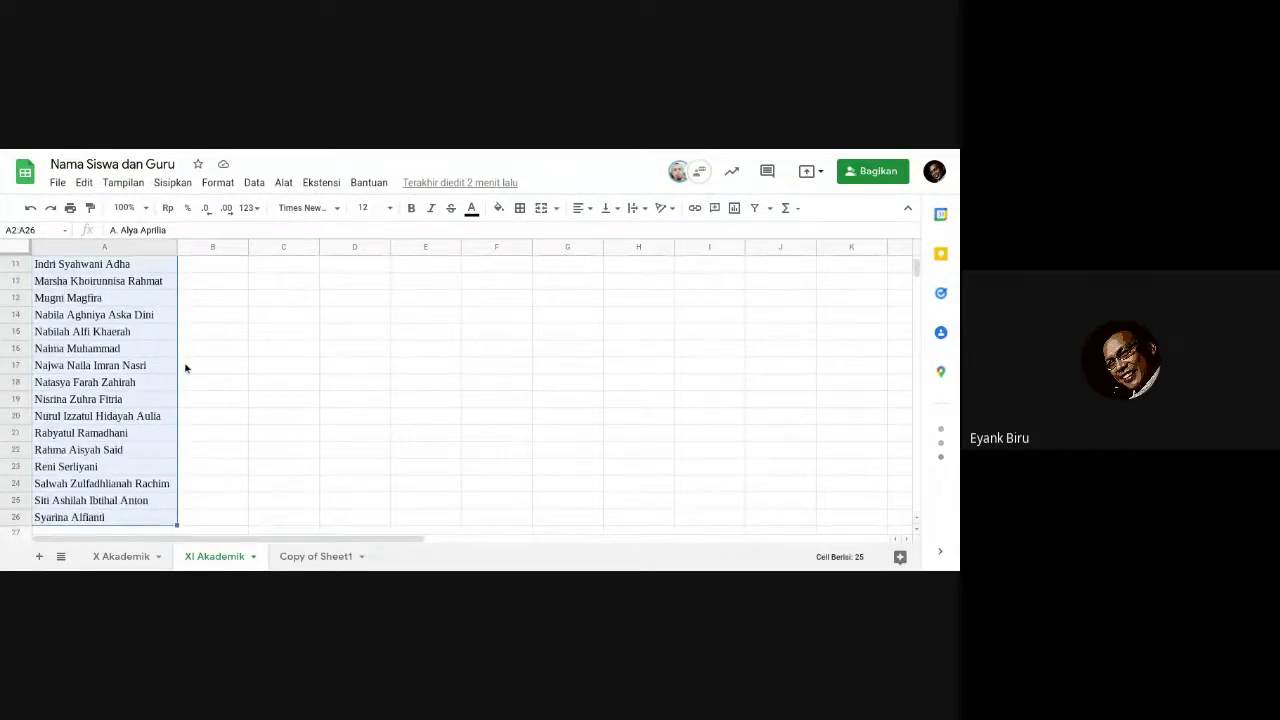
scroll(185, 368, "down", 1)
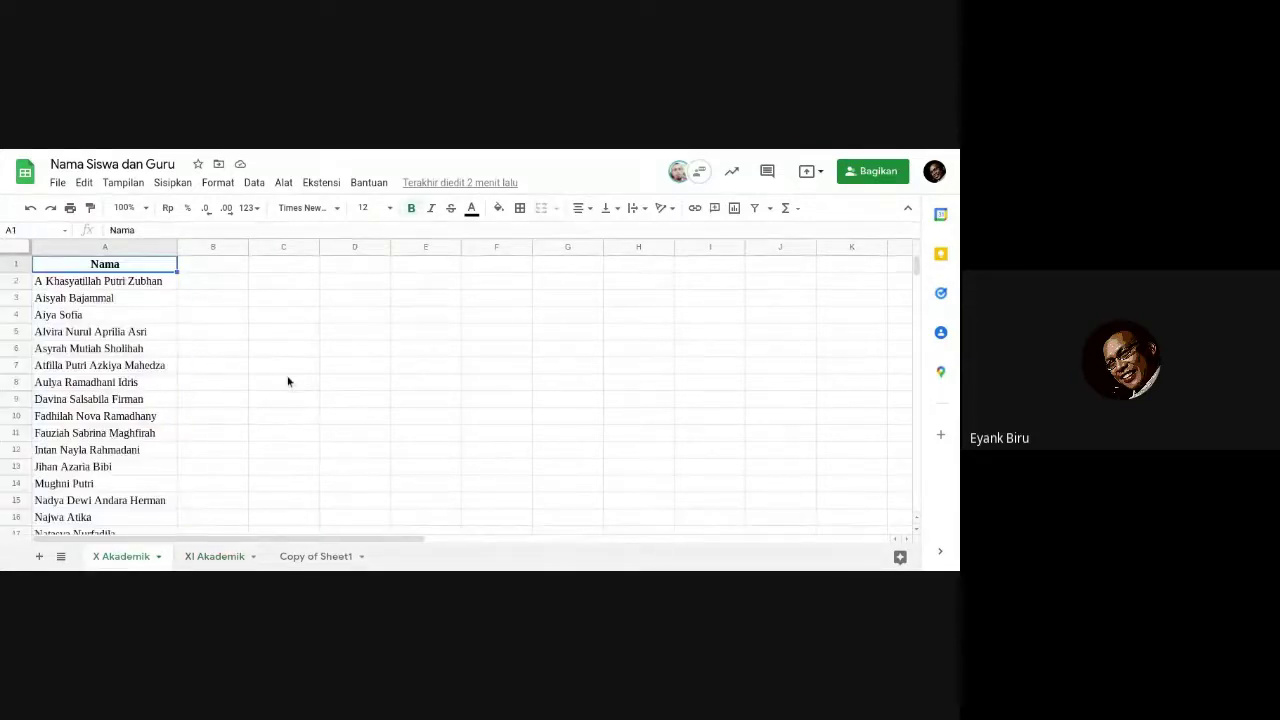
left_click(135, 287)
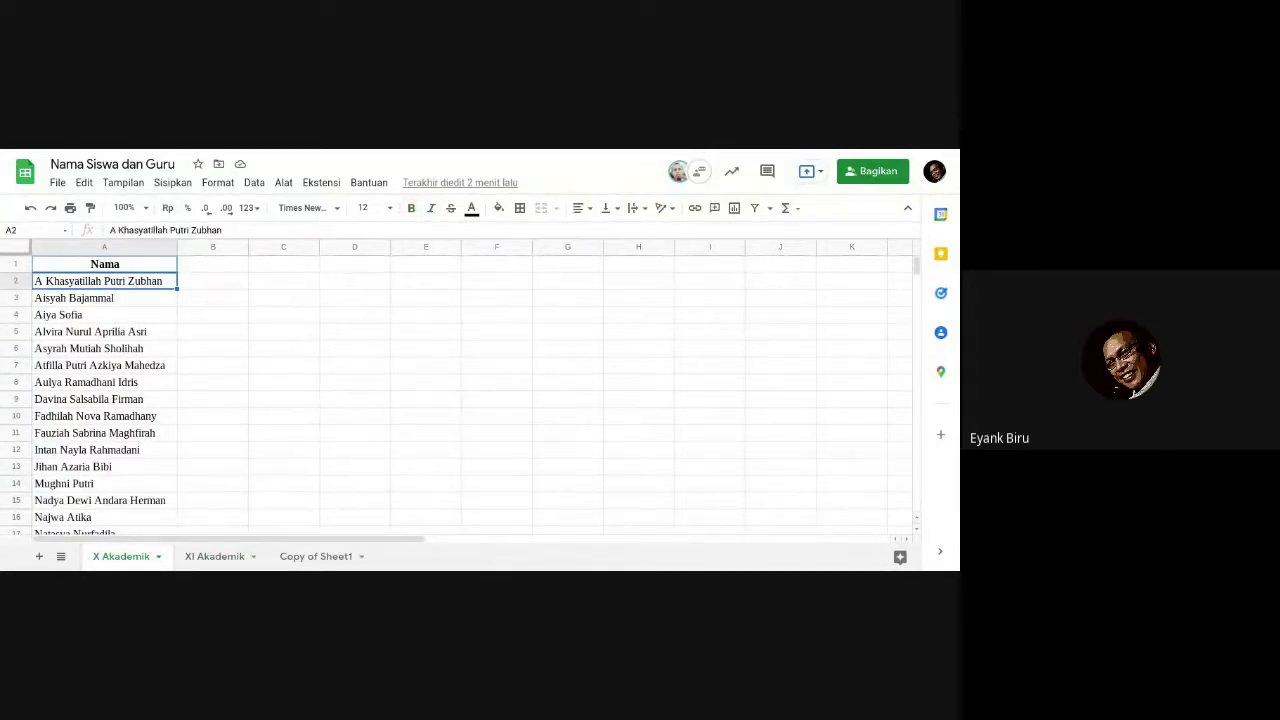
key("ctrl+shift+Down")
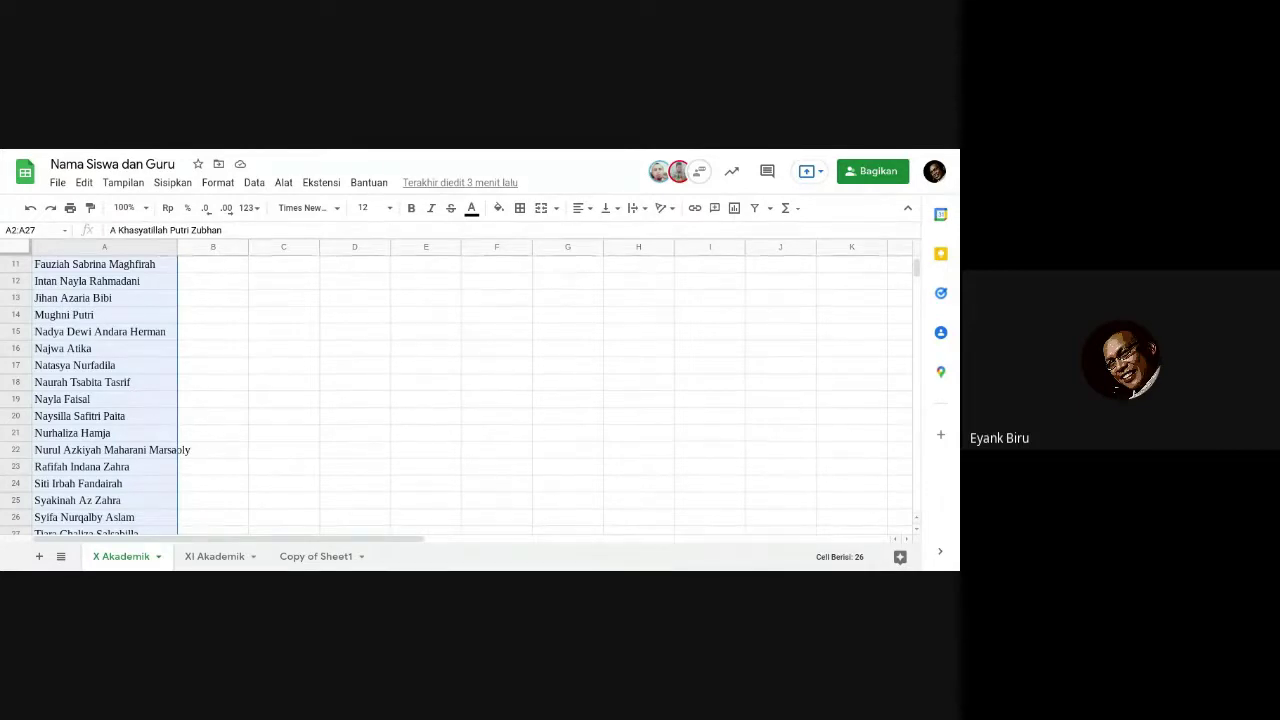
- Return to Drive and move the Nama Guru spreadsheet in the Materi folder to the trash
key("ctrl+Tab")
left_click(88, 406)
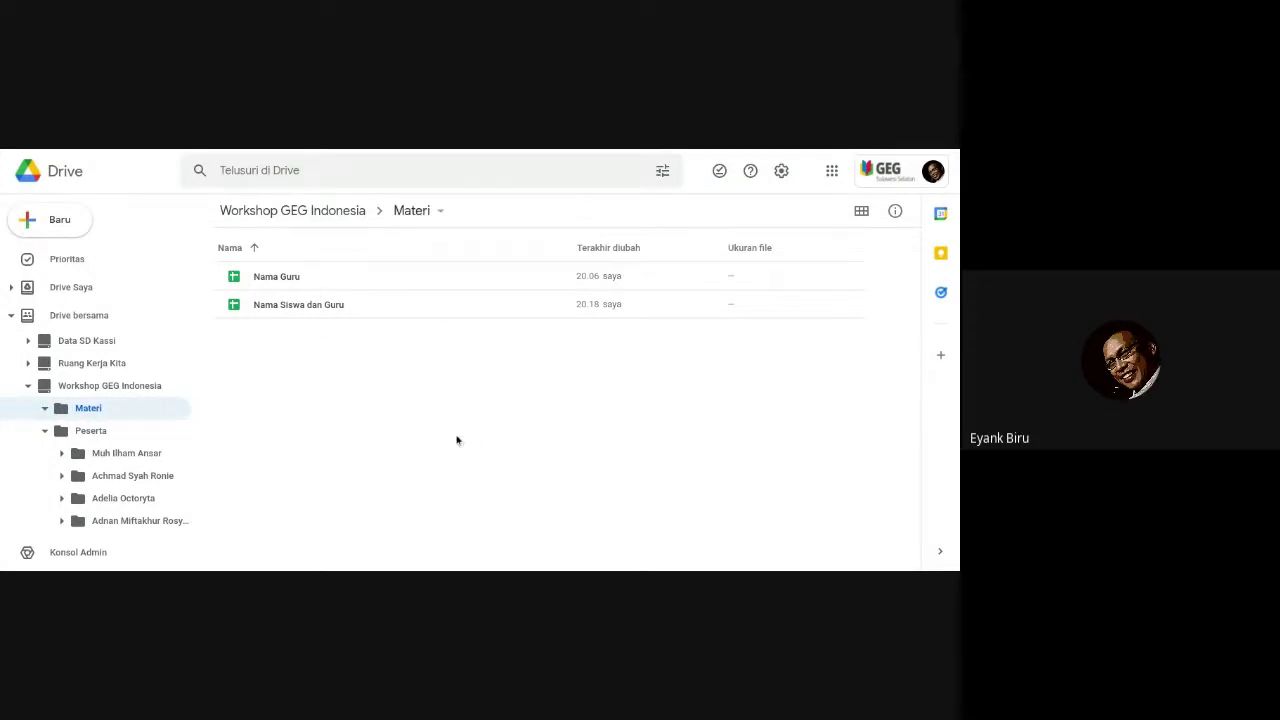
left_click(301, 278)
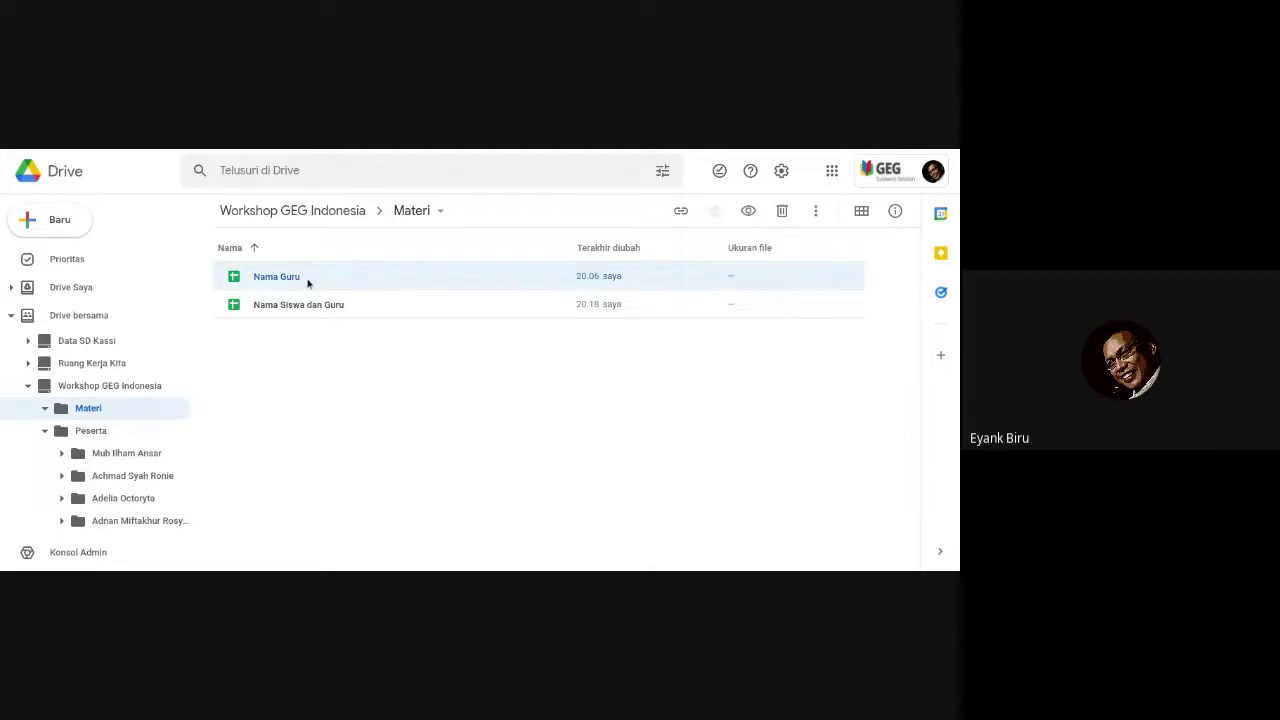
right_click(386, 419)
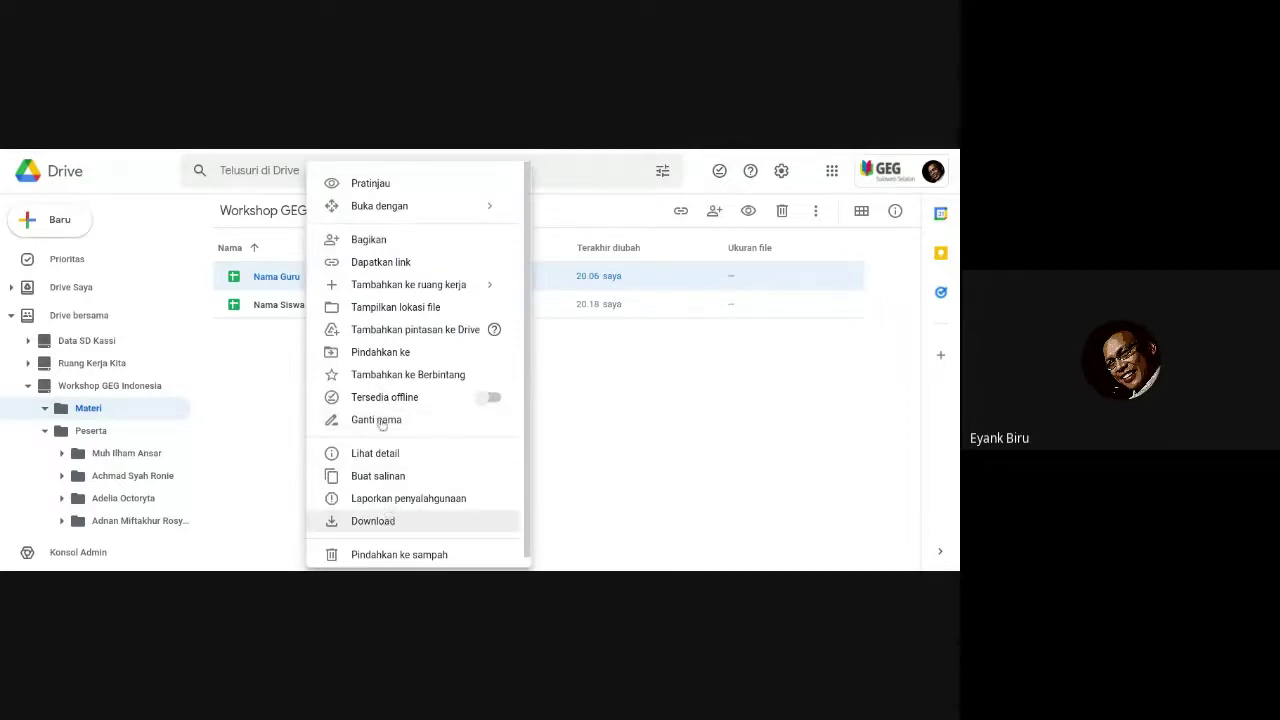
left_click(398, 554)
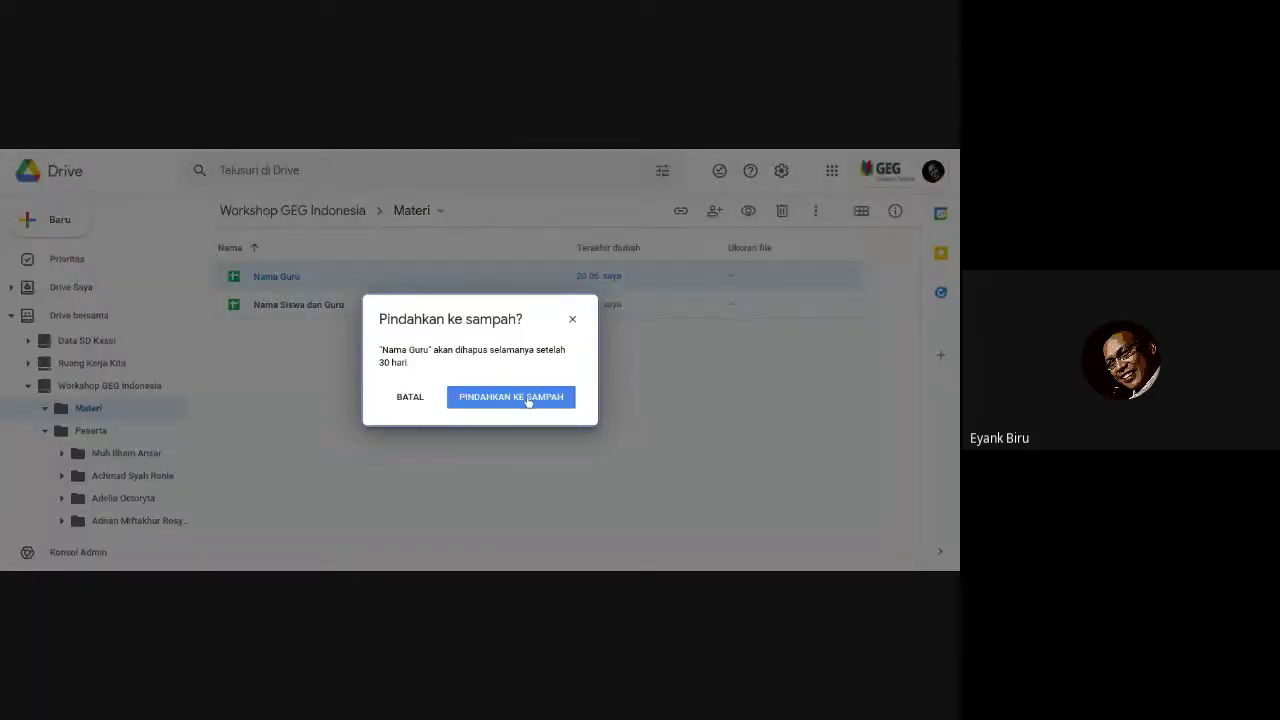
left_click(528, 400)
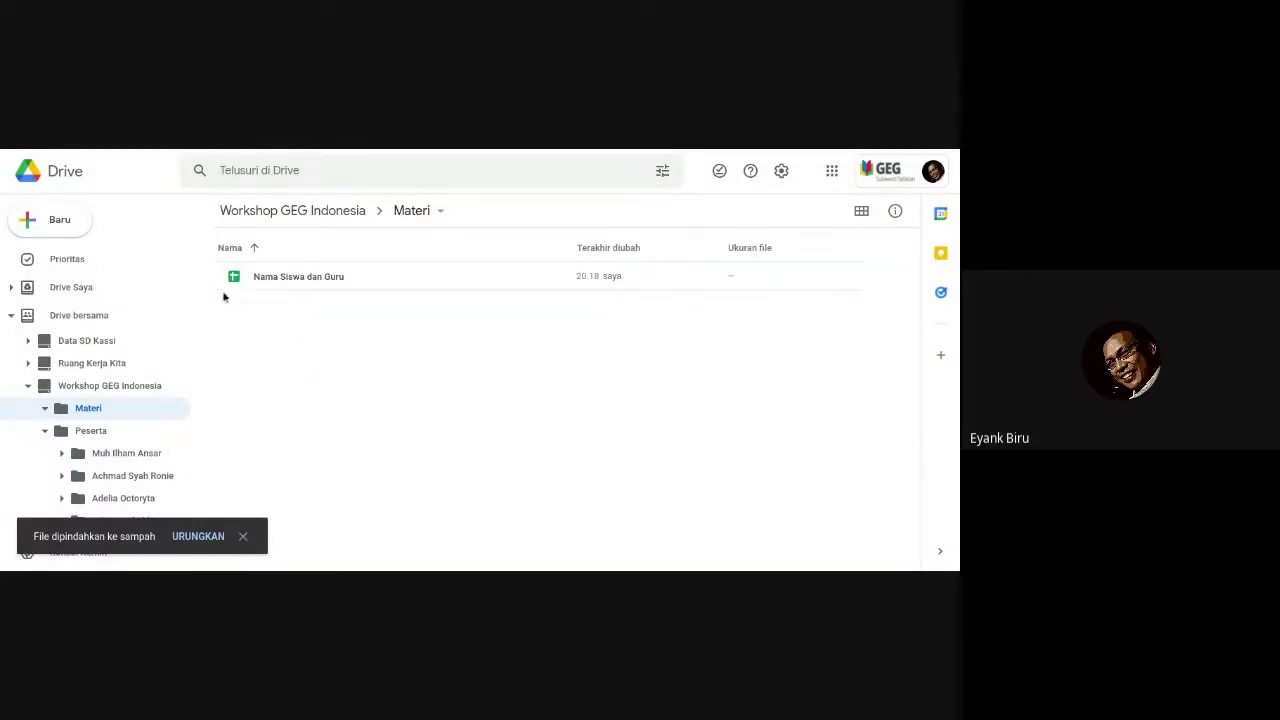
- Create a blank Google Form in the Materi folder
right_click(316, 336)
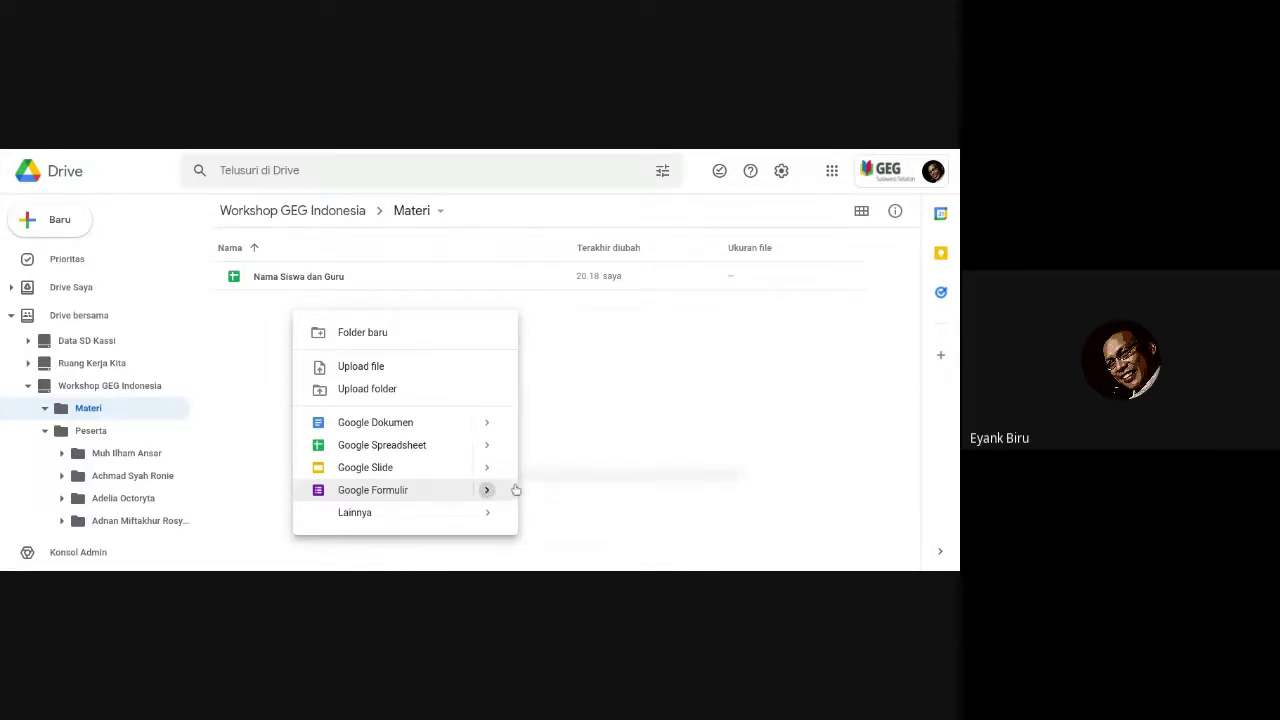
mouse_move(506, 494)
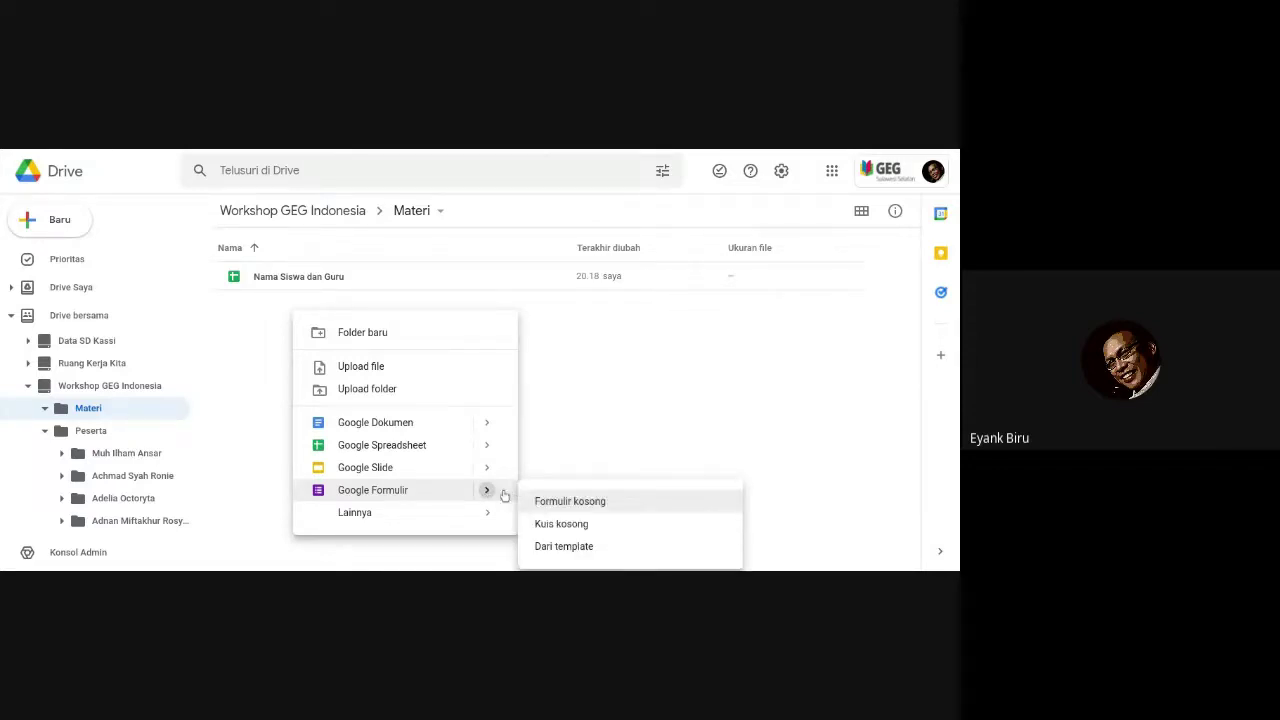
left_click(571, 502)
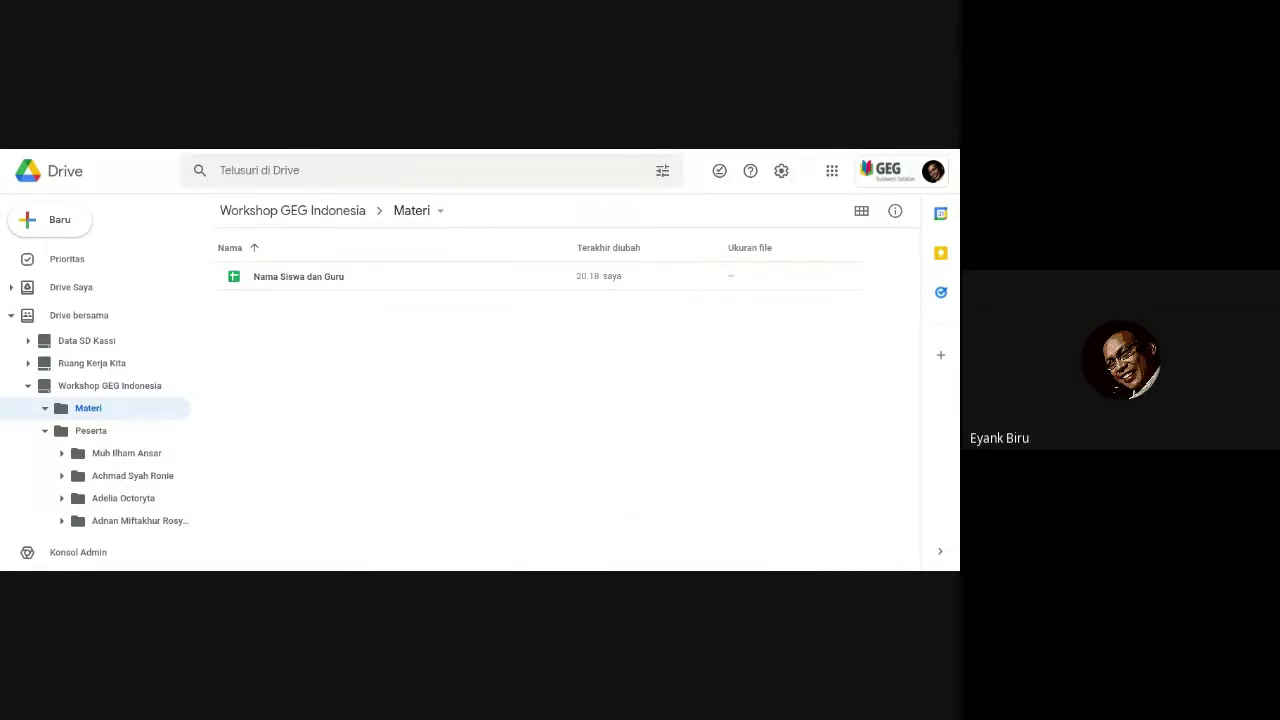
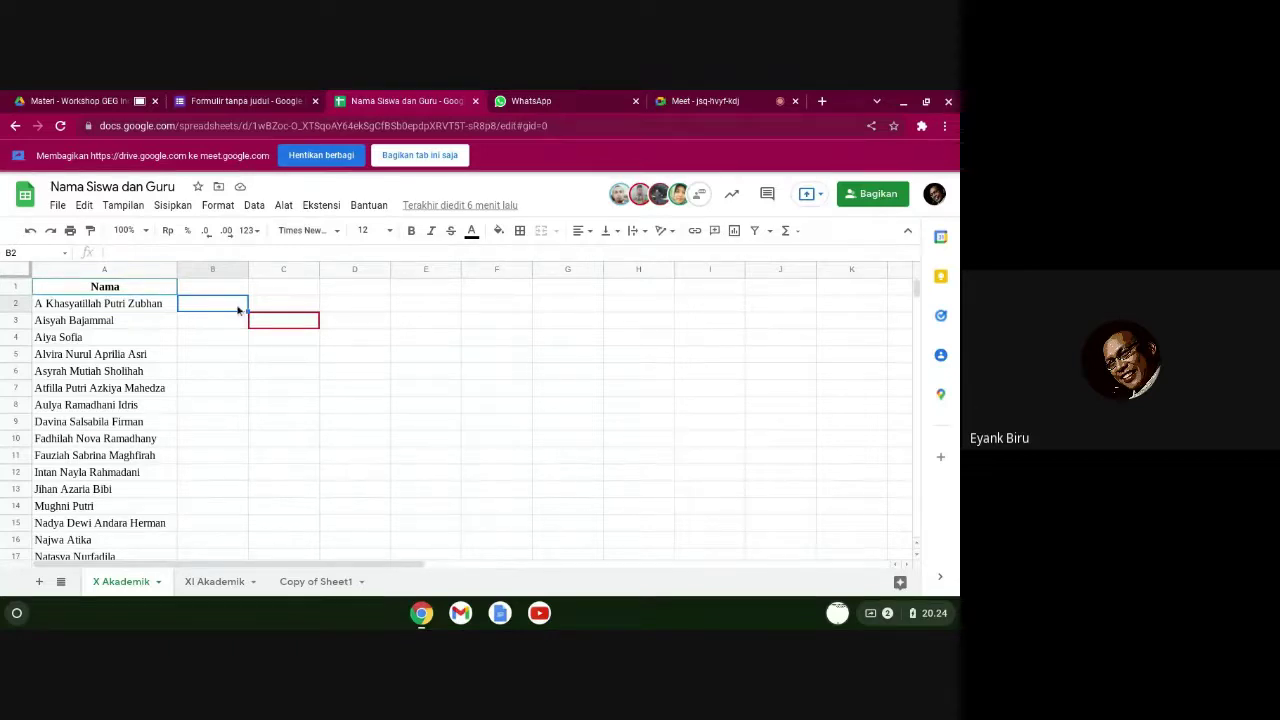
- Review the student name list on the X Akademik sheet of Nama Siswa dan Guru
left_click(242, 102)
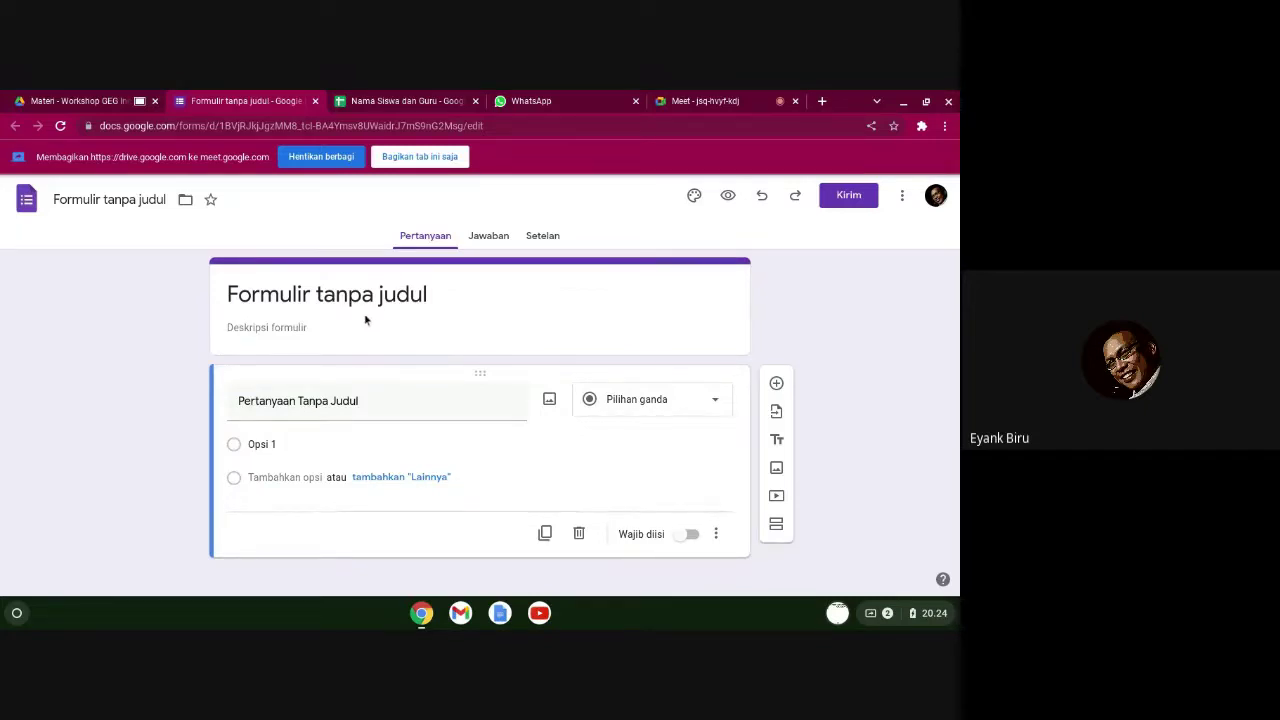
left_click(378, 103)
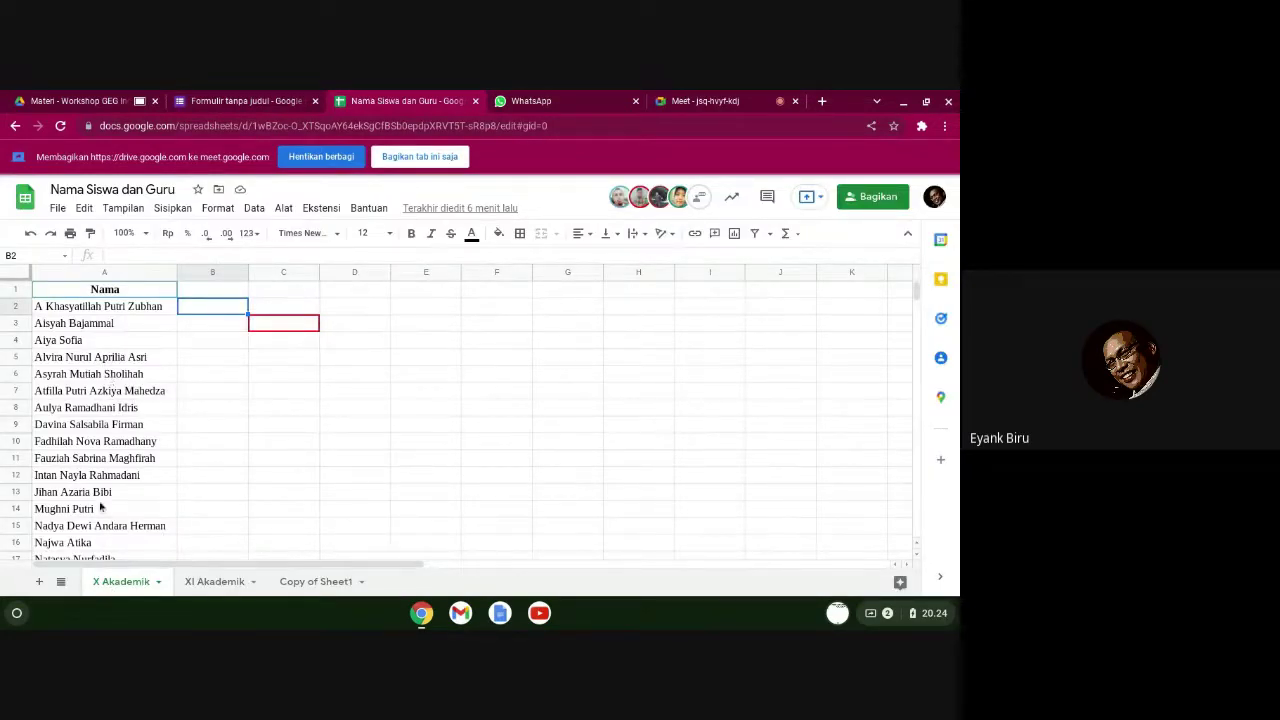
scroll(98, 503, "down", 5)
scroll(97, 497, "up", 7)
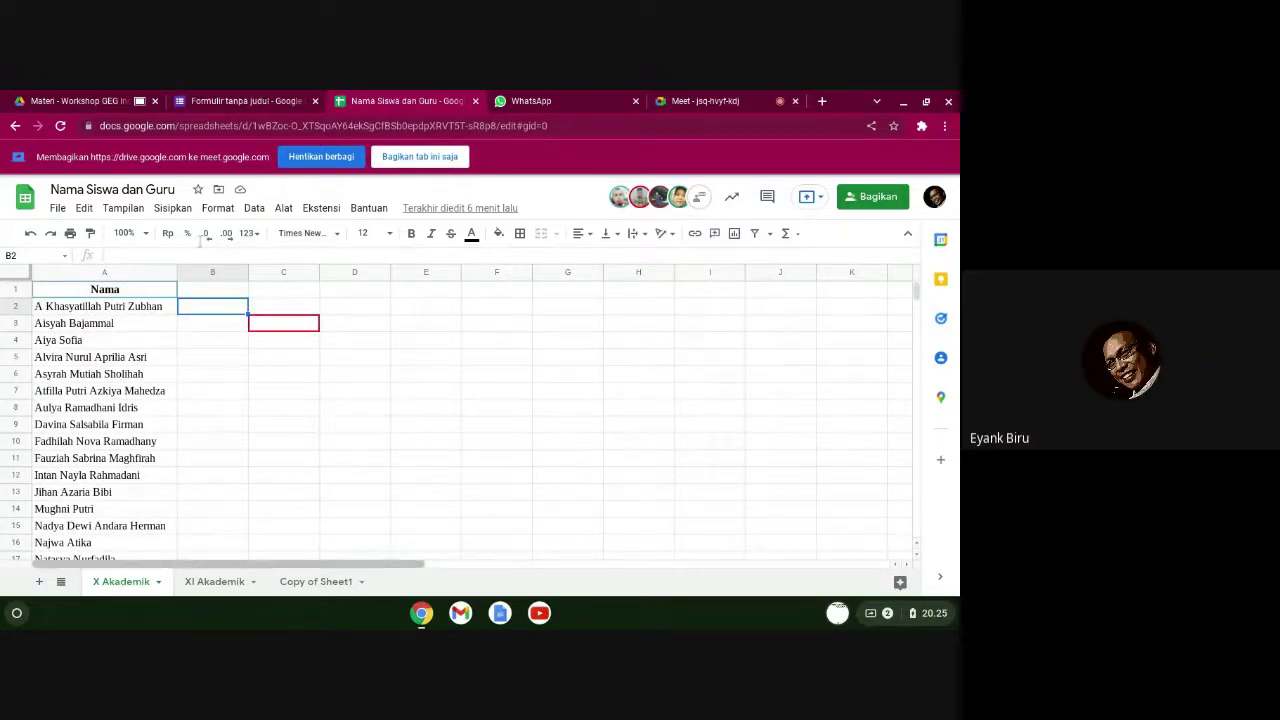
- Title the new form "Absen Kelas X" and give the form file the same name
left_click(245, 103)
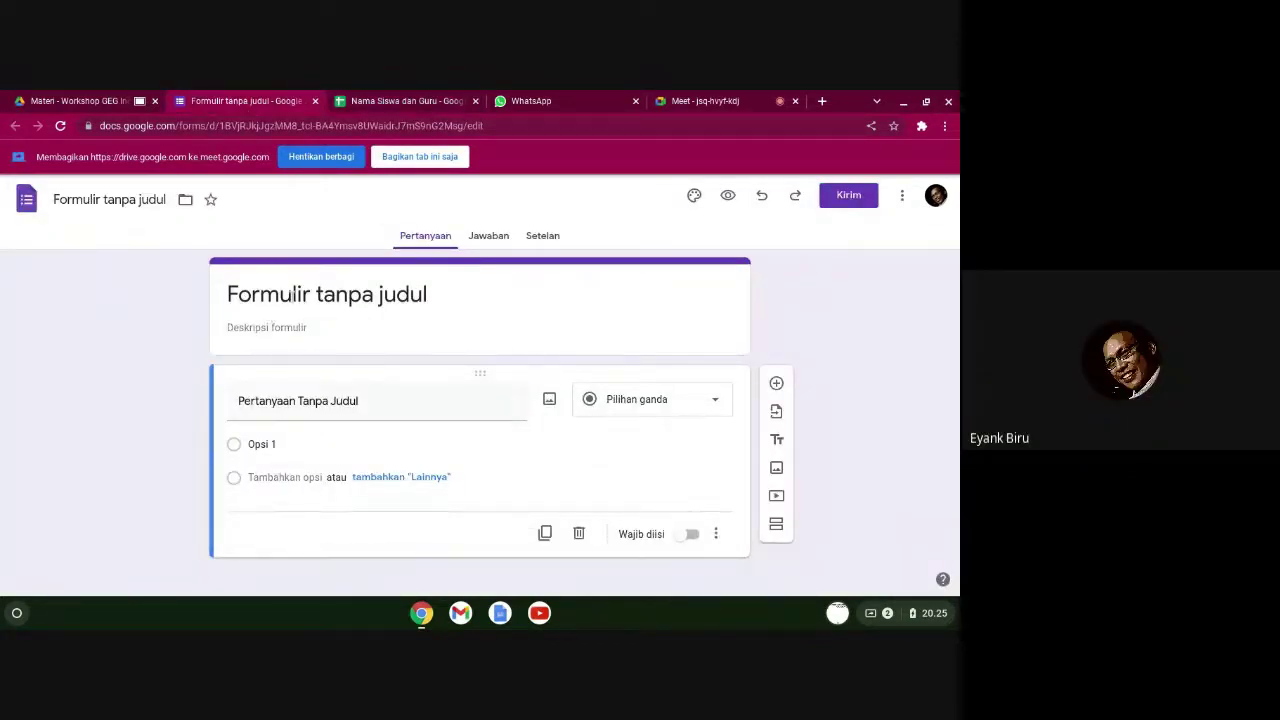
left_click(291, 294)
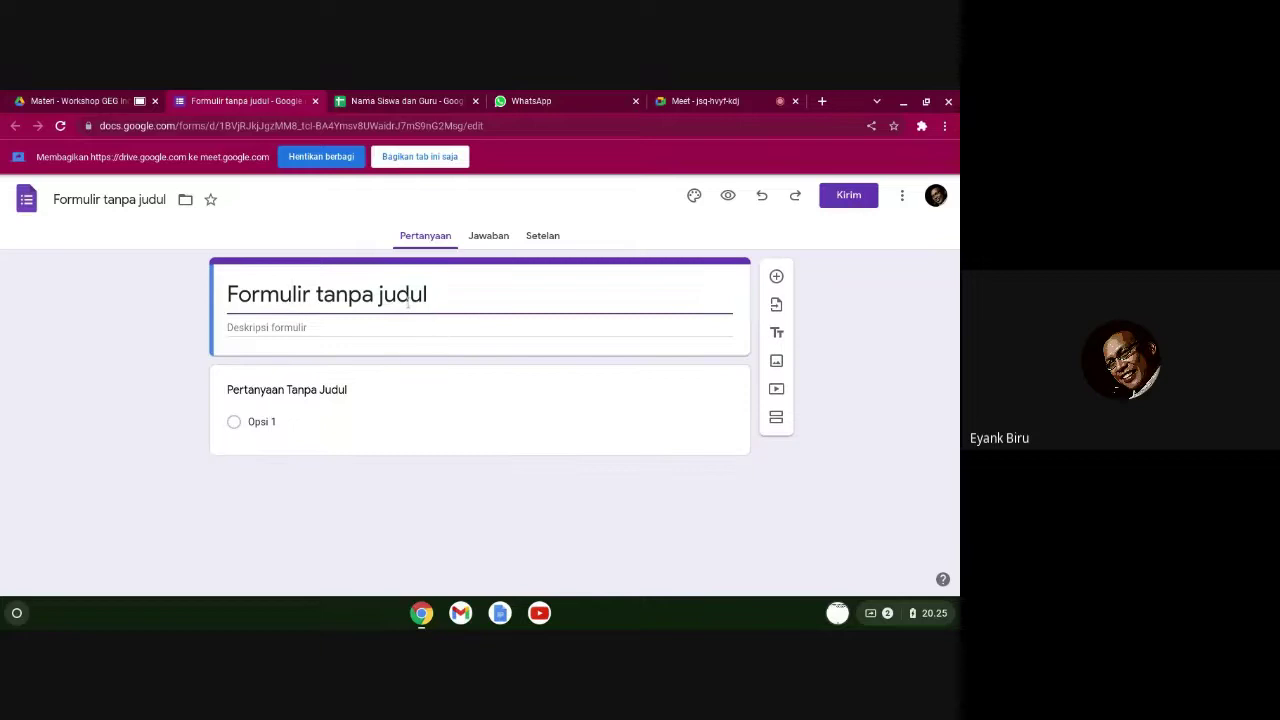
triple_click(398, 295)
type("Absensi")
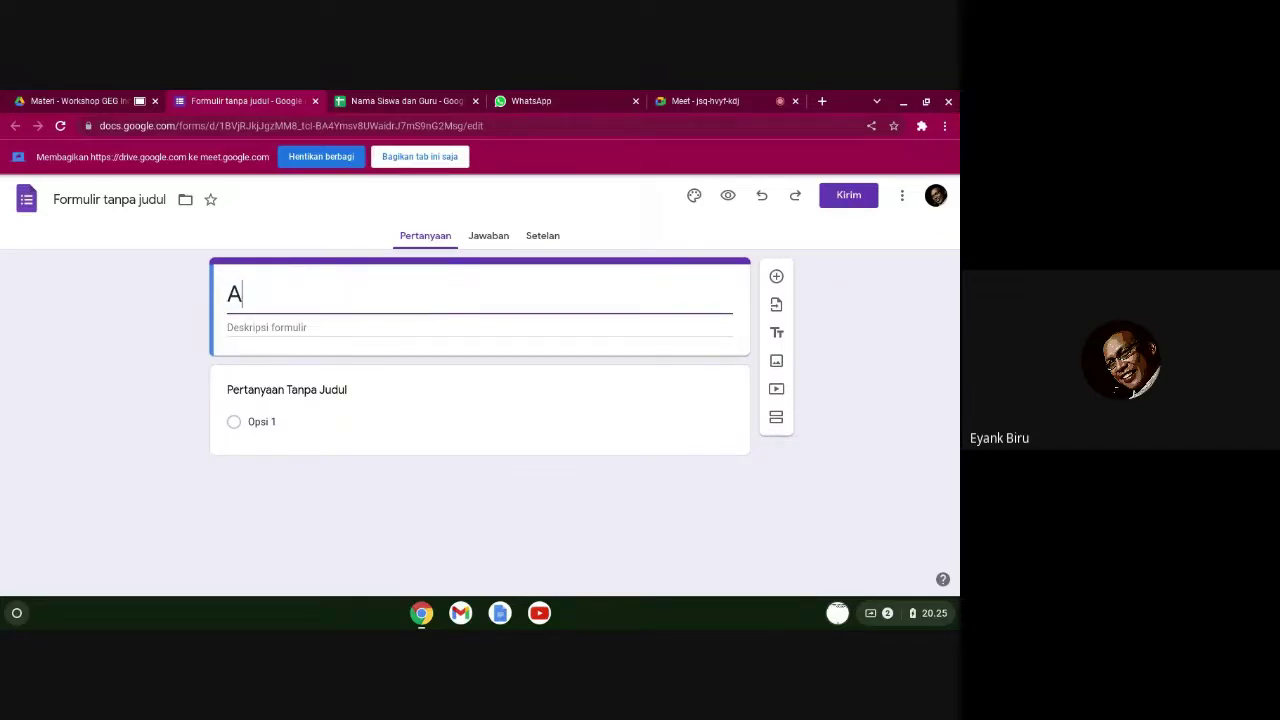
key("BackSpace")
key("BackSpace")
type("Kelas X")
key("Left")
key("Left")
key("Left")
key("Left")
key("Left")
key("Left")
key("Left")
key("Left")
key("BackSpace")
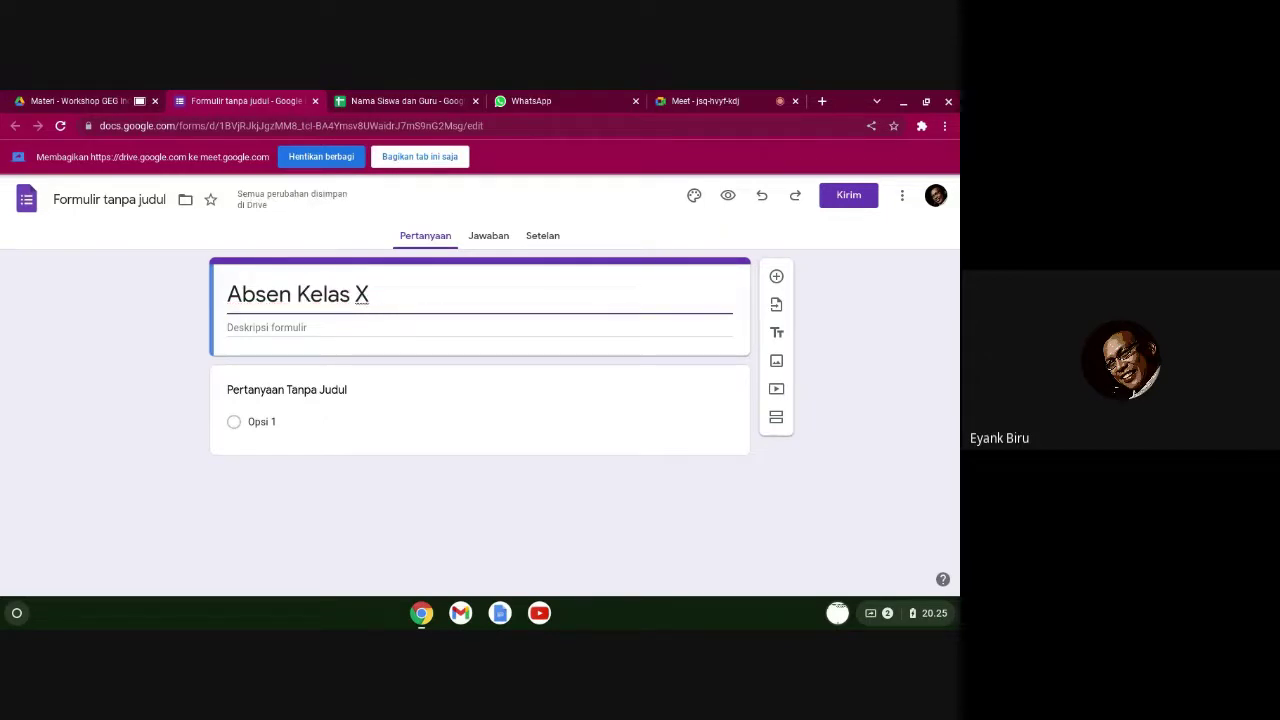
left_click(165, 200)
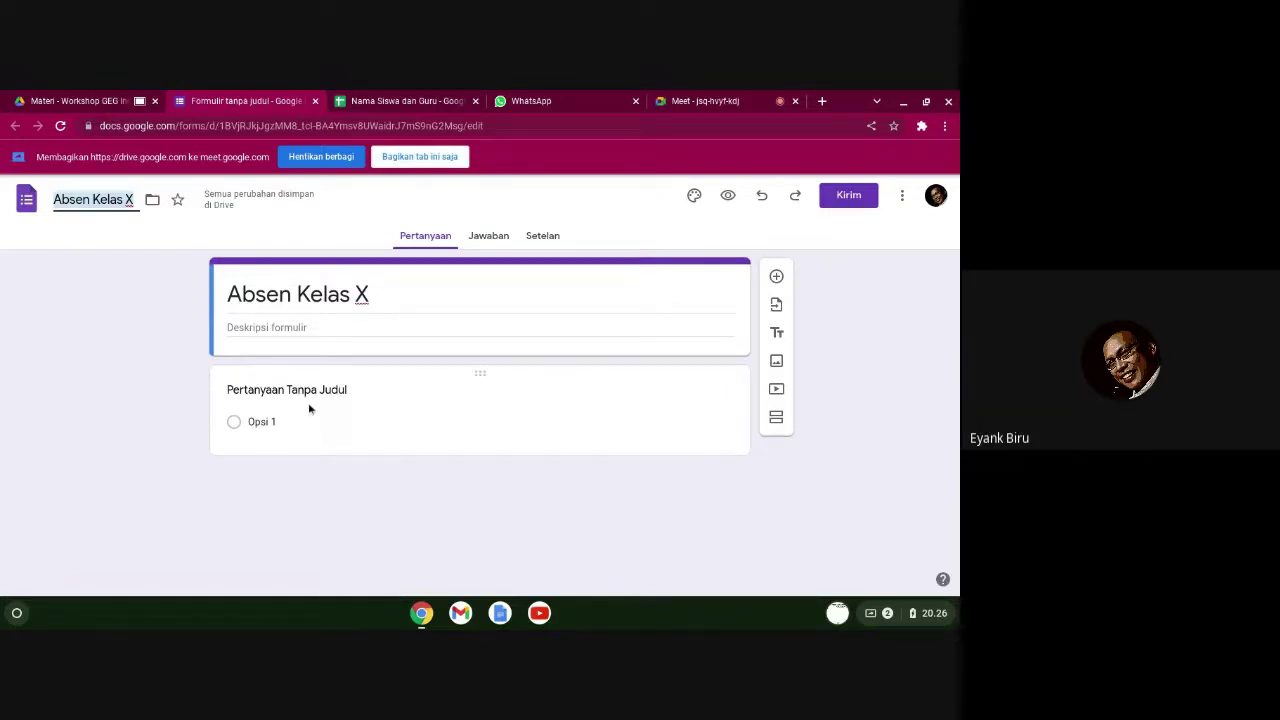
- Title the first multiple-choice question "Jenis isian" and give it the options Baru and Perbaikan
left_click(384, 388)
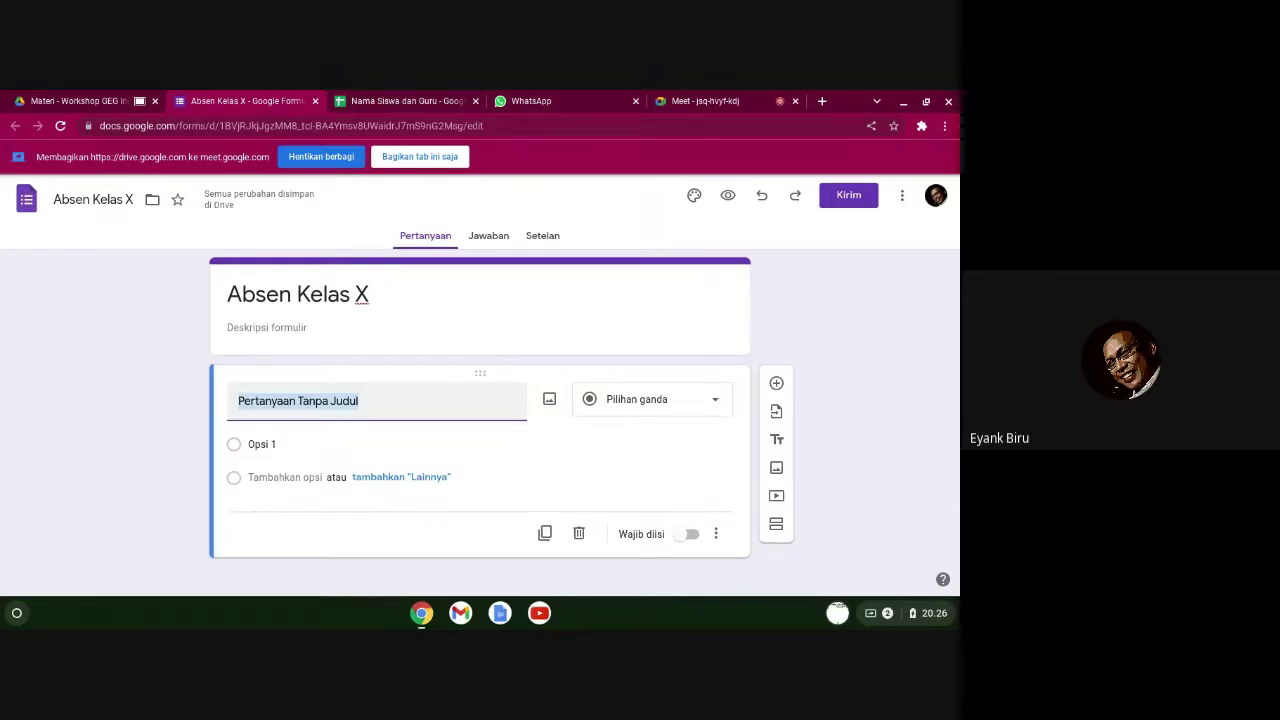
type("Jeni")
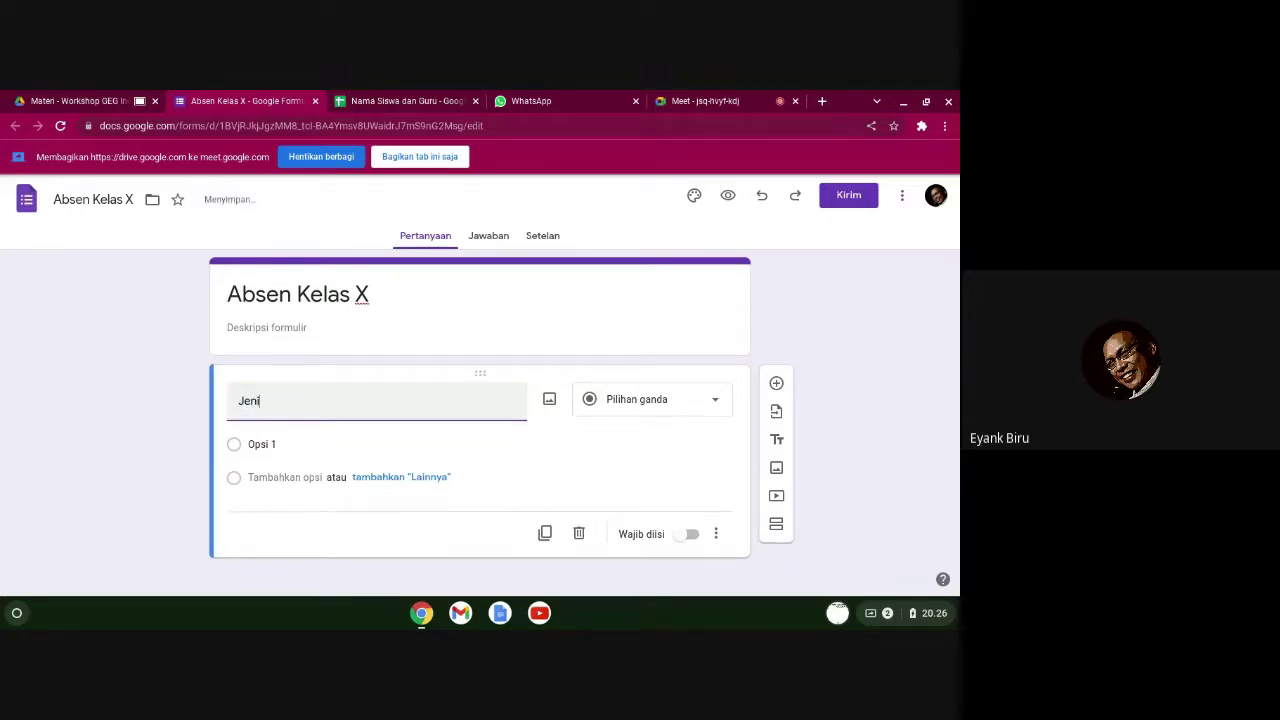
type("s isian")
left_click(300, 446)
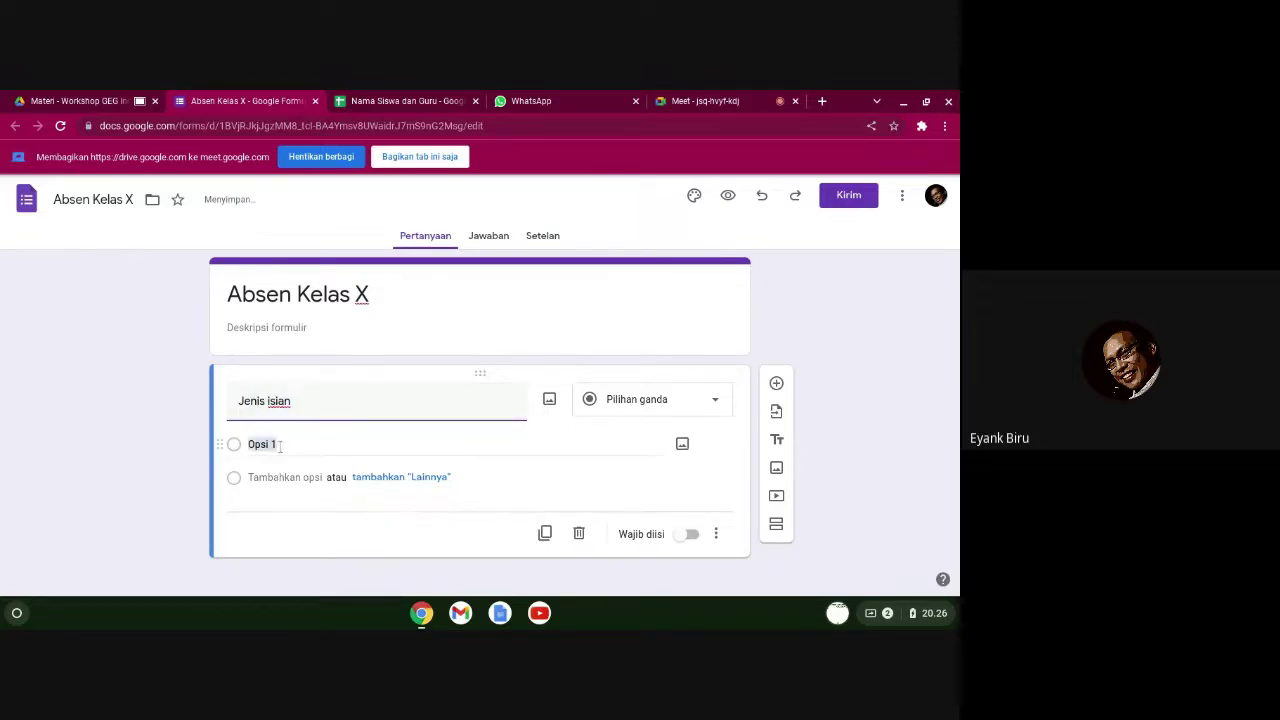
type("Baru")
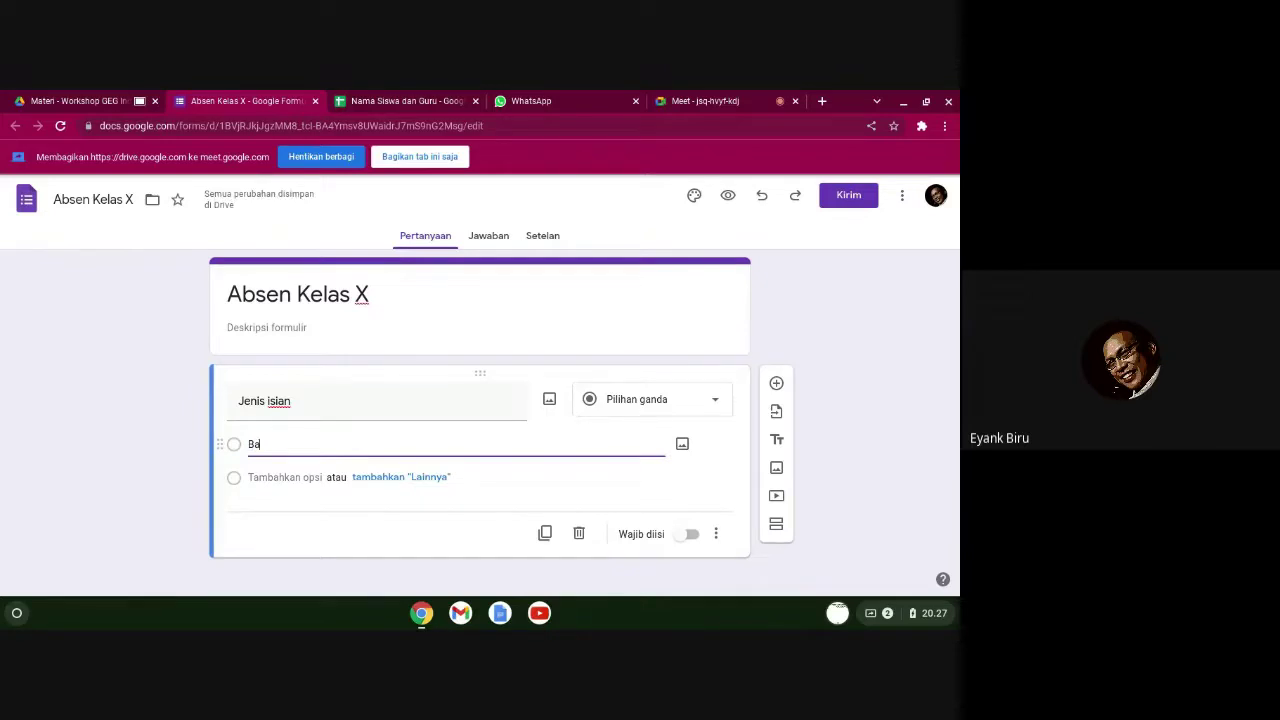
left_click(263, 477)
type("Perbaika")
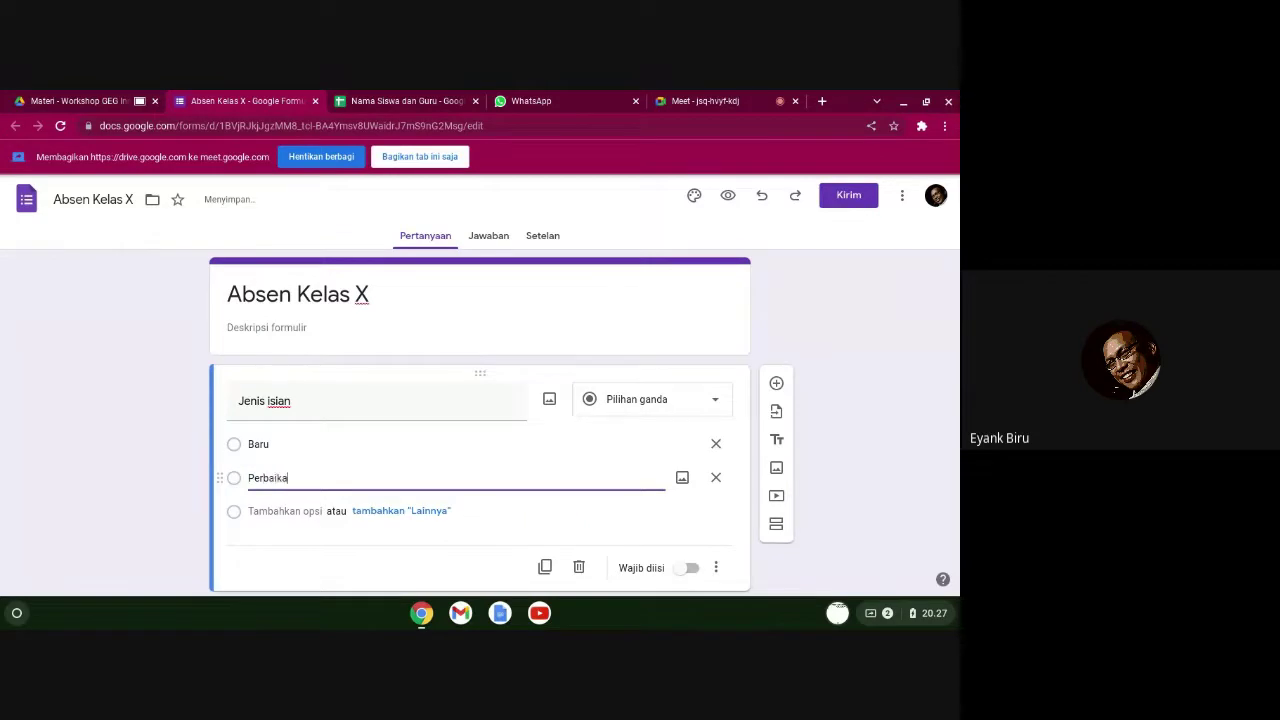
type("n")
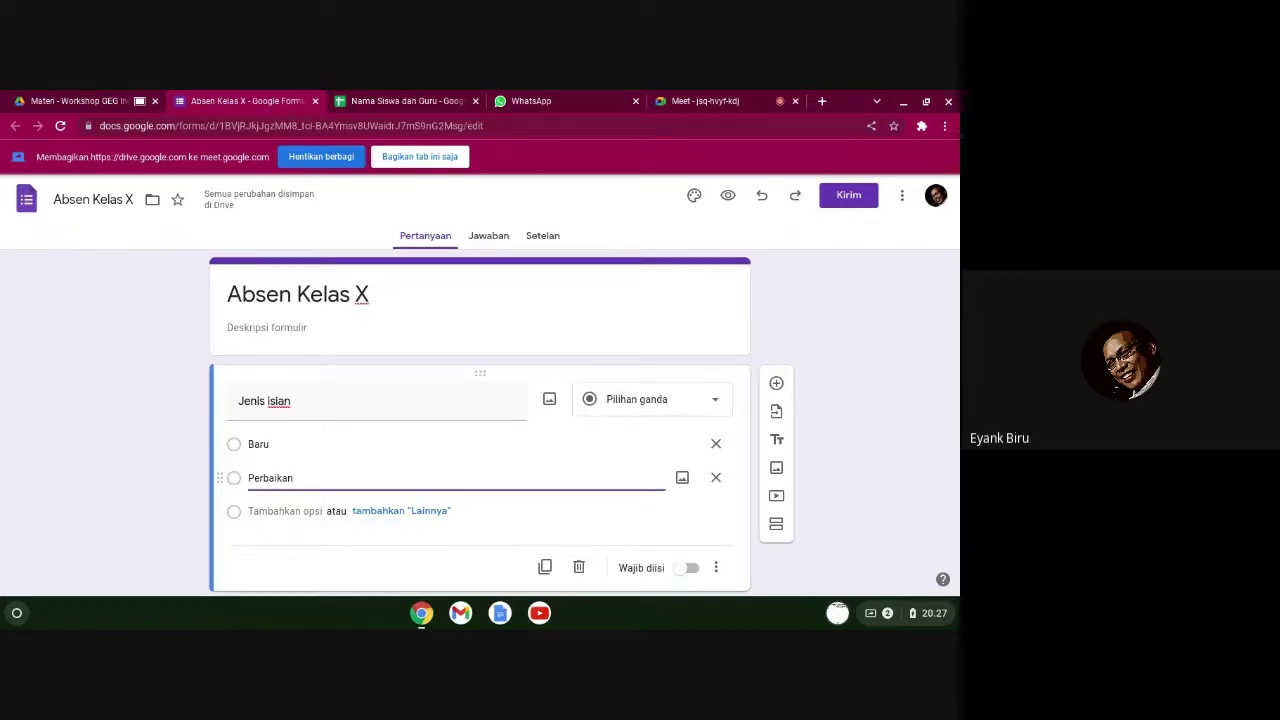
- Add a date question titled "Tanggal" below Jenis isian and make it required
scroll(125, 503, "down", 1)
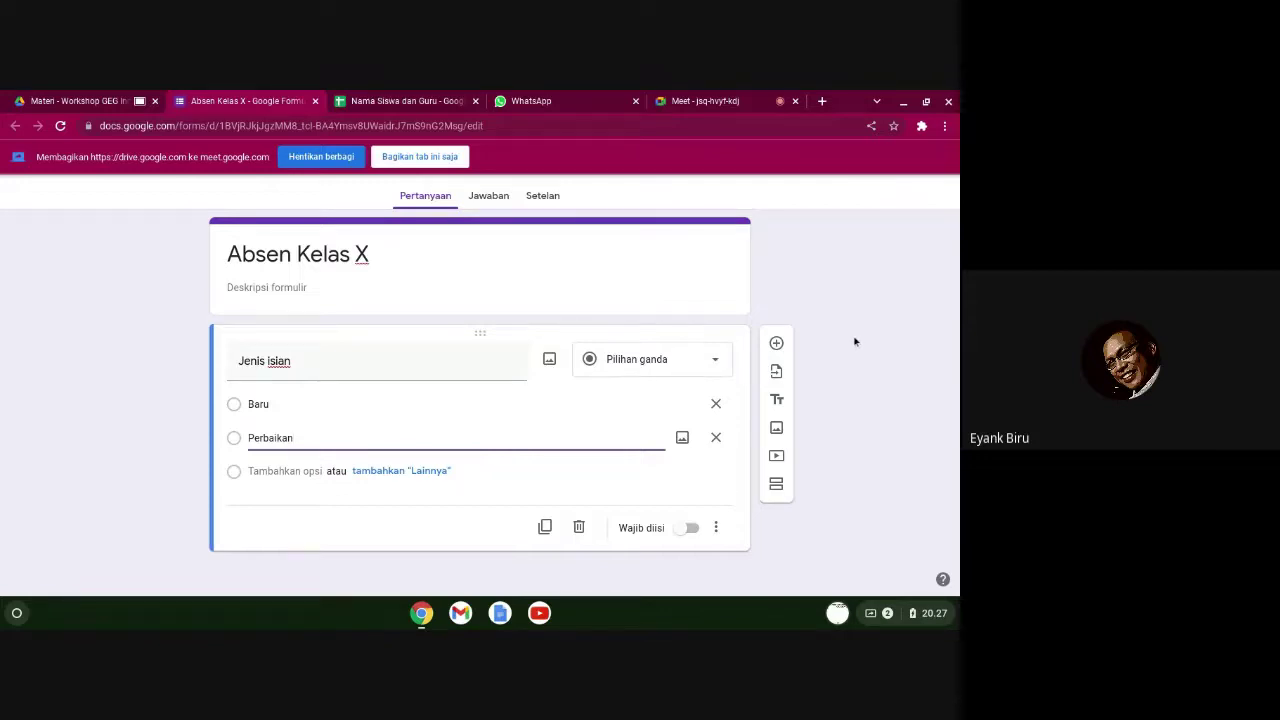
left_click(778, 344)
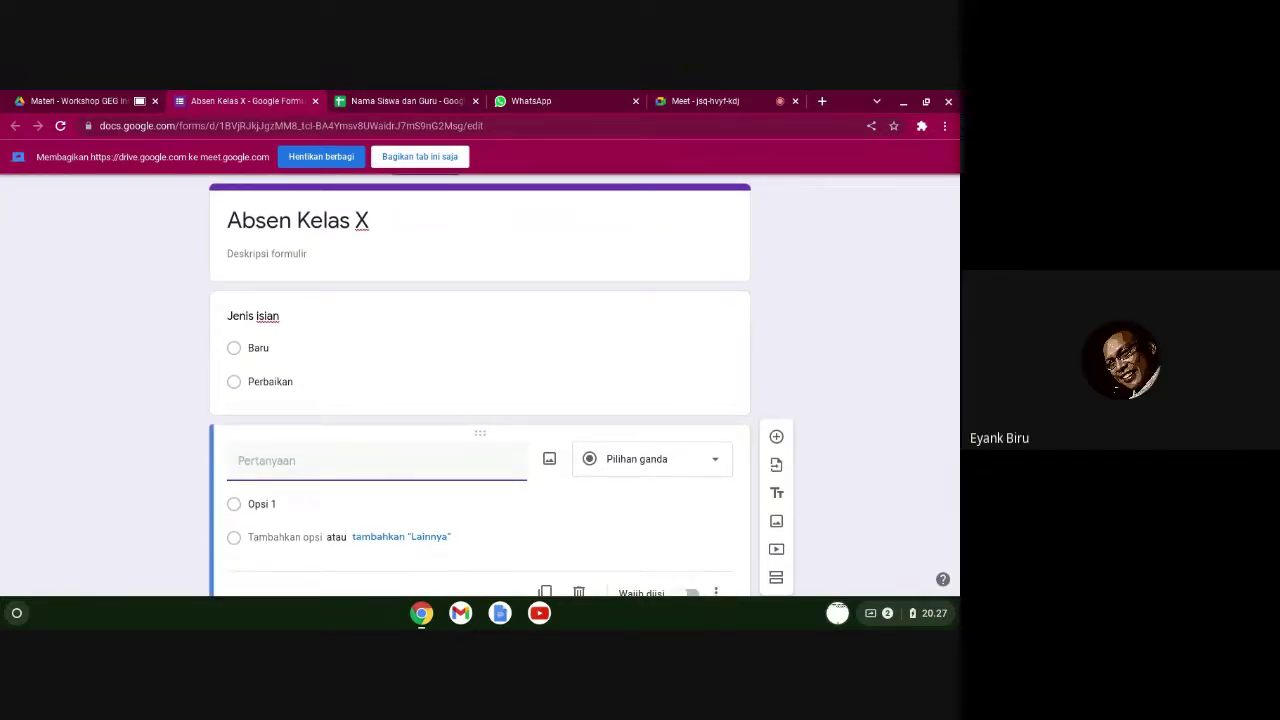
type("Tanggal")
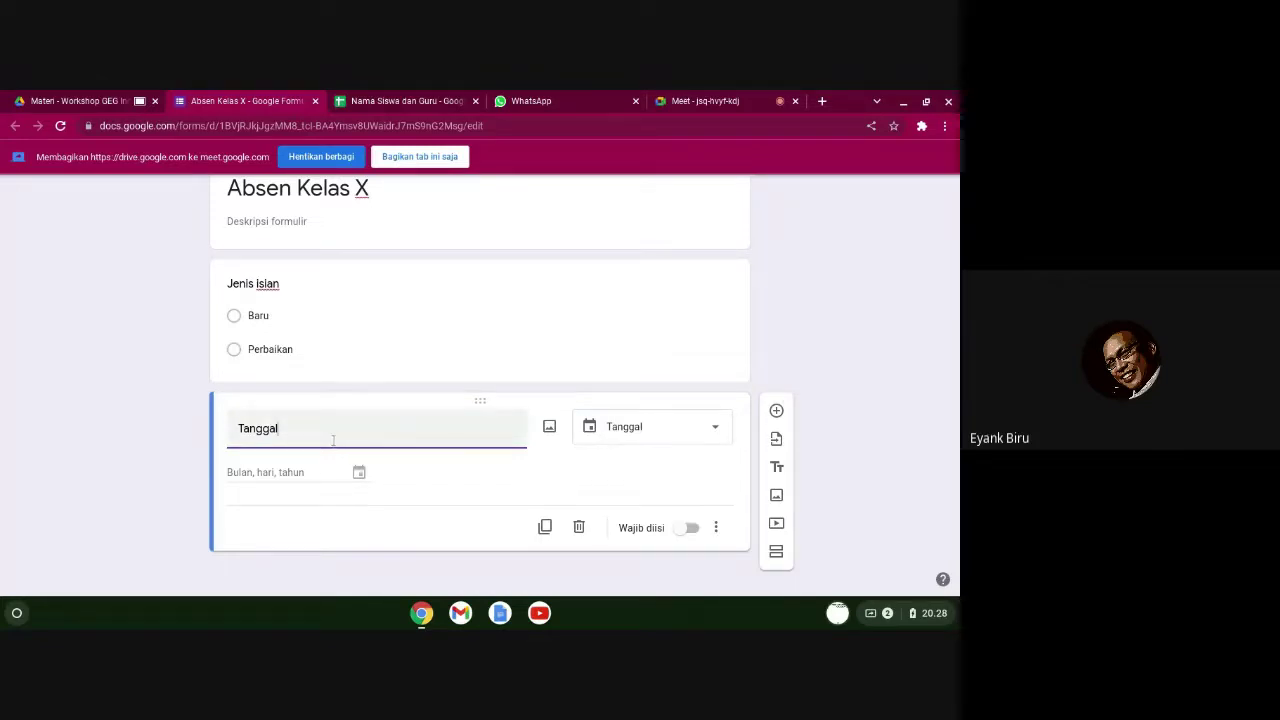
left_click(689, 529)
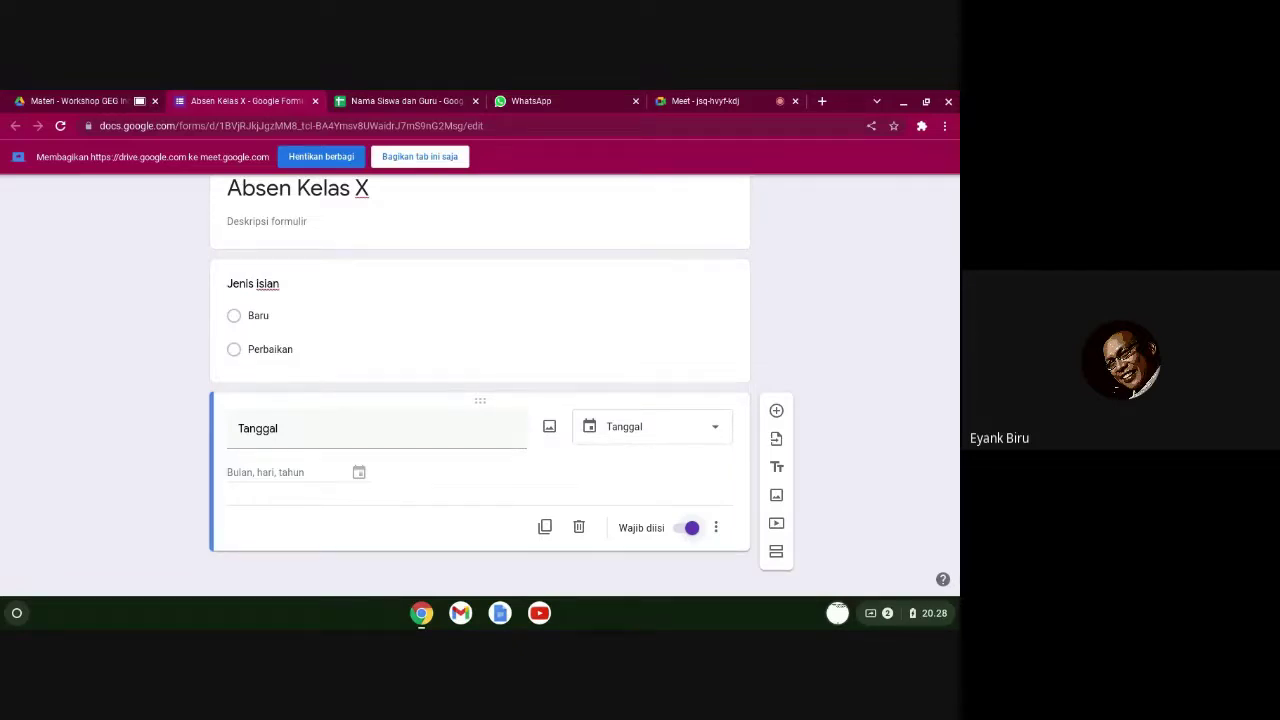
scroll(419, 447, "up", 1)
scroll(419, 446, "down", 1)
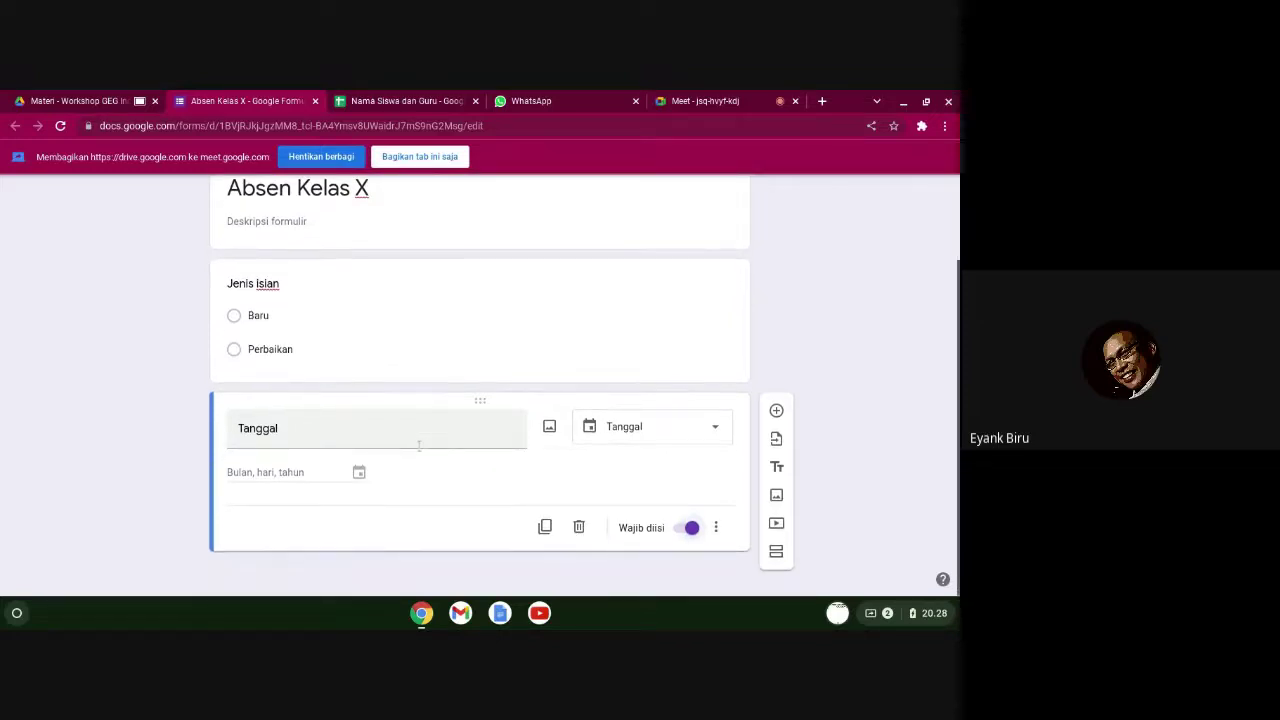
- Add a short-answer question titled "Nama guru" below the Tanggal question
left_click(777, 412)
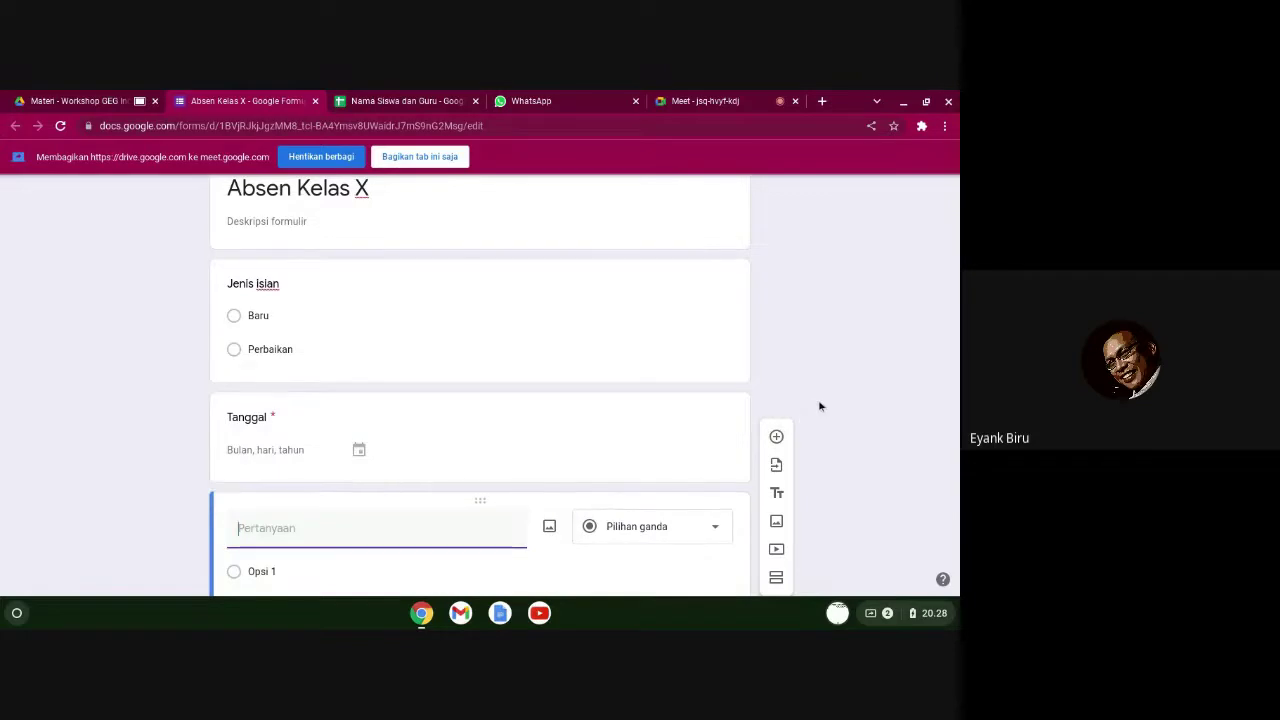
scroll(856, 410, "down", 1)
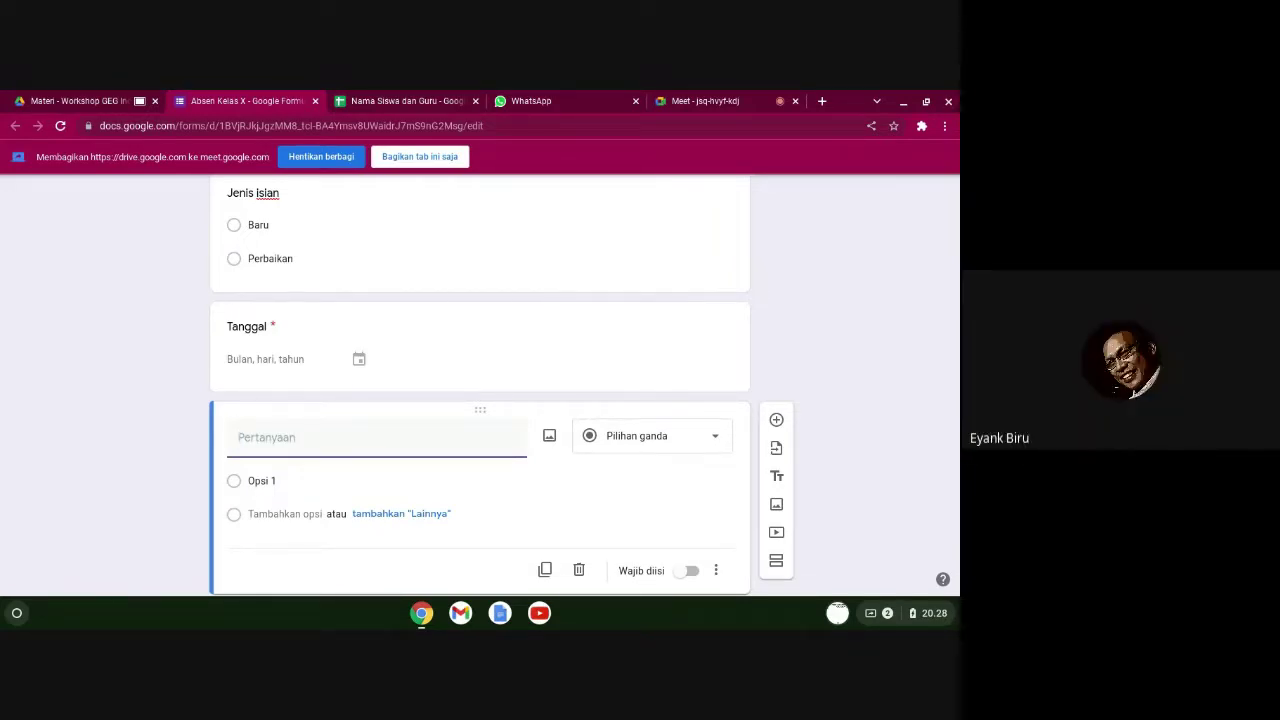
type("Nama guru")
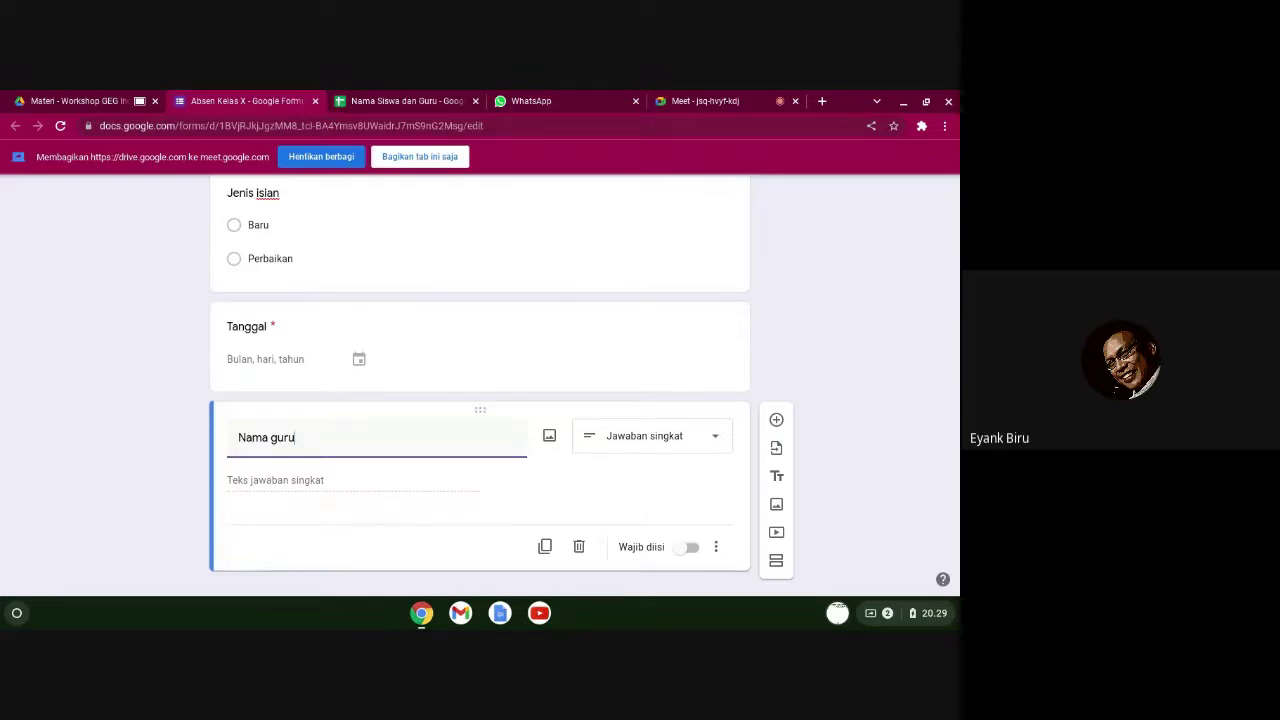
scroll(825, 357, "down", 1)
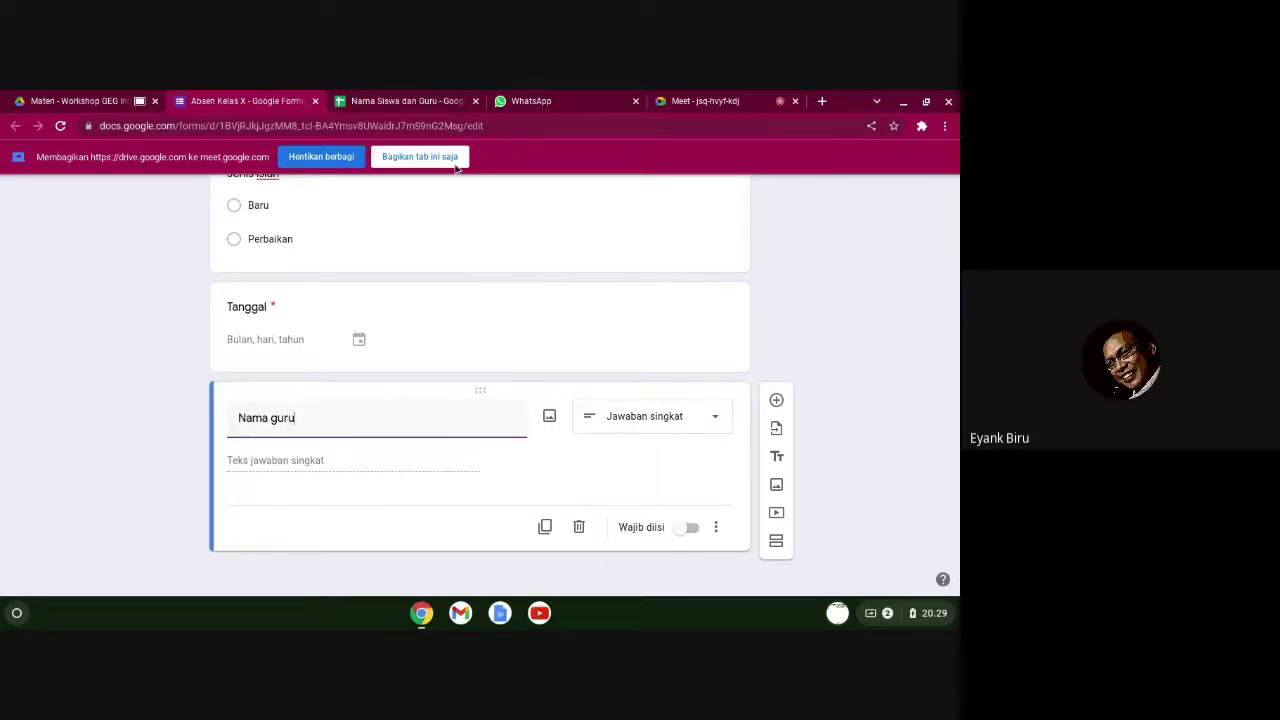
- Examine the teacher names and subjects on the Copy of Sheet1 sheet of Nama Siswa dan Guru
left_click(405, 100)
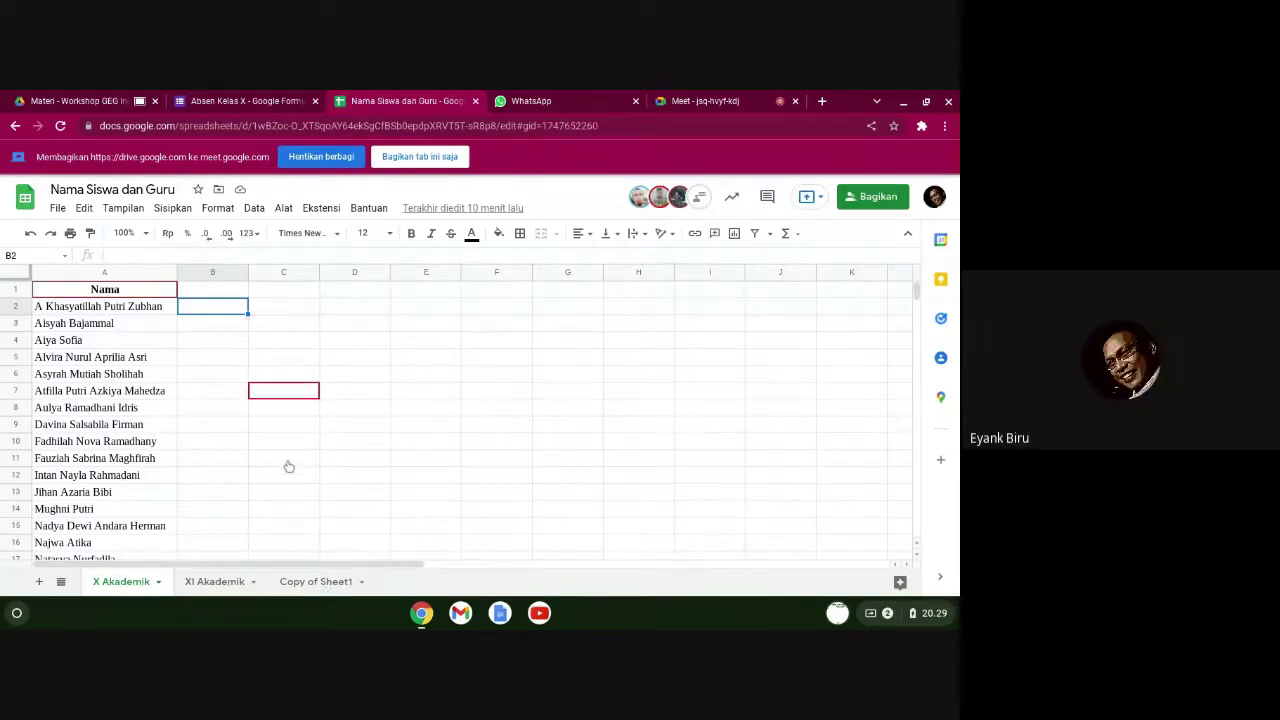
left_click(310, 584)
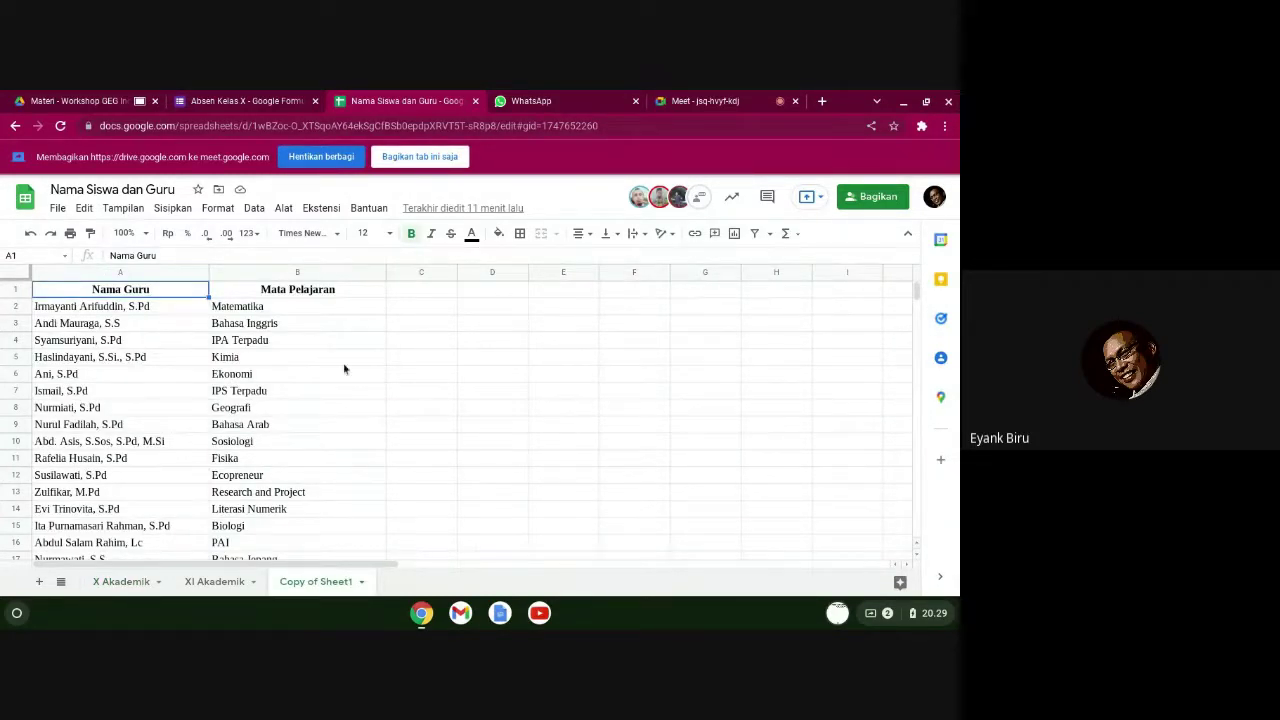
scroll(342, 436, "down", 1)
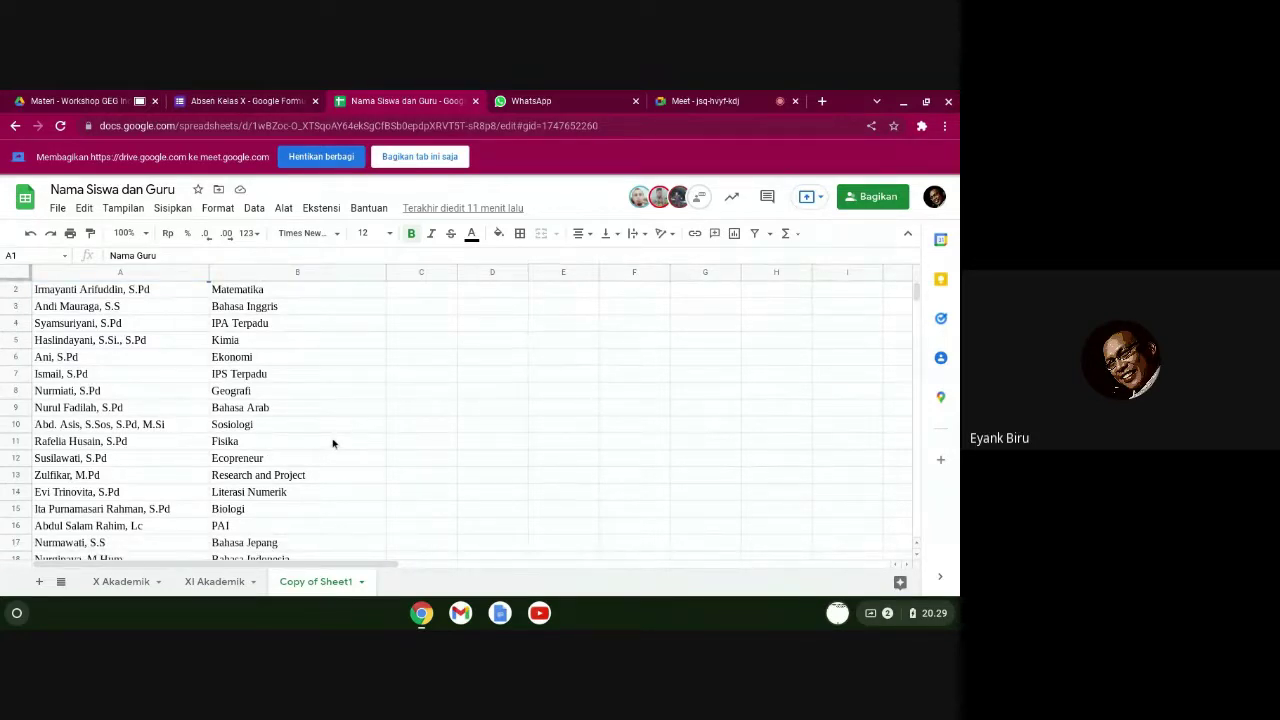
scroll(340, 438, "up", 1)
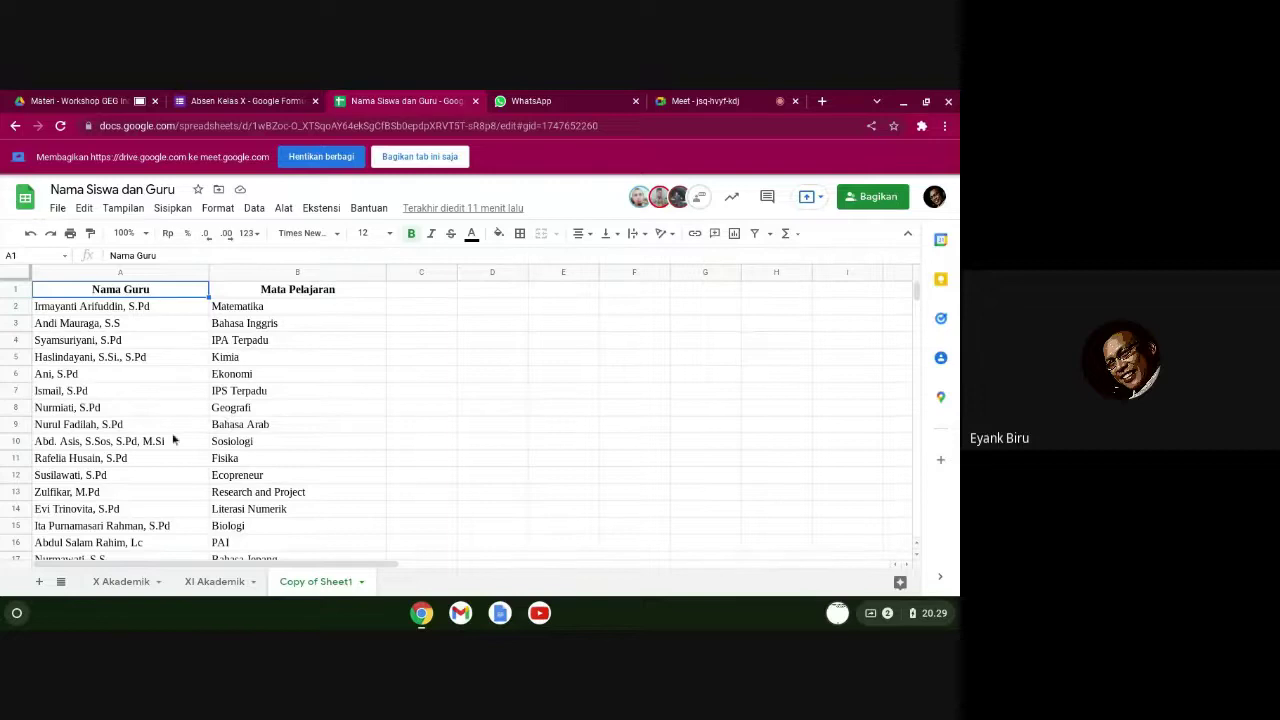
scroll(172, 441, "down", 2)
scroll(172, 441, "up", 2)
scroll(140, 380, "down", 2)
scroll(121, 390, "up", 2)
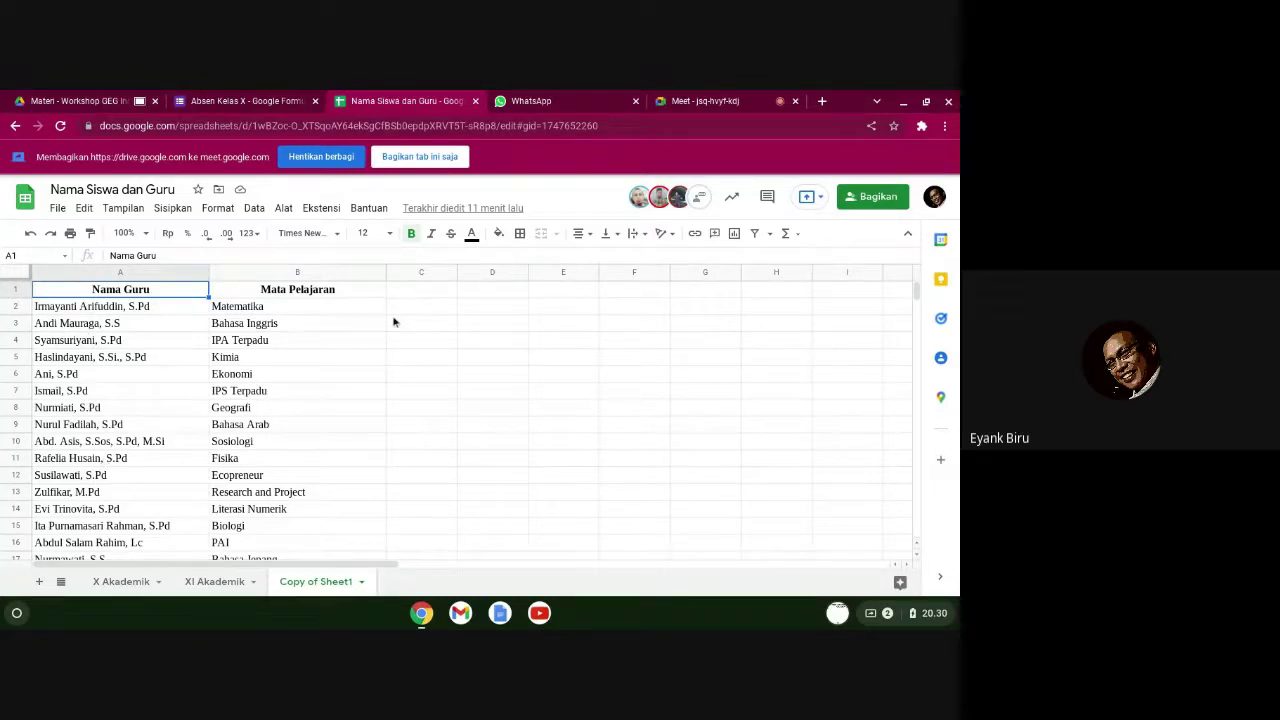
left_click(83, 312)
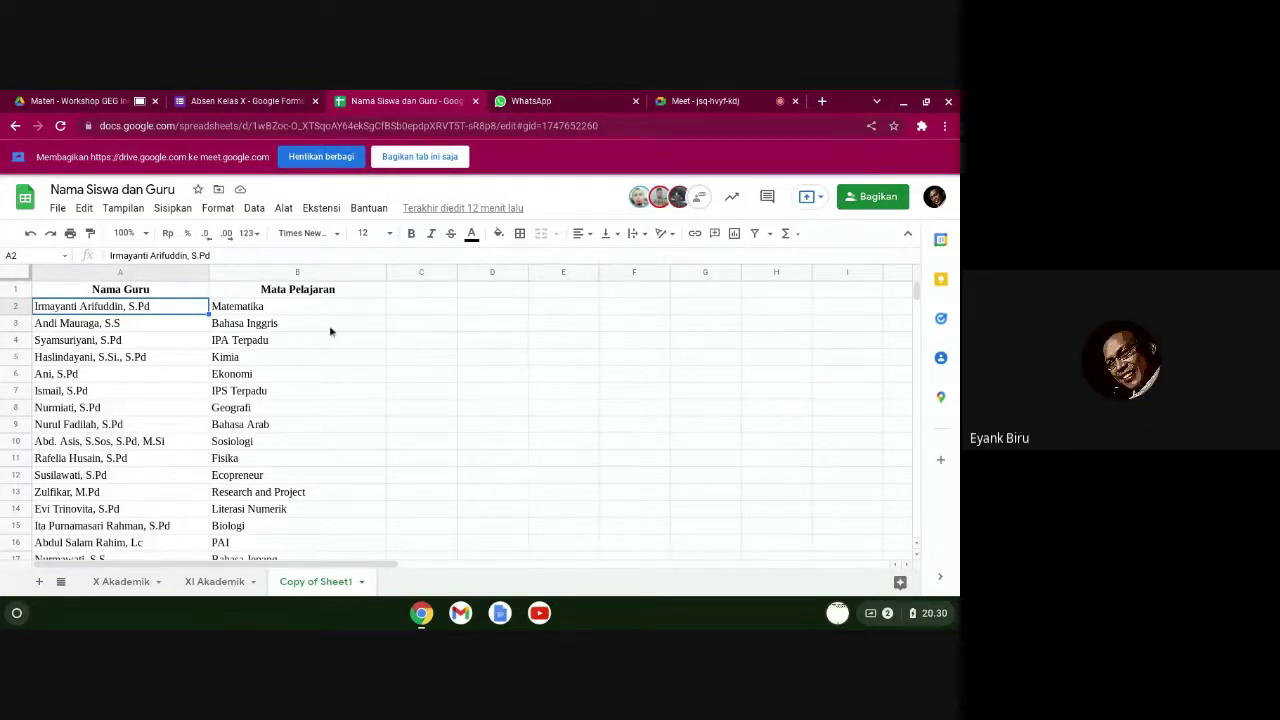
left_click(456, 327)
key("Up")
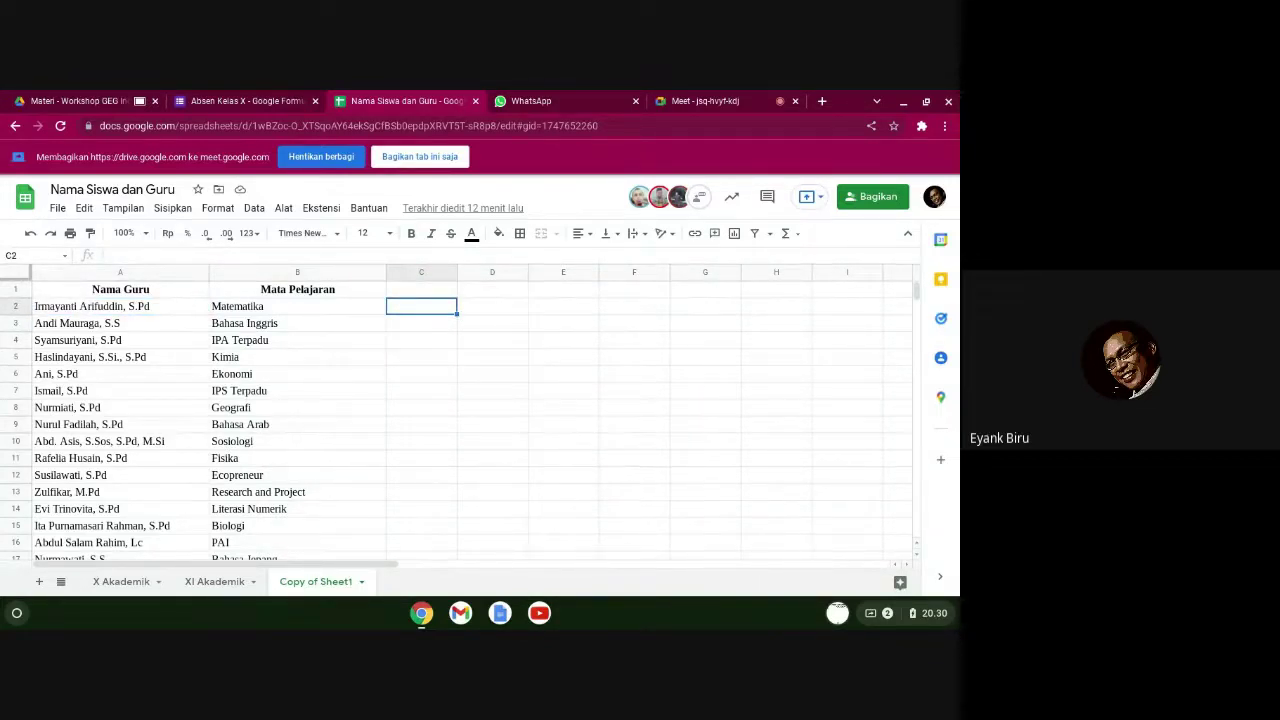
type("=sort")
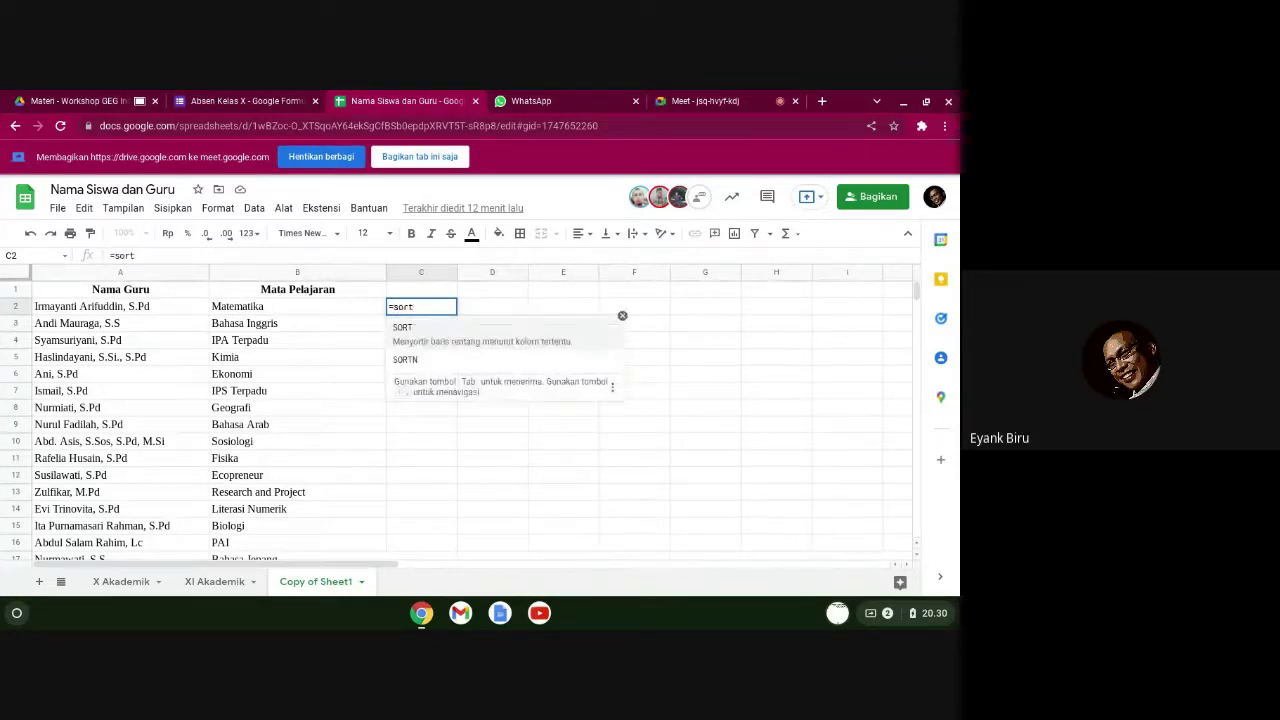
key("Escape")
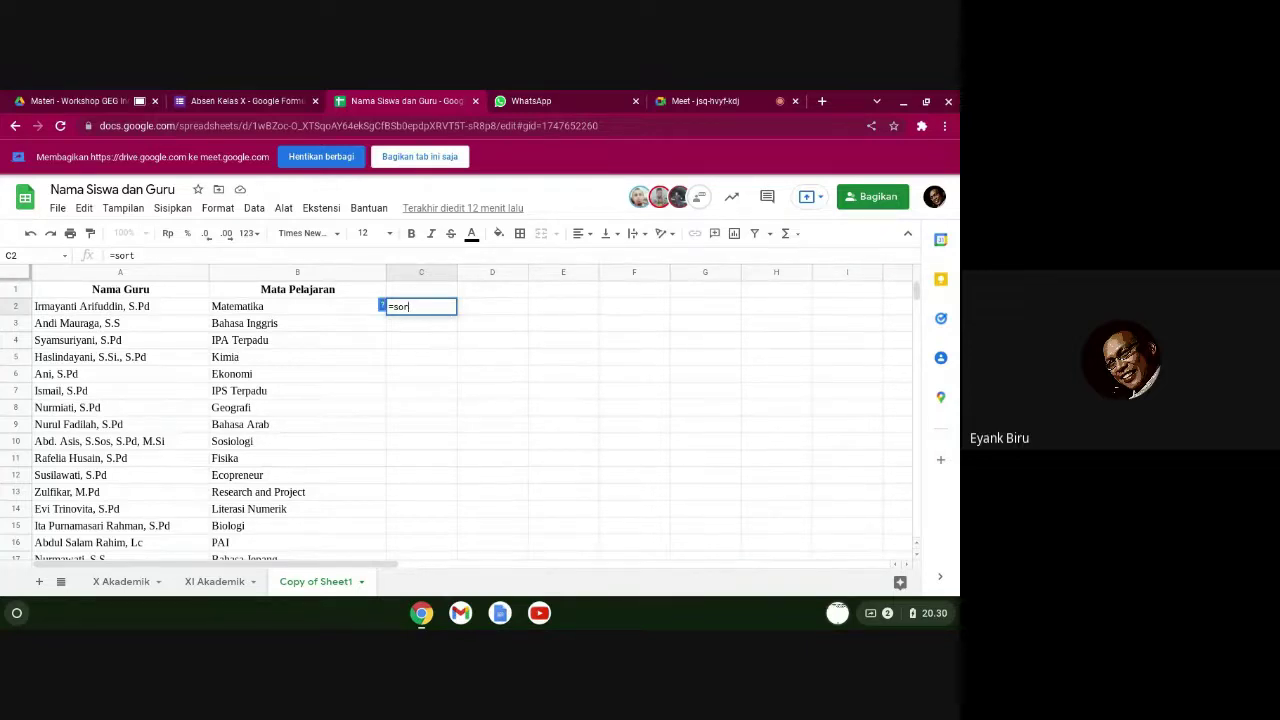
key("BackSpace")
key("Escape")
- Enter the formula =sort(A3:A19) in cell C3 to list the teacher names alphabetically
left_click(415, 327)
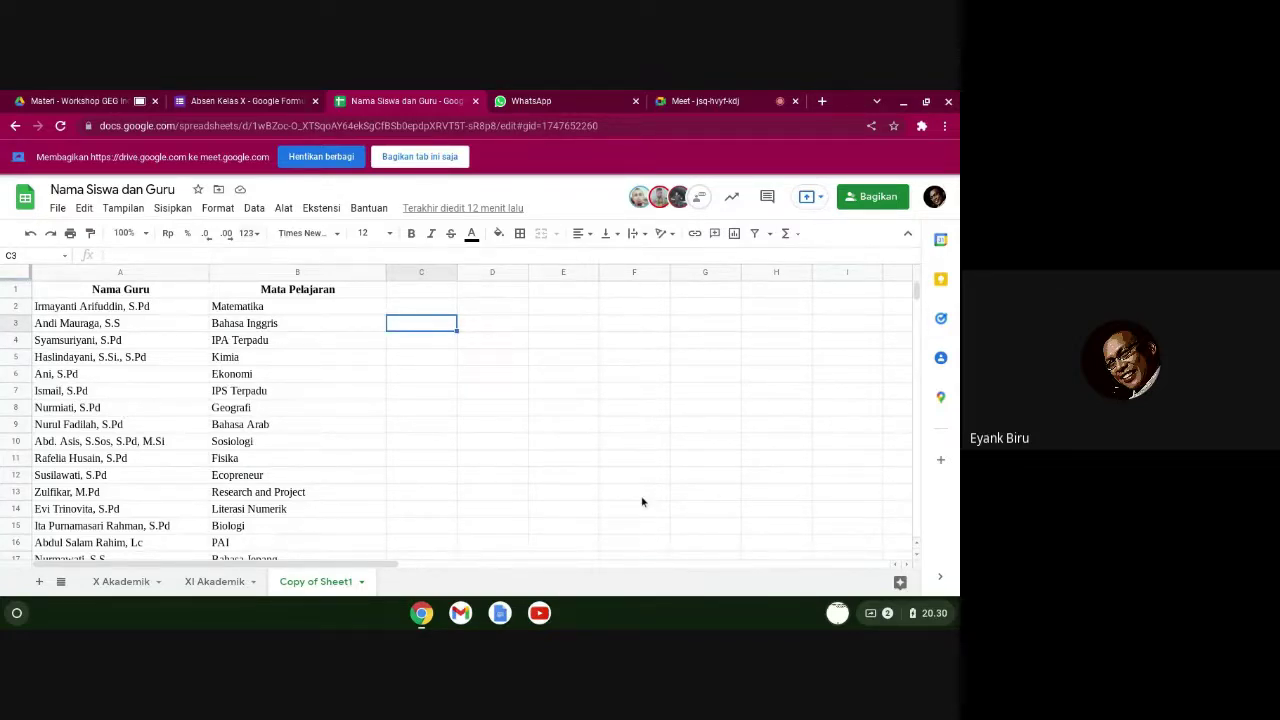
type("=so")
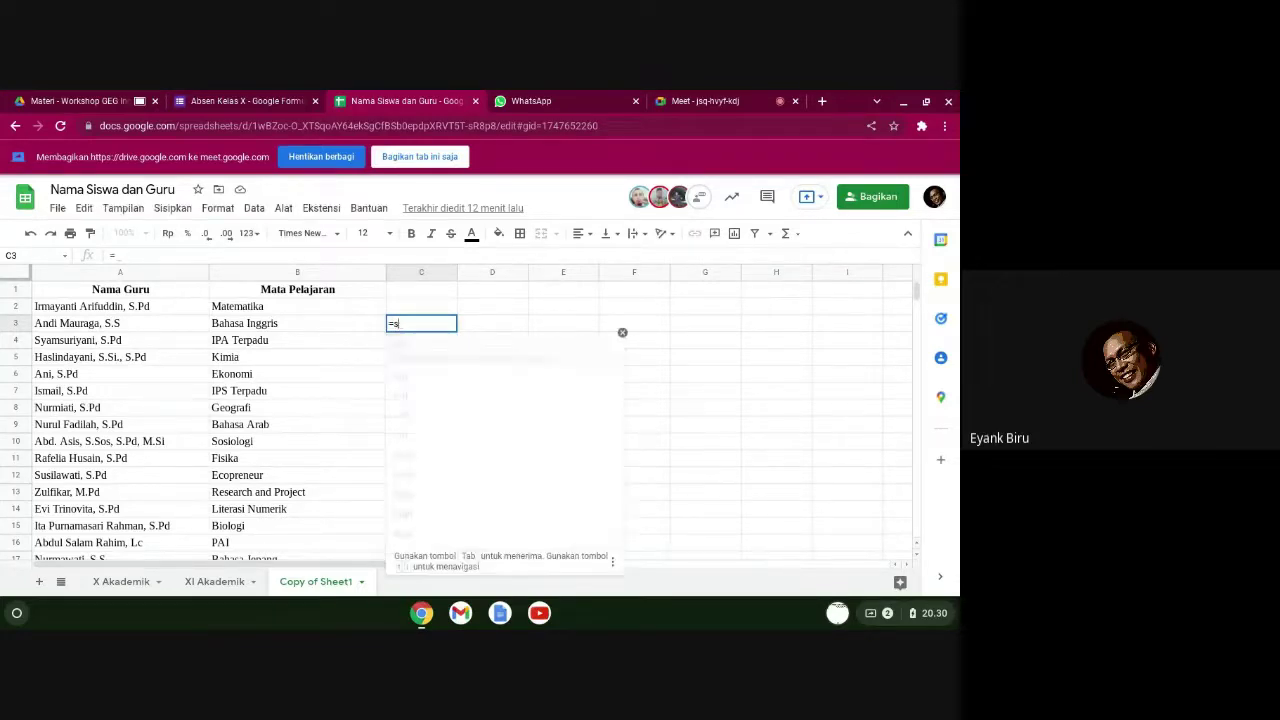
type("rt(")
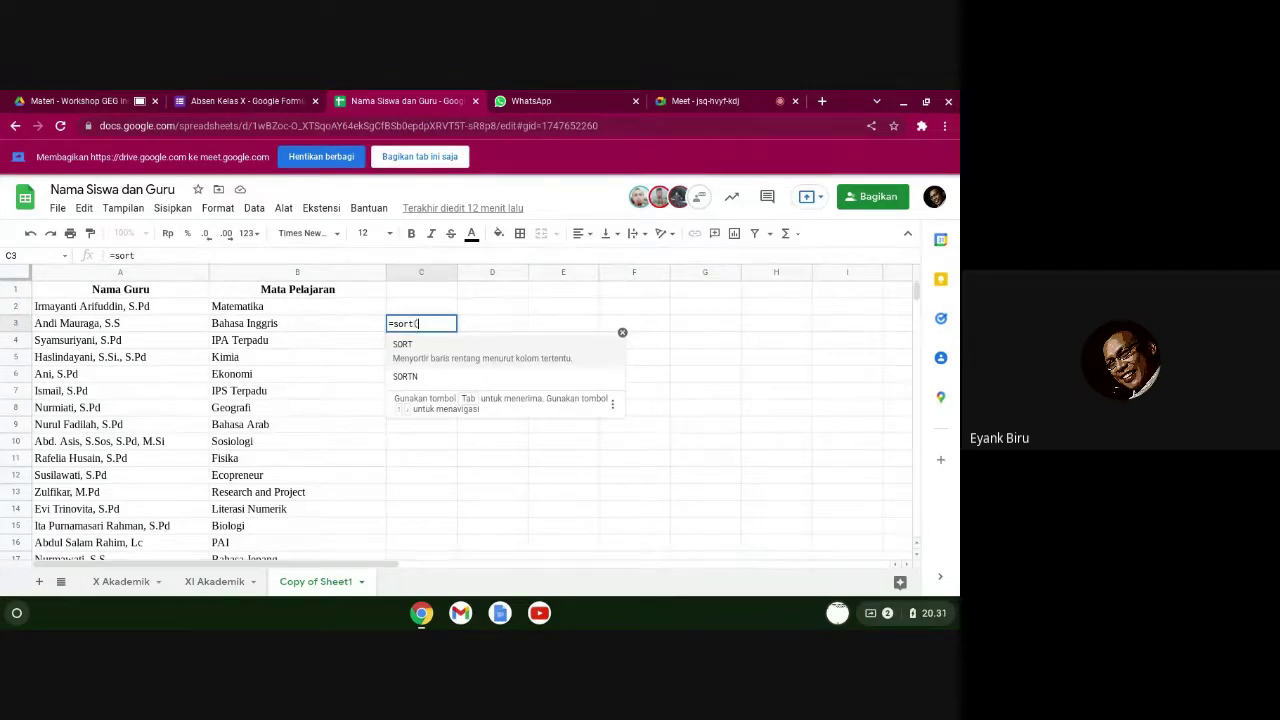
key("Left")
key("Left")
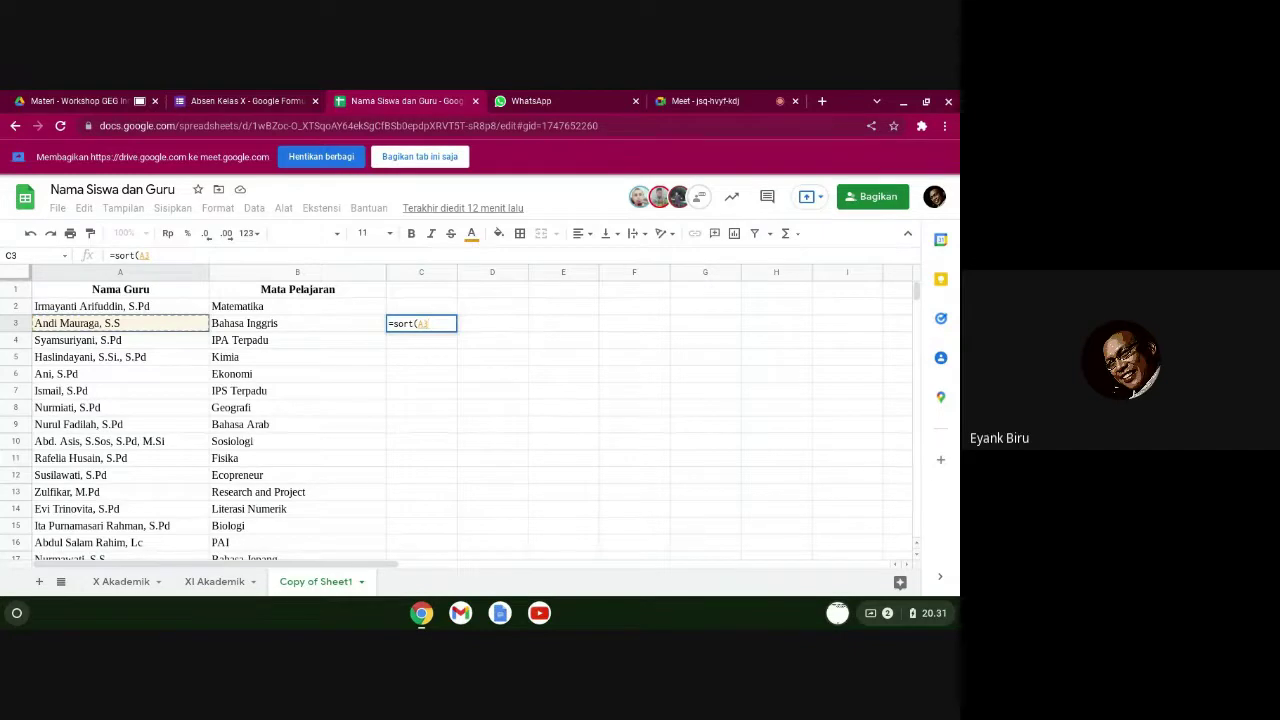
key("shift+Down")
key("shift+Down")
key("ctrl+shift+Down")
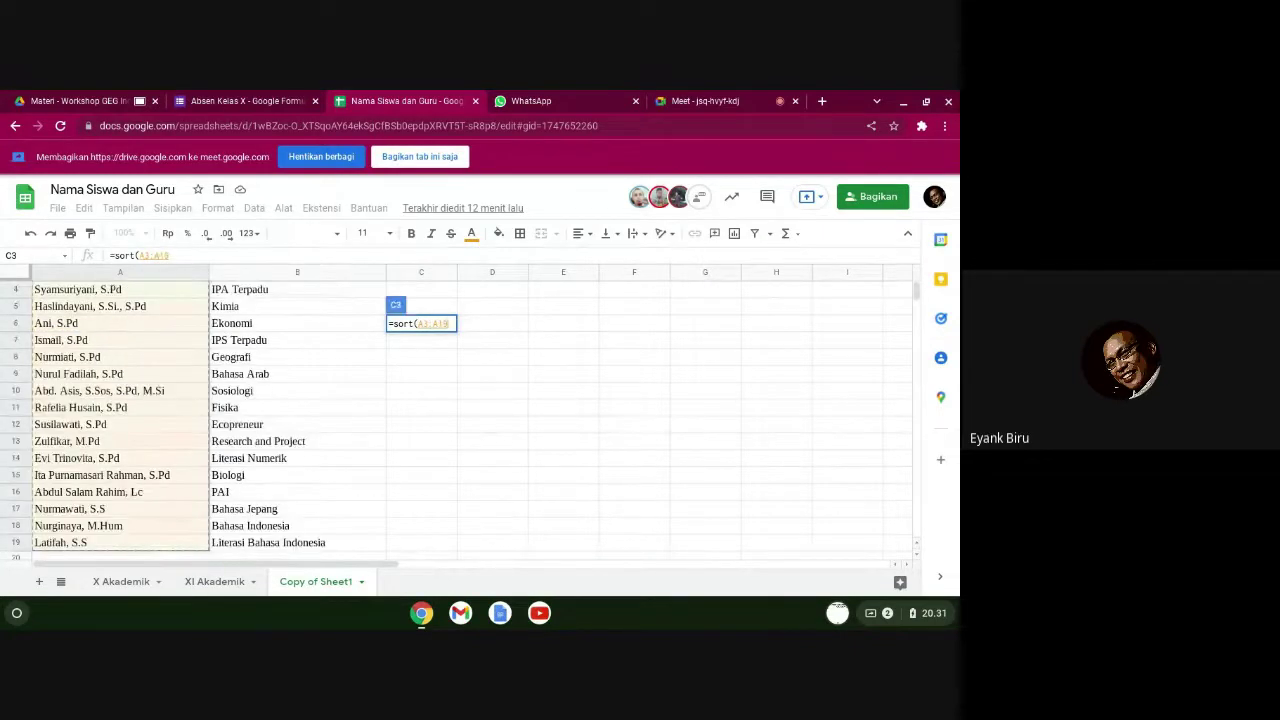
type(")")
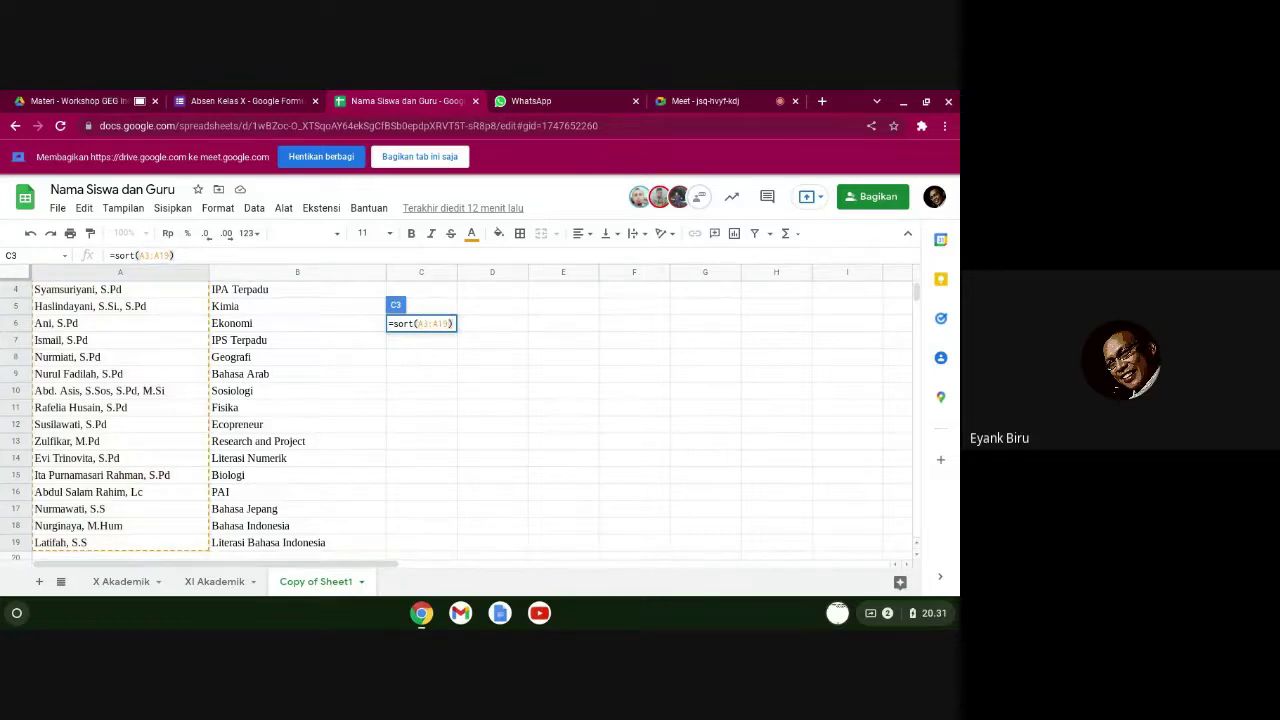
key("Return")
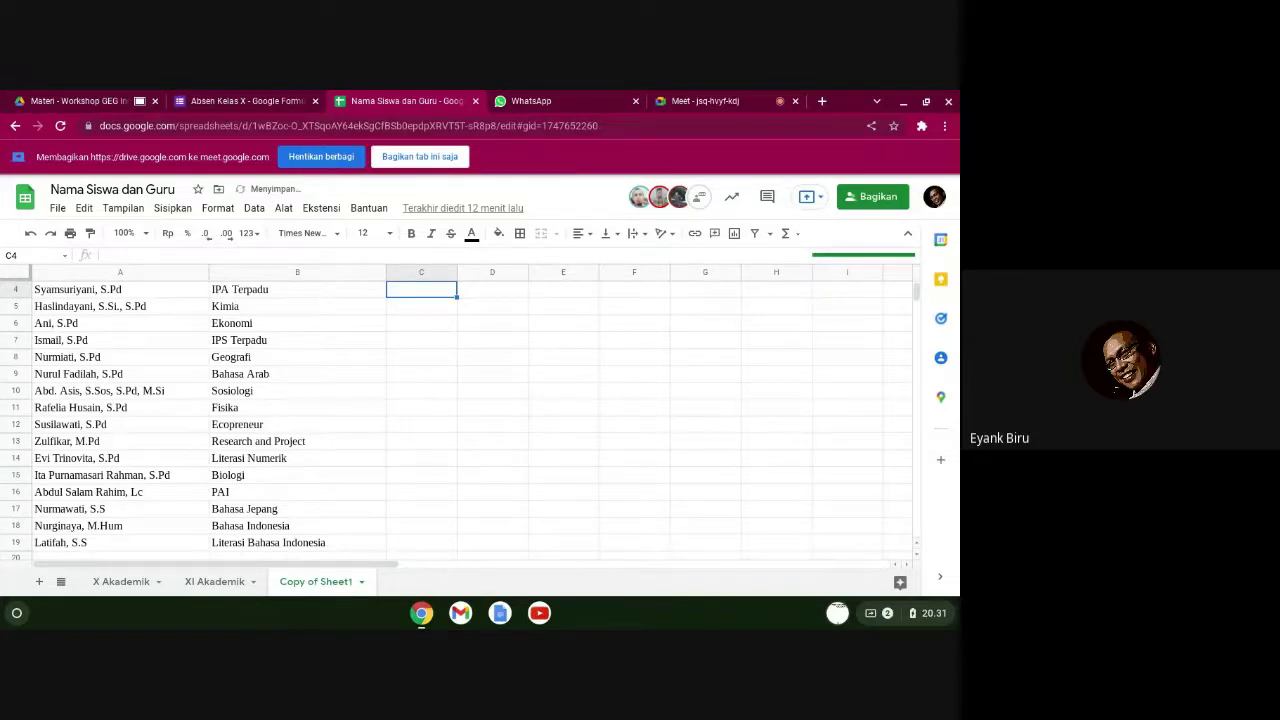
scroll(460, 415, "up", 1)
scroll(600, 406, "up", 1)
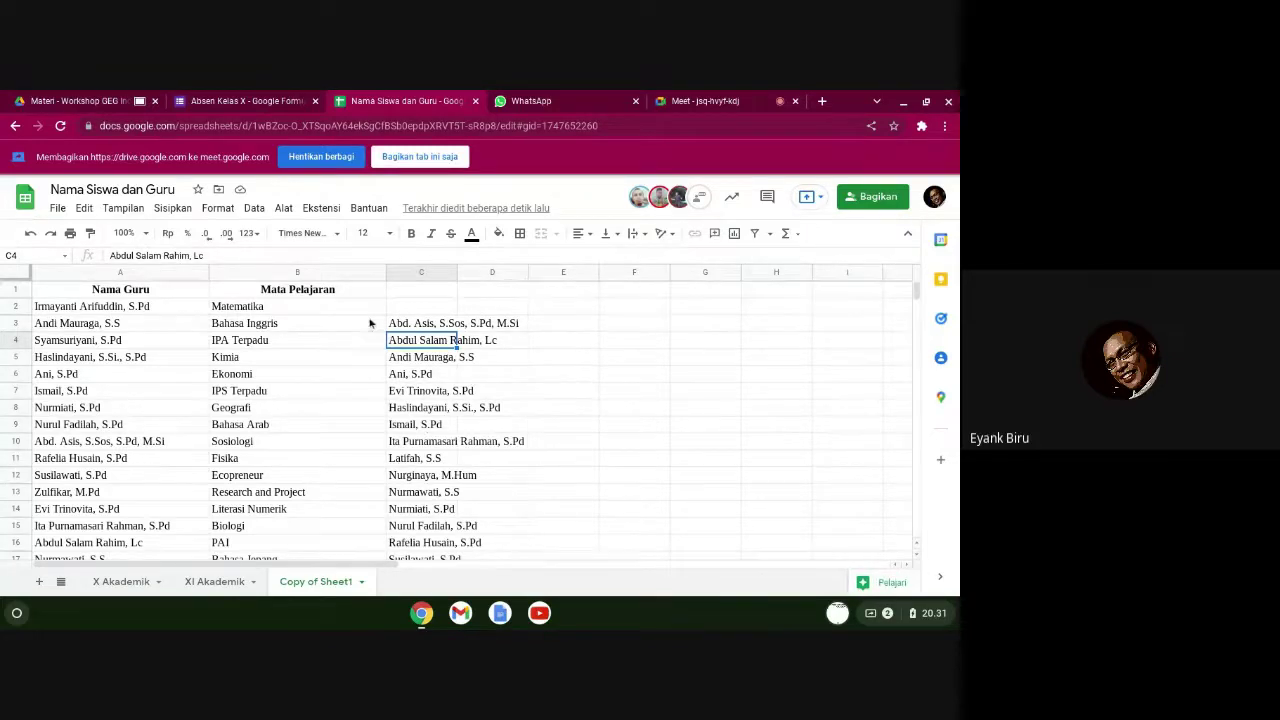
- Enter the formula =A2 in cell C2 to place the first teacher's name above the sorted list
key("Up")
key("Up")
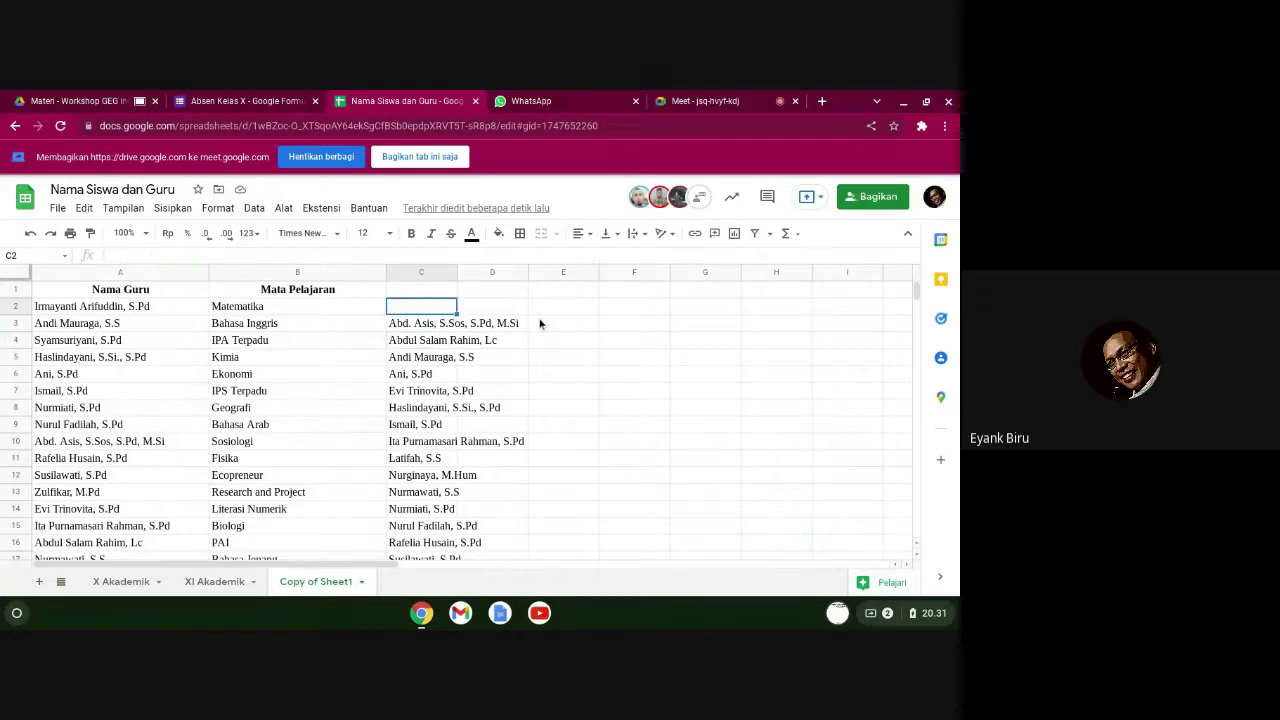
type("=")
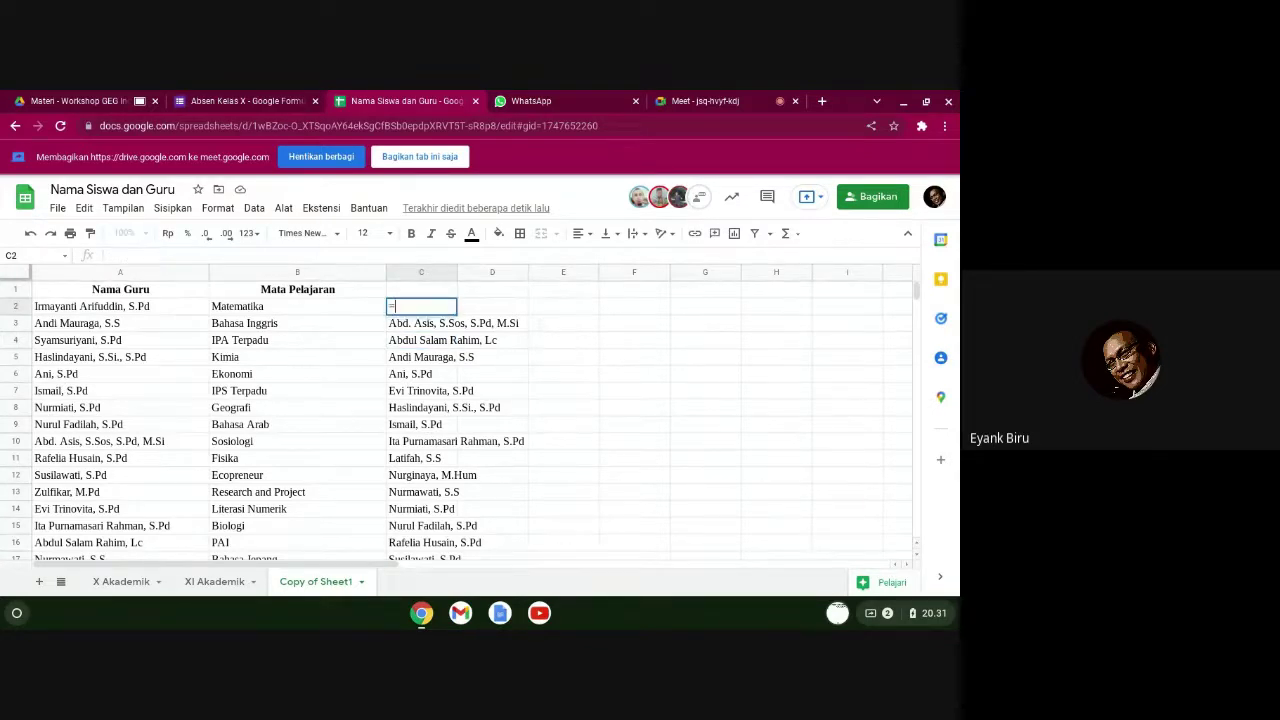
key("Left")
key("Left")
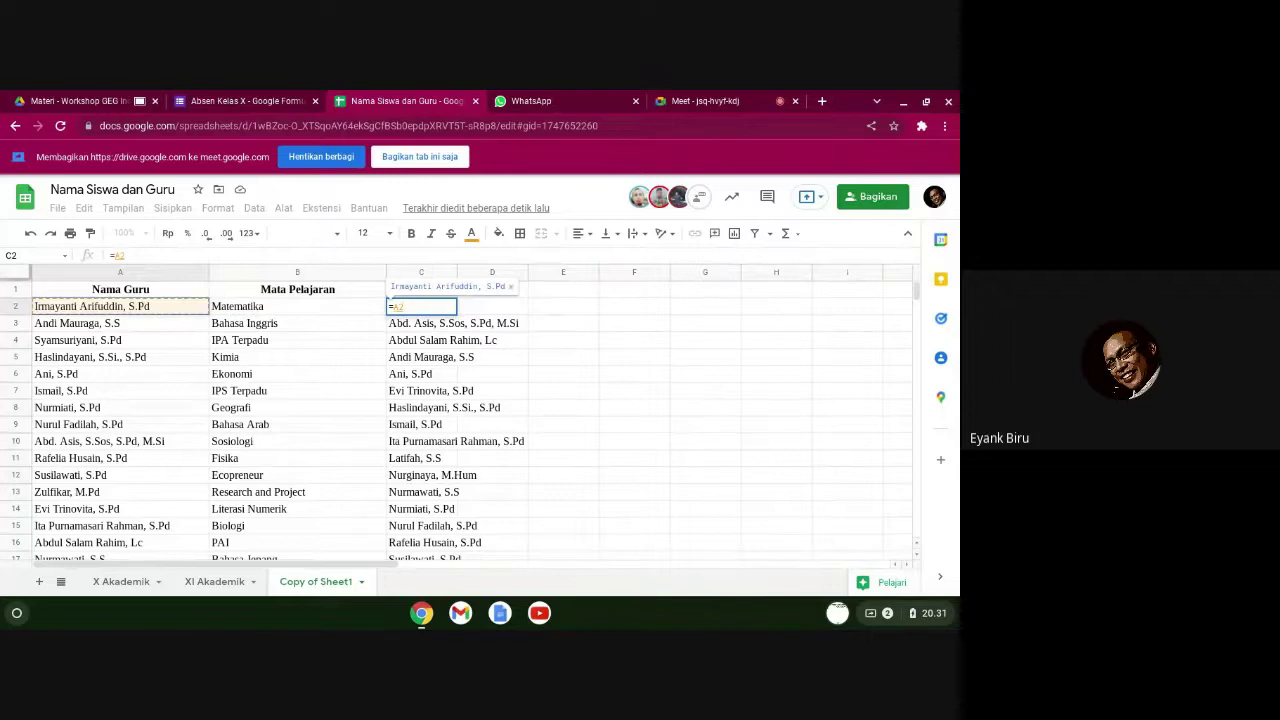
key("Return")
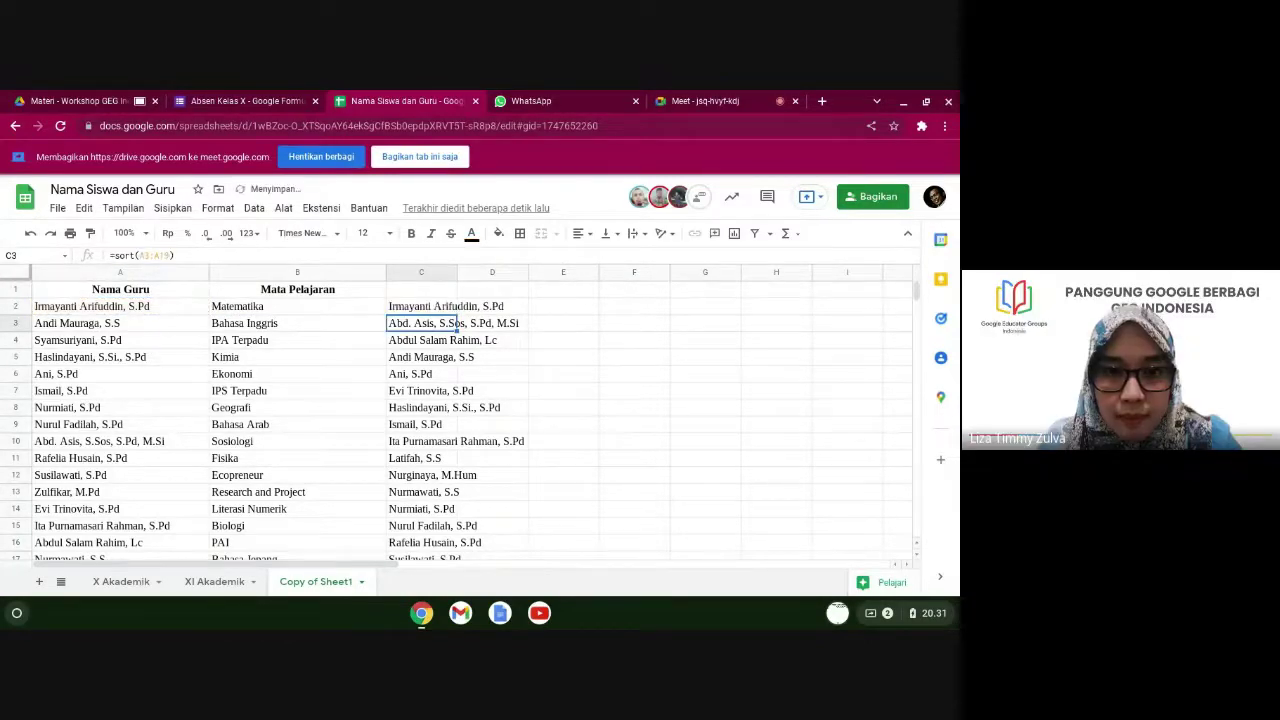
- Copy the teacher names in the range C2:C19
left_click(421, 307)
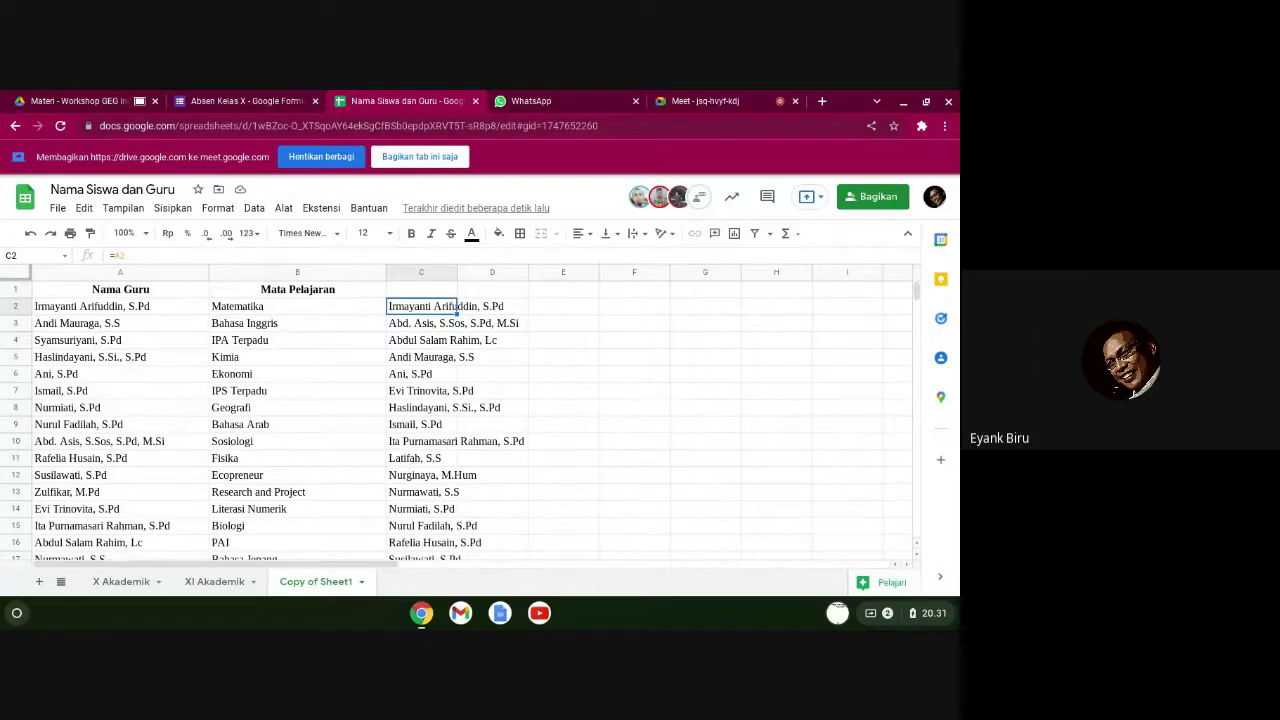
key("shift+Down")
key("shift+Down")
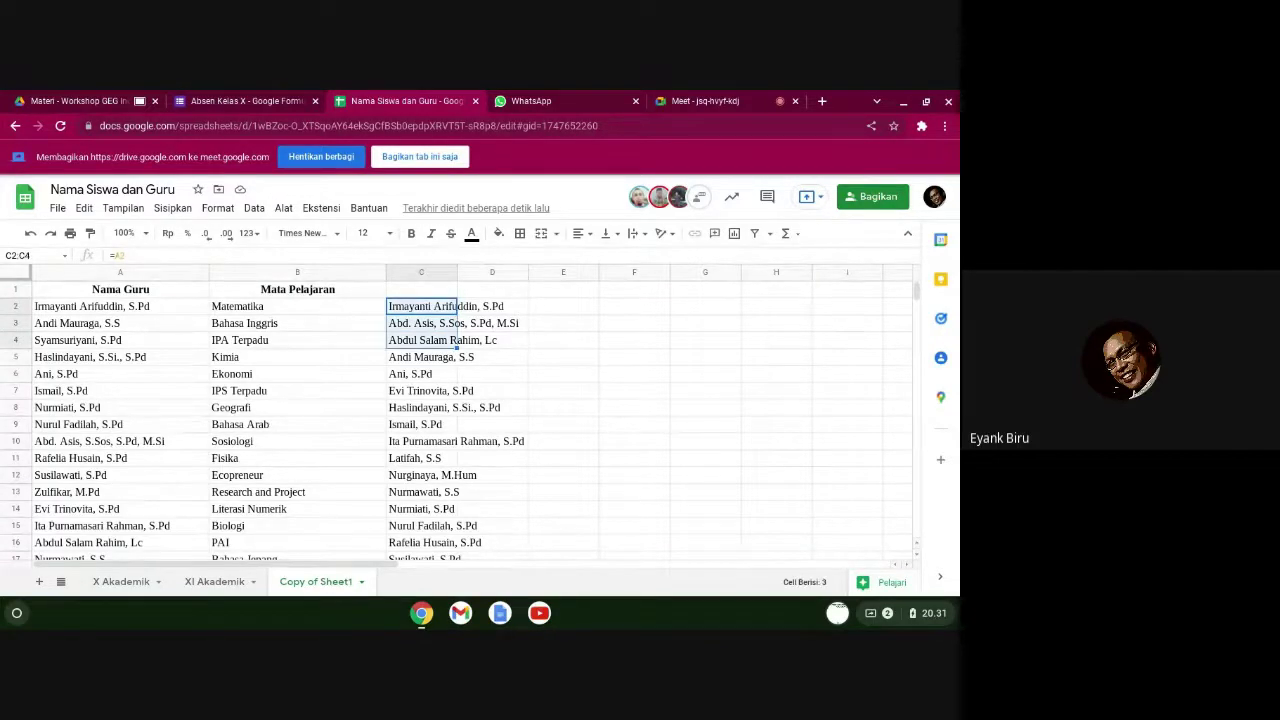
key("ctrl+shift+Down")
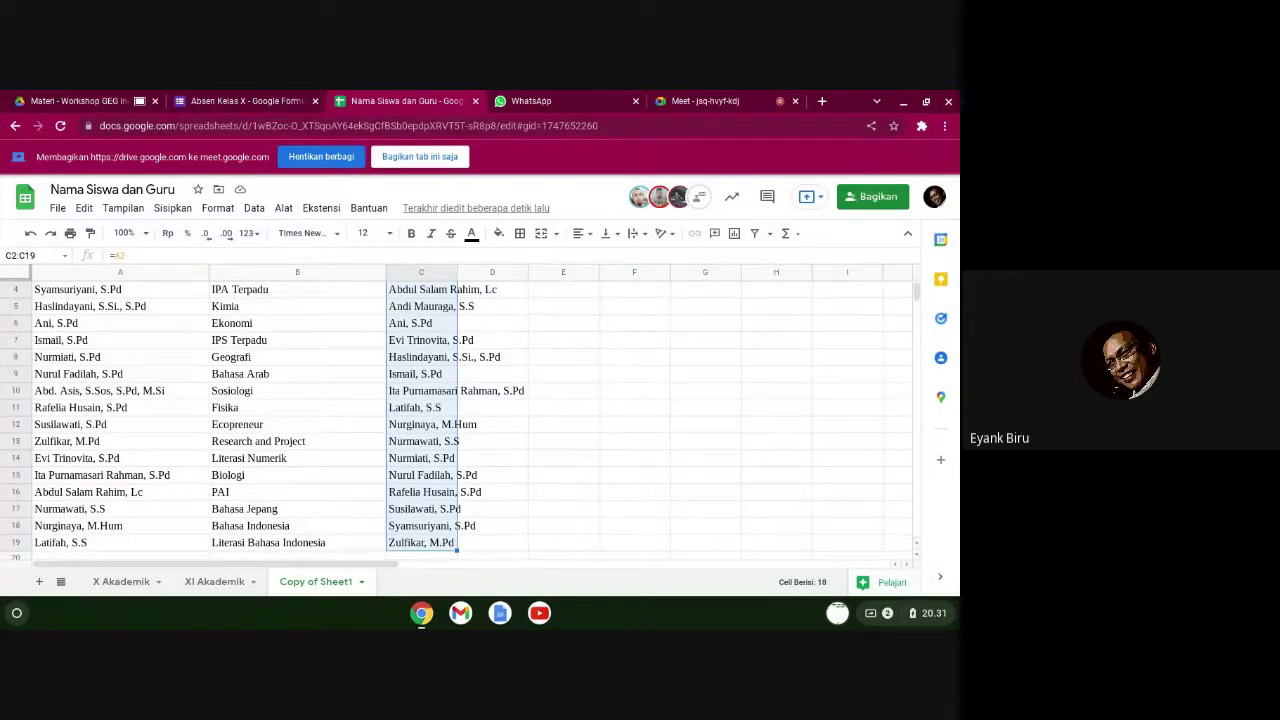
right_click(438, 328)
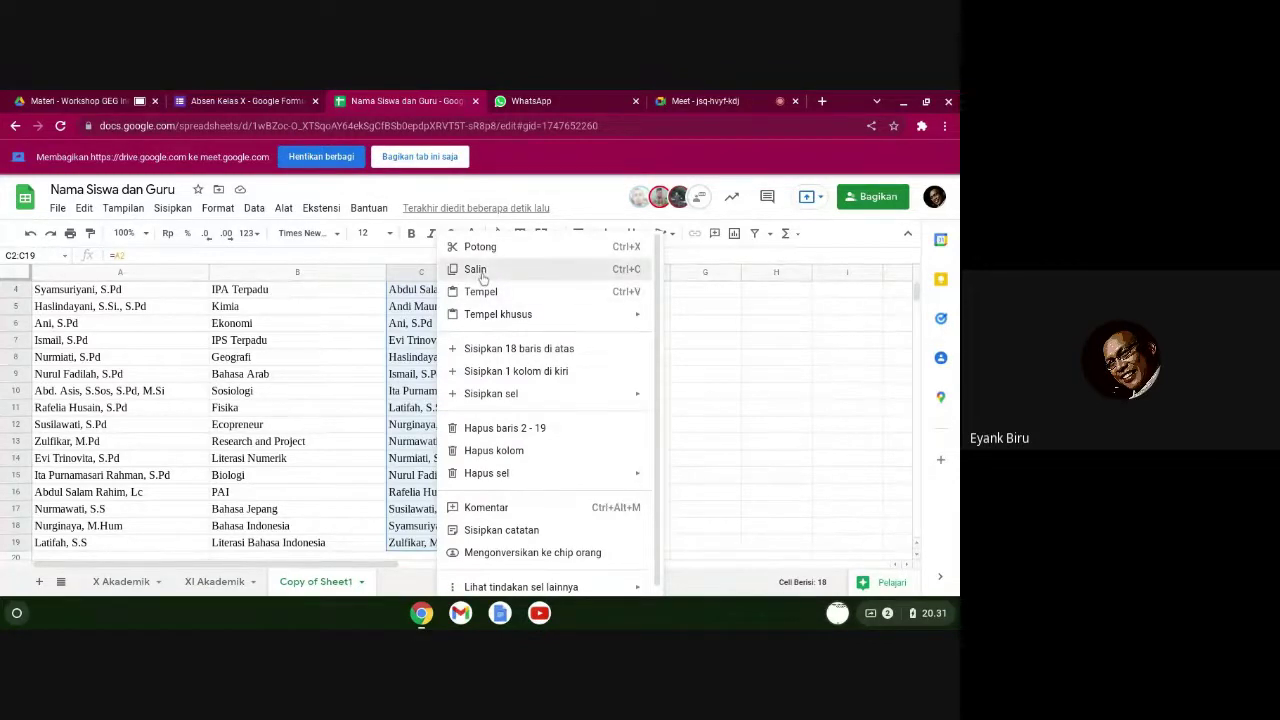
left_click(476, 270)
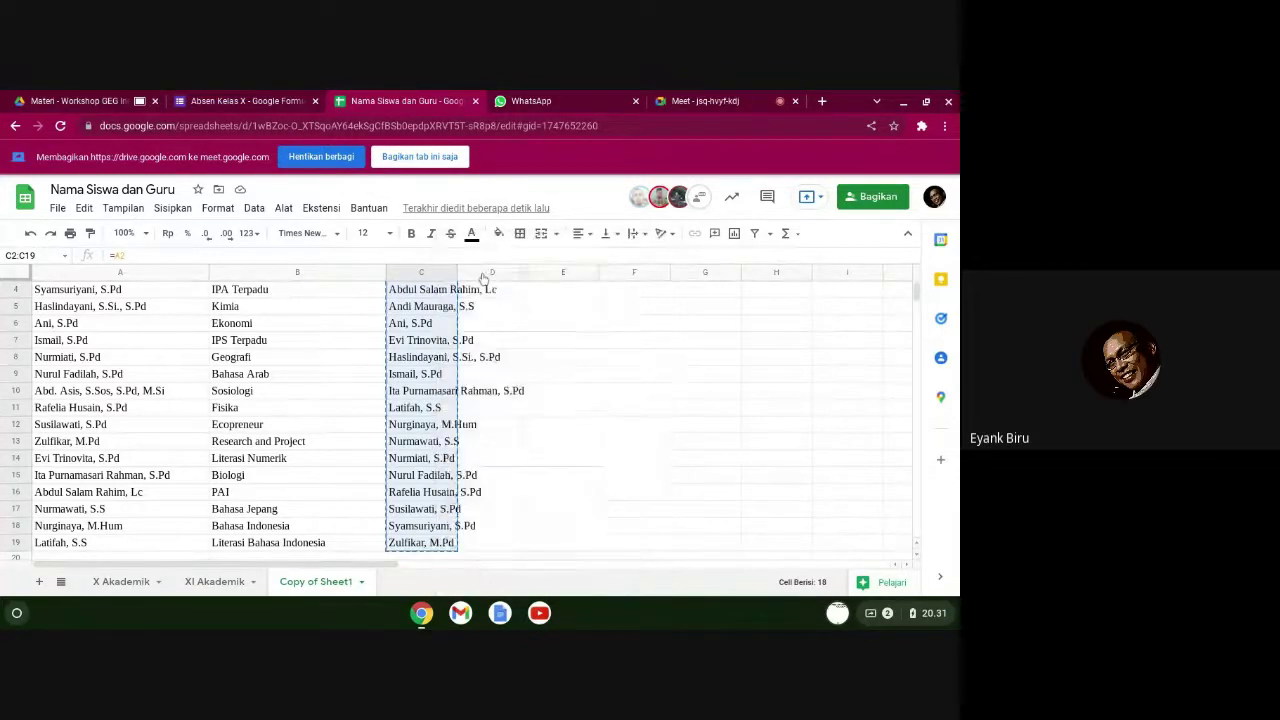
- In the Absen Kelas X form, change the Nama guru question to Drop-down and paste the copied teacher names as its options
left_click(255, 103)
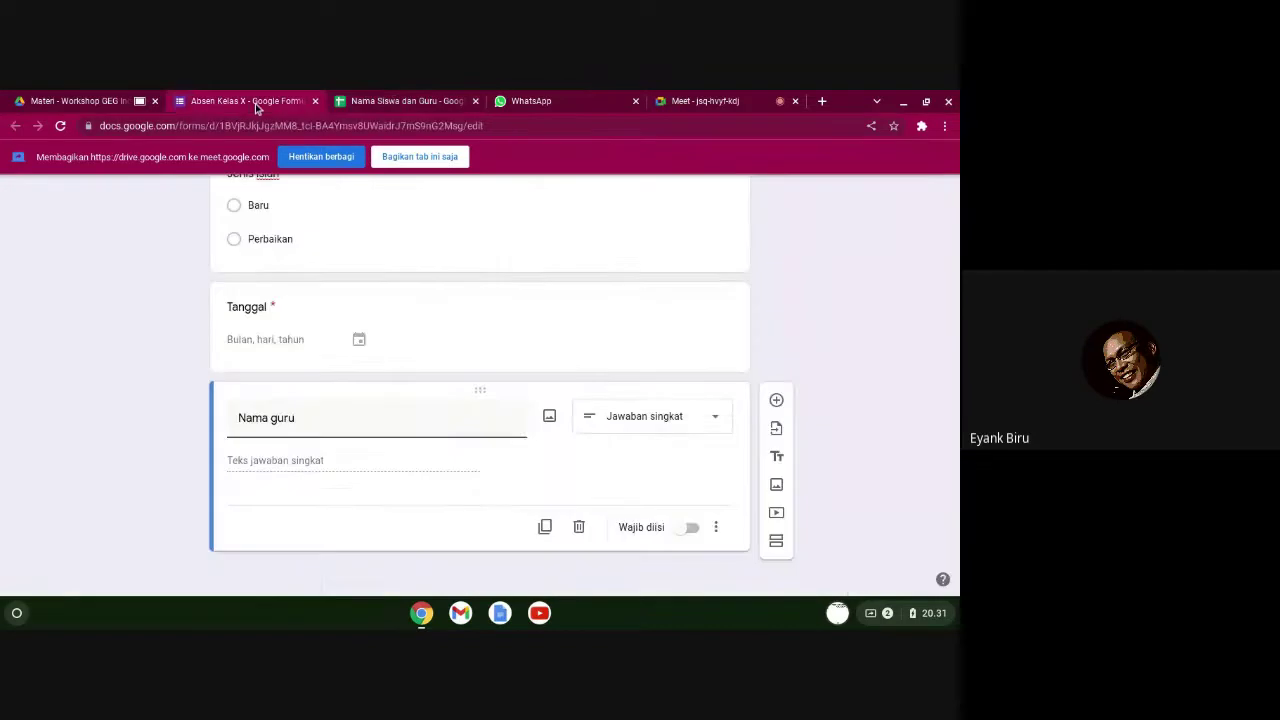
left_click(640, 420)
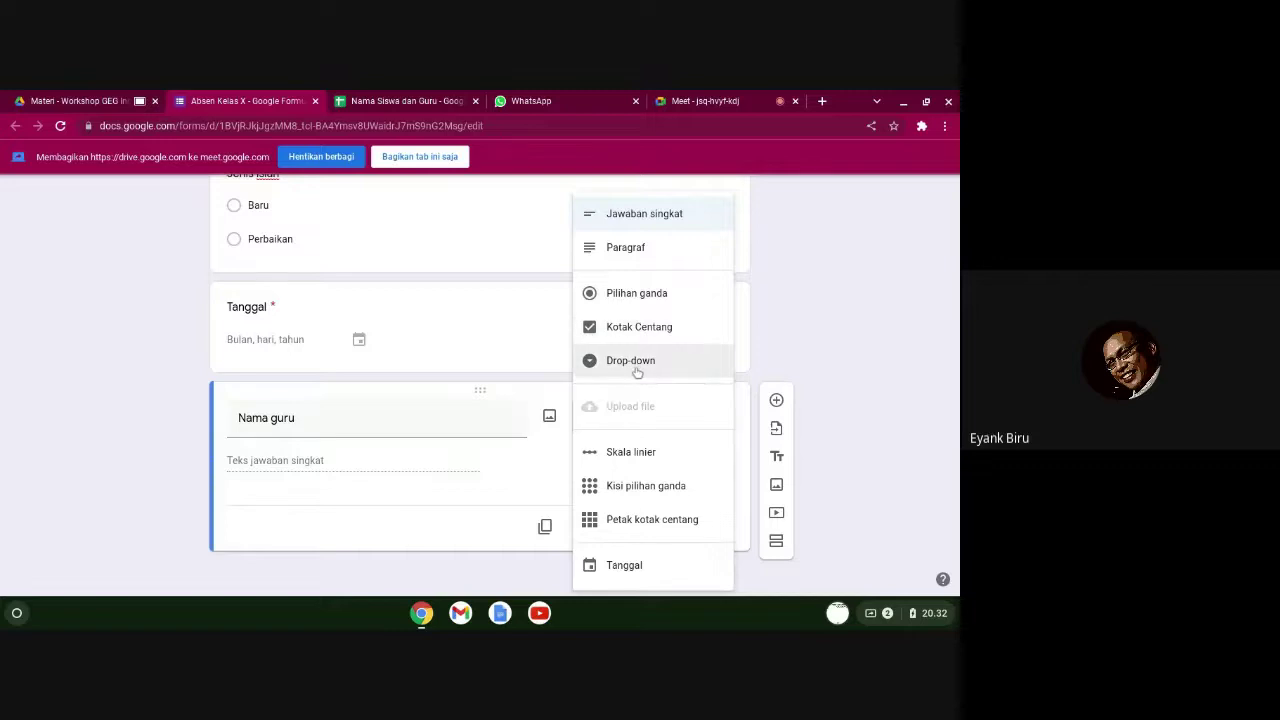
left_click(636, 368)
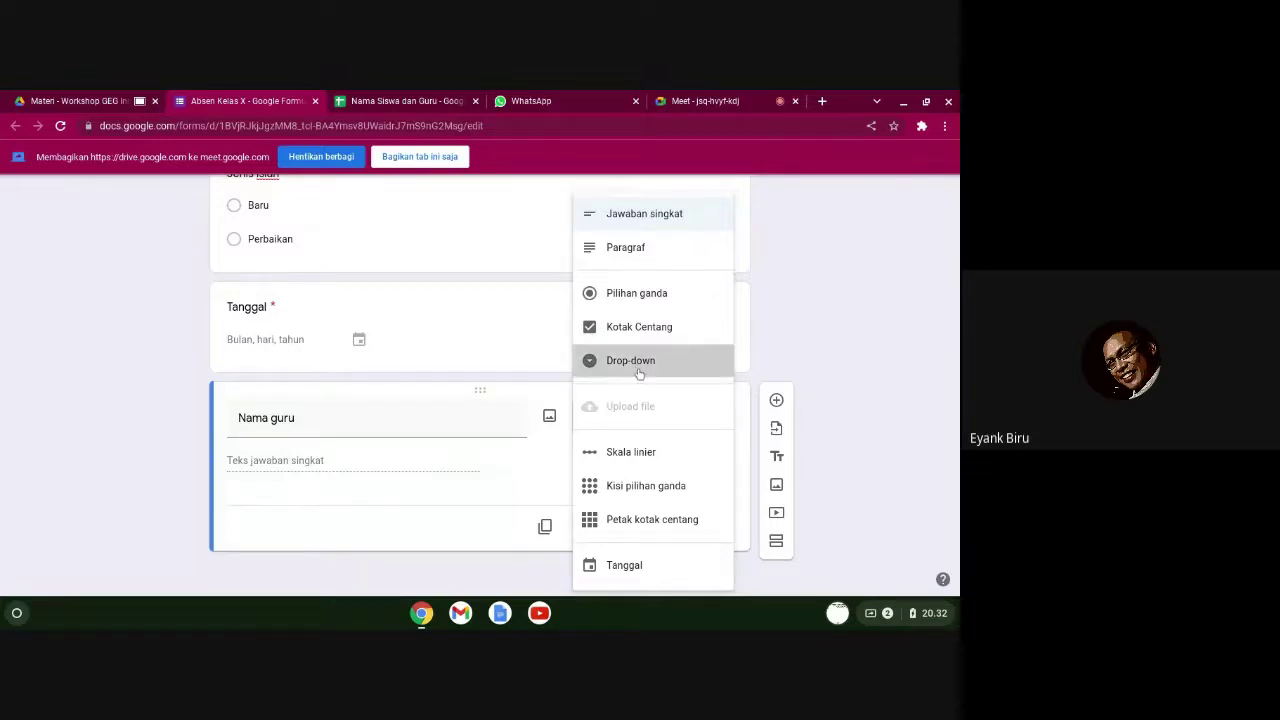
left_click(292, 460)
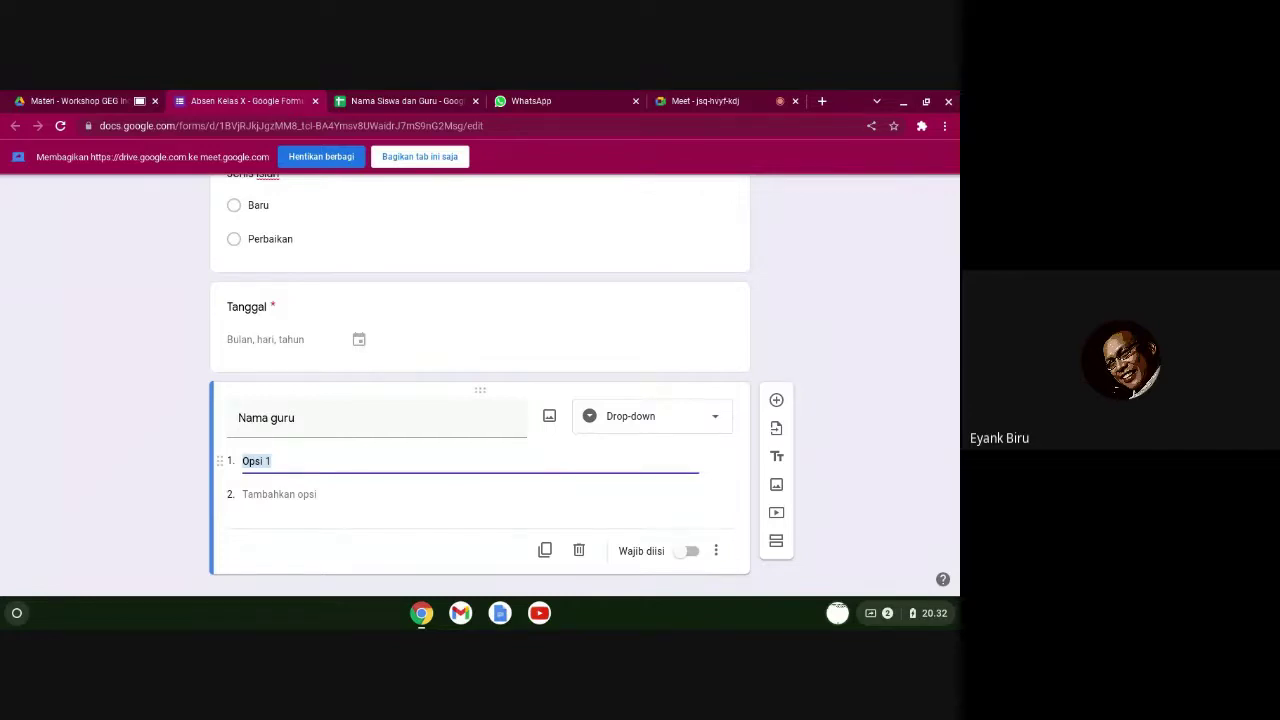
key("ctrl+v")
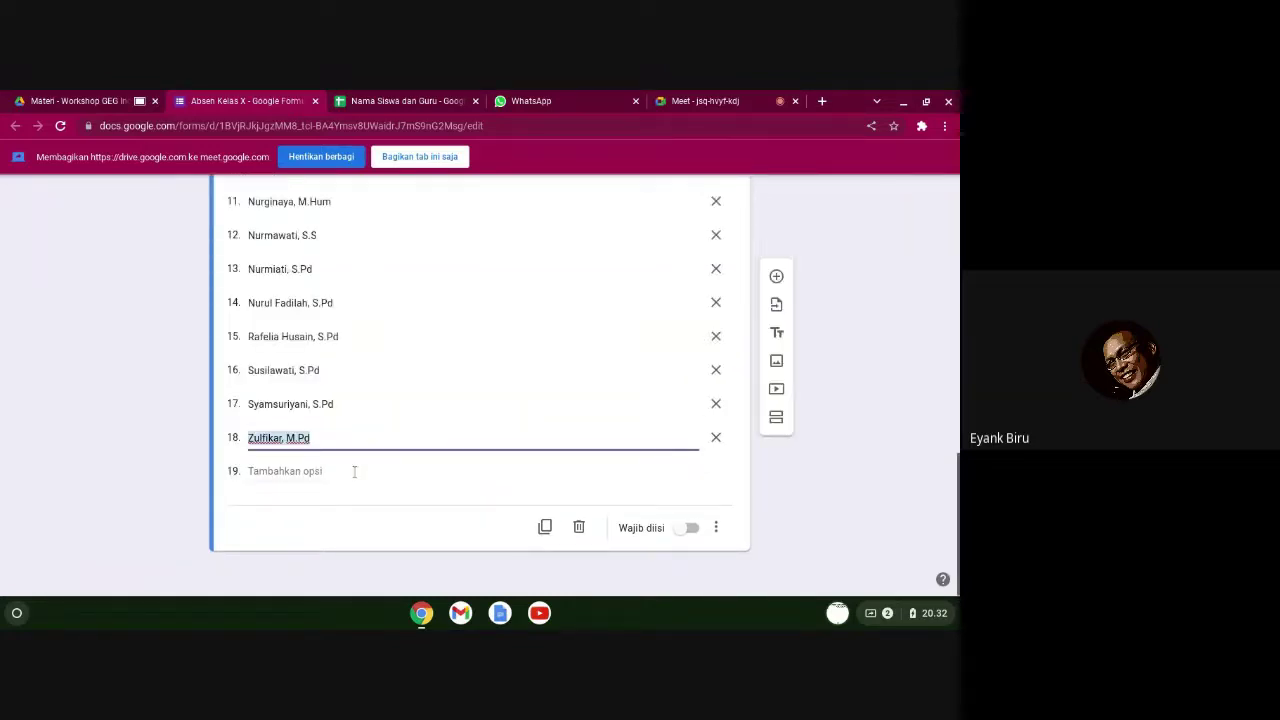
- Review the Jenis isian, Tanggal and Nama guru questions of the form, including their answer options
scroll(175, 476, "up", 5)
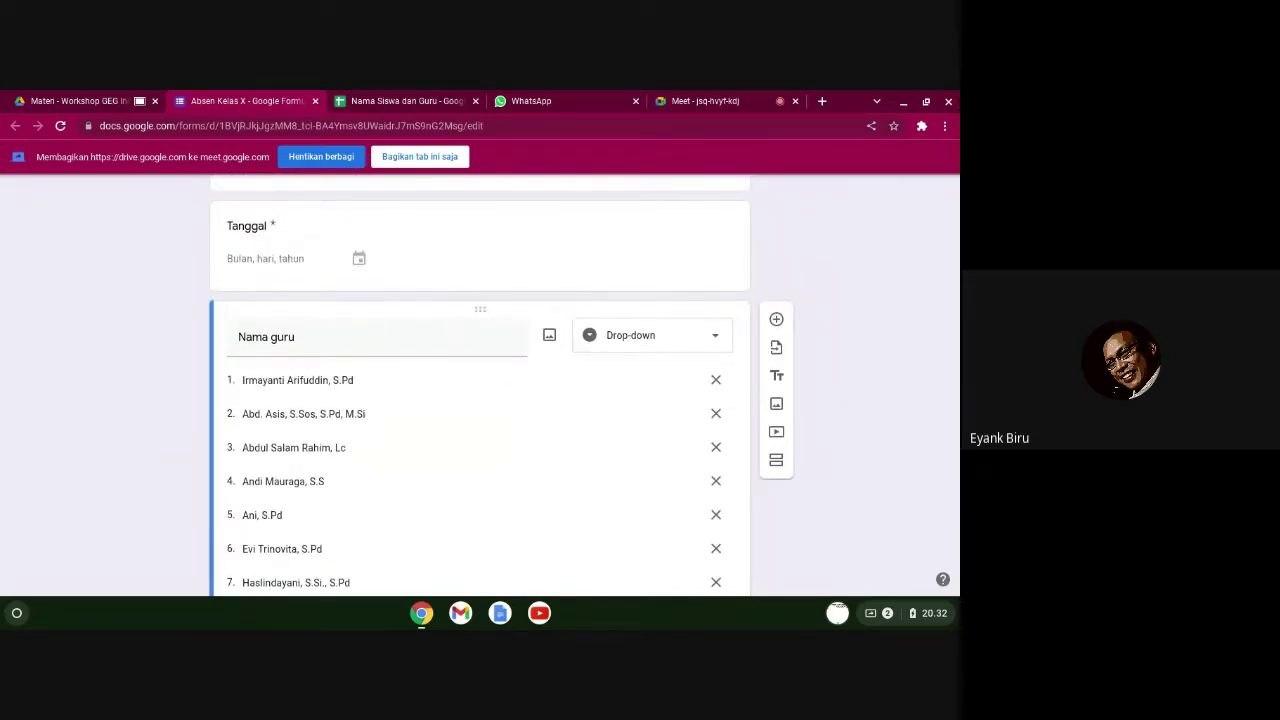
scroll(198, 474, "up", 2)
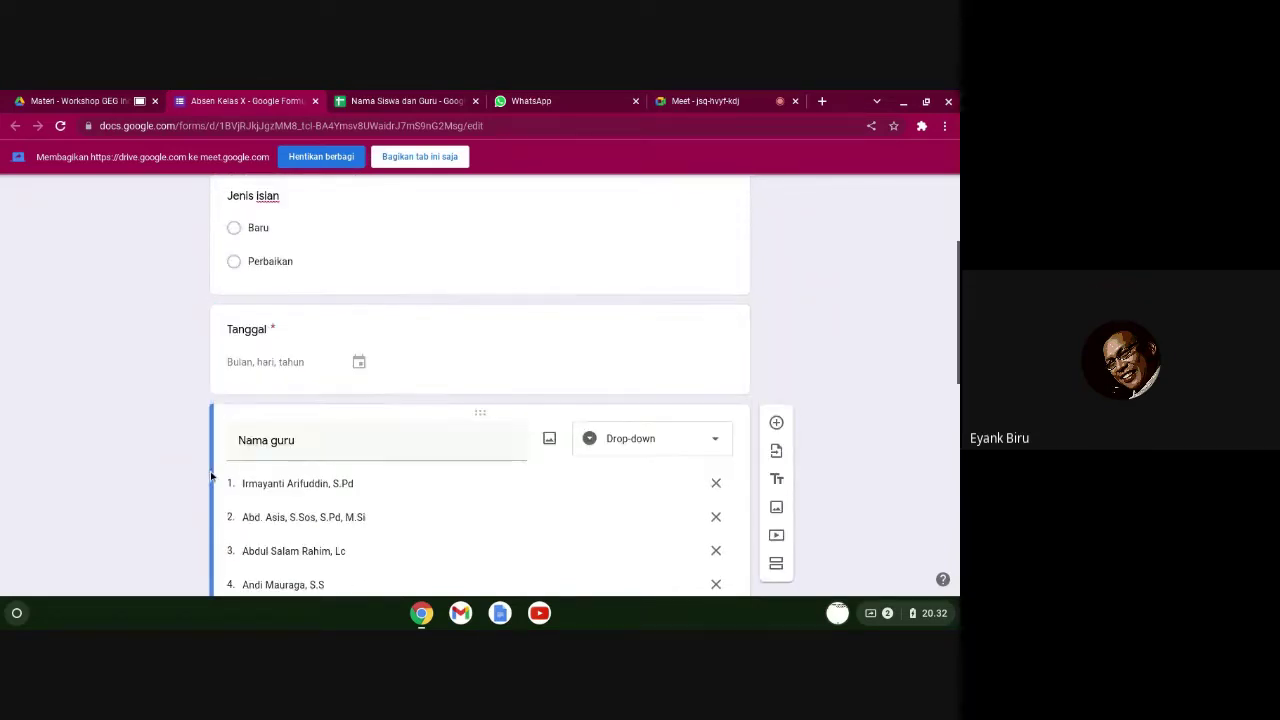
left_click(337, 286)
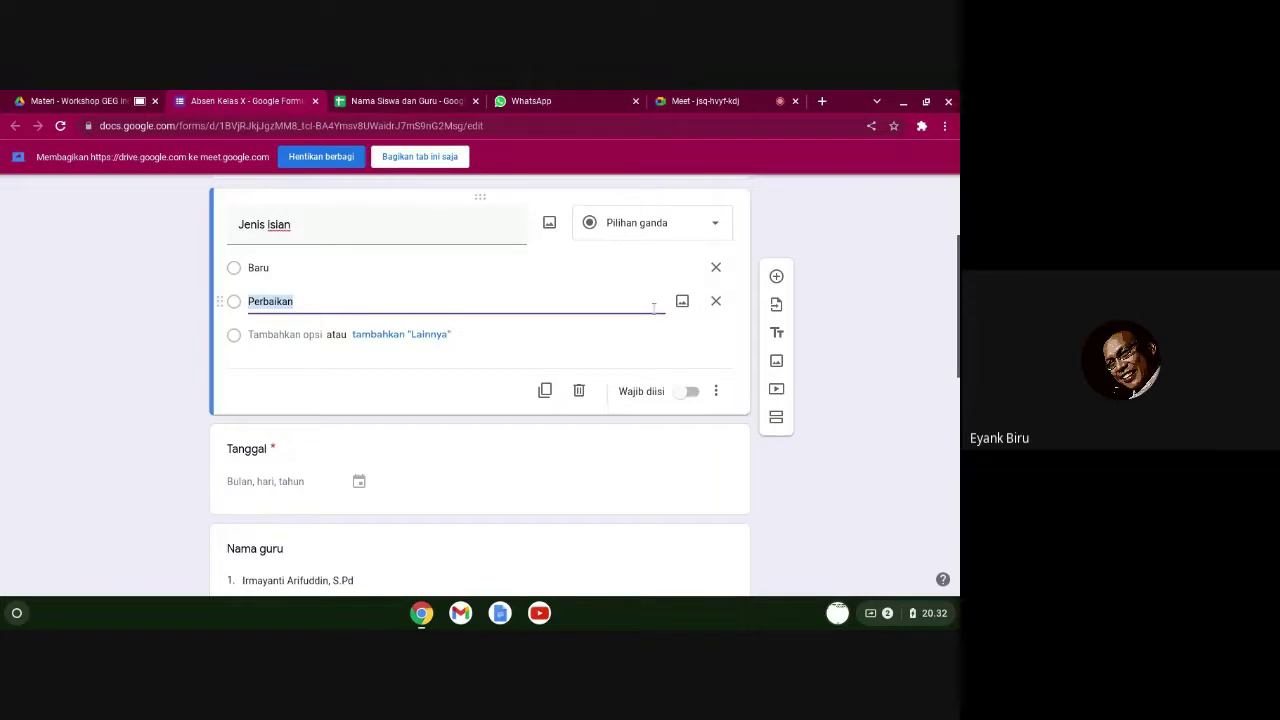
scroll(123, 480, "down", 1)
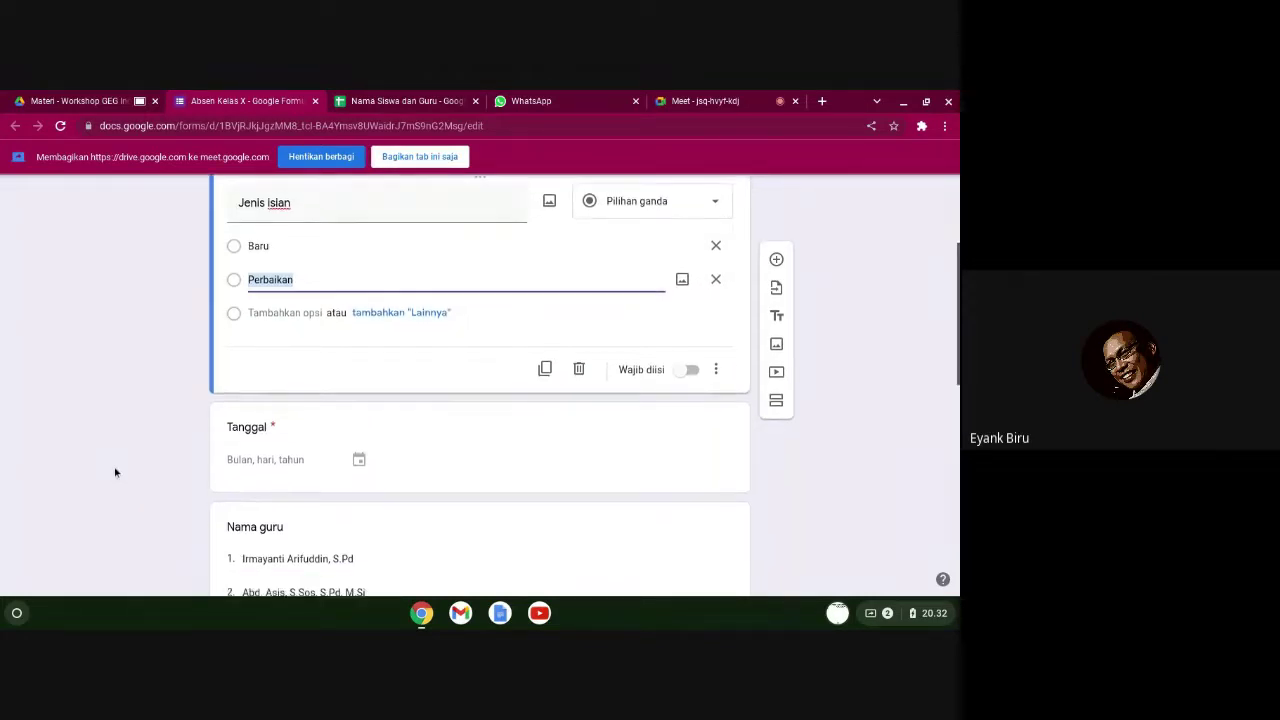
scroll(131, 450, "down", 1)
scroll(131, 448, "up", 3)
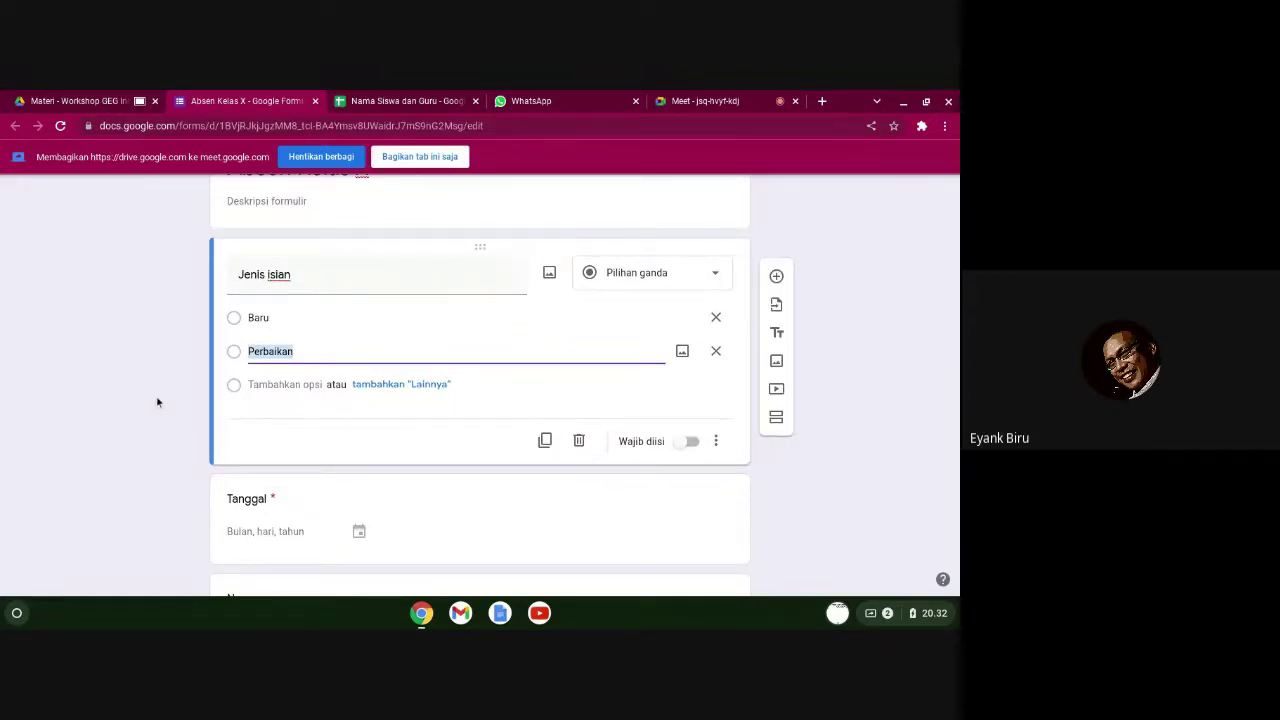
scroll(157, 402, "down", 2)
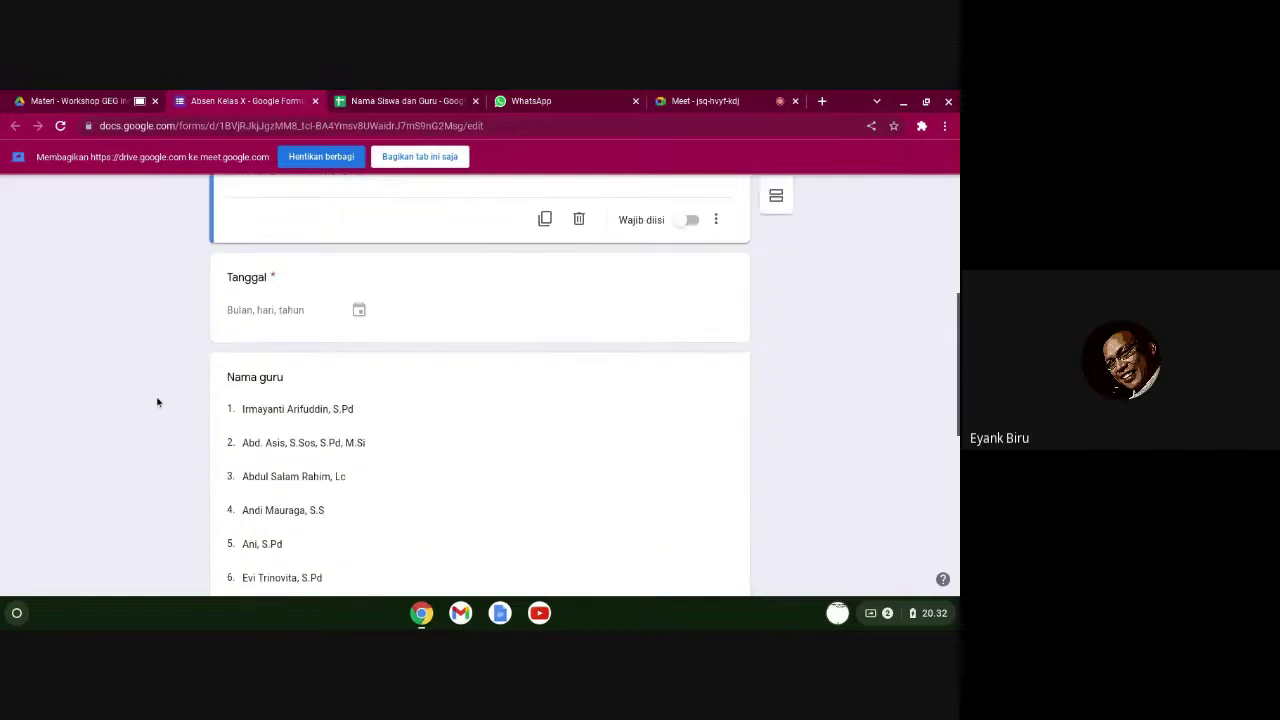
scroll(157, 402, "down", 1)
scroll(157, 402, "down", 2)
scroll(157, 402, "down", 2)
scroll(157, 402, "up", 7)
scroll(157, 402, "up", 1)
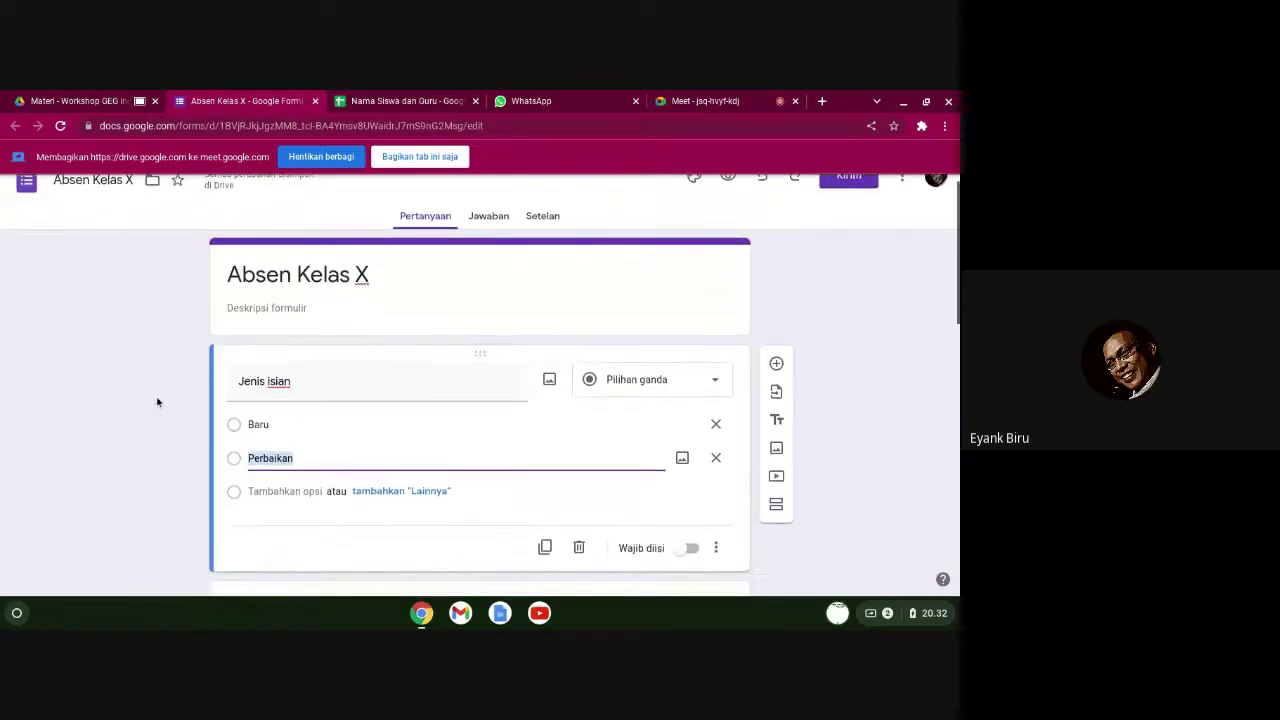
scroll(157, 403, "down", 1)
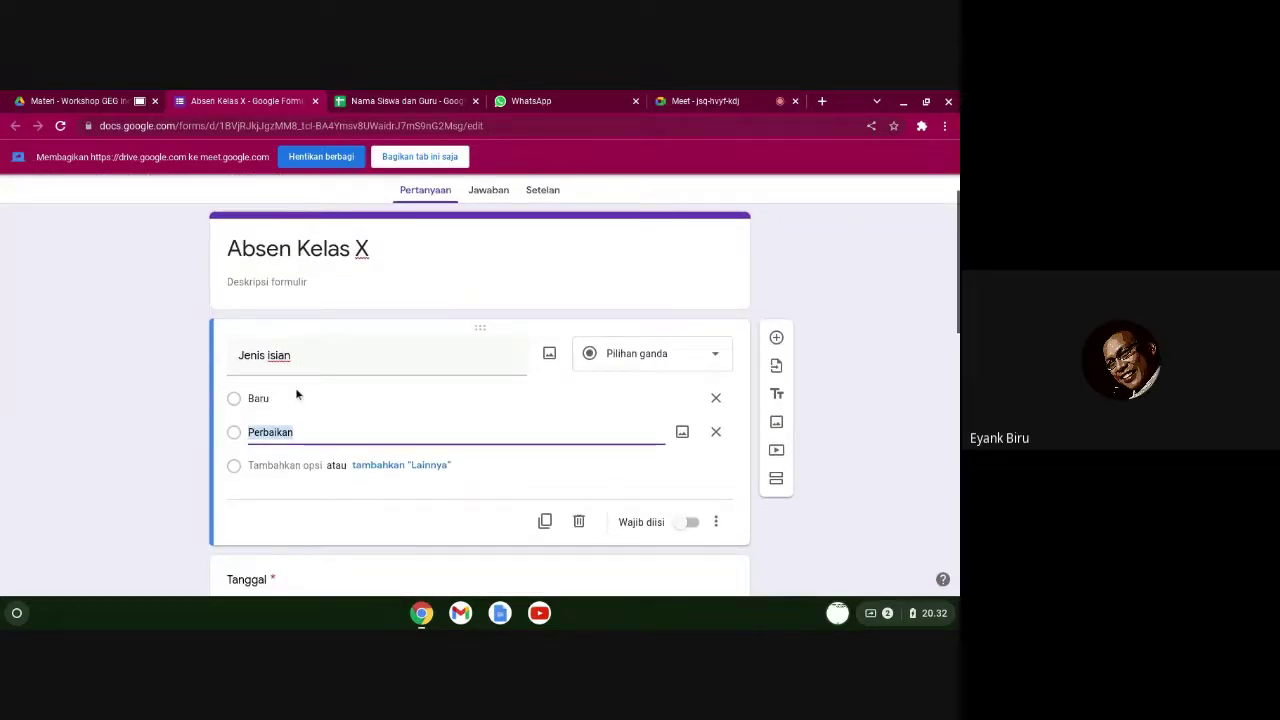
scroll(202, 461, "down", 1)
scroll(202, 461, "down", 5)
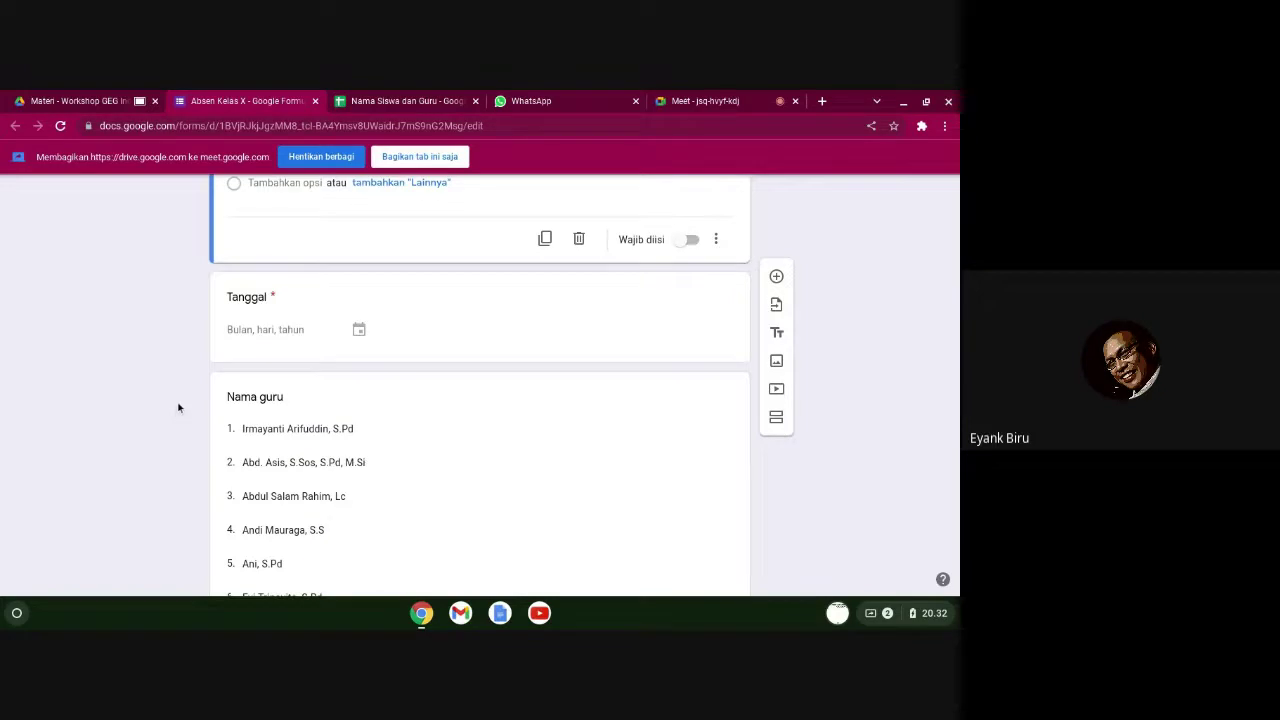
- Examine the full list of teacher options in the Nama guru drop-down question
scroll(178, 410, "down", 2)
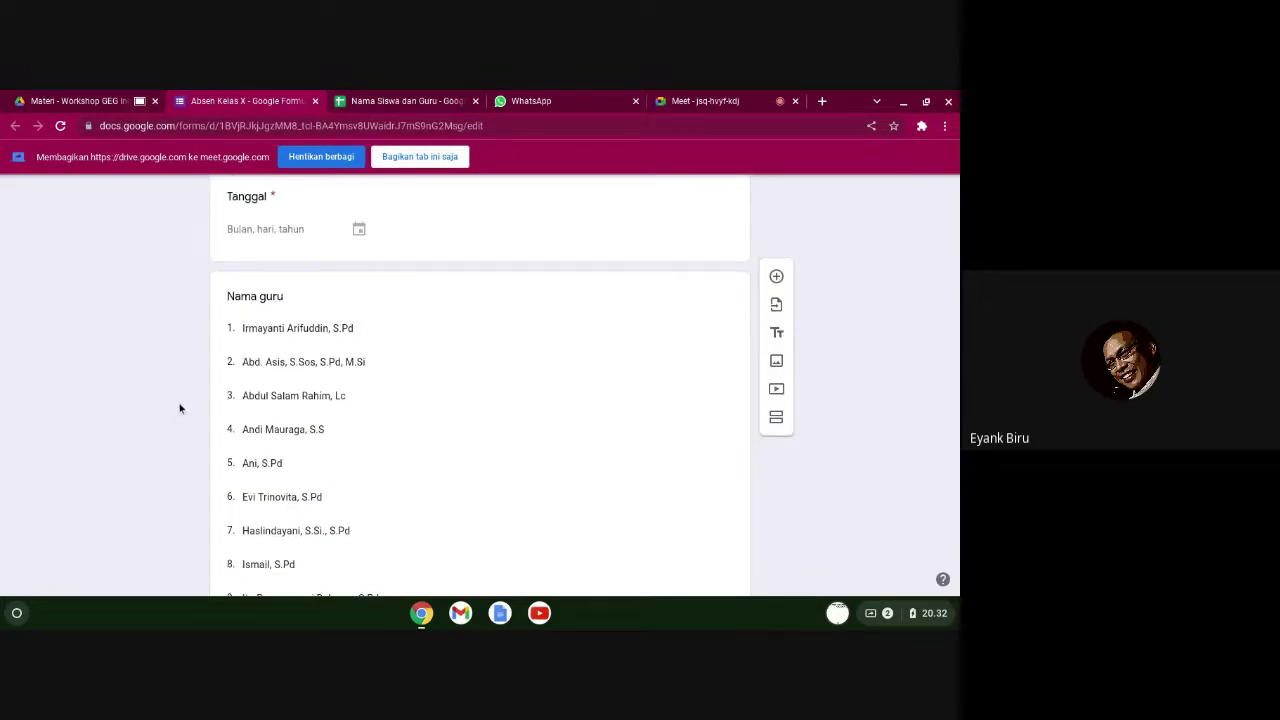
scroll(290, 340, "down", 4)
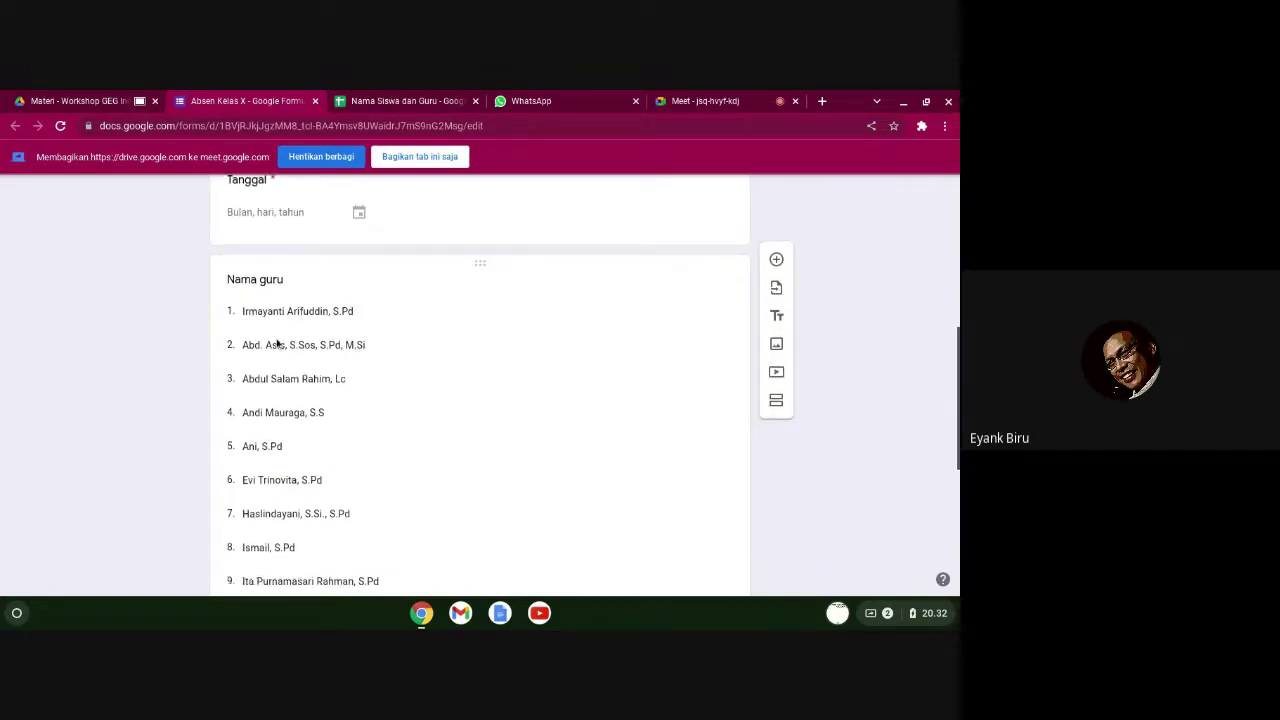
scroll(323, 437, "up", 3)
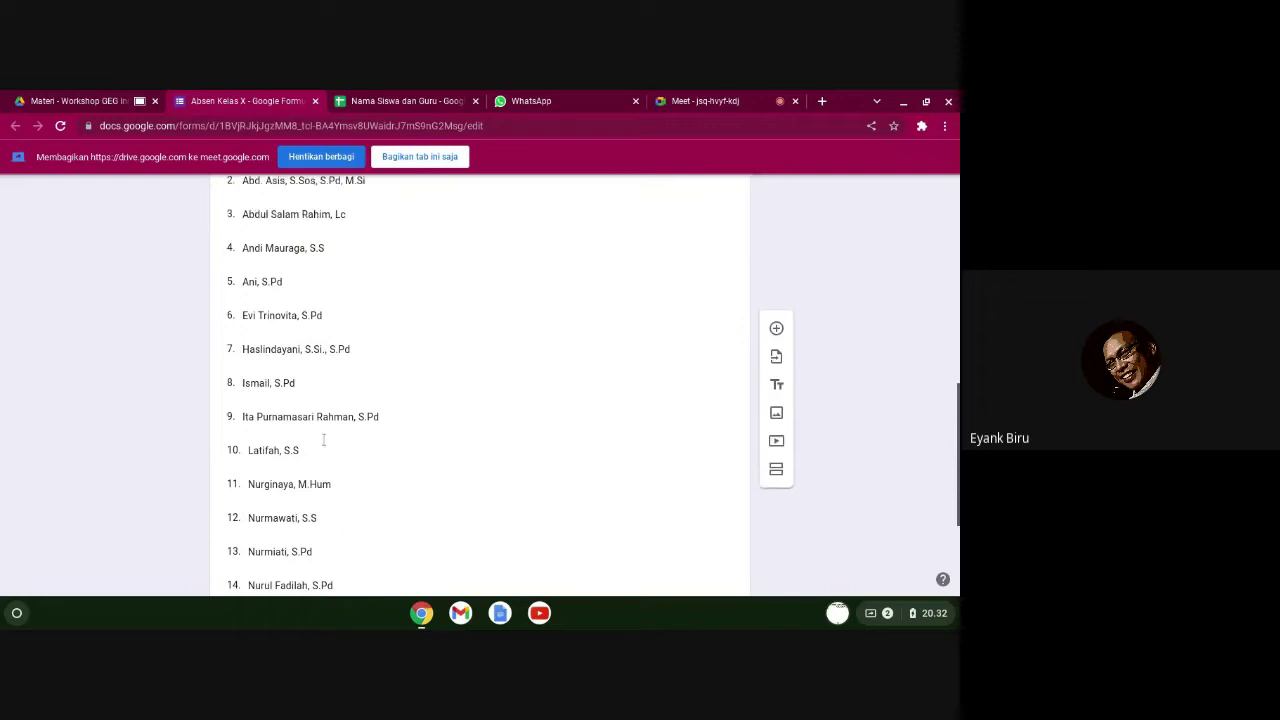
scroll(308, 320, "up", 1)
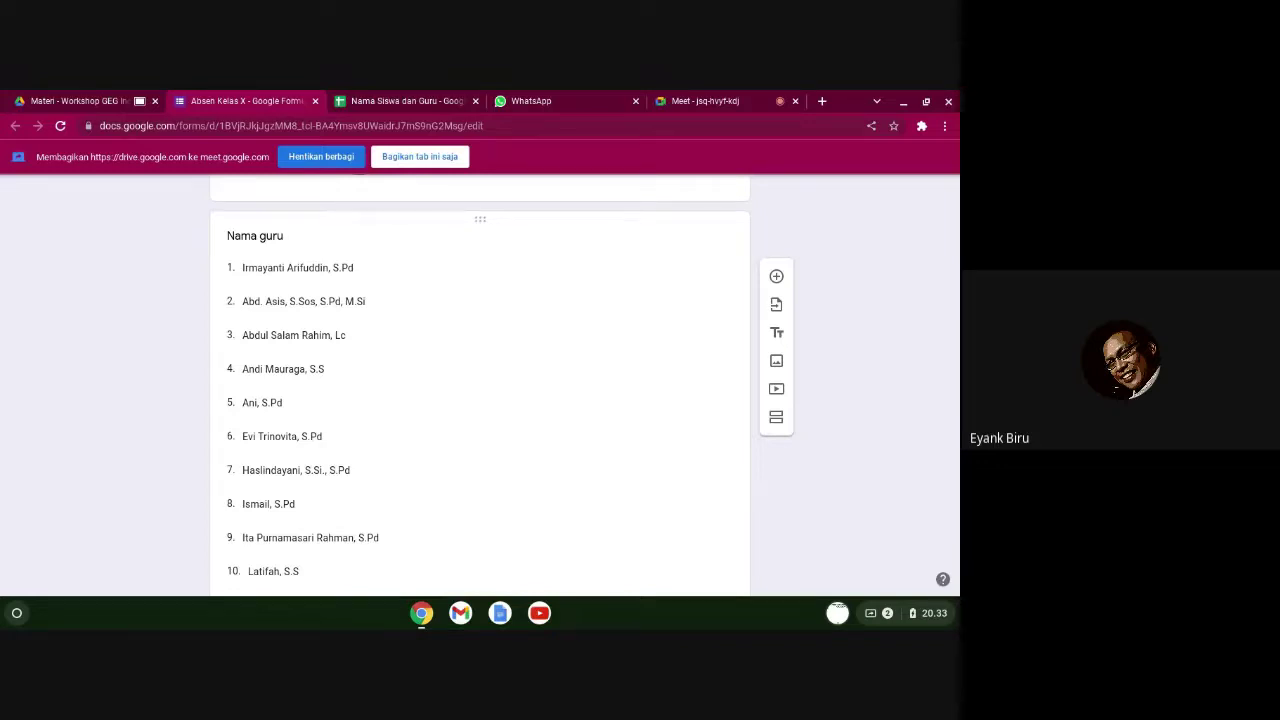
scroll(320, 430, "down", 5)
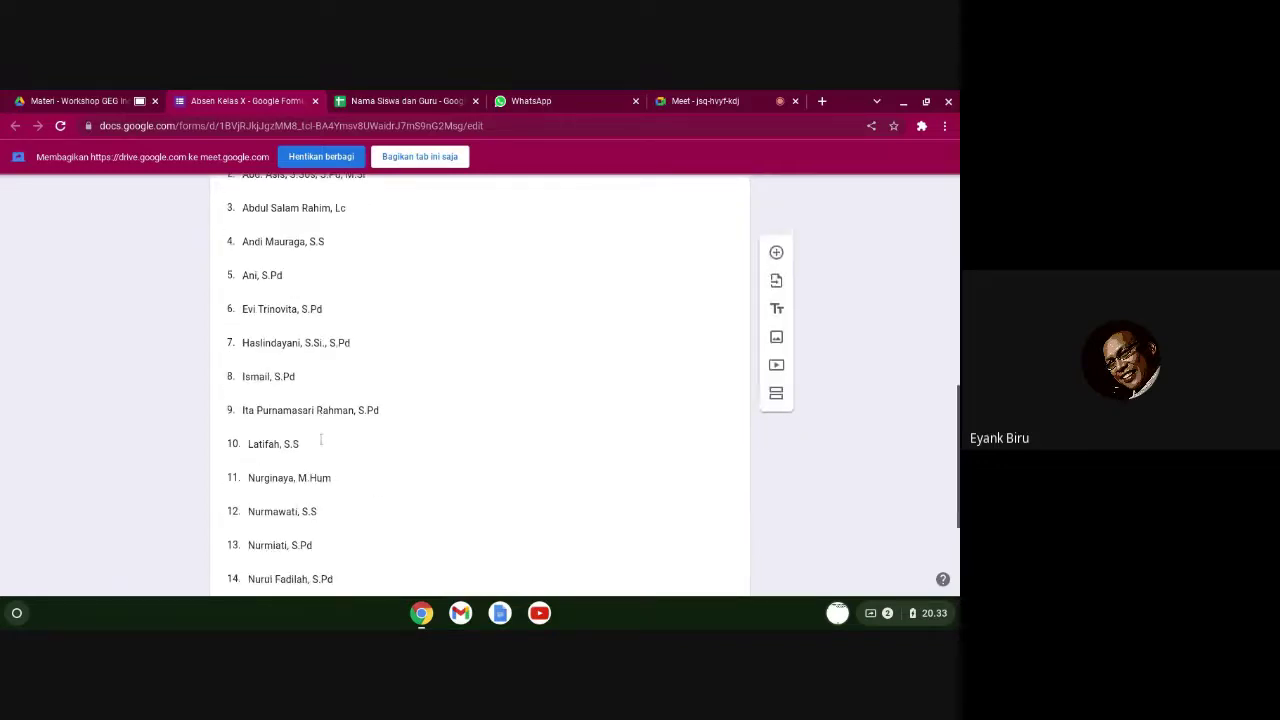
scroll(350, 450, "down", 2)
scroll(350, 450, "down", 1)
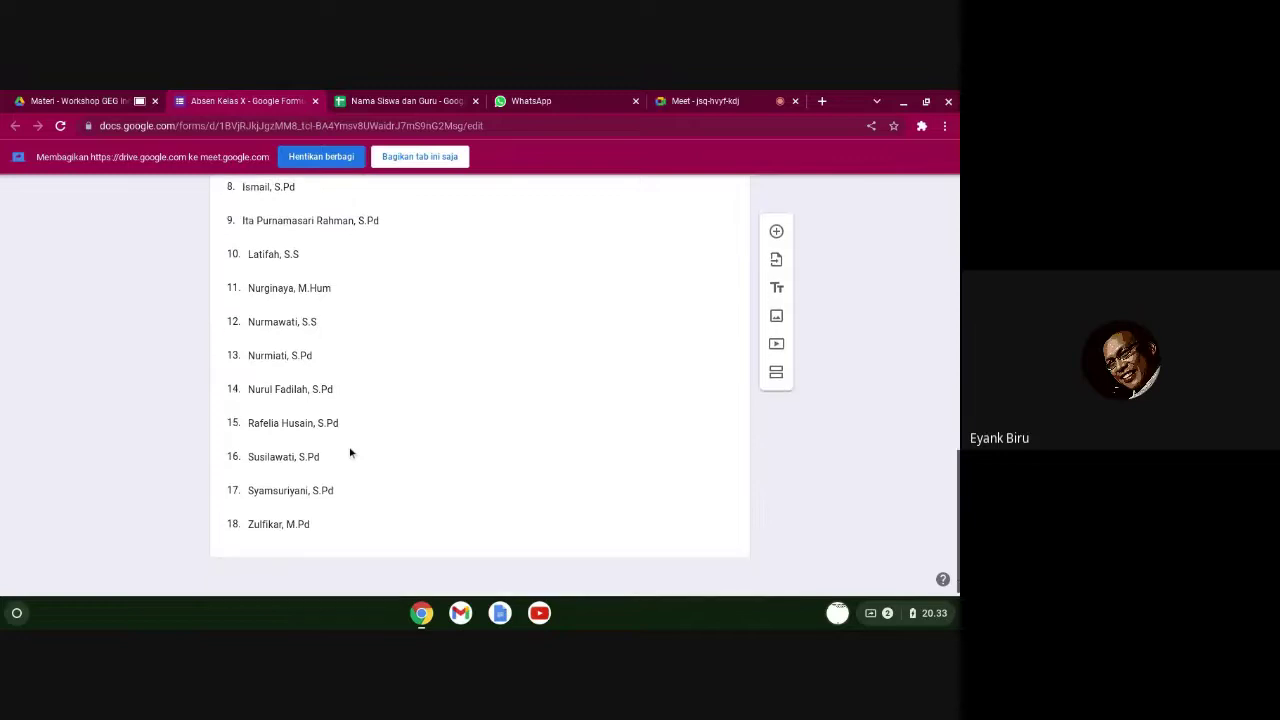
scroll(350, 450, "up", 5)
scroll(350, 448, "up", 1)
scroll(351, 449, "down", 1)
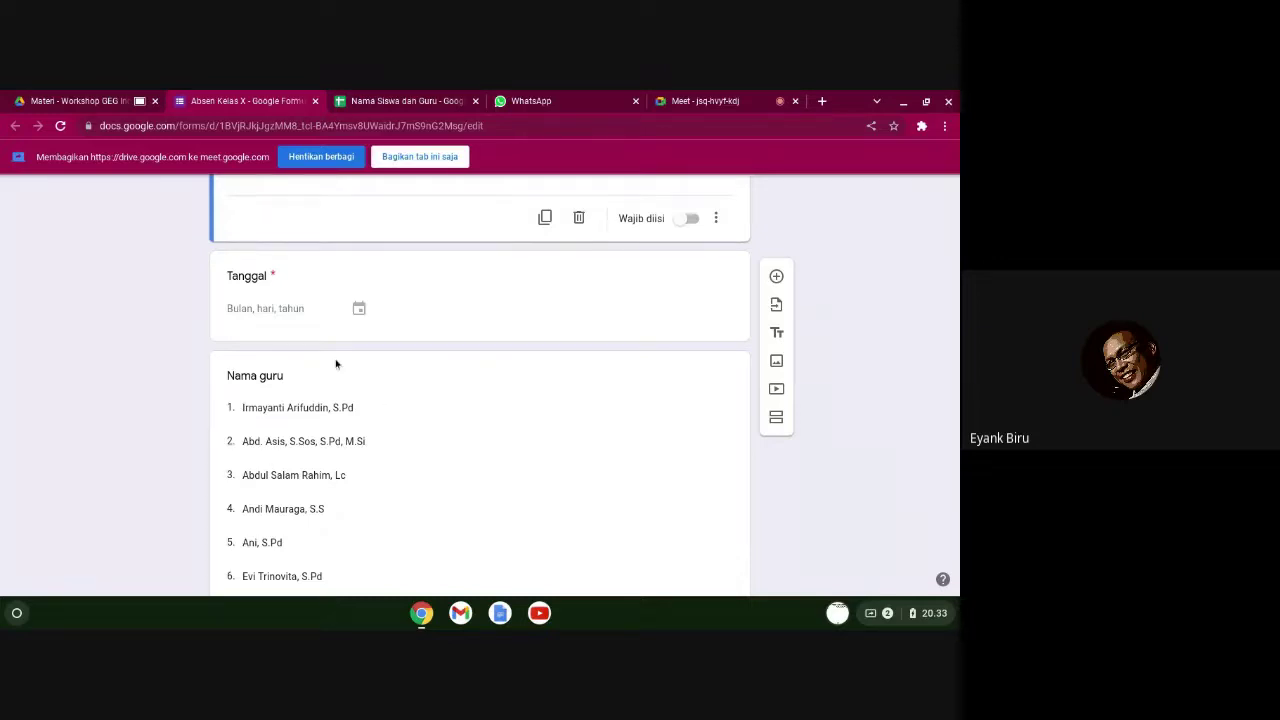
scroll(394, 383, "down", 4)
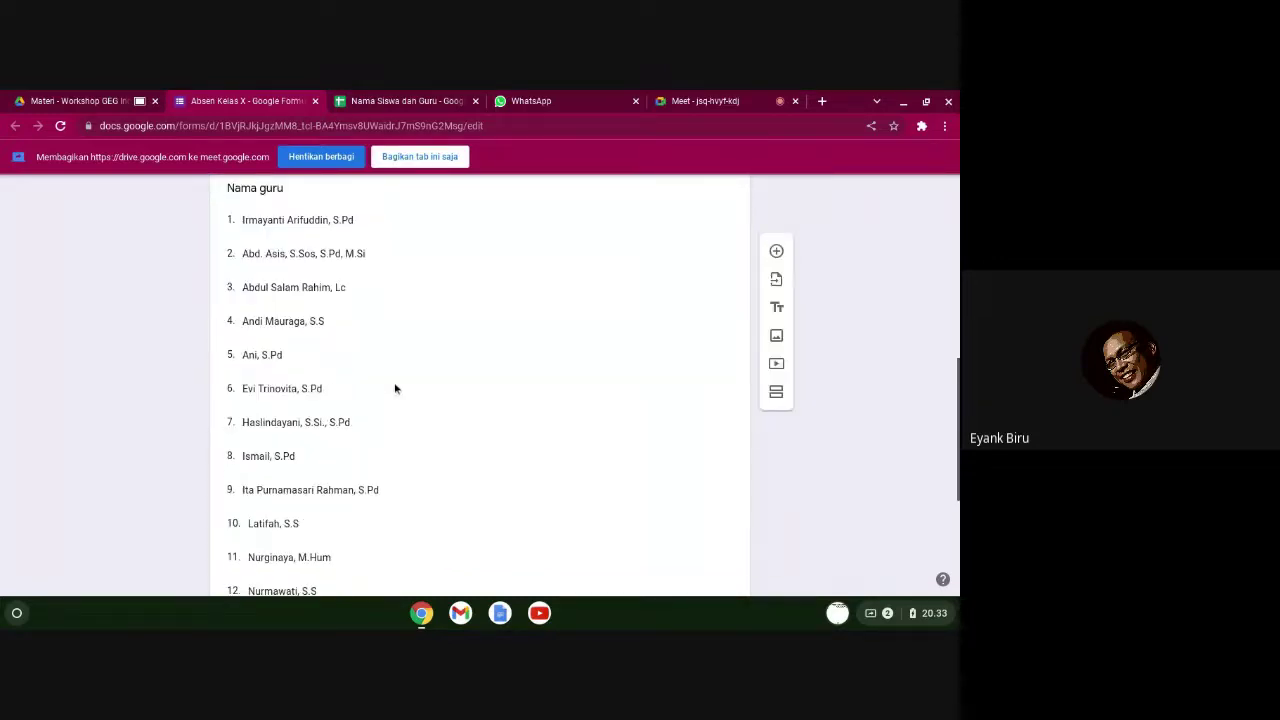
scroll(394, 385, "up", 5)
scroll(320, 394, "down", 5)
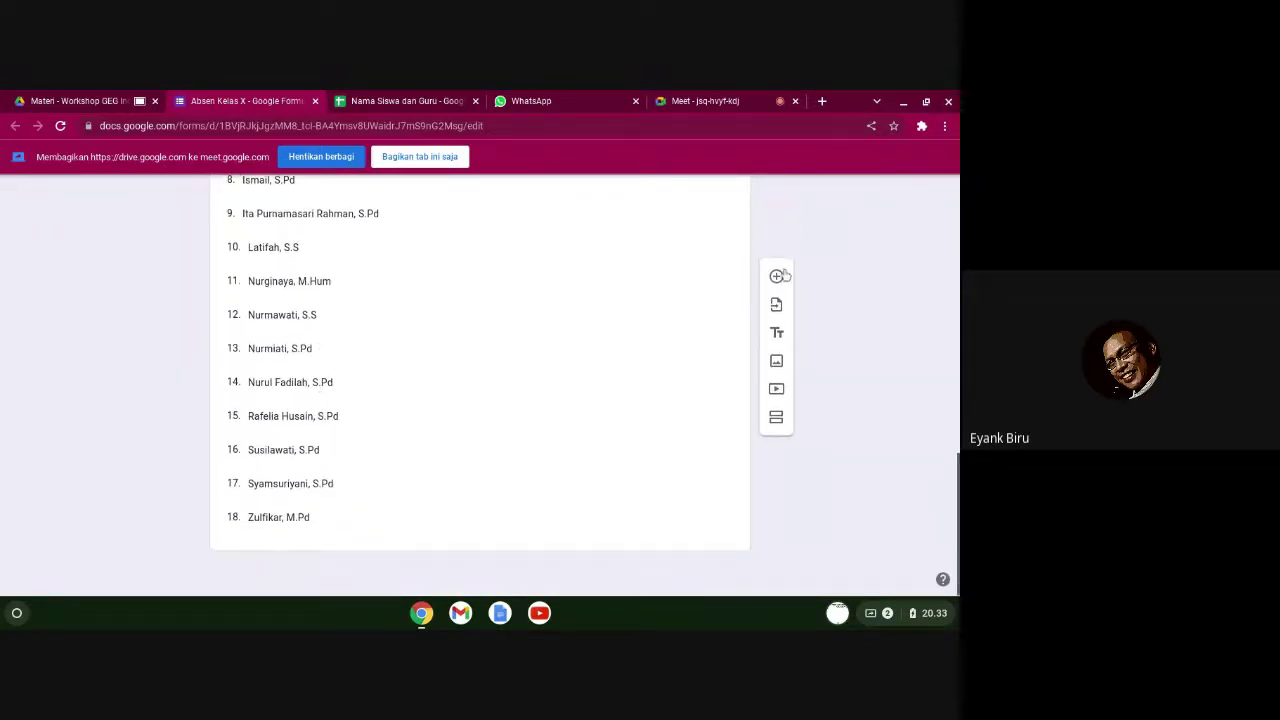
scroll(776, 282, "up", 1)
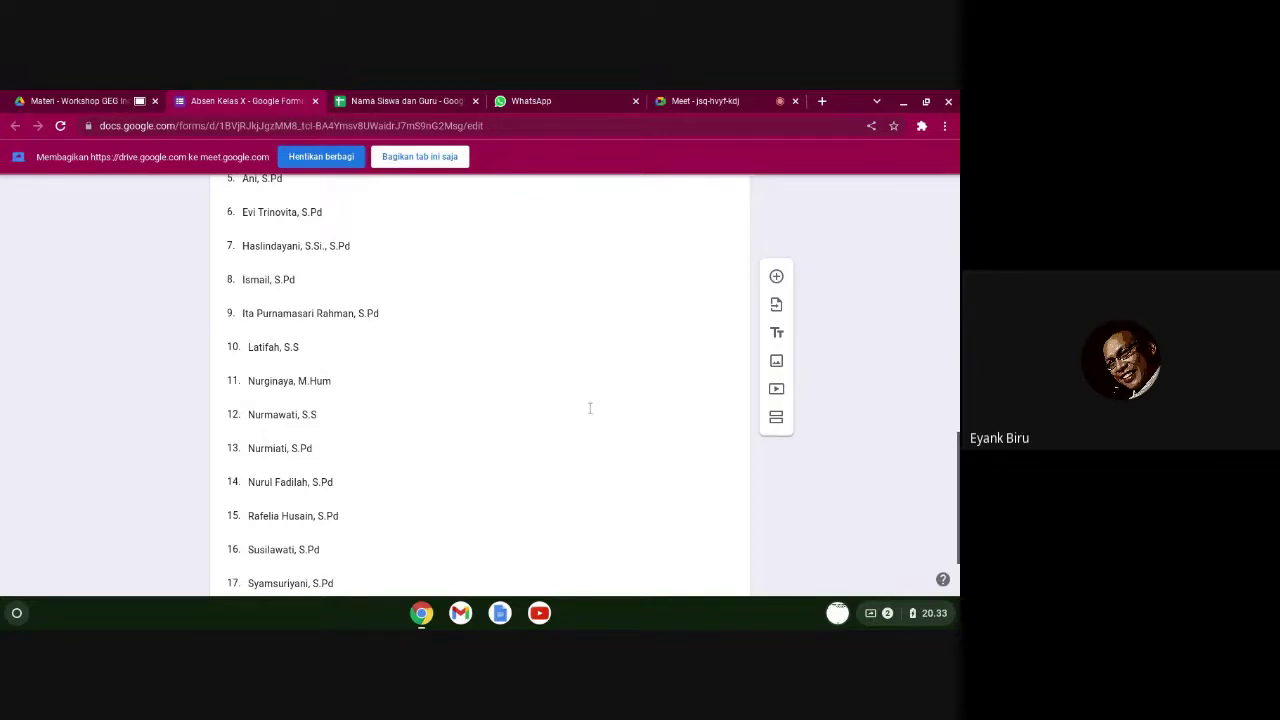
scroll(590, 408, "up", 3)
scroll(590, 408, "down", 3)
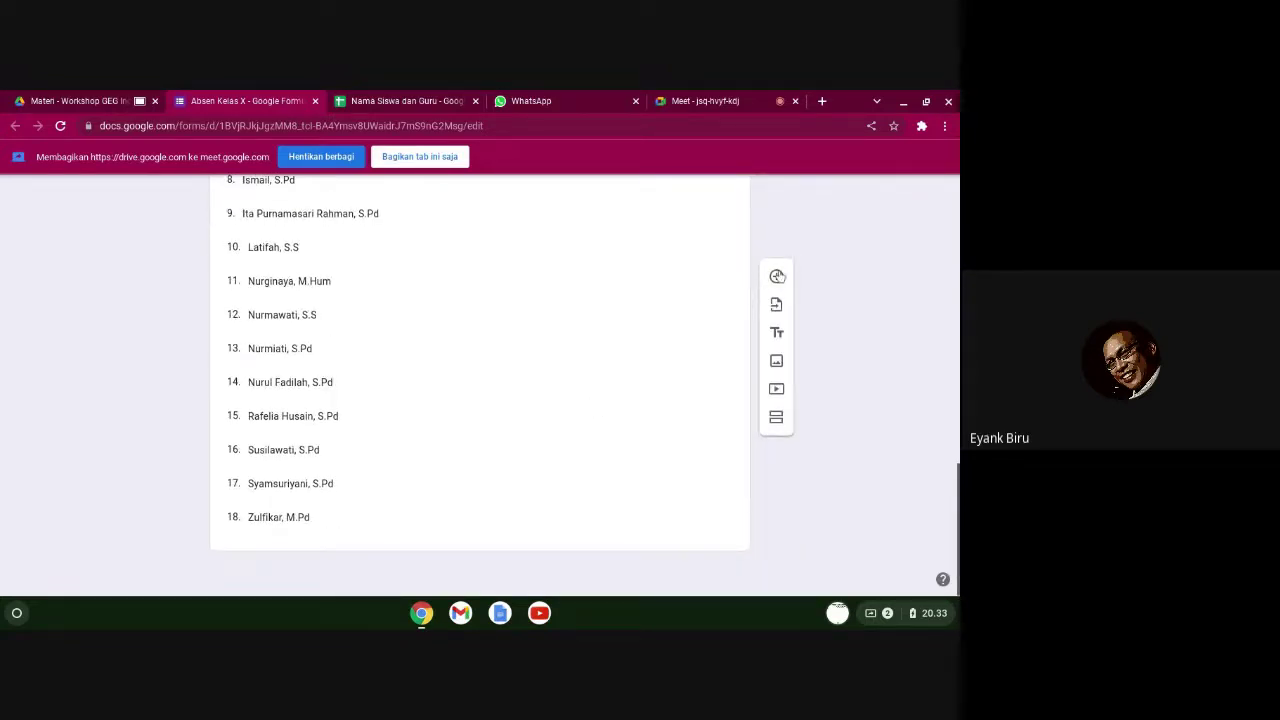
scroll(655, 365, "up", 1)
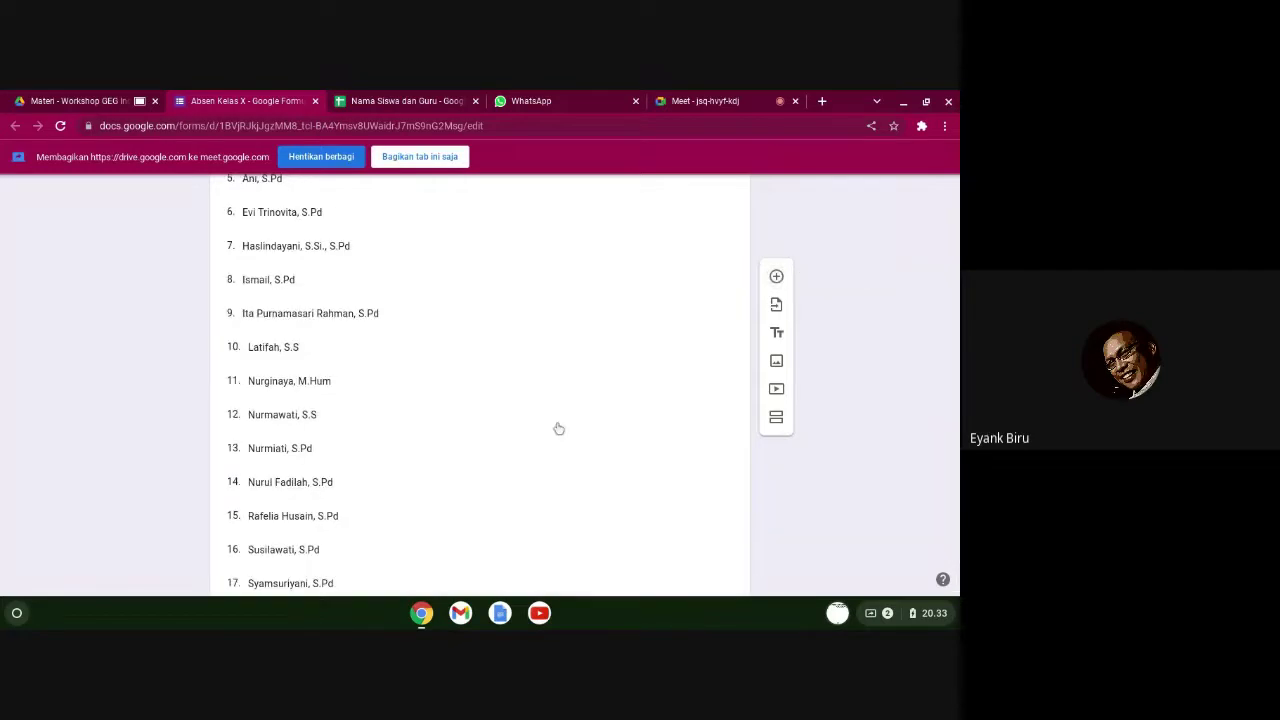
- Delete the two blank placeholder questions between the Jenis isian and Tanggal questions
scroll(557, 423, "down", 1)
scroll(557, 423, "up", 7)
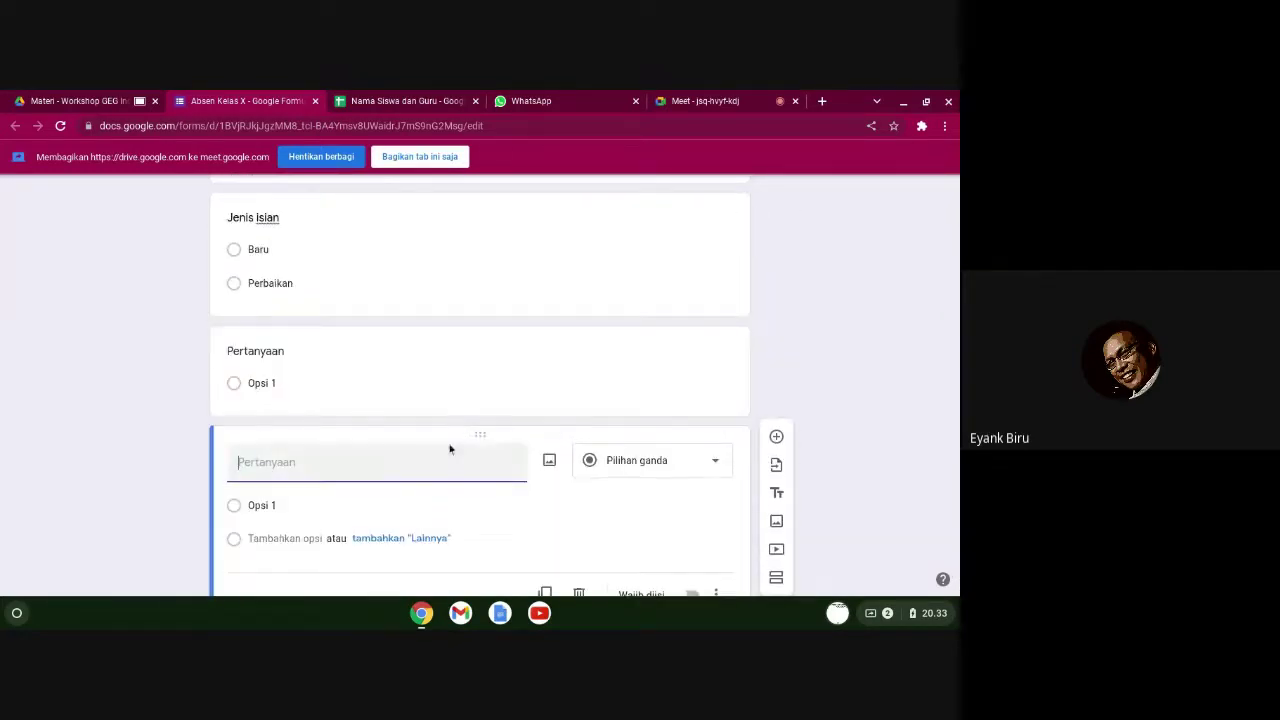
scroll(448, 450, "down", 1)
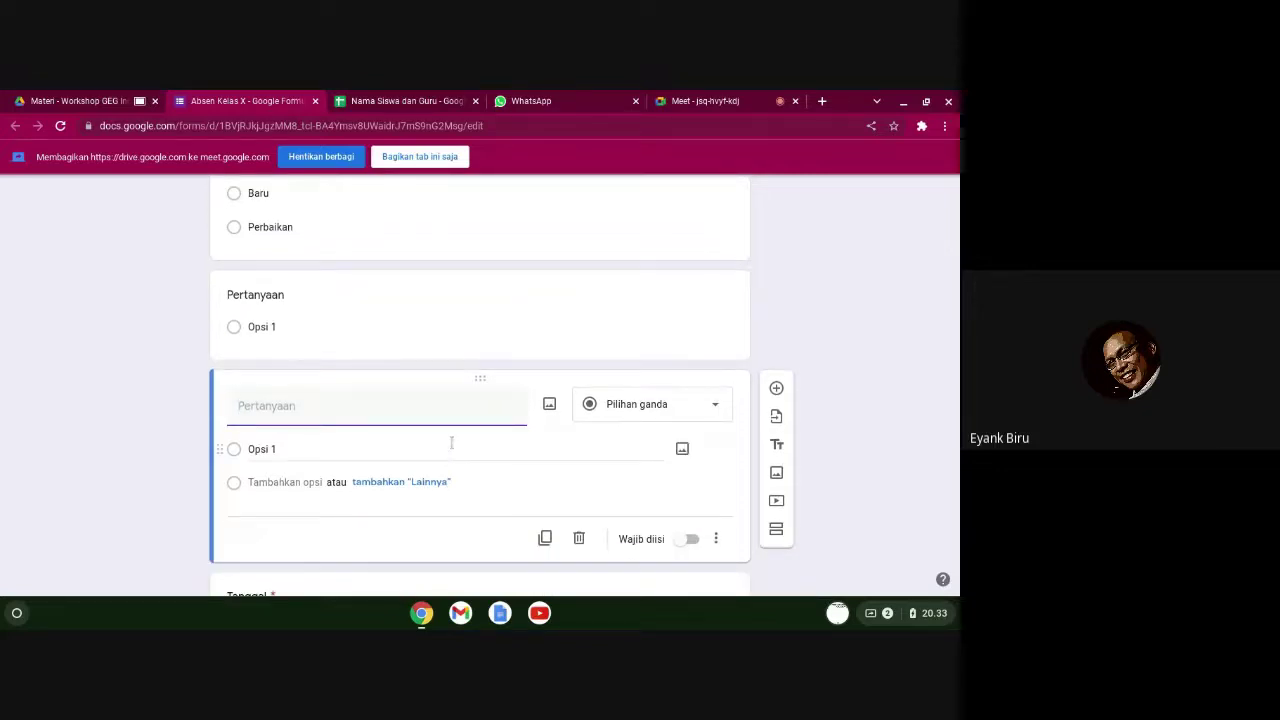
left_click(380, 301)
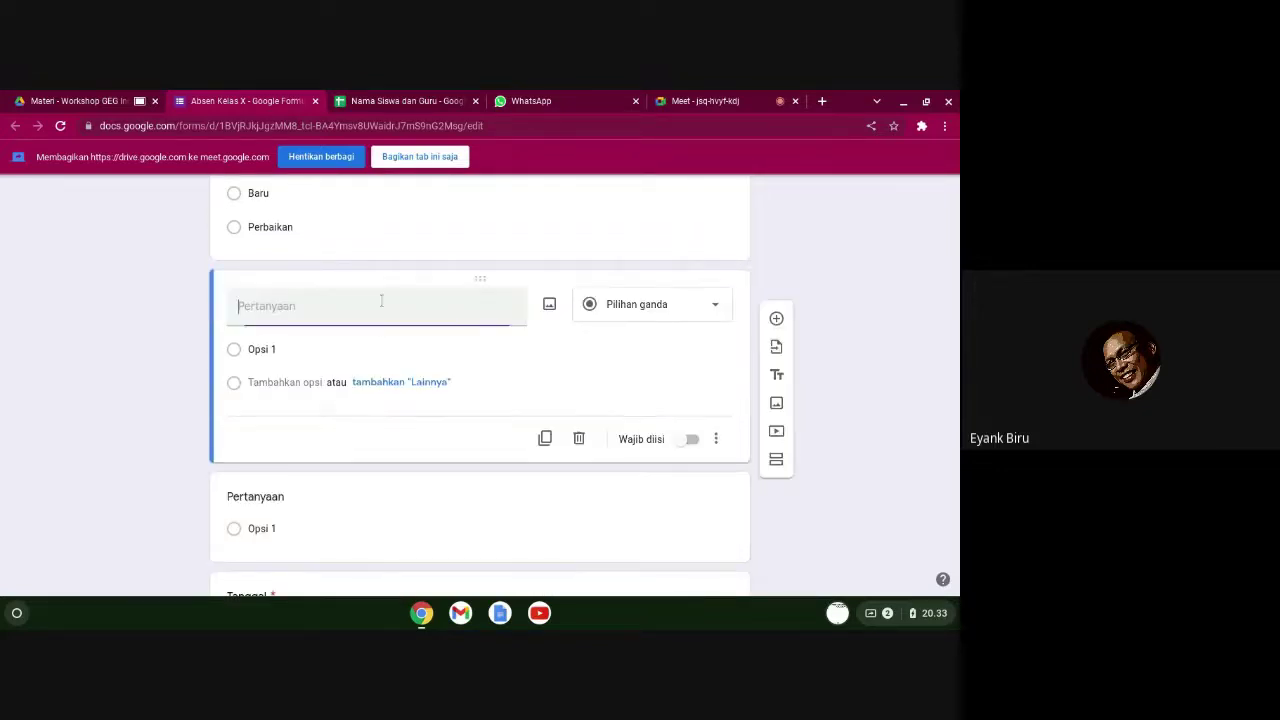
left_click(580, 439)
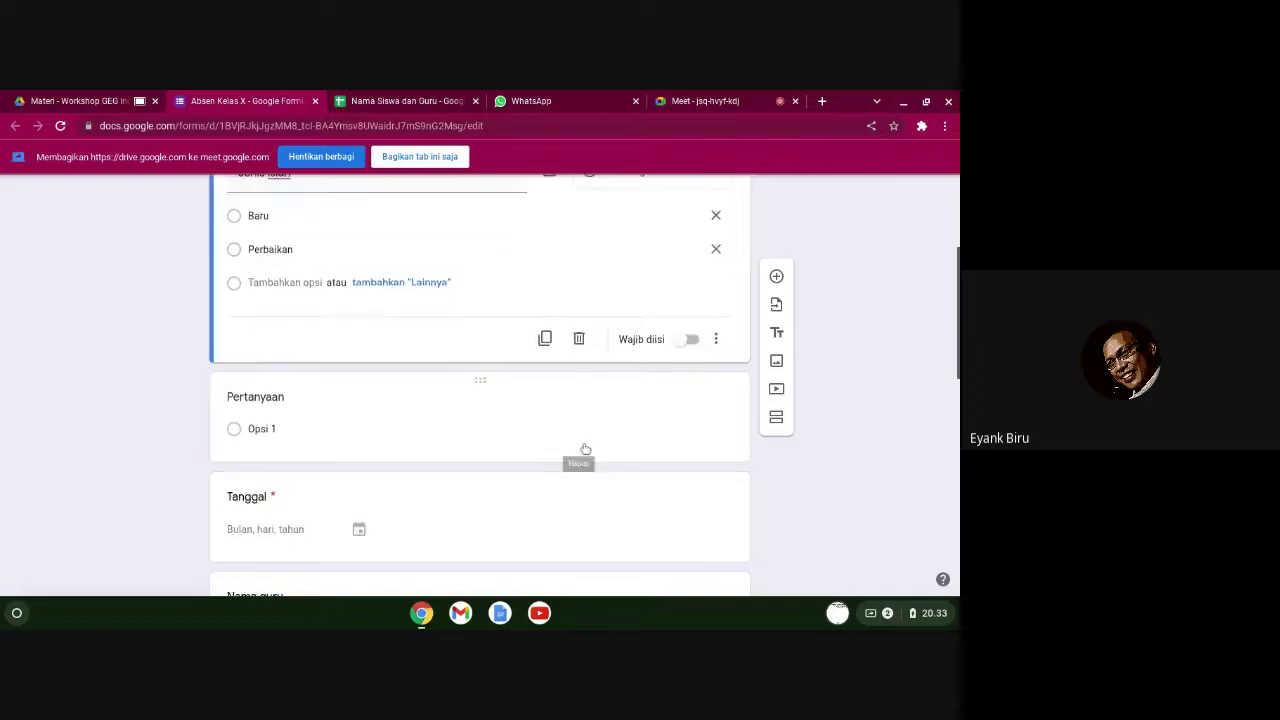
left_click(352, 415)
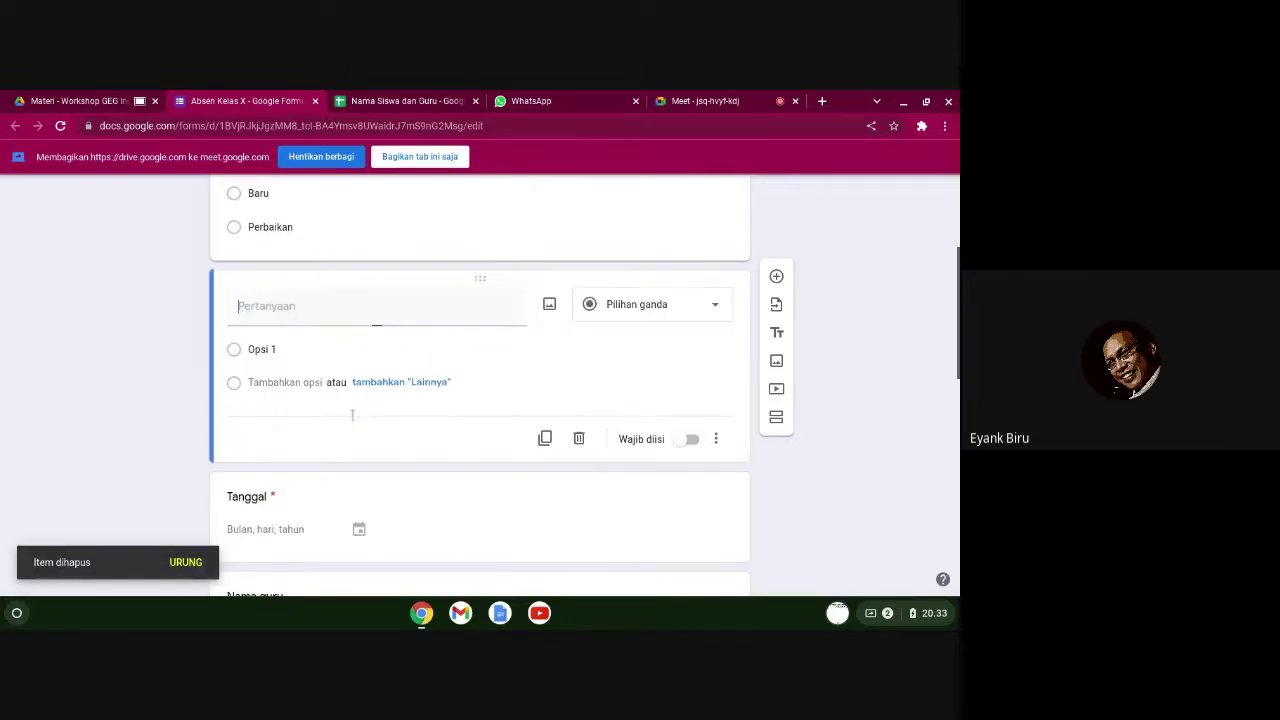
left_click(578, 438)
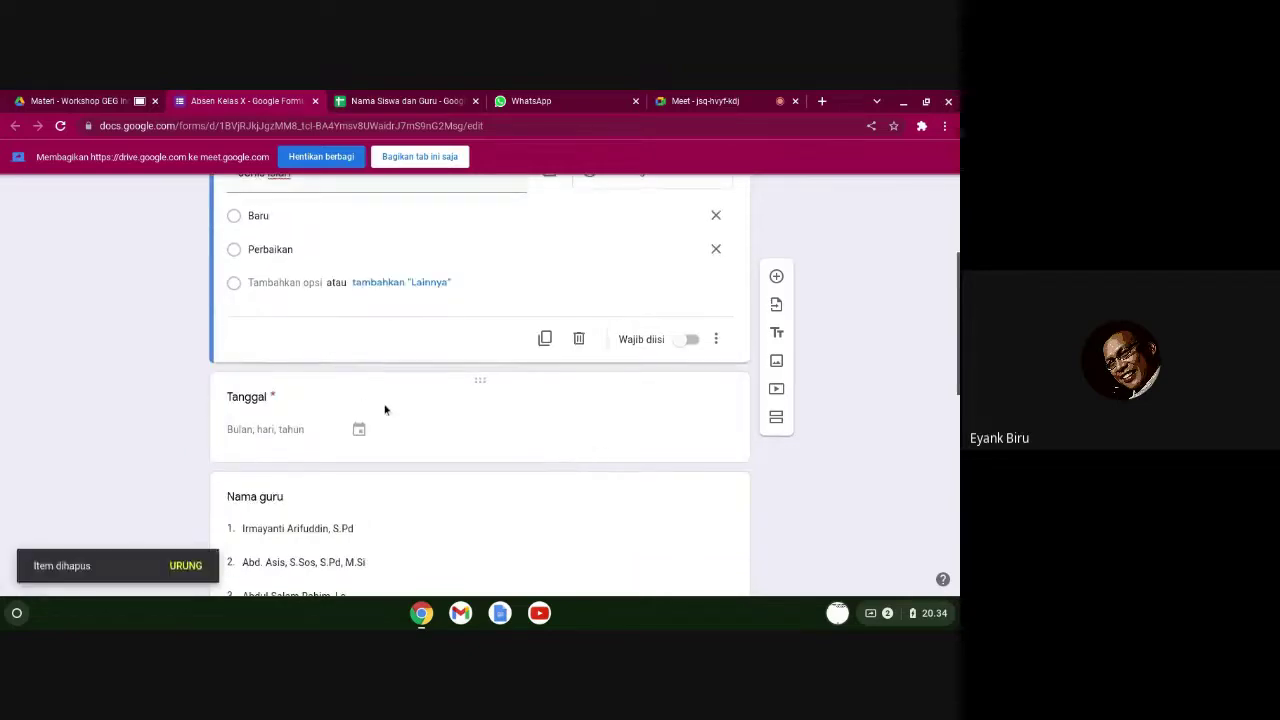
- Add a new question titled Mata Pelajaran after the Nama guru question
scroll(443, 423, "down", 2)
scroll(446, 428, "down", 5)
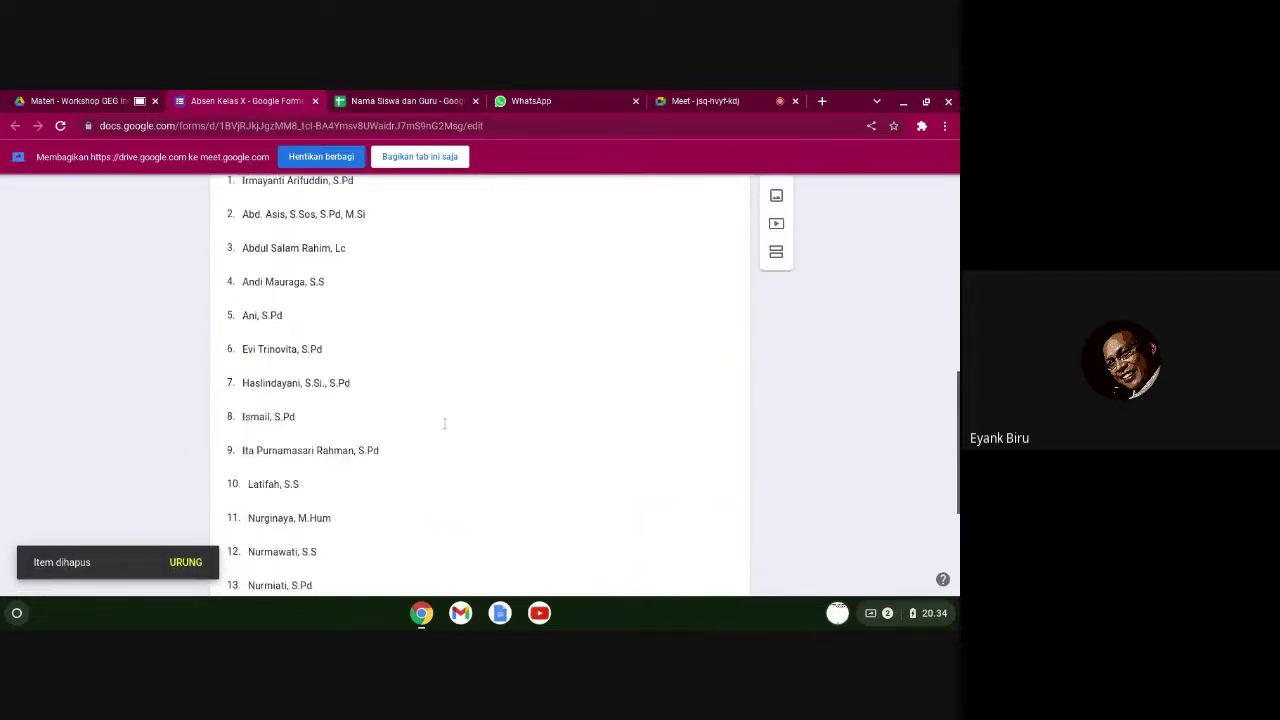
left_click(421, 432)
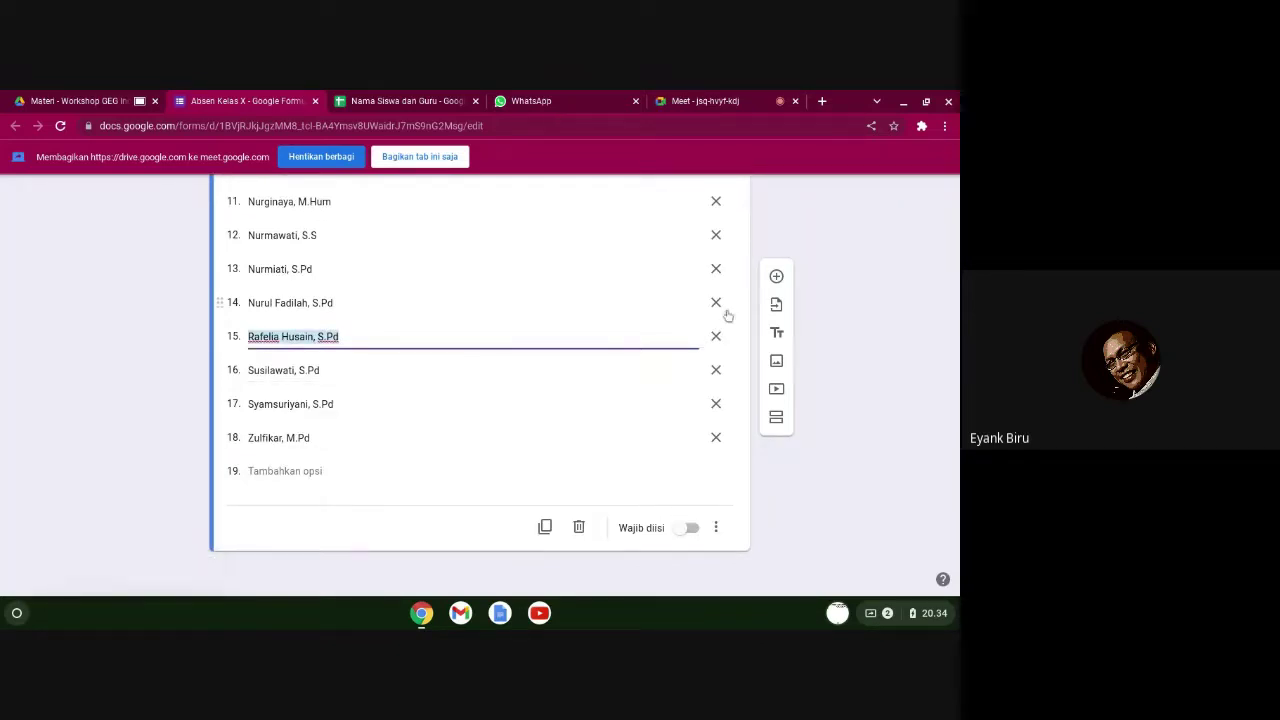
left_click(776, 277)
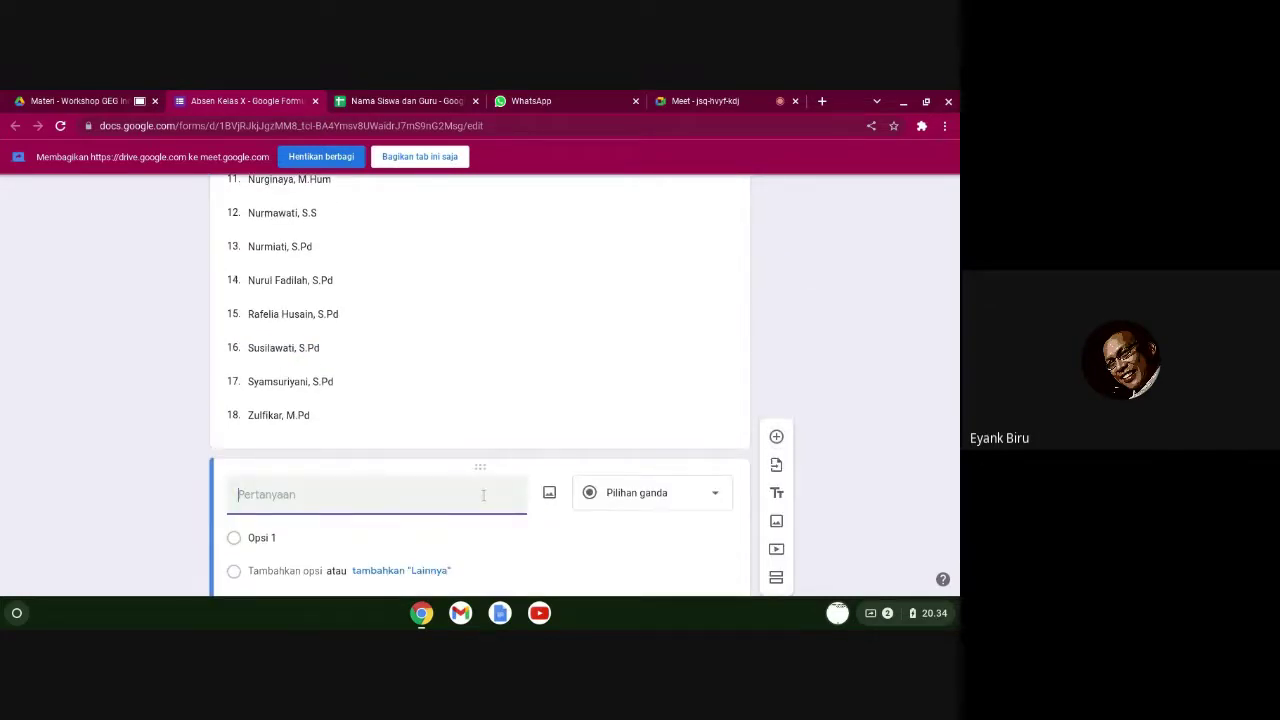
type("Mata Pelajaran")
scroll(381, 477, "down", 2)
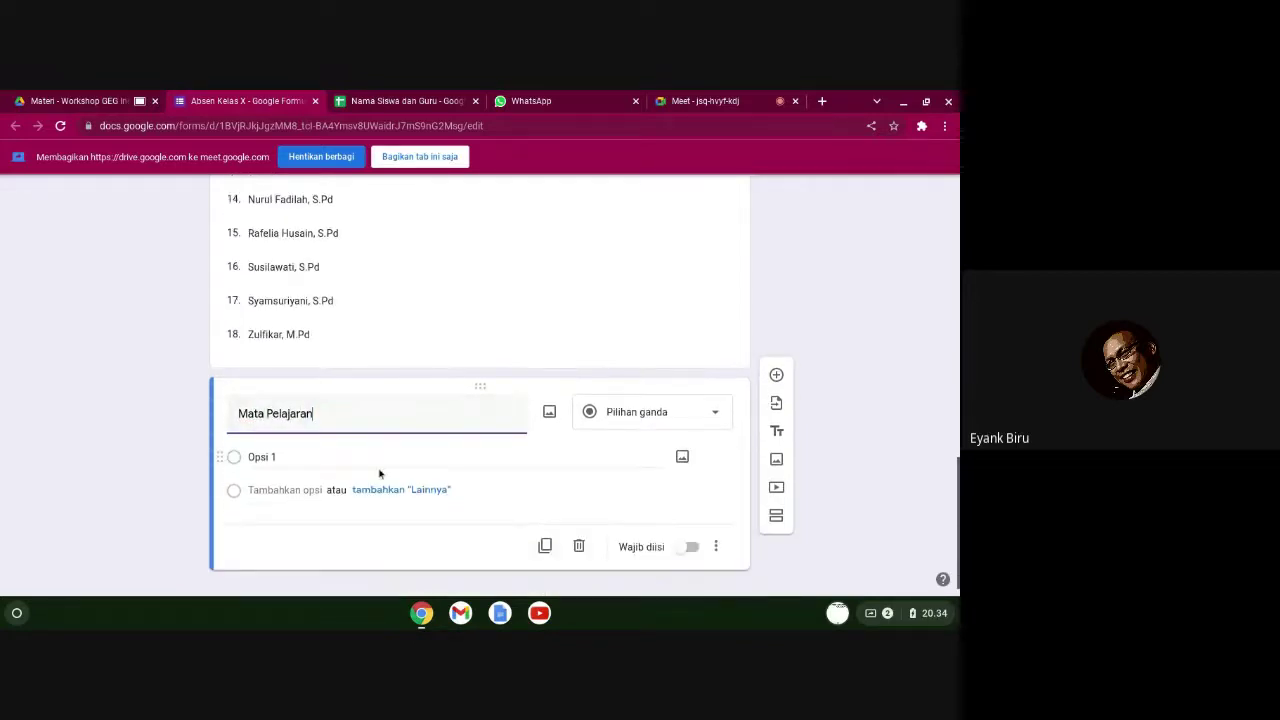
- In the Nama Siswa dan Guru spreadsheet, clear the sorted teacher list from column C by deleting its formula in C2
left_click(397, 101)
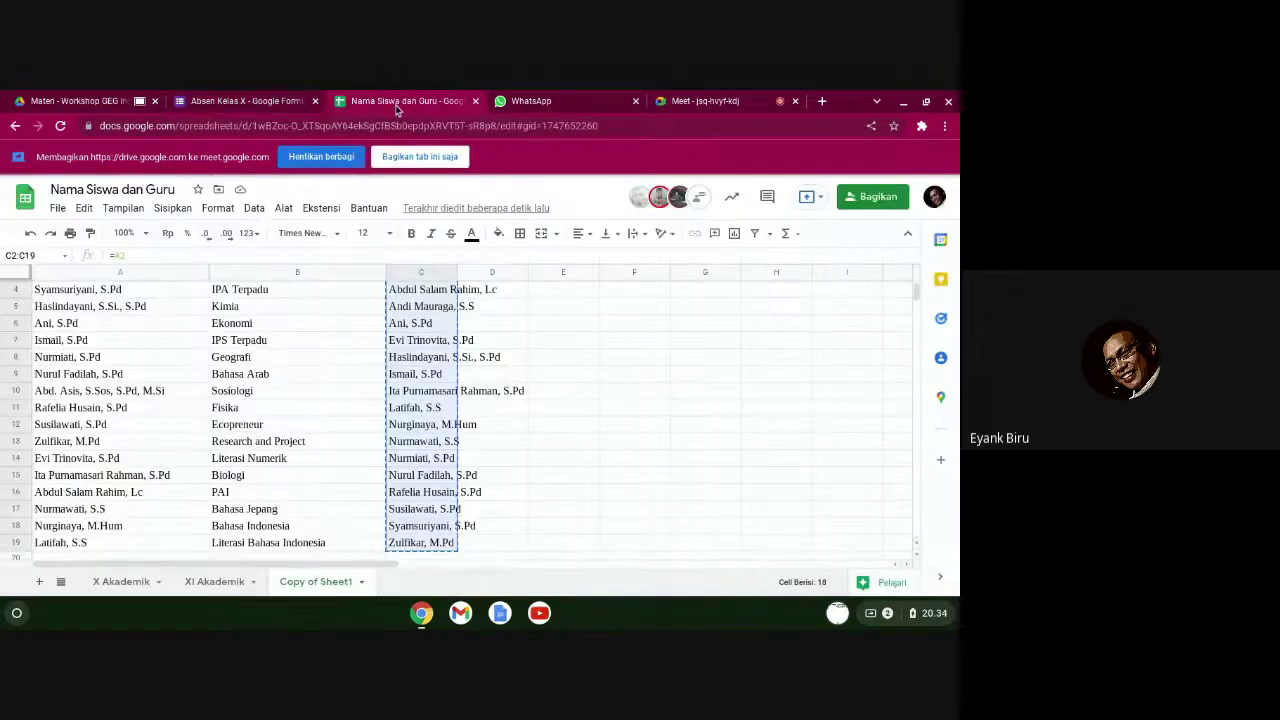
scroll(336, 391, "up", 1)
left_click(336, 391)
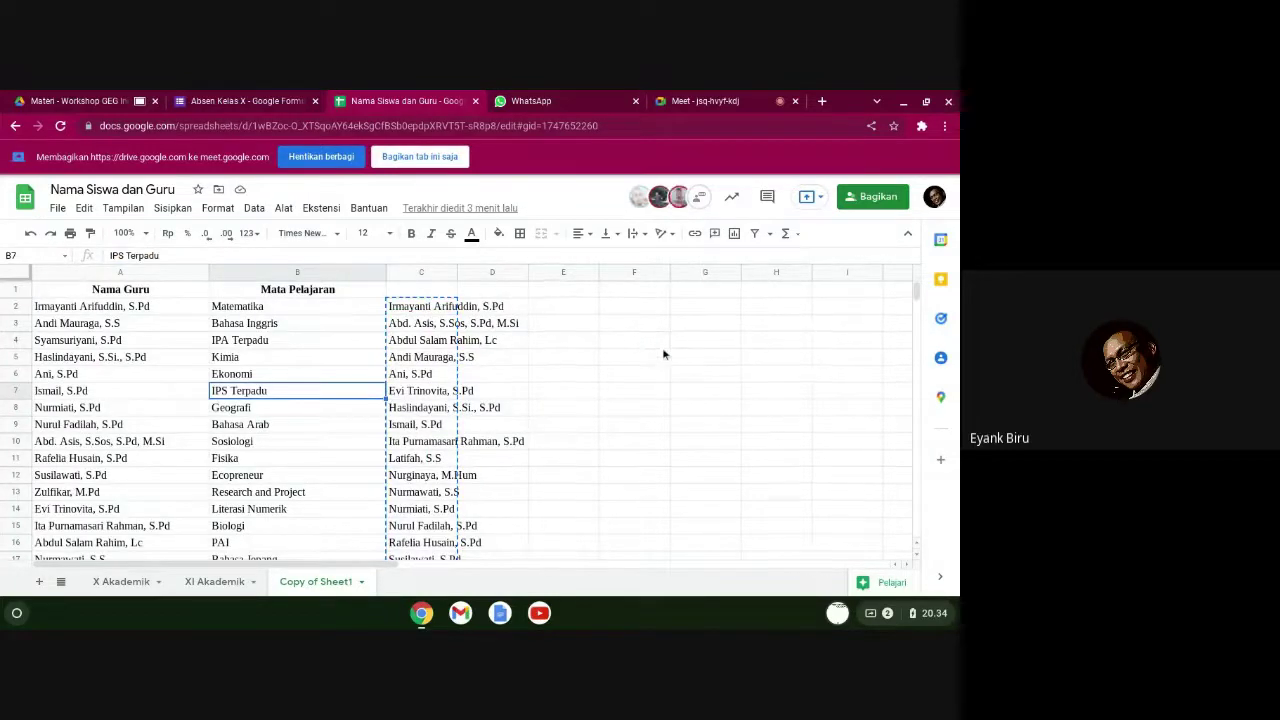
key("Down")
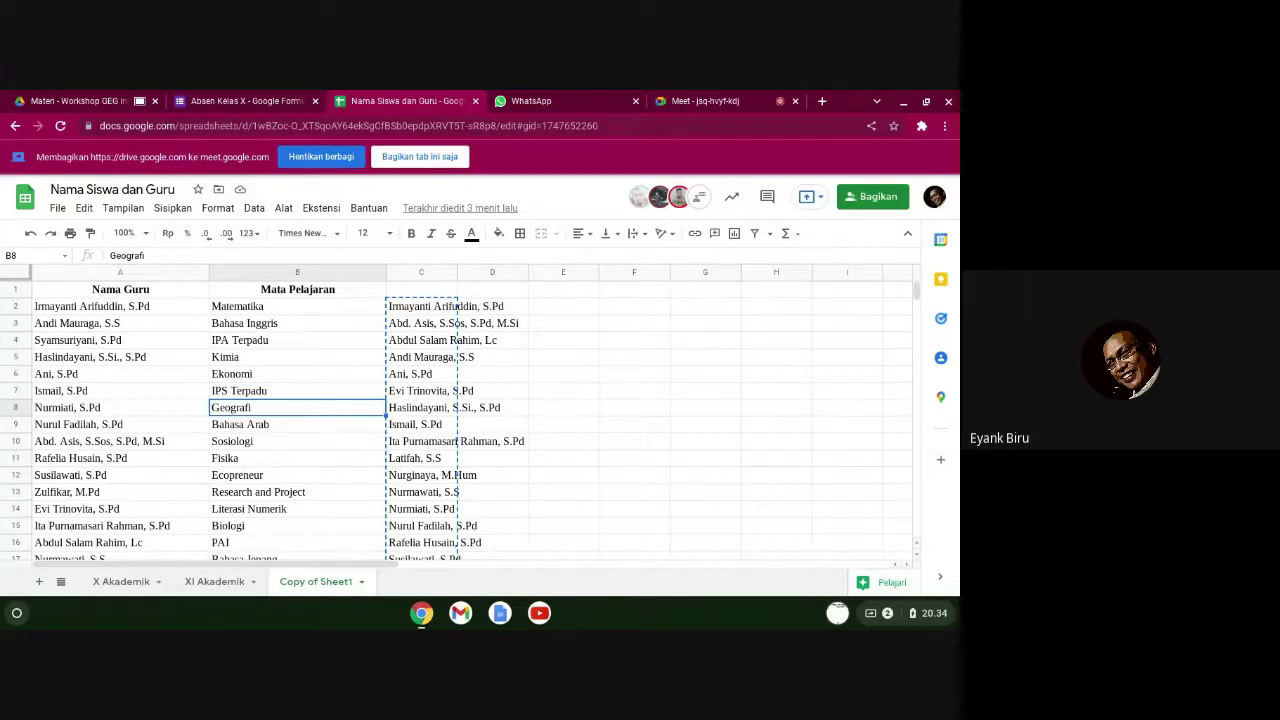
left_click(545, 310)
left_click(429, 312)
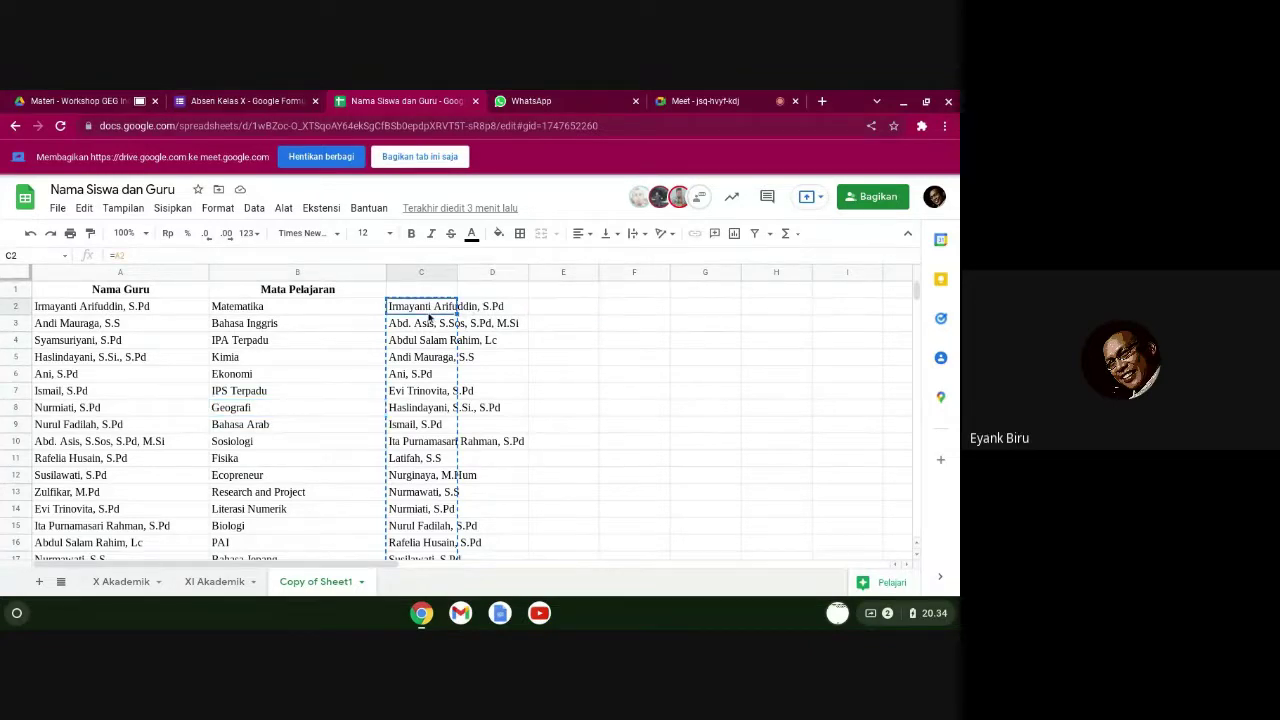
key("shift+Down")
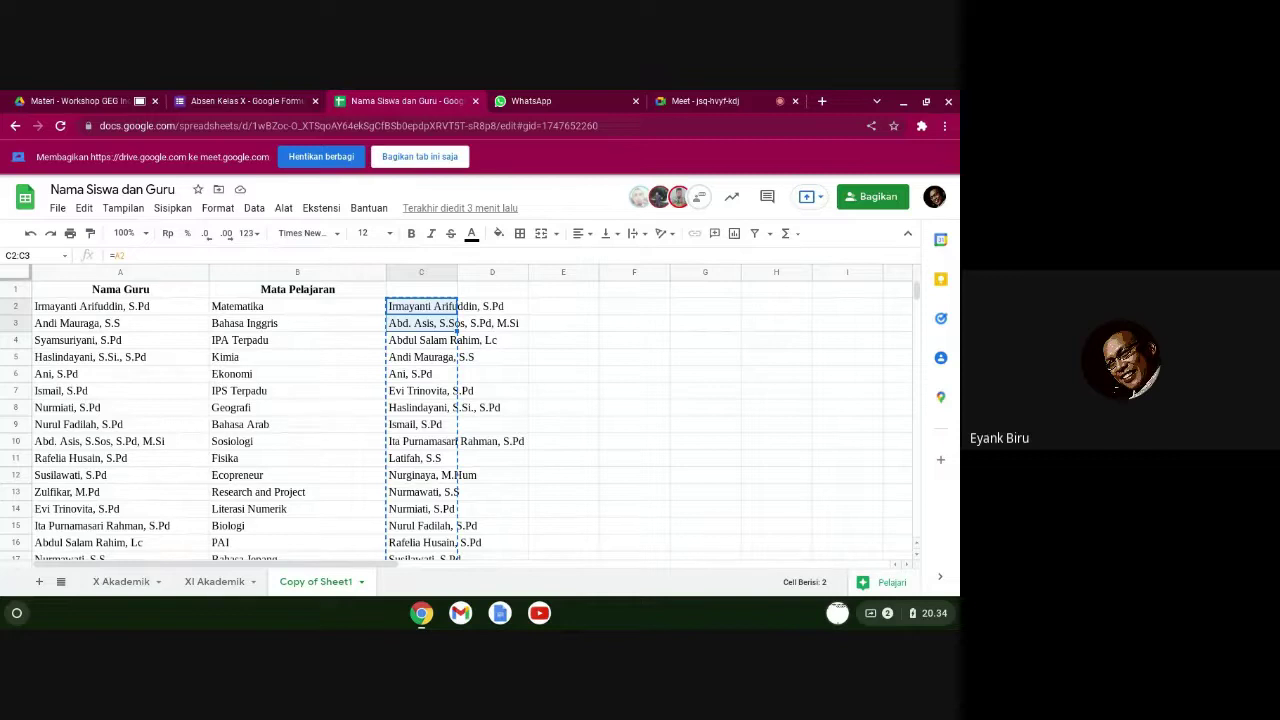
key("Delete")
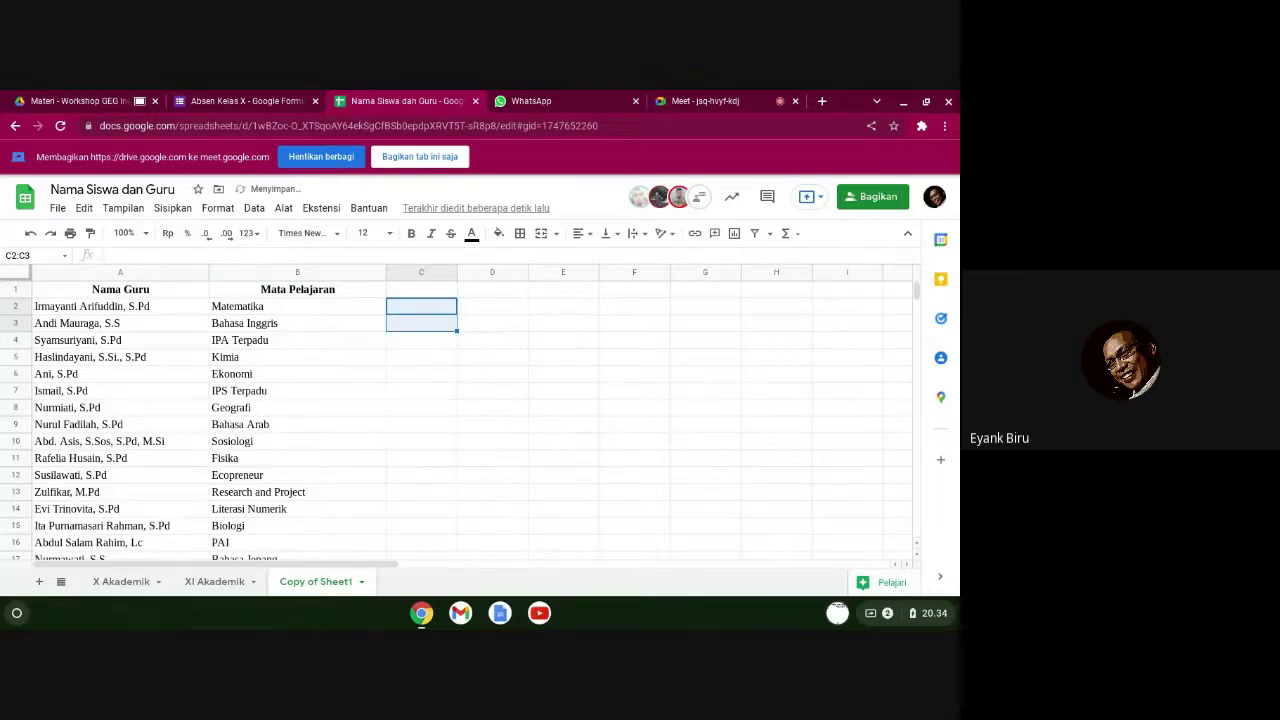
- Enter the formula =sort(B2:B19) in cell C2 to list the subjects alphabetically
left_click(421, 323)
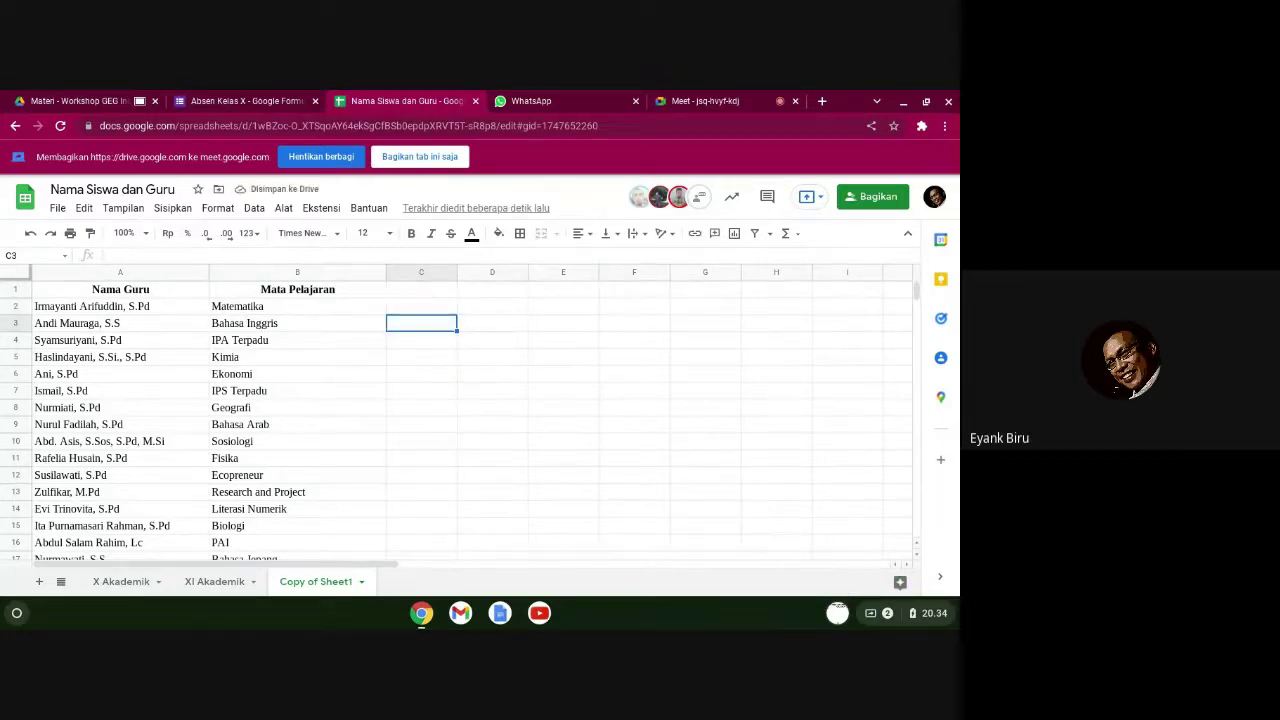
left_click(421, 306)
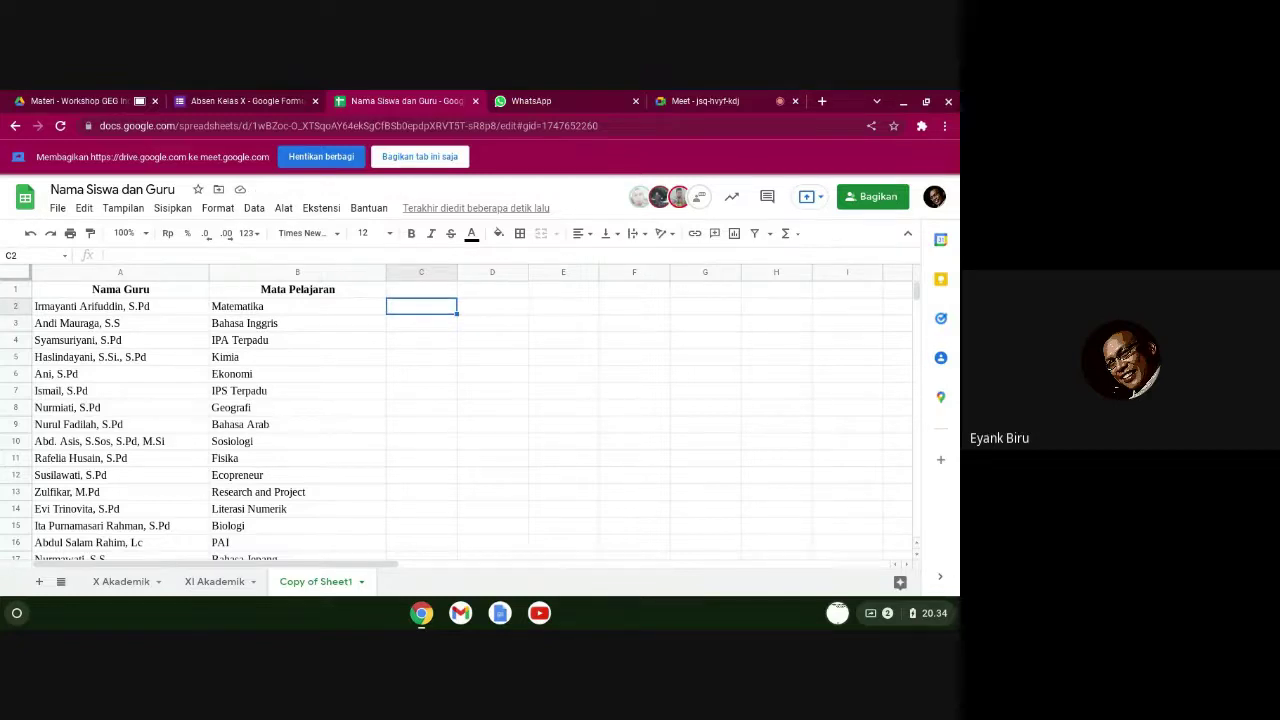
type("=sort(")
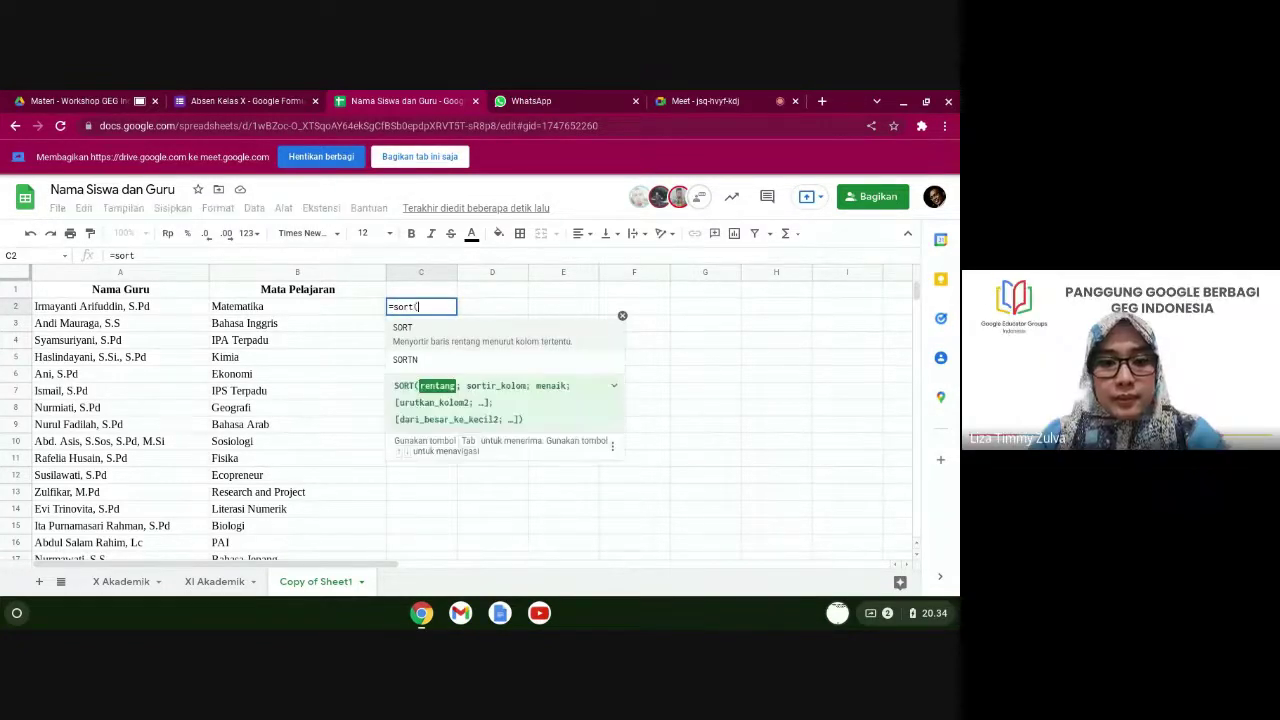
left_click_drag(297, 306, 297, 548)
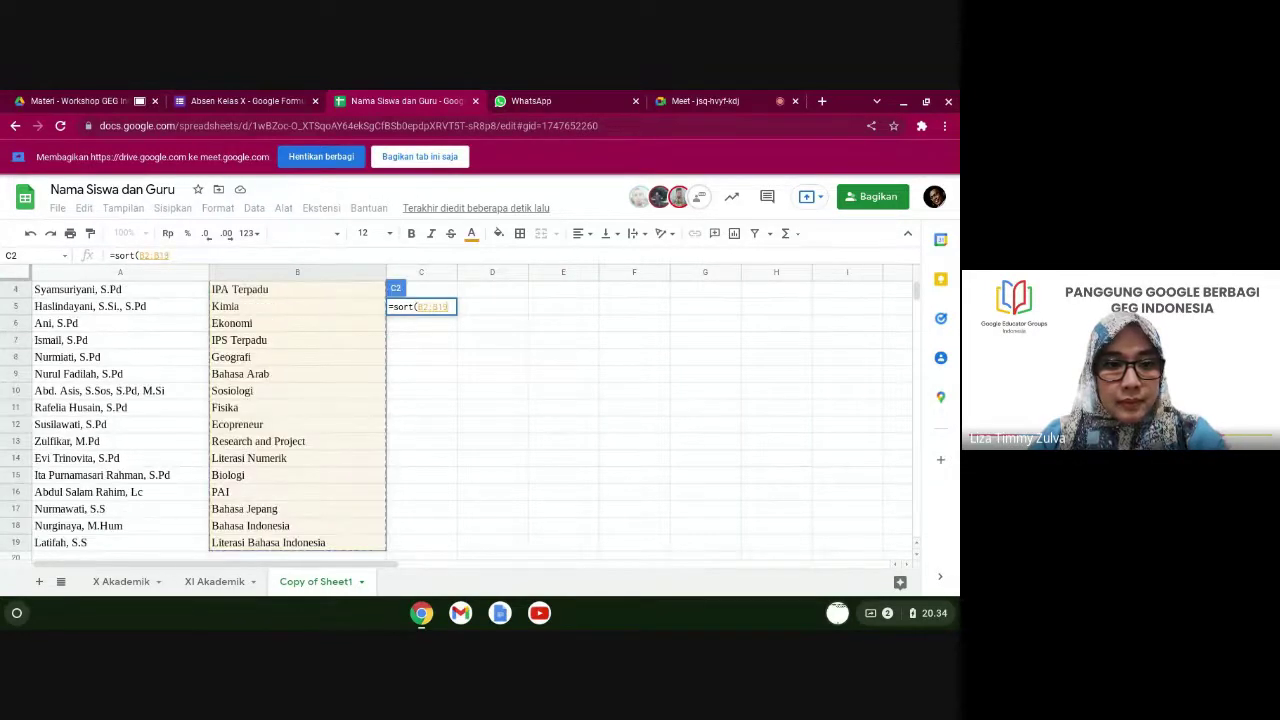
type(")")
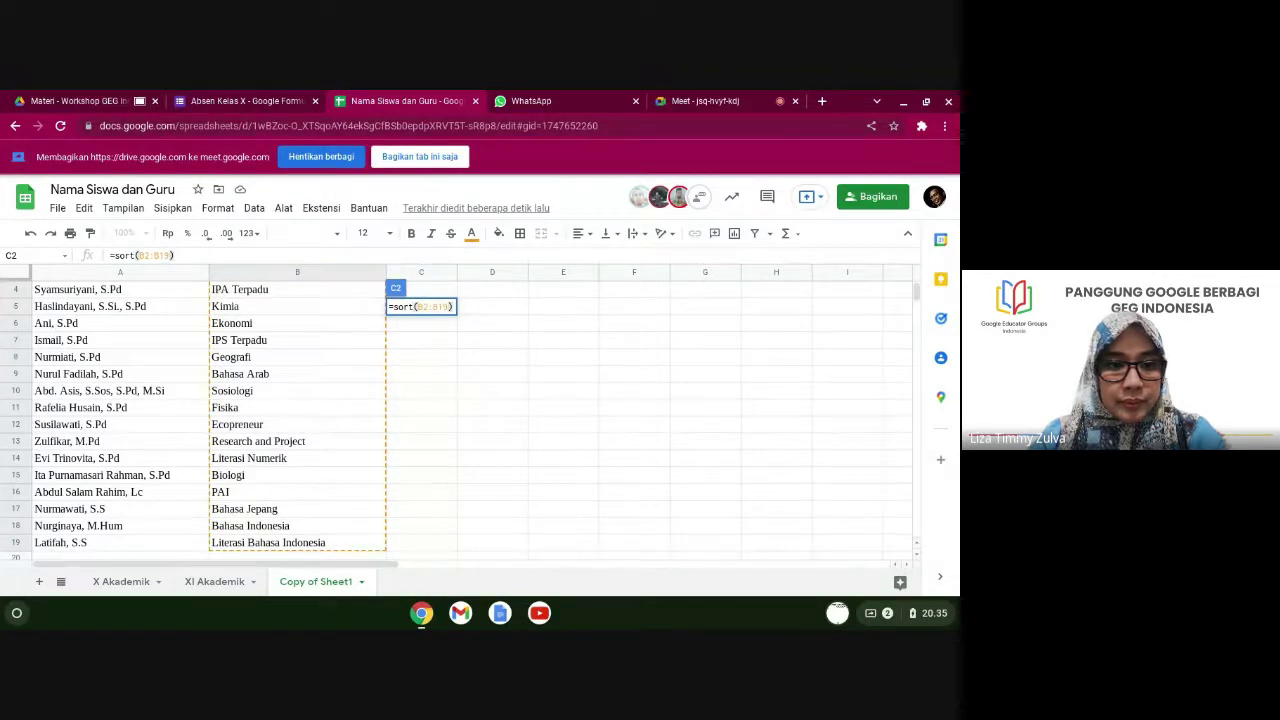
key("Return")
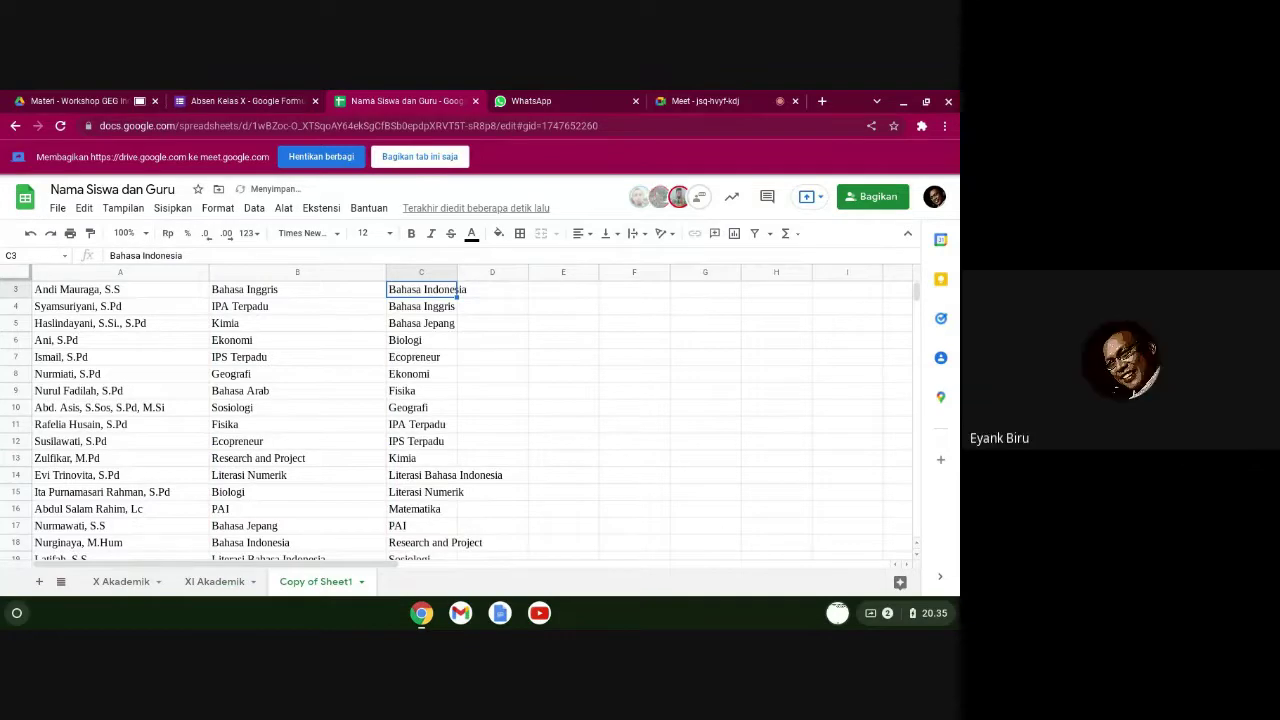
- Copy the sorted subject names in the range C2:C19
key("Up")
key("Down")
key("Up")
key("Up")
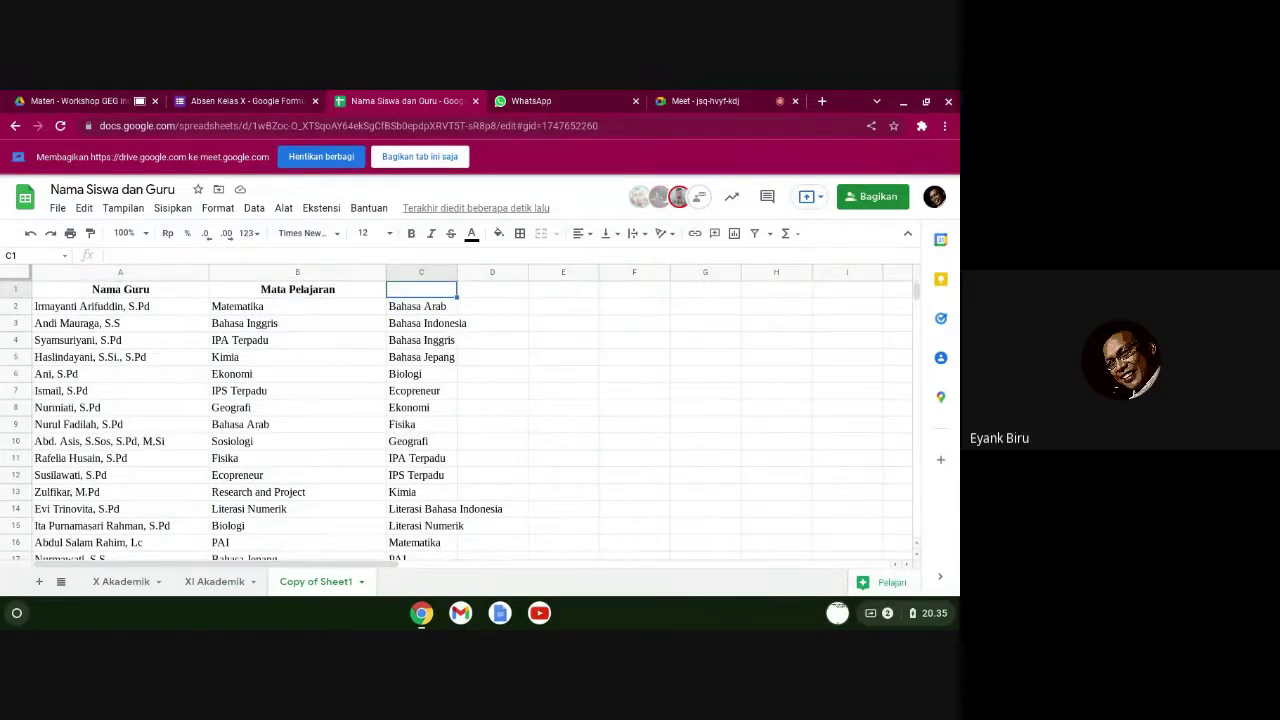
key("Down")
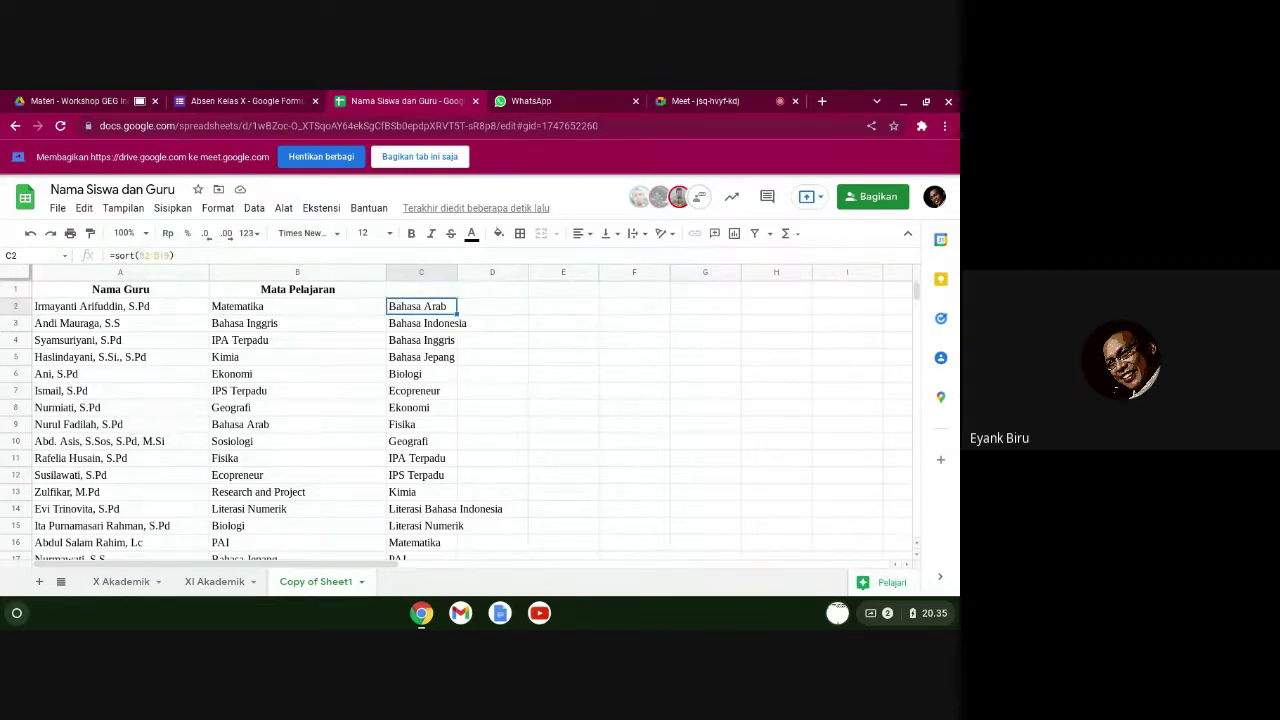
key("shift+Down")
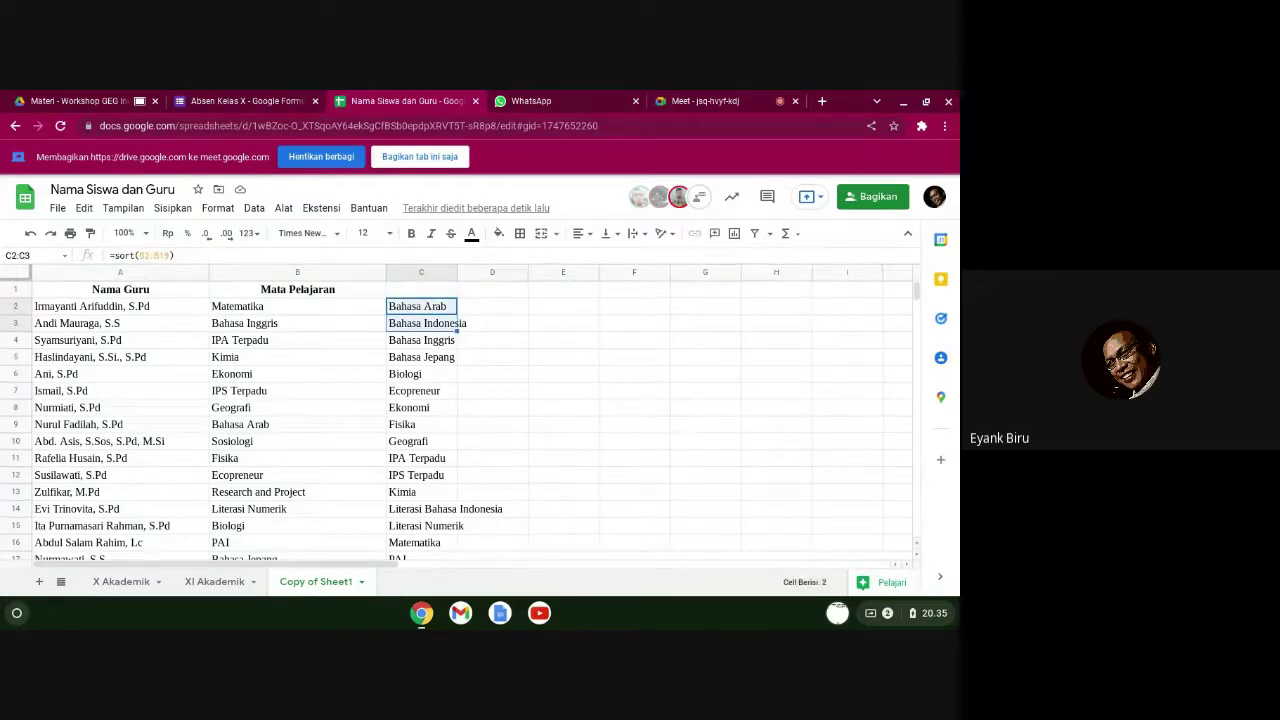
key("ctrl+shift+Down")
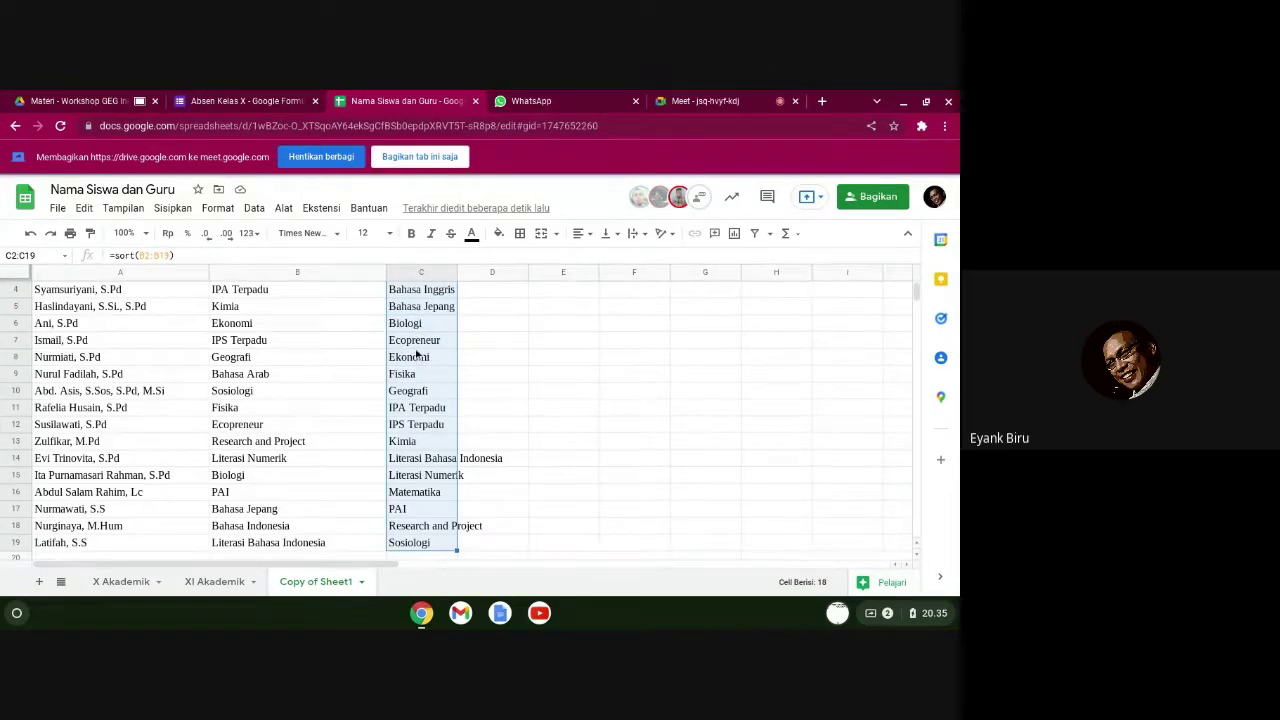
key("ctrl+c")
- In the Absen Kelas X form, paste the copied subjects as the answer options of the Mata Pelajaran question
left_click(240, 102)
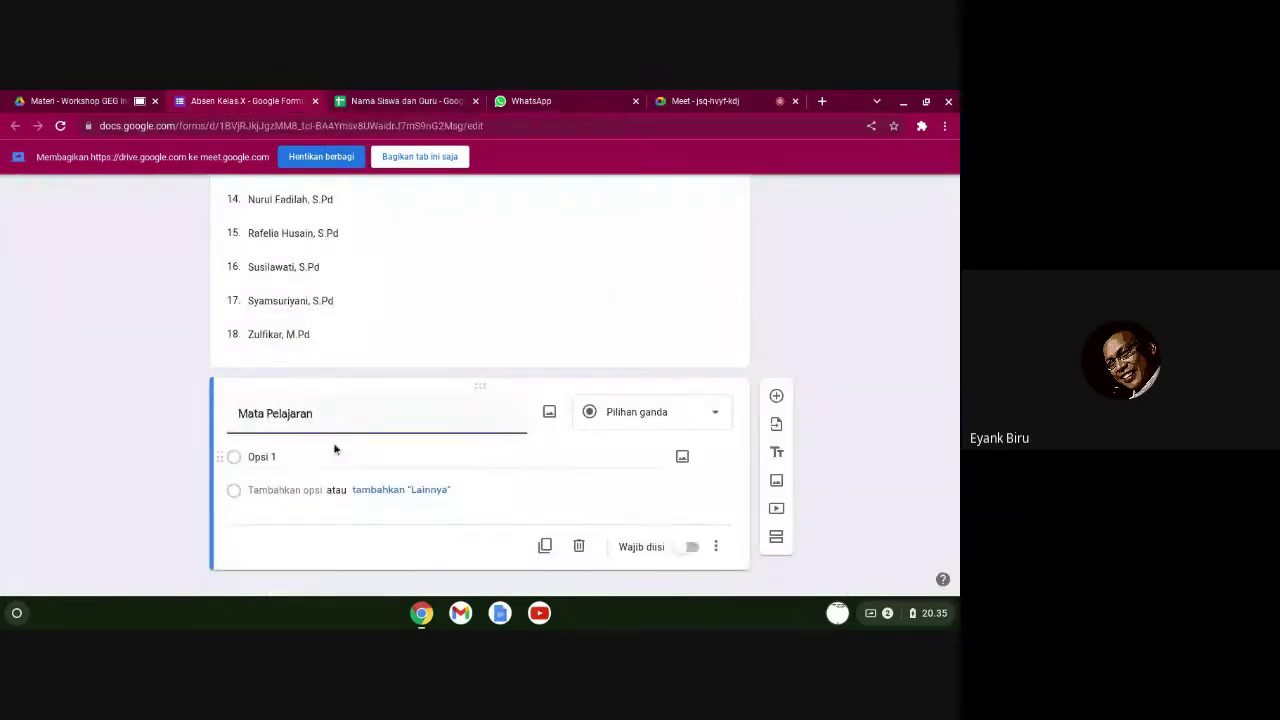
left_click(297, 458)
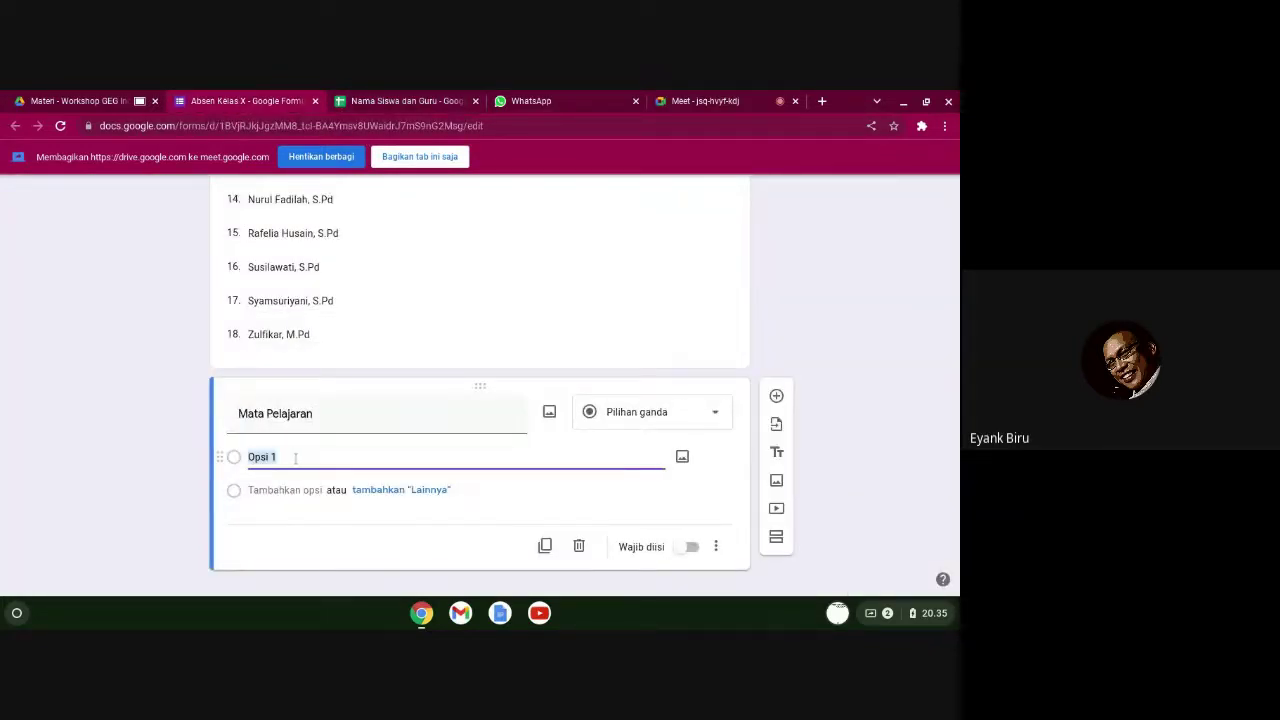
key("ctrl+v")
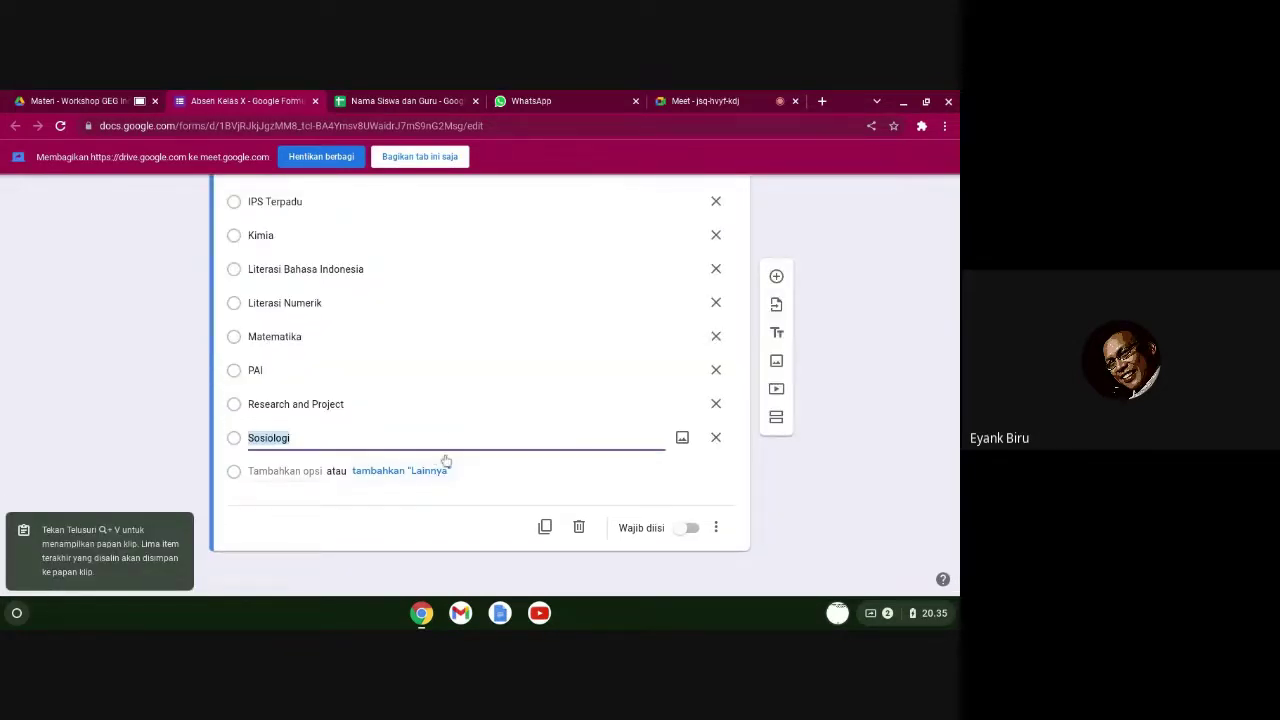
- Make the Nama guru question required
scroll(457, 434, "up", 6)
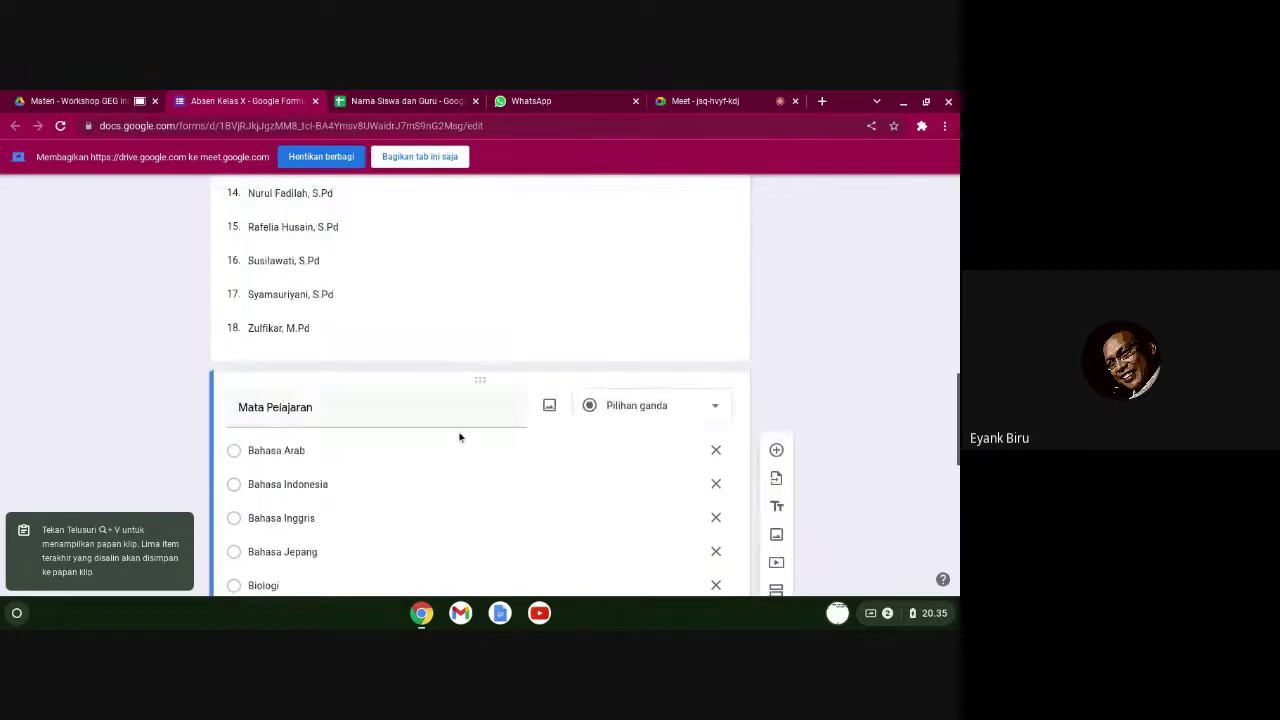
scroll(451, 434, "up", 2)
left_click(403, 337)
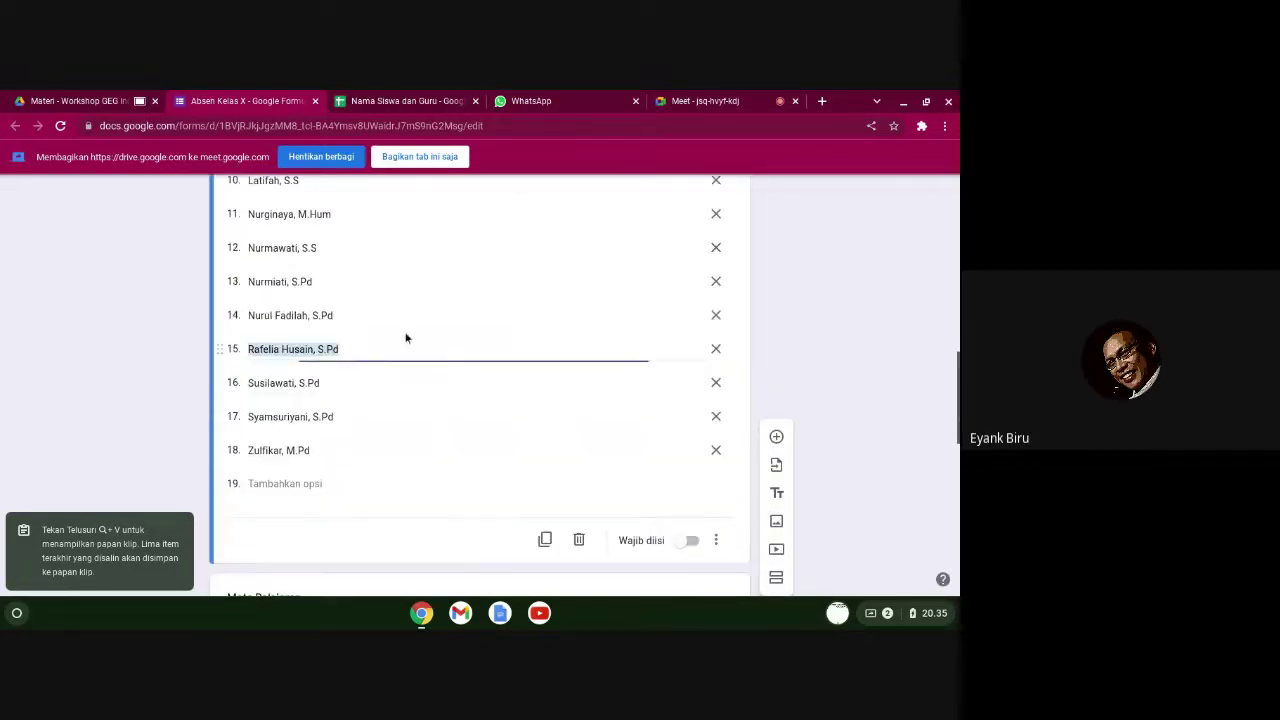
left_click(683, 540)
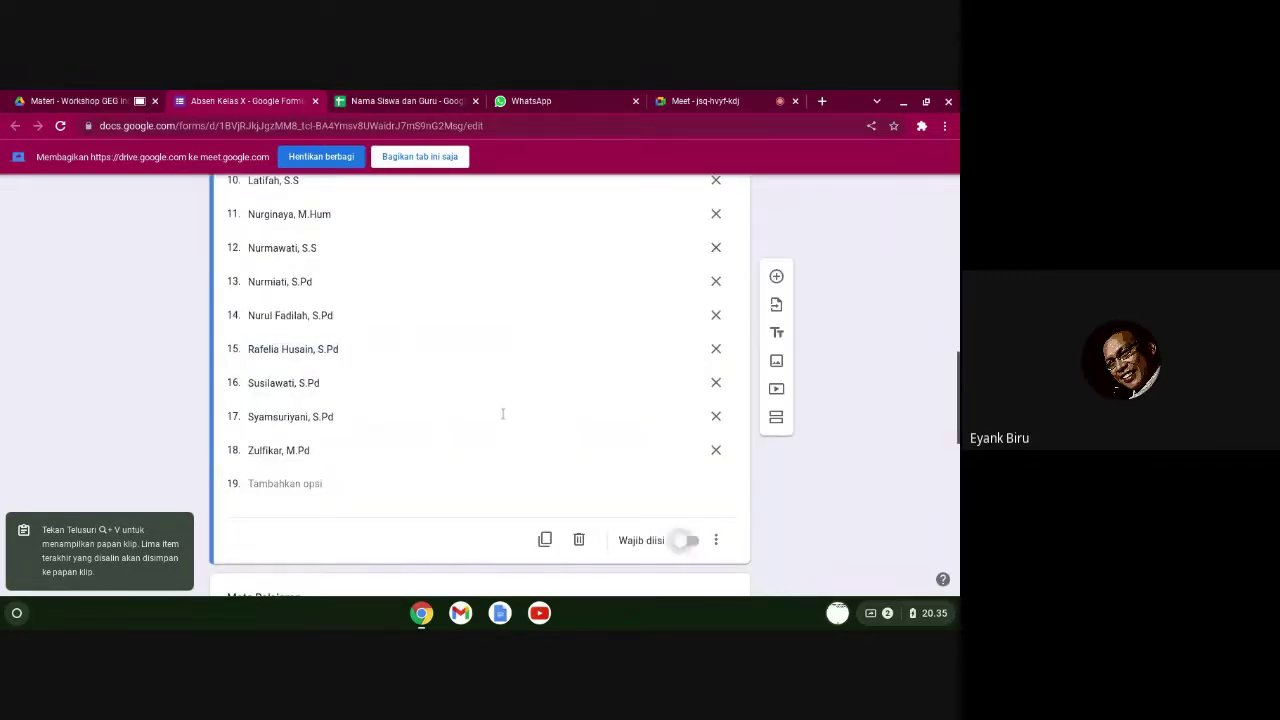
- Make the Mata Pelajaran question required and return to the start of that question
scroll(466, 509, "down", 4)
scroll(464, 524, "down", 1)
left_click(413, 425)
scroll(429, 443, "down", 5)
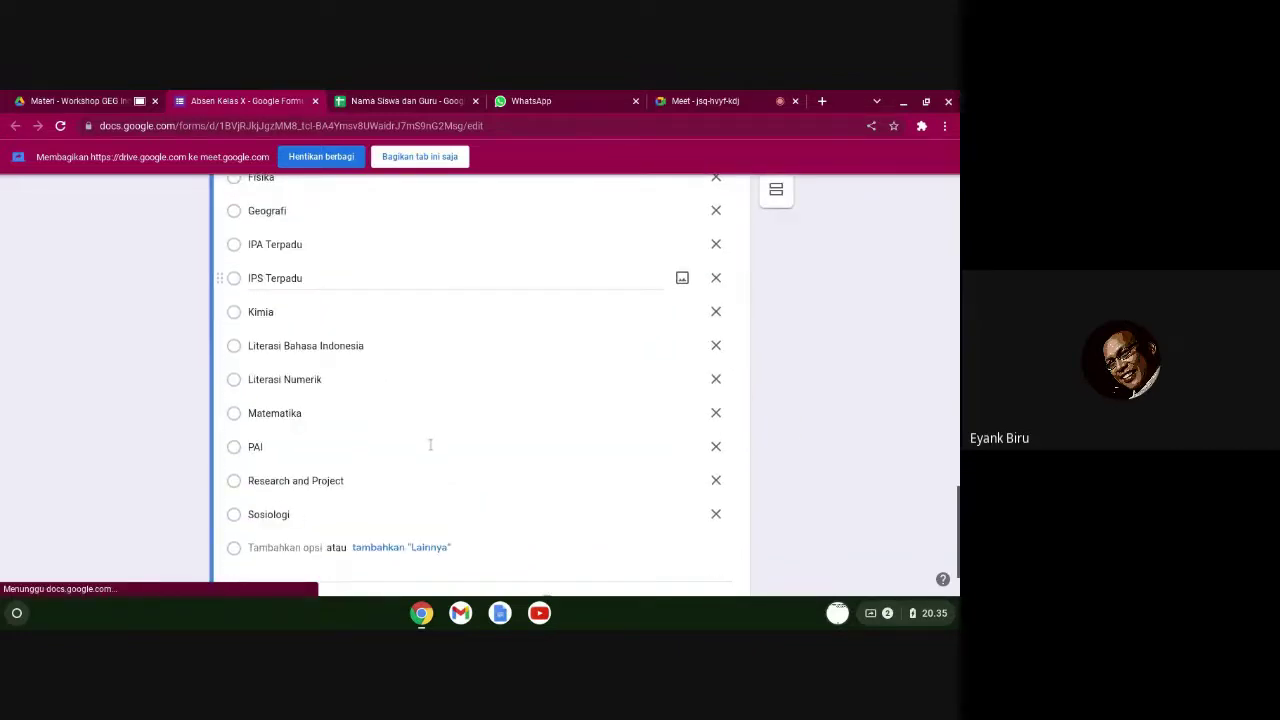
left_click(687, 528)
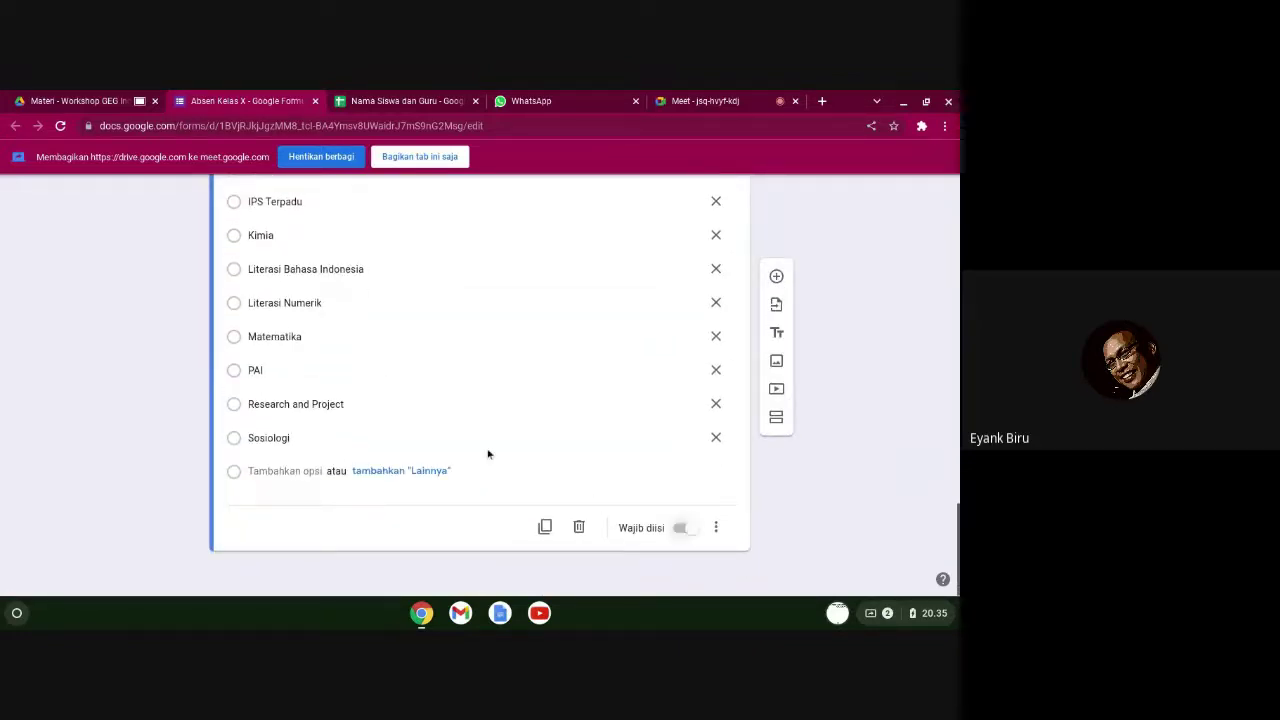
scroll(393, 420, "up", 10)
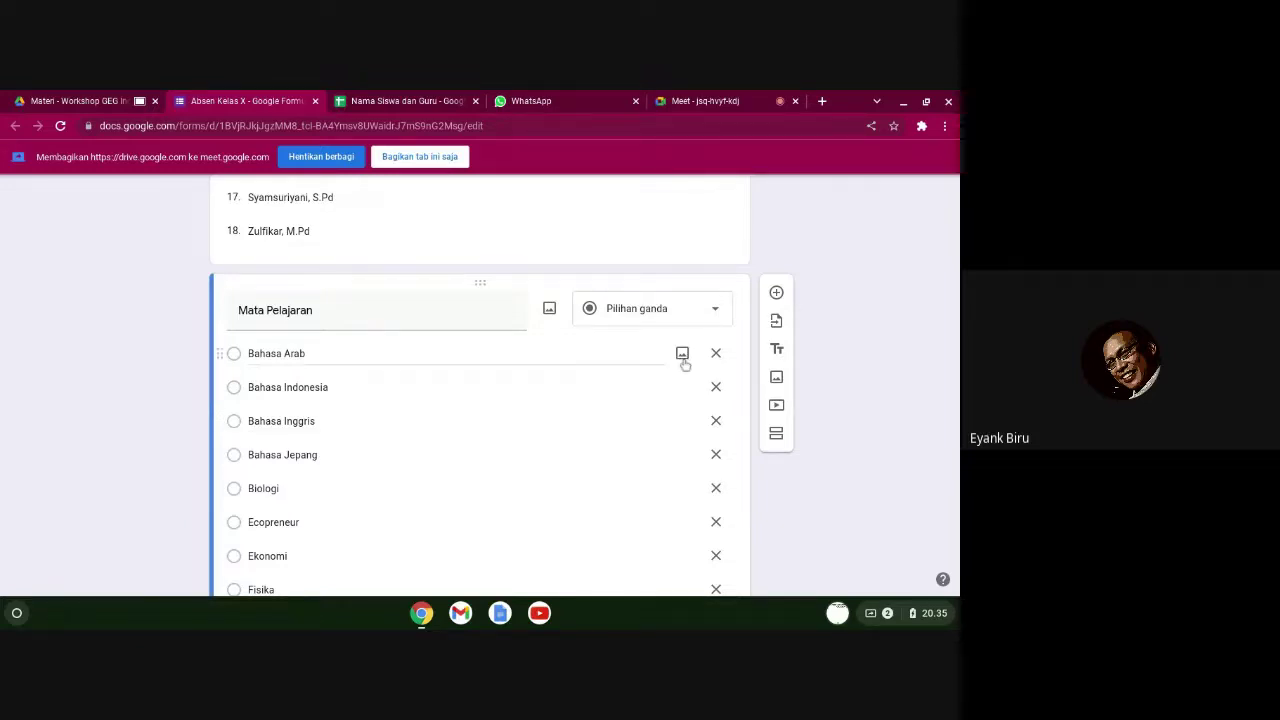
- Add a question titled "Jam ke:" below Mata Pelajaran and set its type to Kotak Centang
left_click(826, 340)
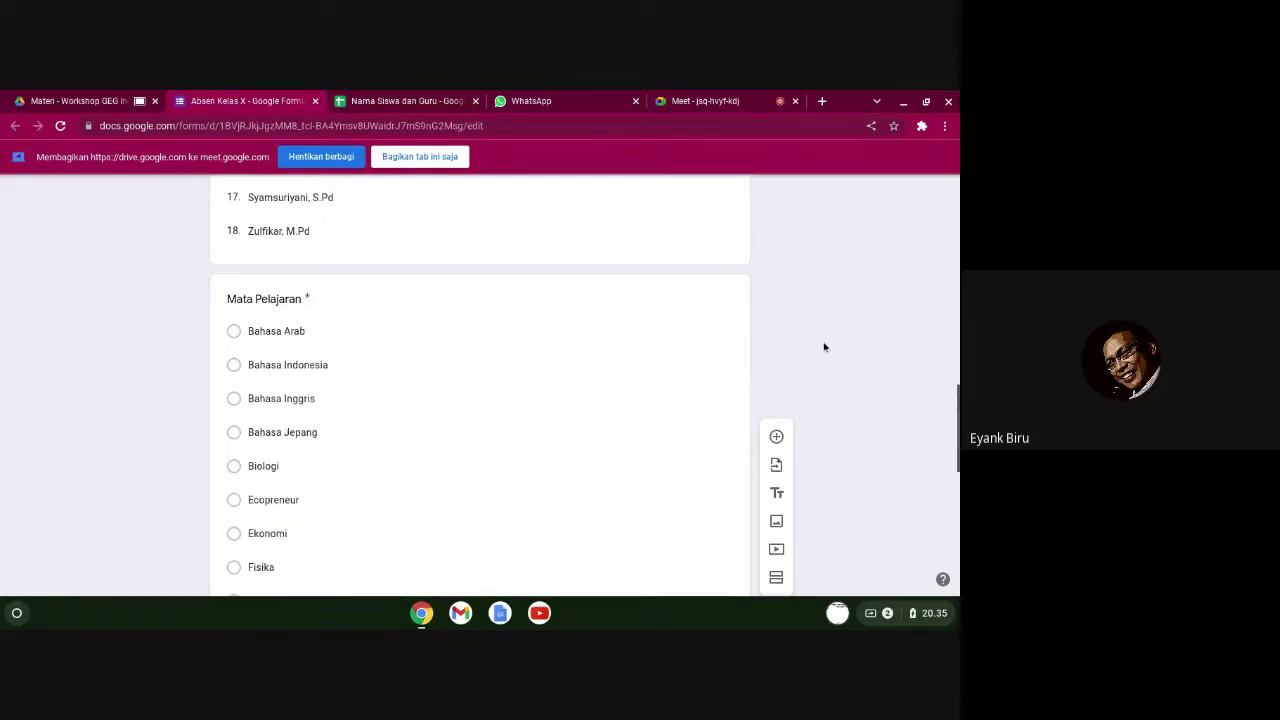
scroll(824, 345, "down", 3)
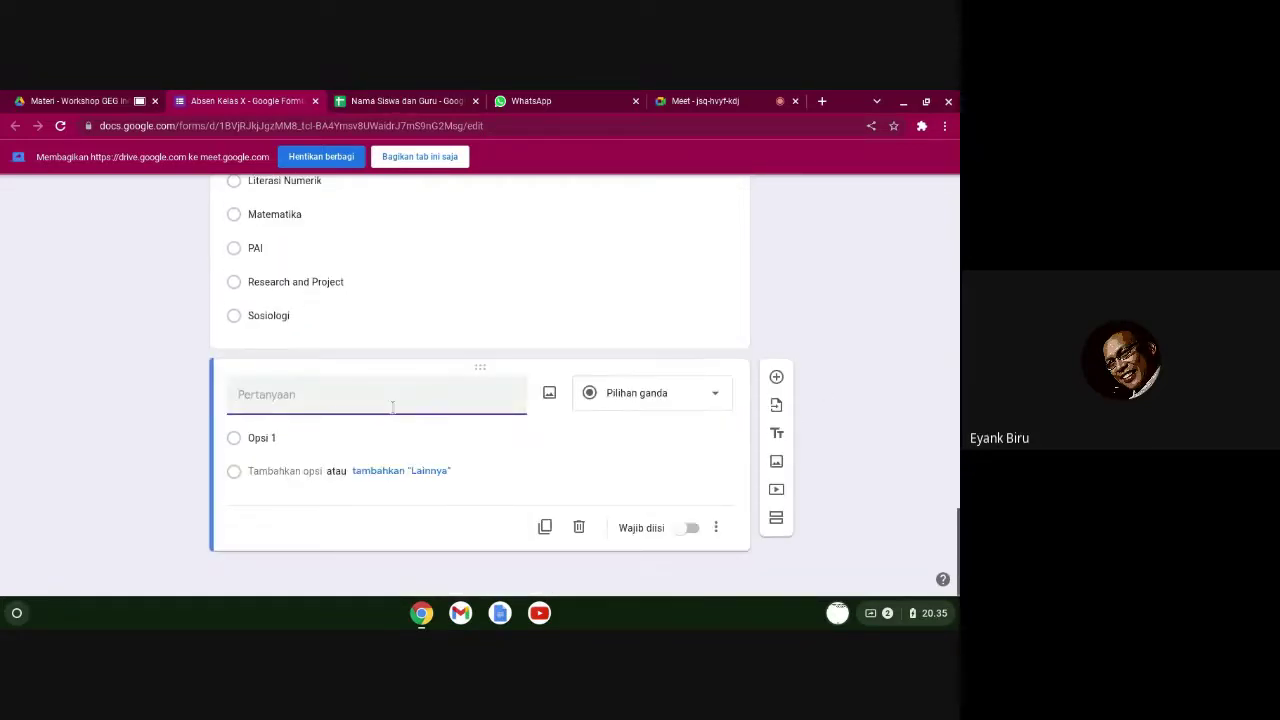
type("Jam ke:")
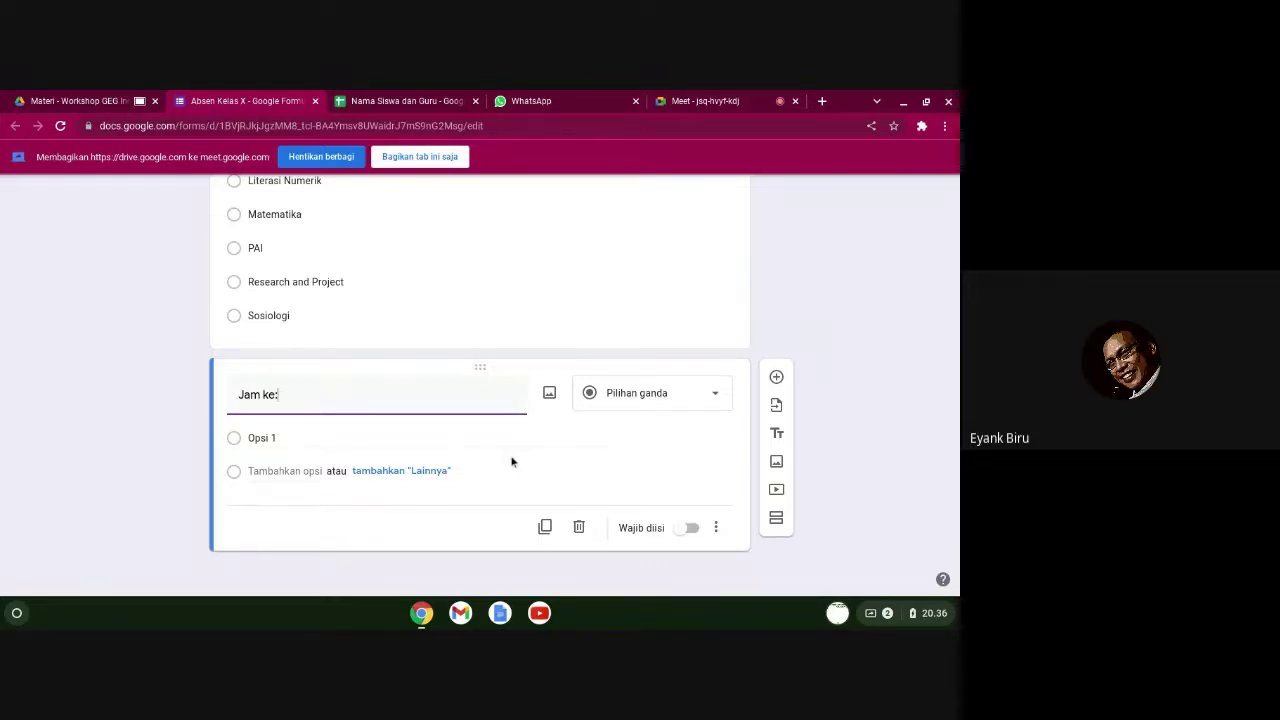
left_click(682, 399)
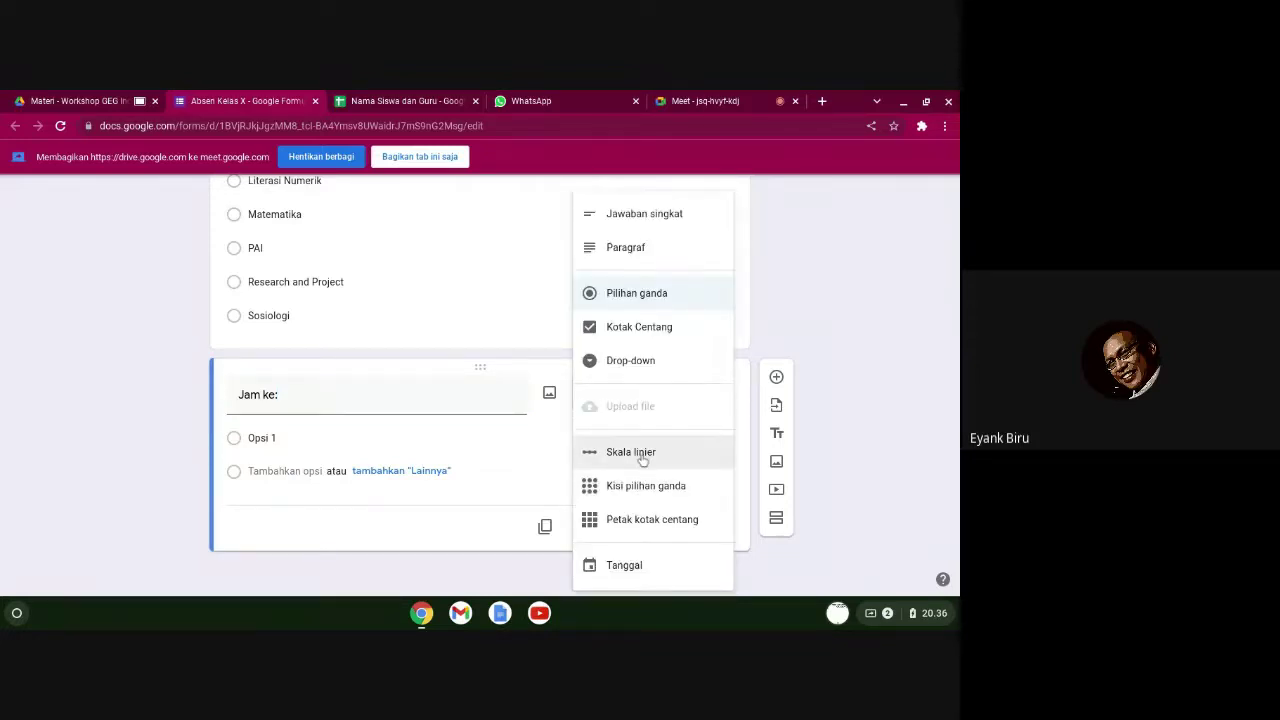
left_click(622, 333)
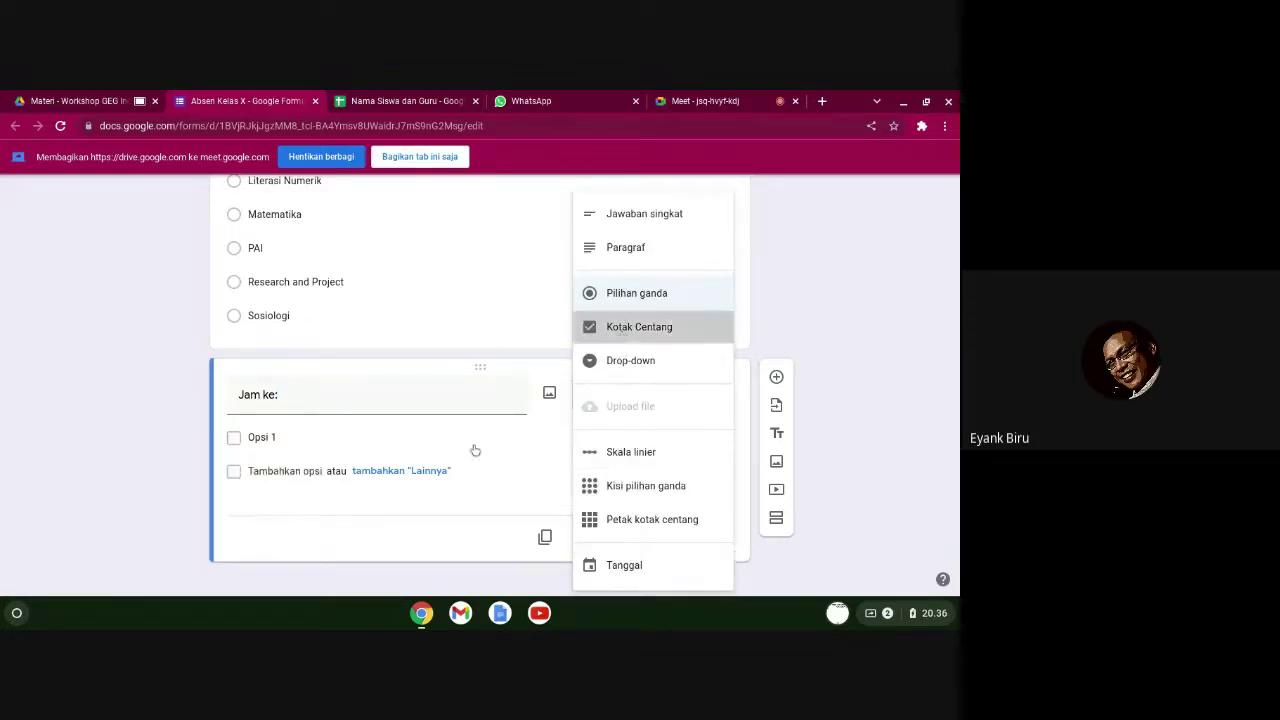
- Enter the numbers 1 to 8 as separate answer options of the Jam ke: question
left_click(298, 437)
type("1")
key("Return")
type("2")
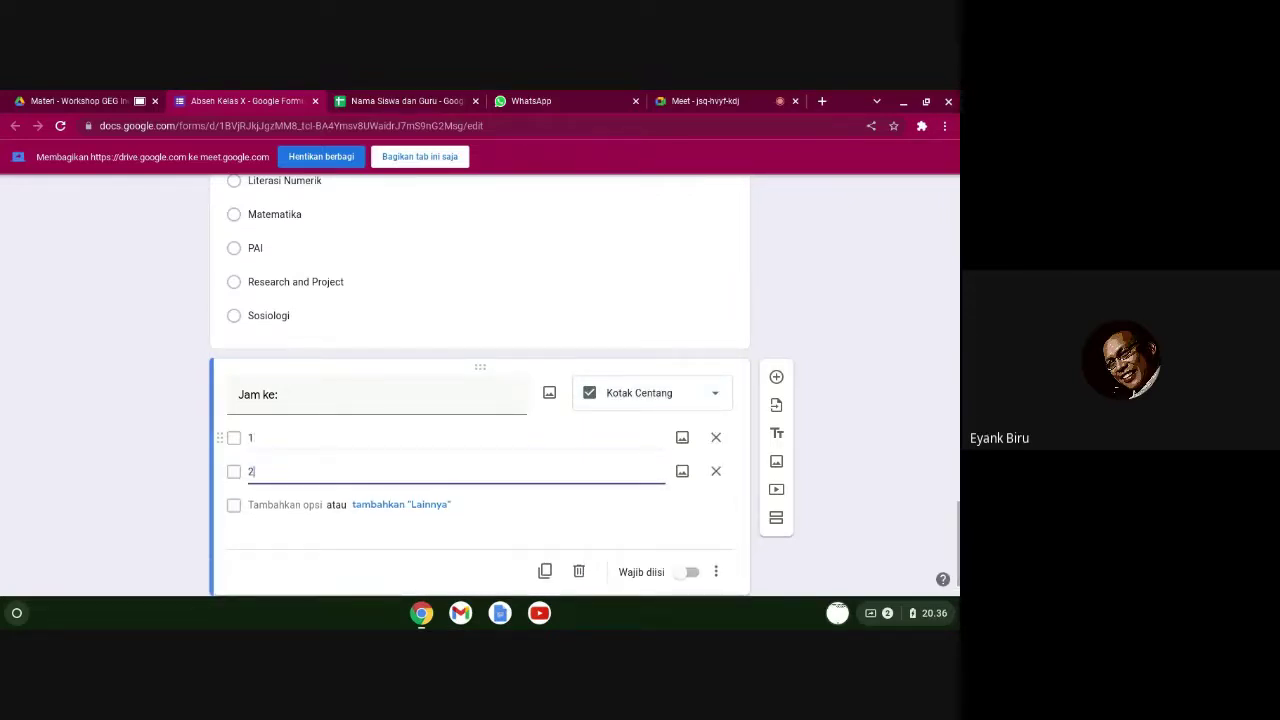
key("Return")
type("3")
key("Return")
type("4")
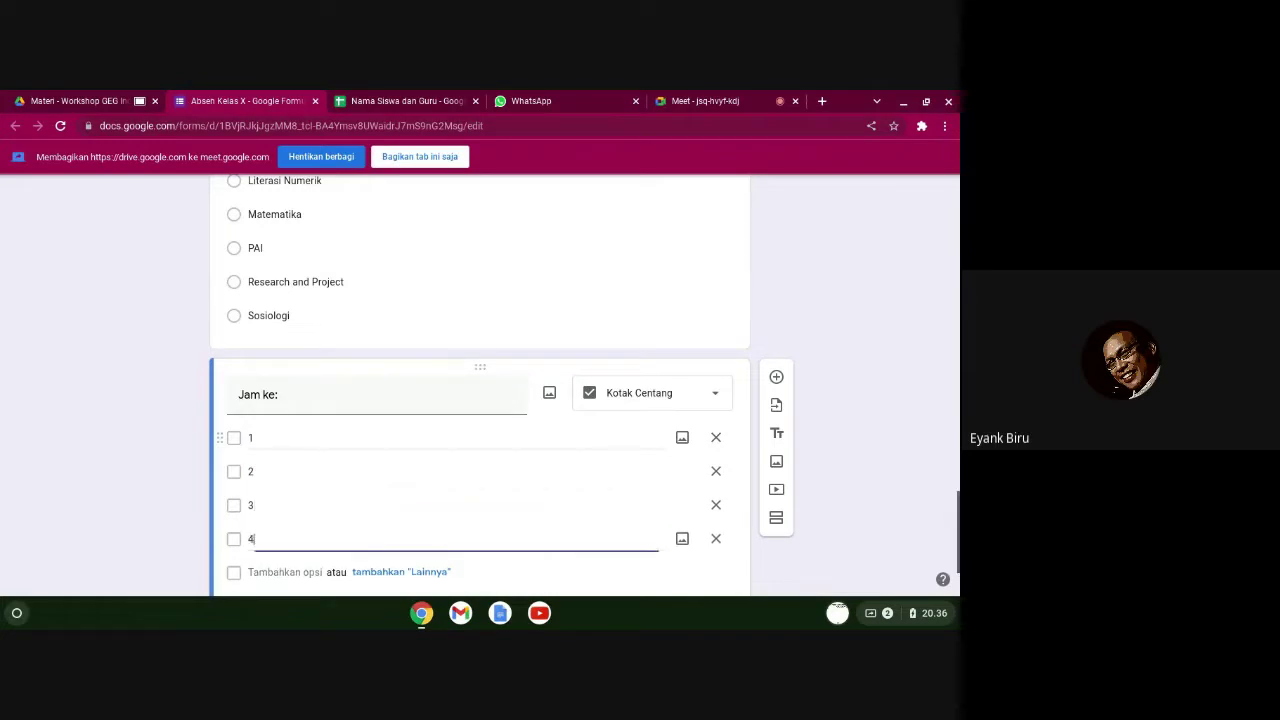
key("Return")
type("5")
key("Return")
type("6")
key("Return")
type("7")
key("Return")
type("8")
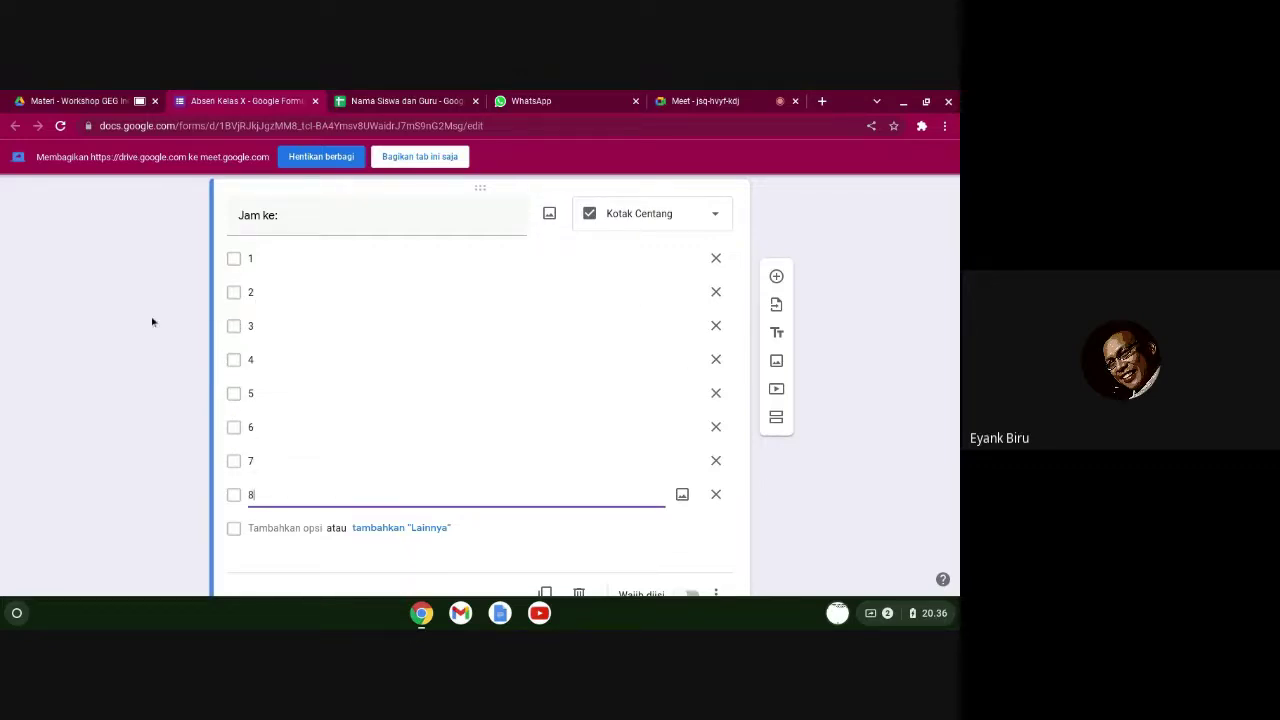
- Add a question titled "Materi Pelajaran" below Jam ke: with the answer type Paragraf
scroll(154, 317, "up", 3)
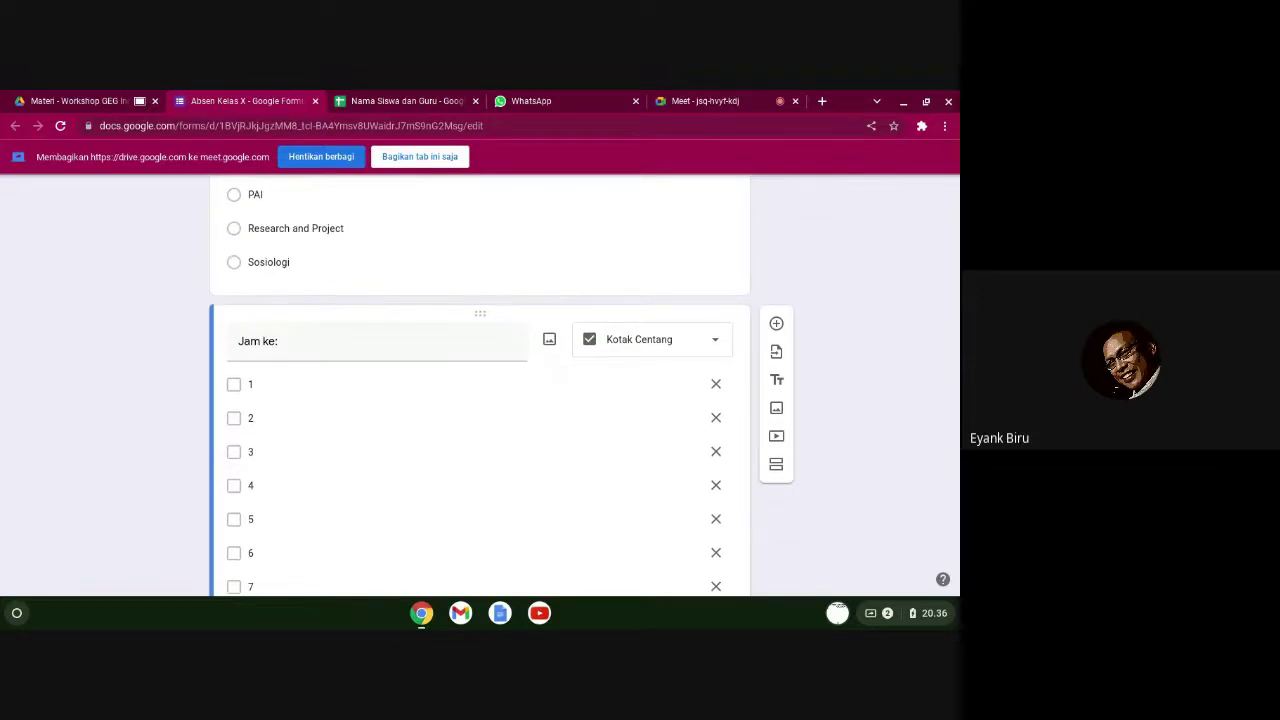
scroll(154, 317, "down", 3)
scroll(154, 317, "up", 1)
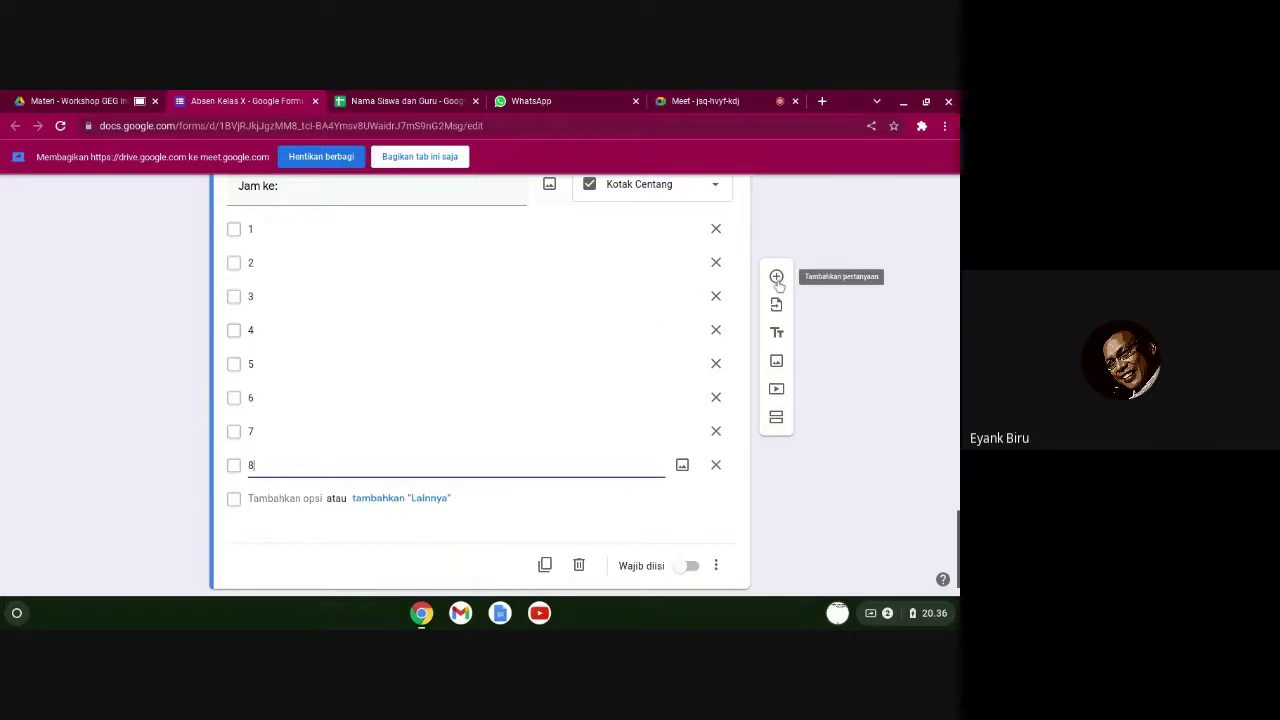
left_click(777, 281)
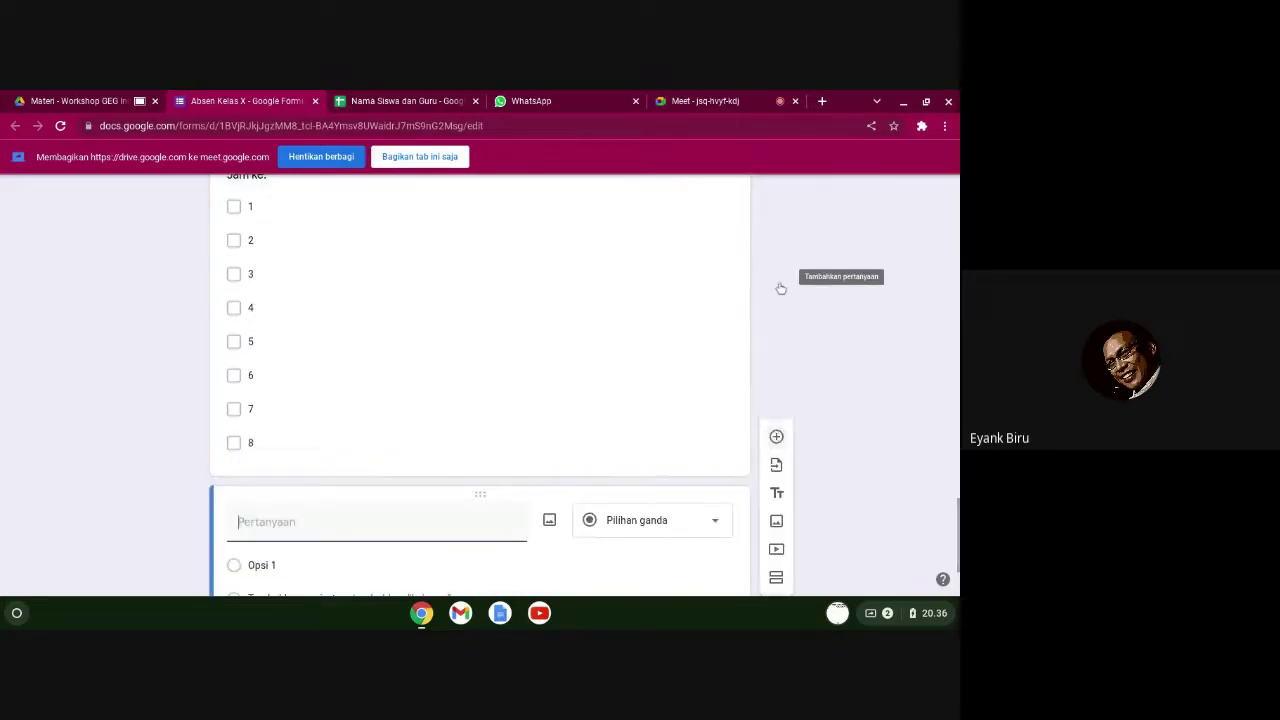
type("Materi")
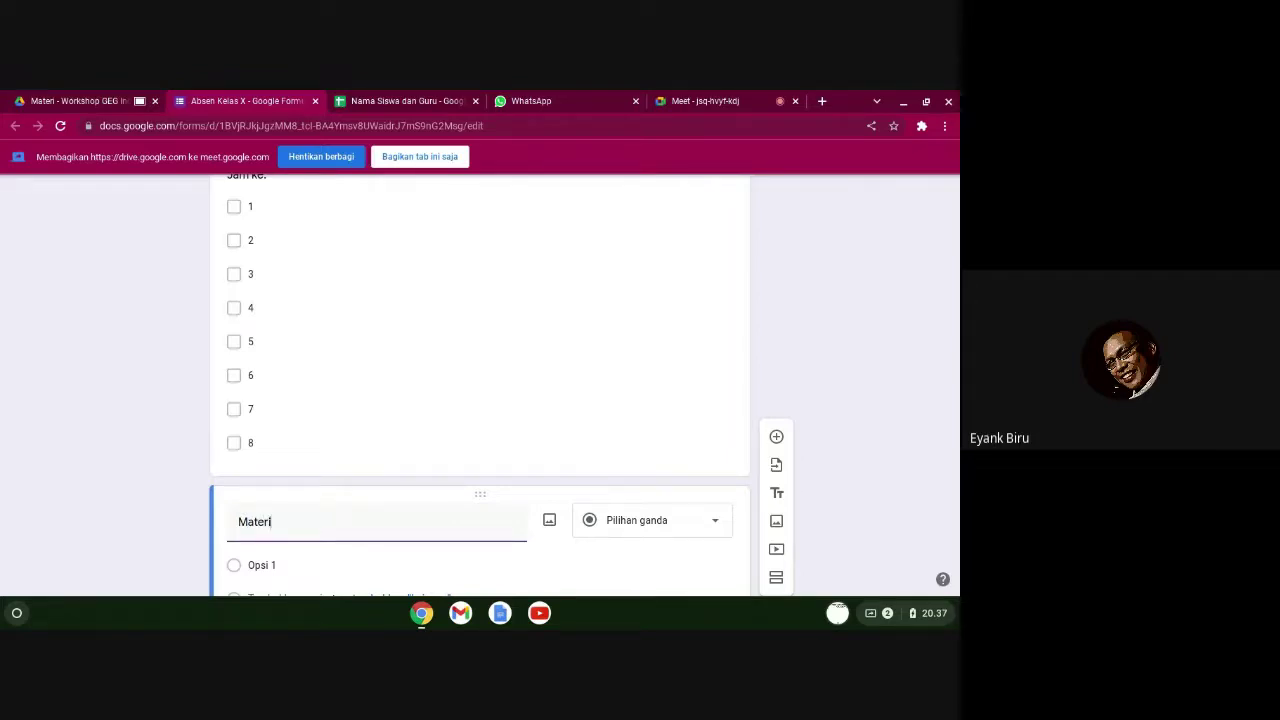
type("Pelajaran")
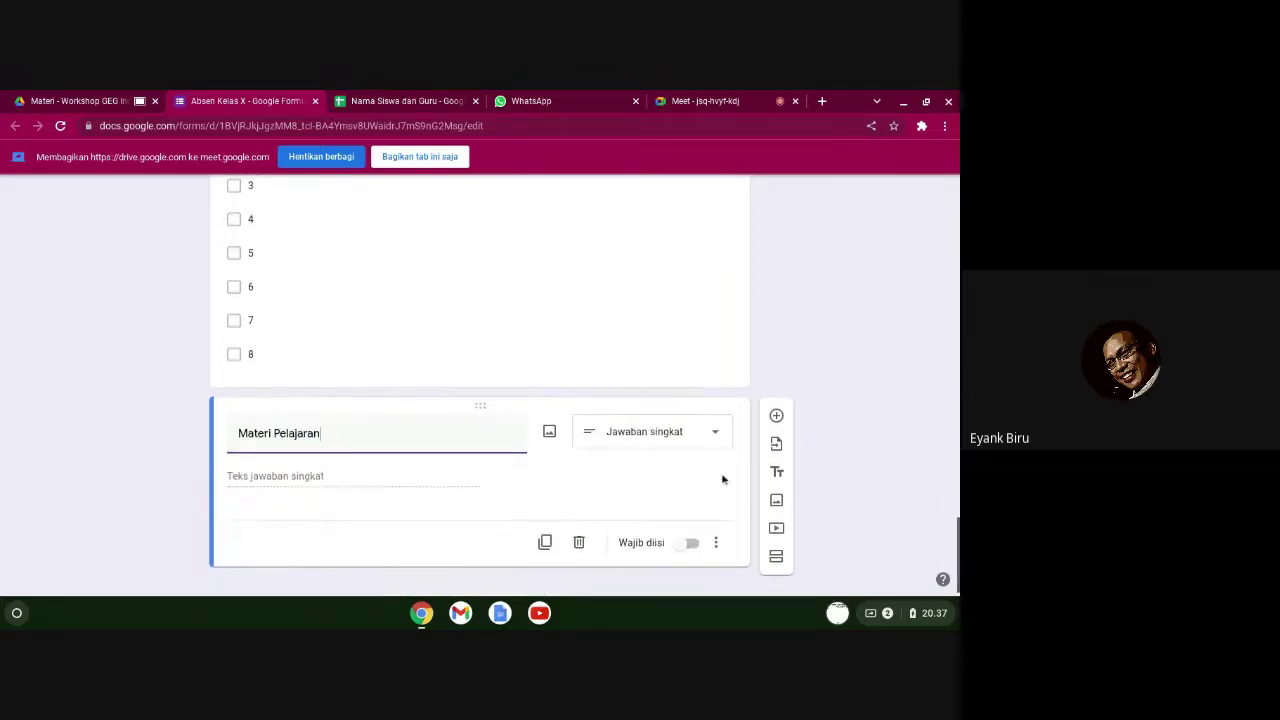
left_click(677, 445)
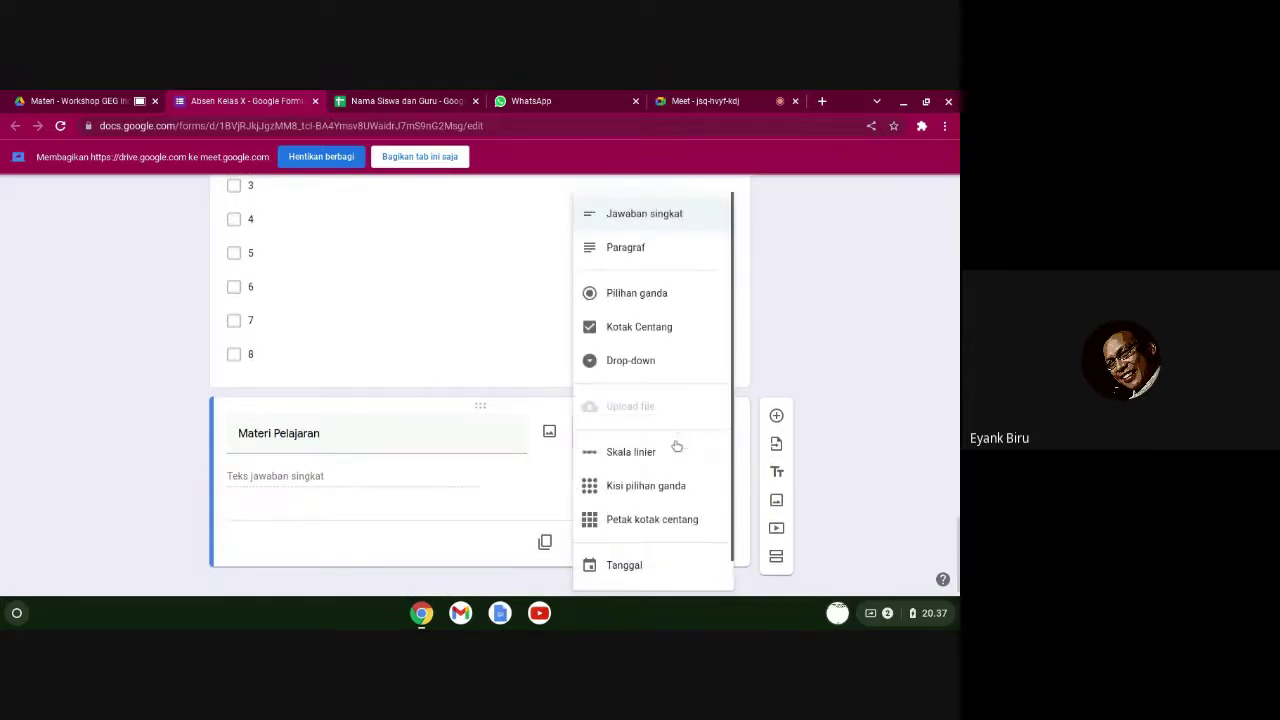
left_click(627, 250)
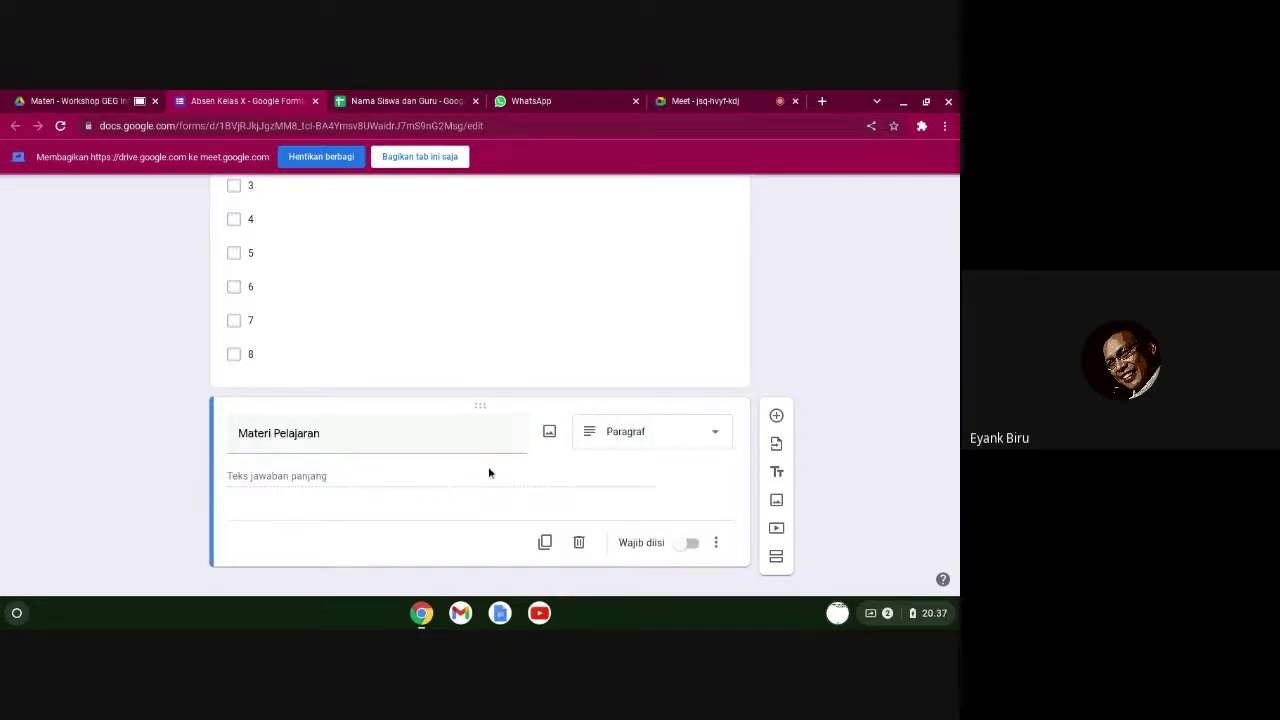
- Make the Jam ke: question required
left_click(410, 296)
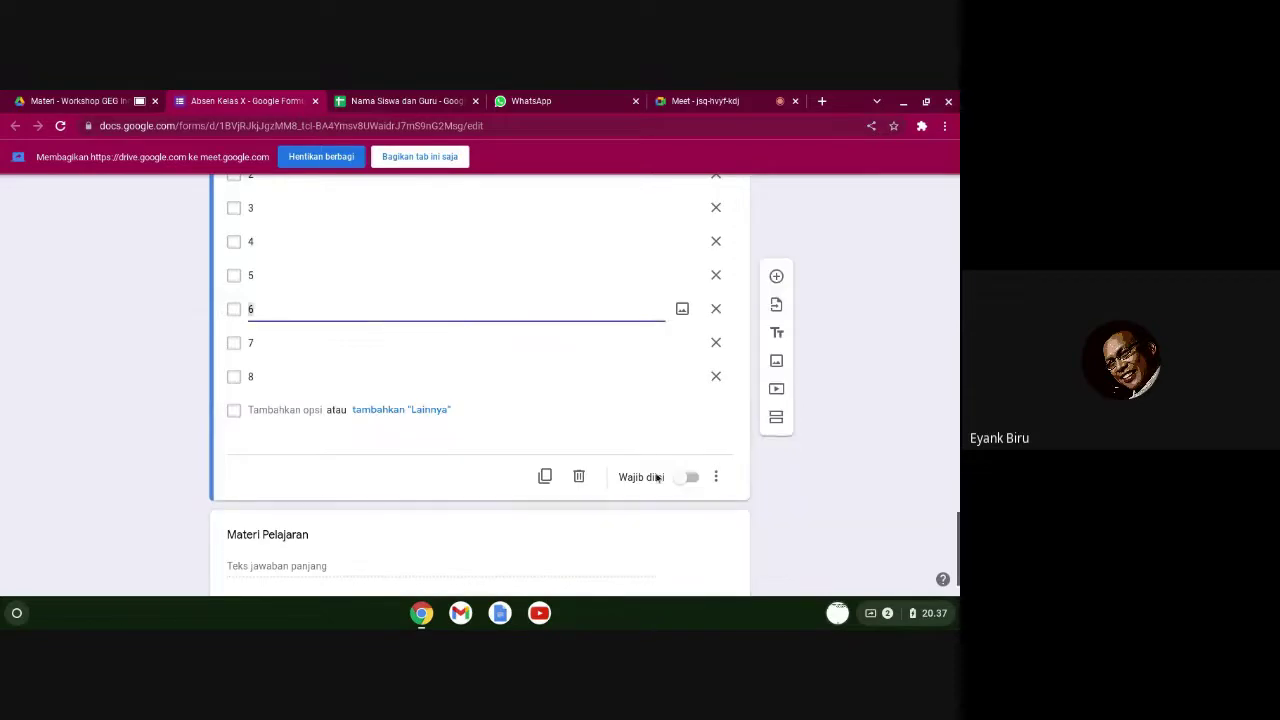
left_click(686, 477)
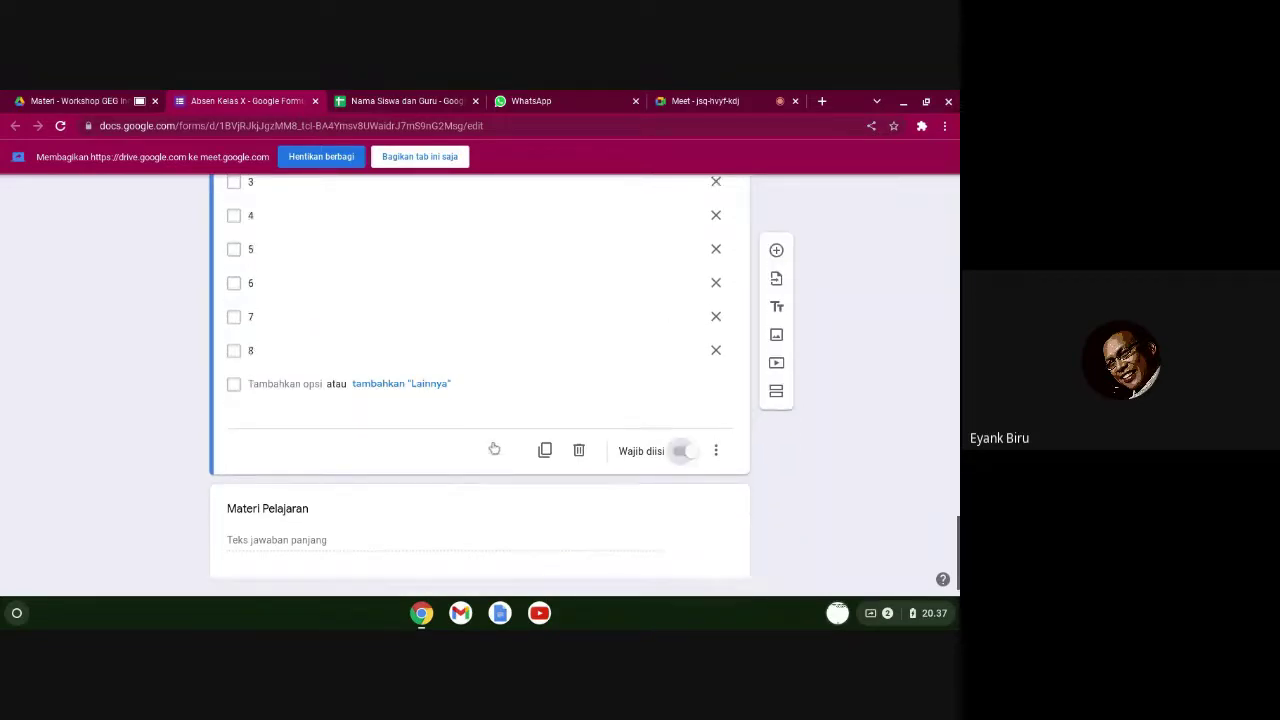
- Add a paragraph question titled "Catatan" directly below the Materi Pelajaran question
left_click(405, 512)
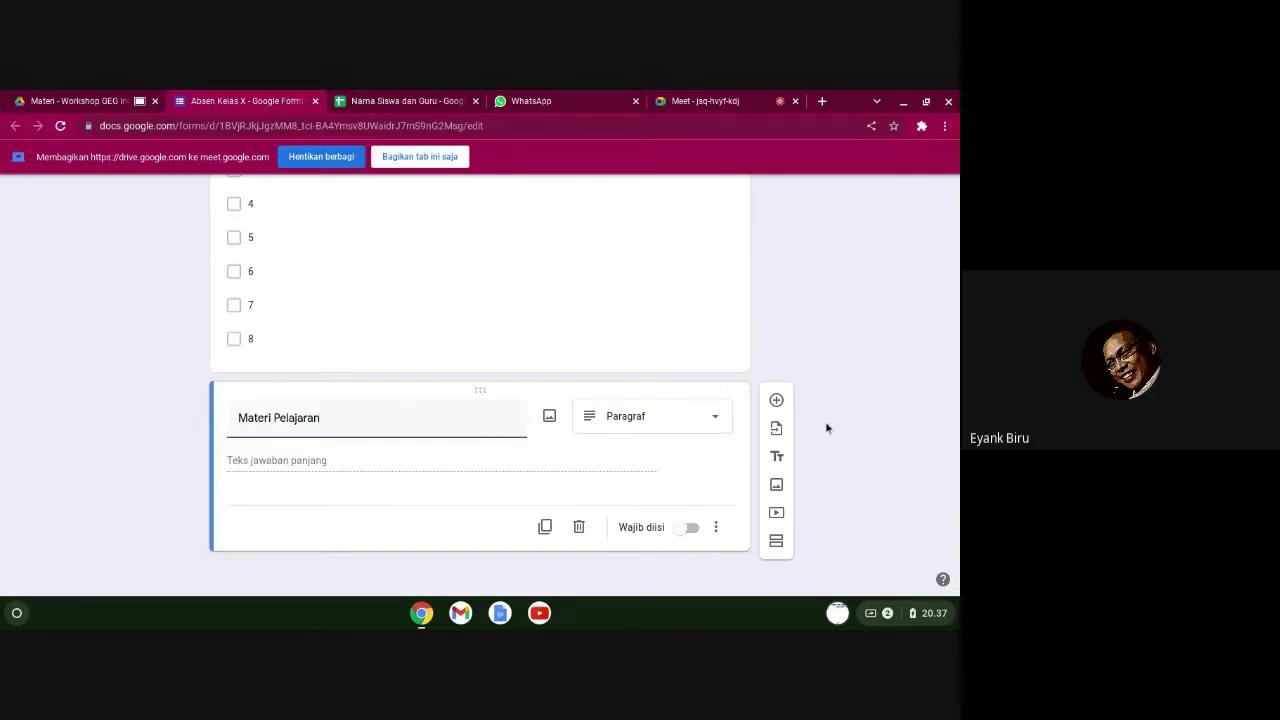
left_click(777, 401)
type("Catatan")
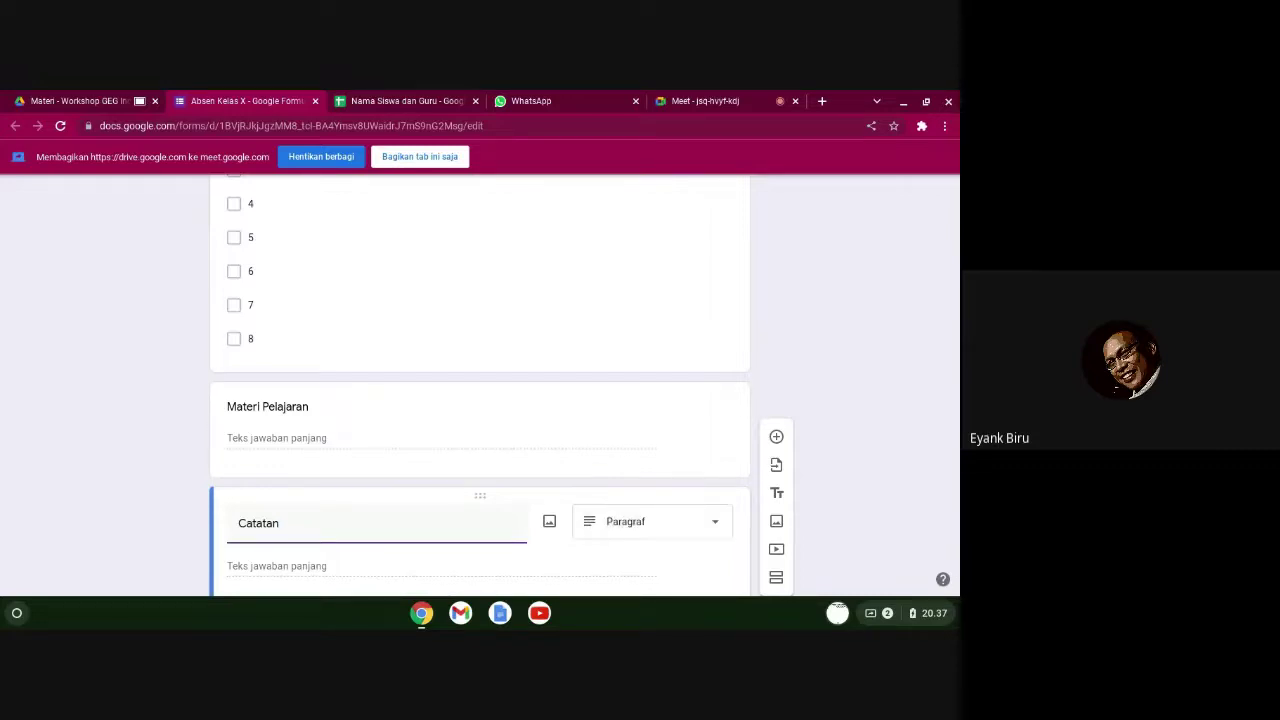
scroll(866, 451, "down", 1)
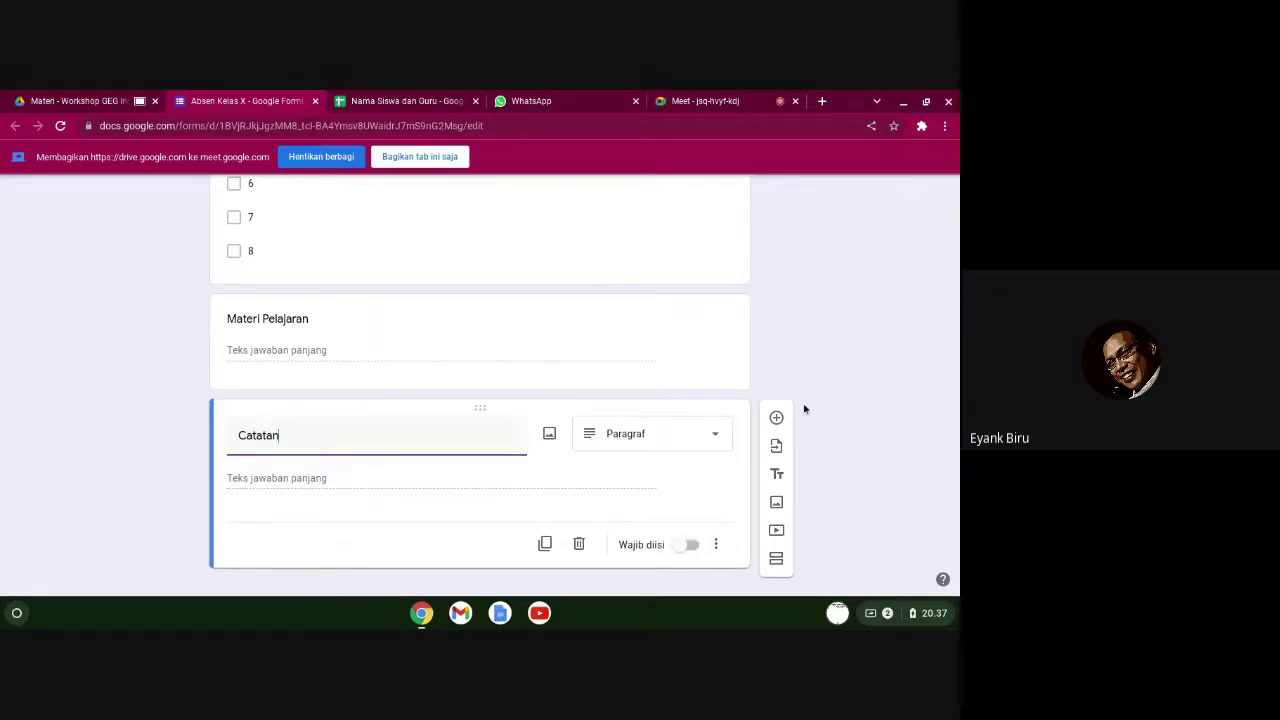
- Add a question titled "Absensi" below Catatan and set its type to Kisi pilihan ganda
scroll(808, 406, "up", 15)
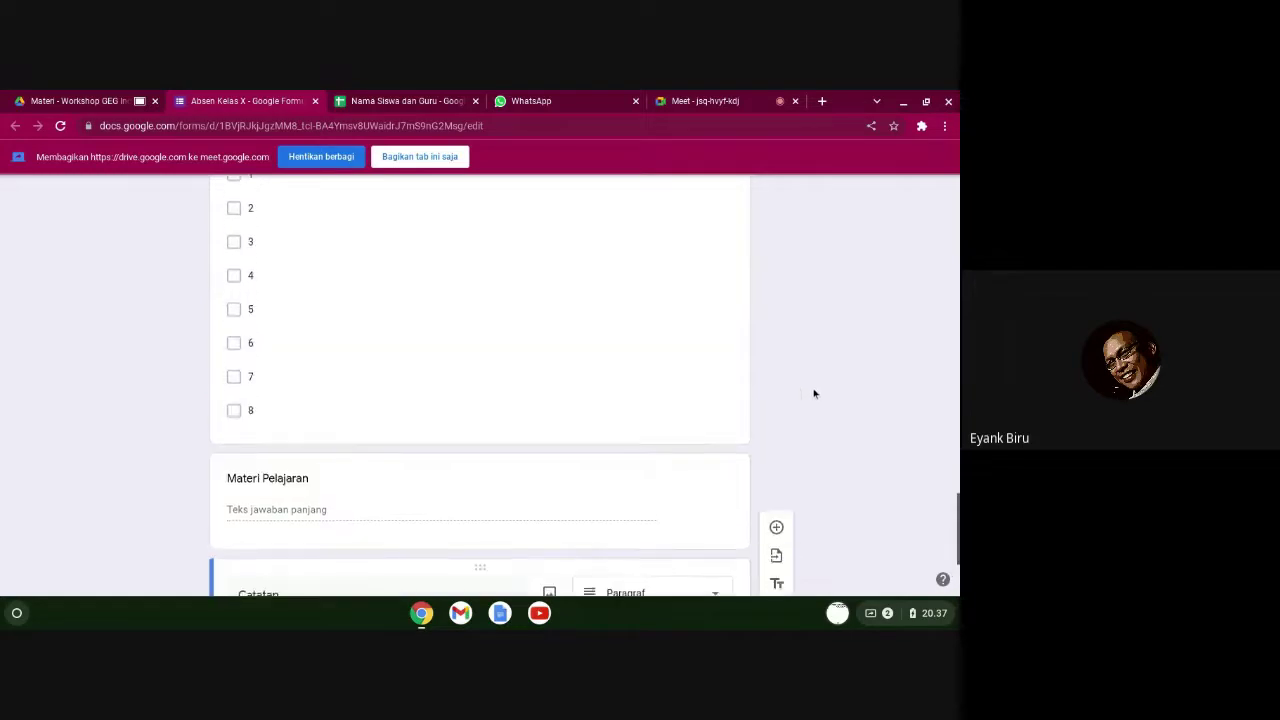
scroll(814, 394, "down", 15)
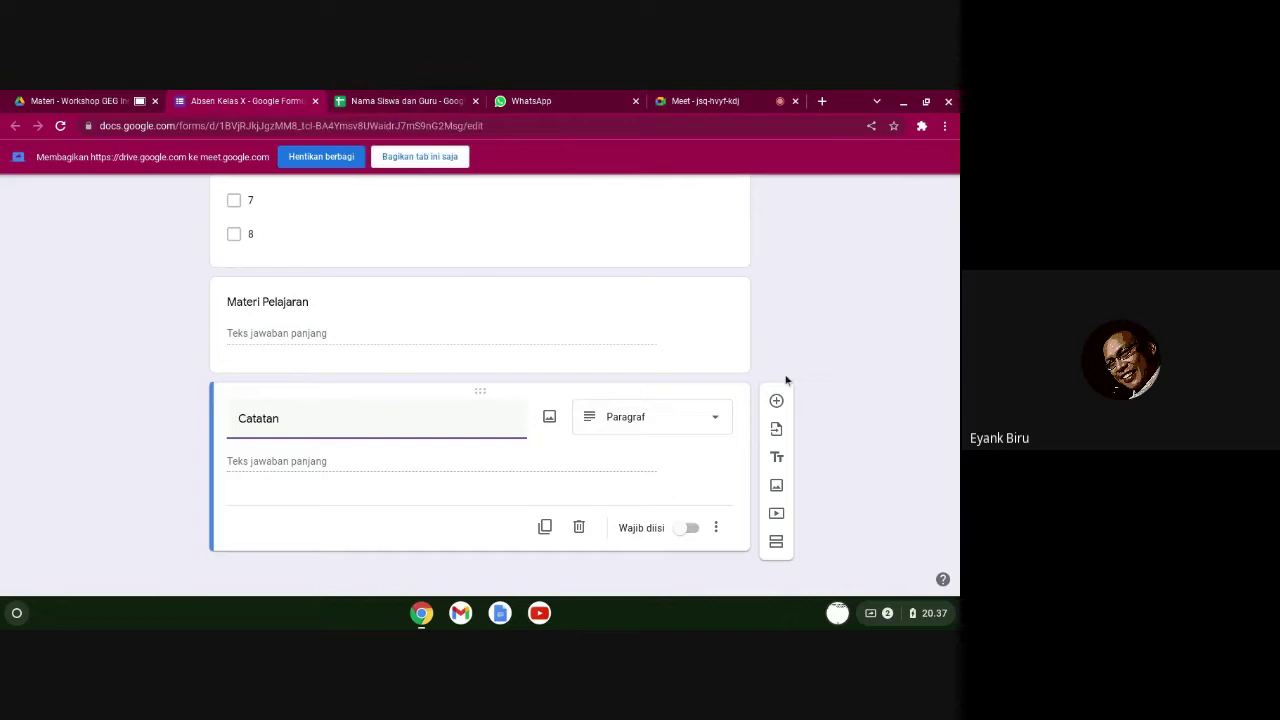
left_click(776, 401)
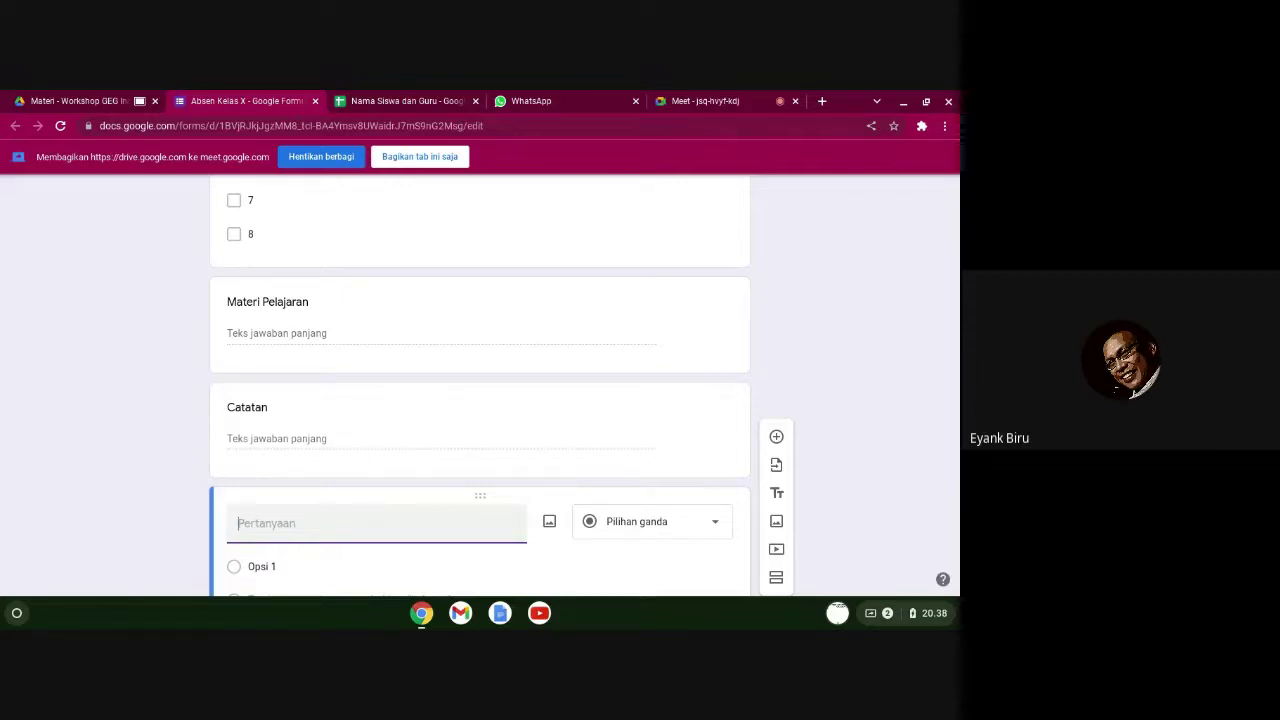
type("Absensi")
scroll(897, 397, "down", 2)
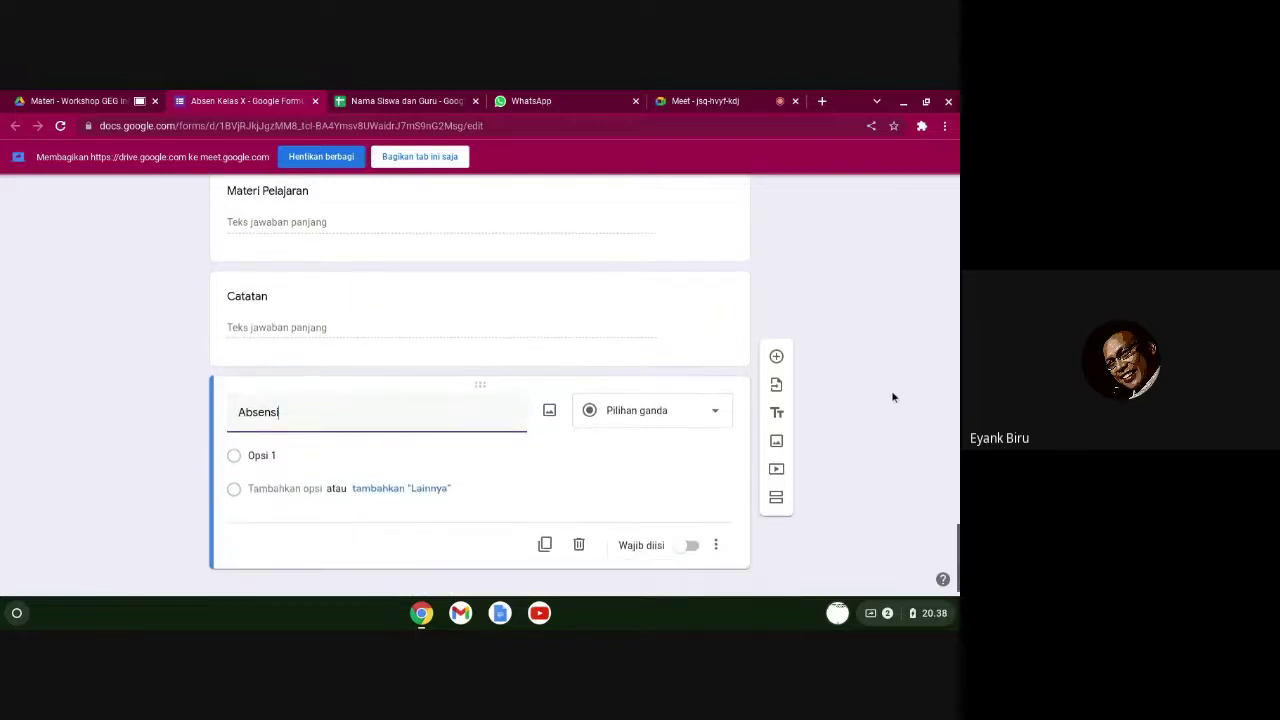
left_click(717, 398)
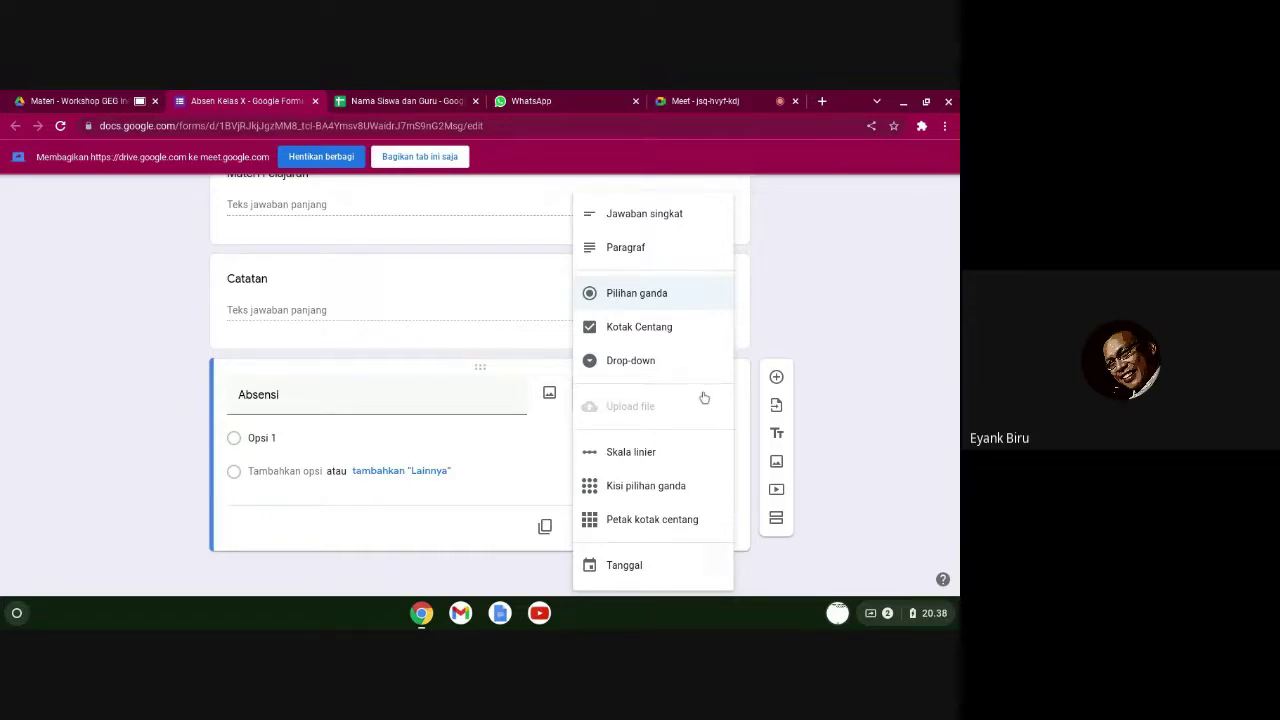
left_click(622, 488)
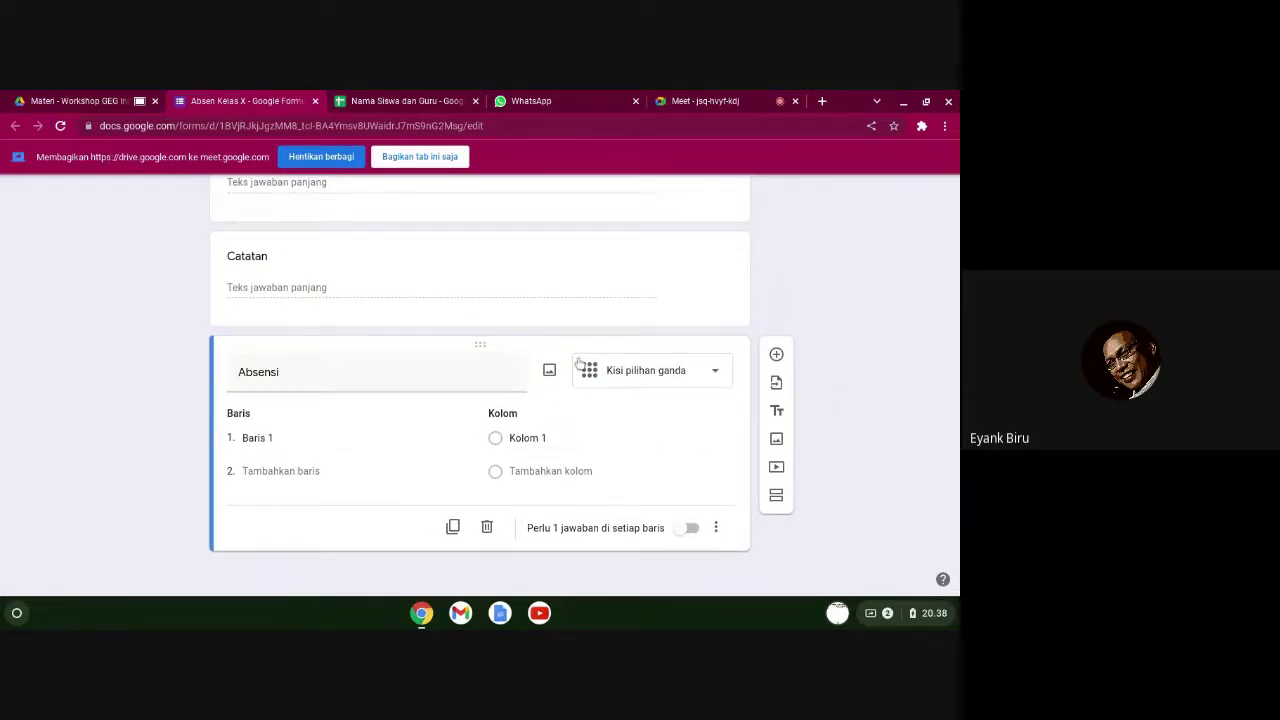
- In the Nama Siswa dan Guru spreadsheet, copy the student names in A2:A27 of the X Akademik sheet
left_click(418, 101)
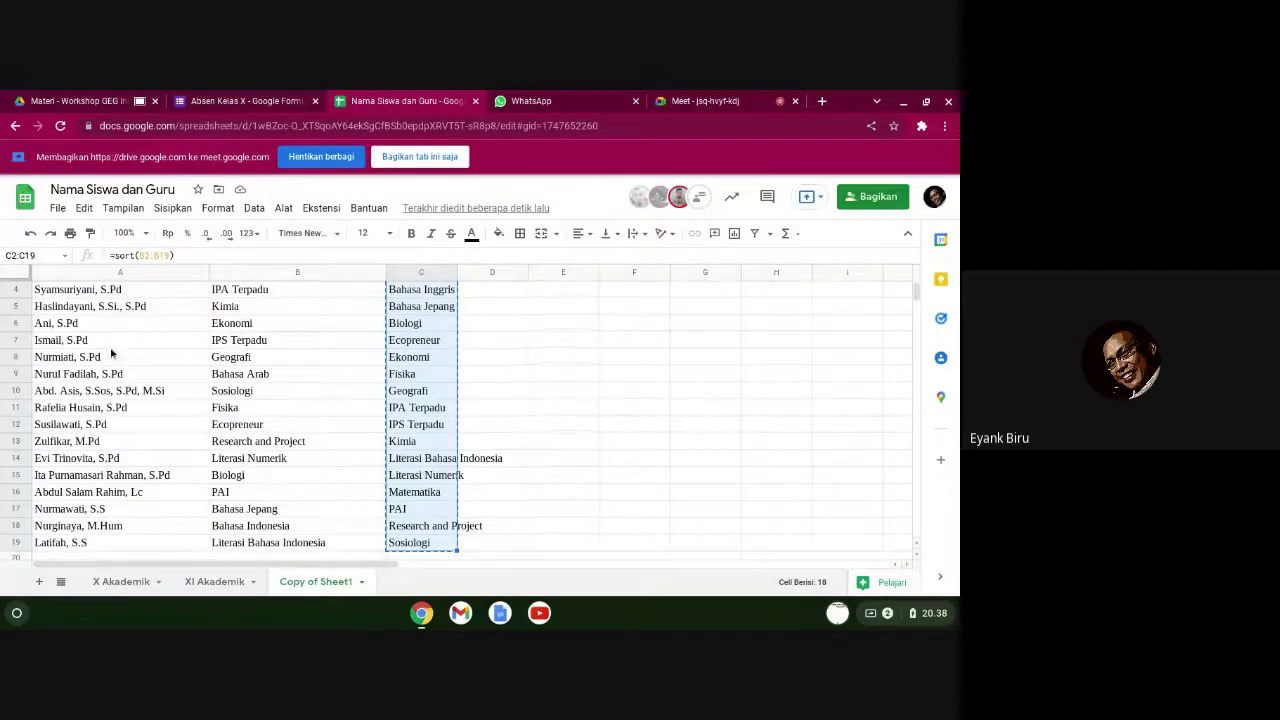
scroll(120, 420, "up", 2)
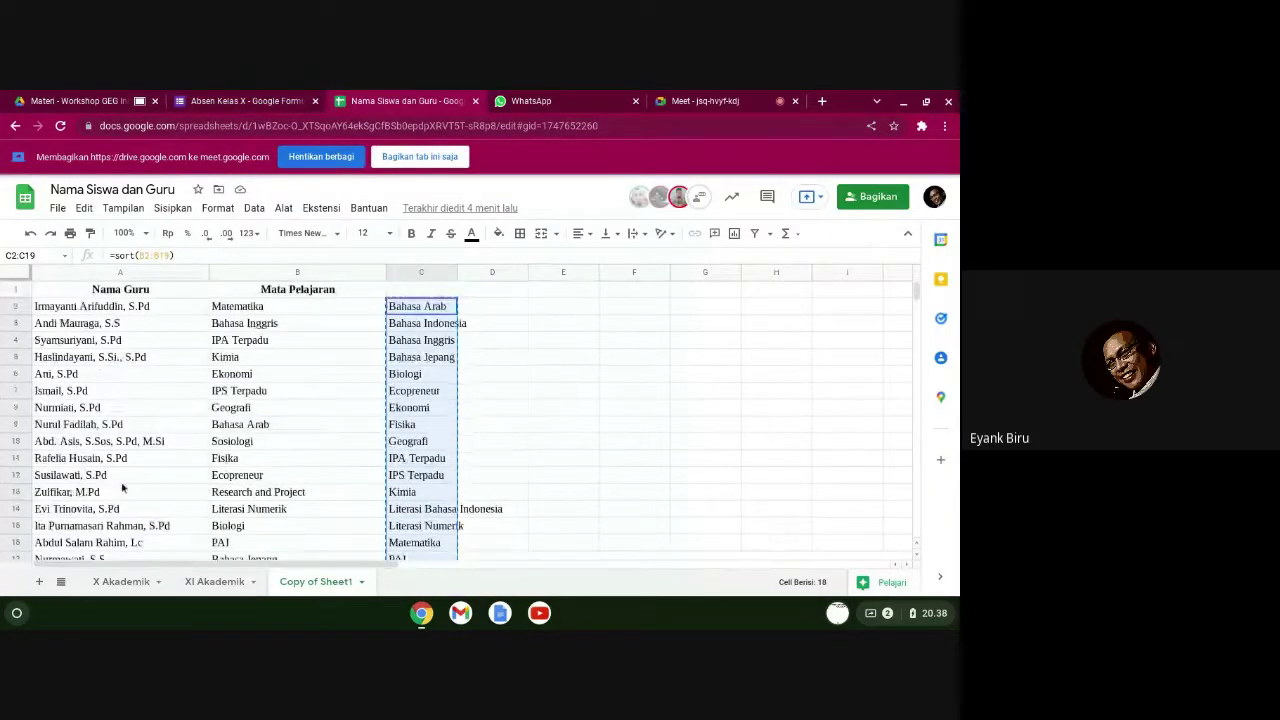
left_click(115, 583)
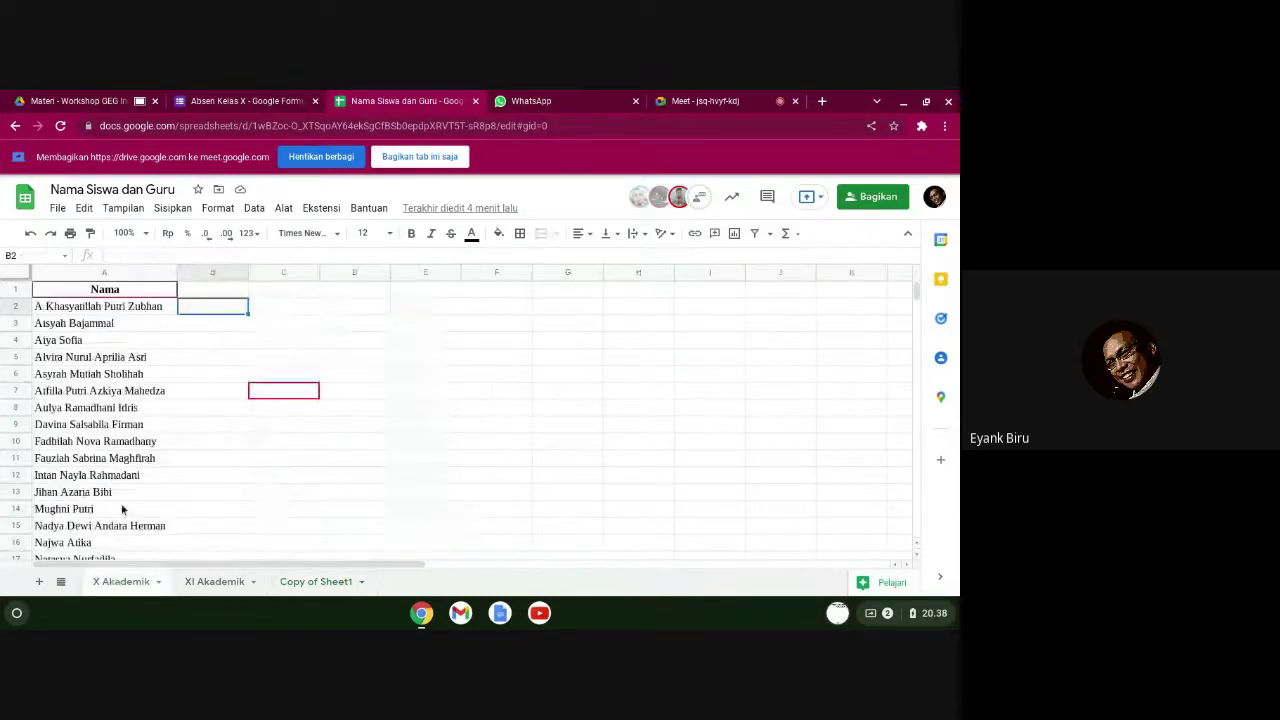
left_click(82, 307)
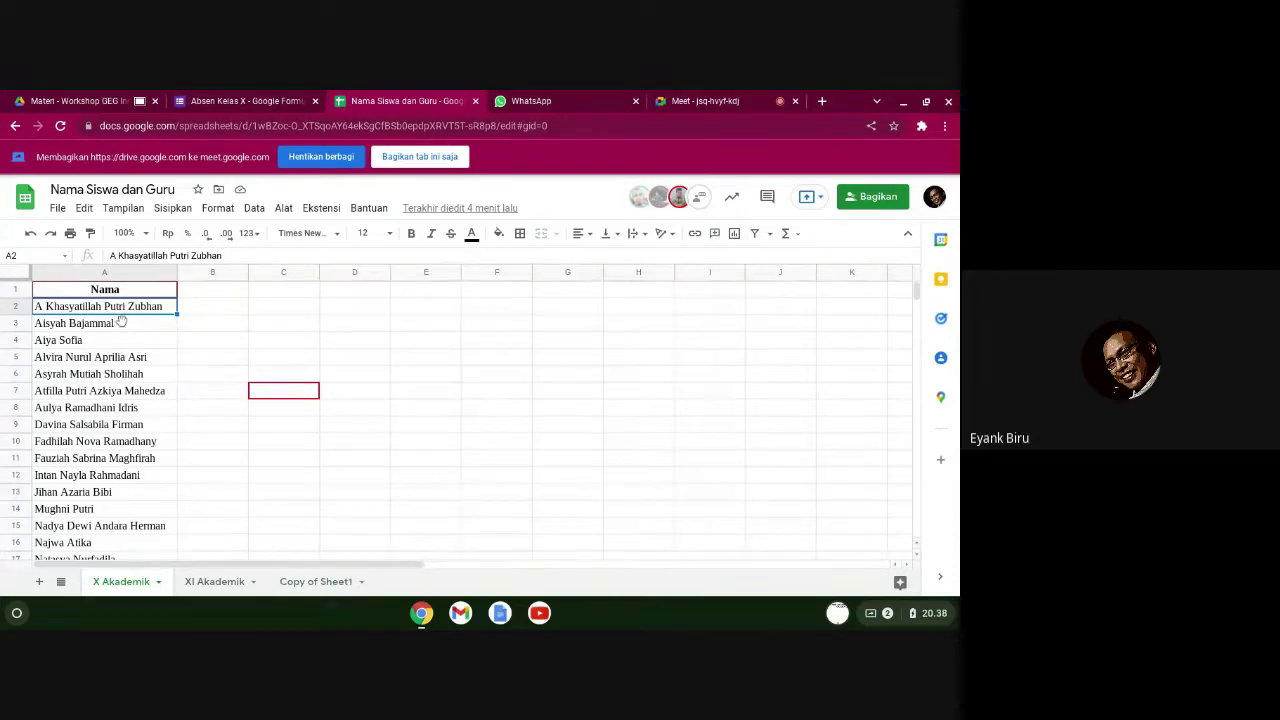
key("shift+Down")
key("ctrl+shift+Down")
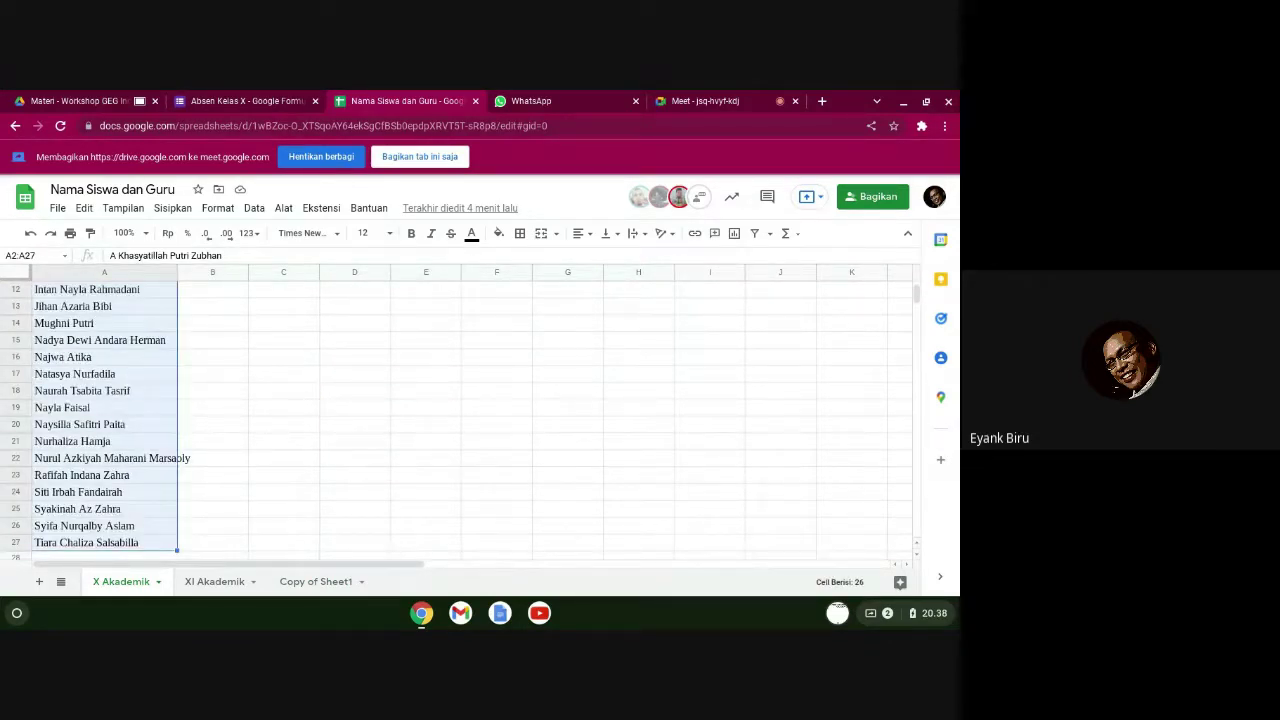
scroll(128, 357, "up", 5)
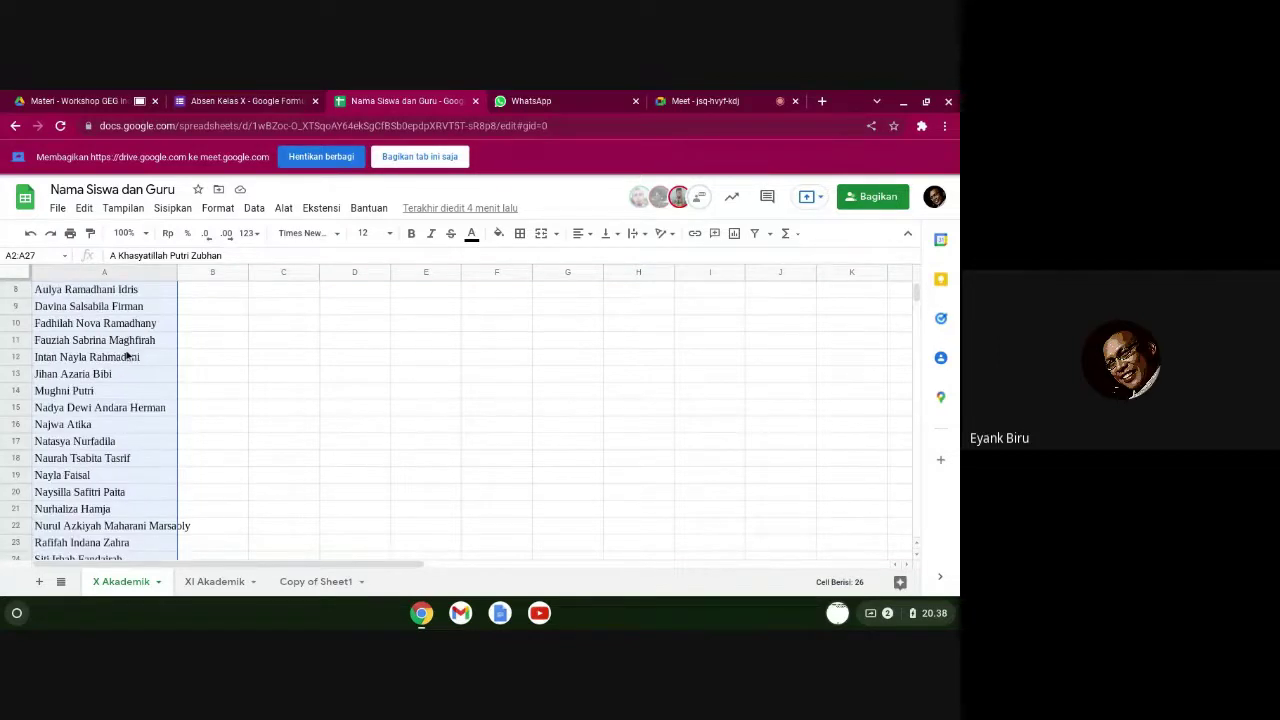
right_click(119, 351)
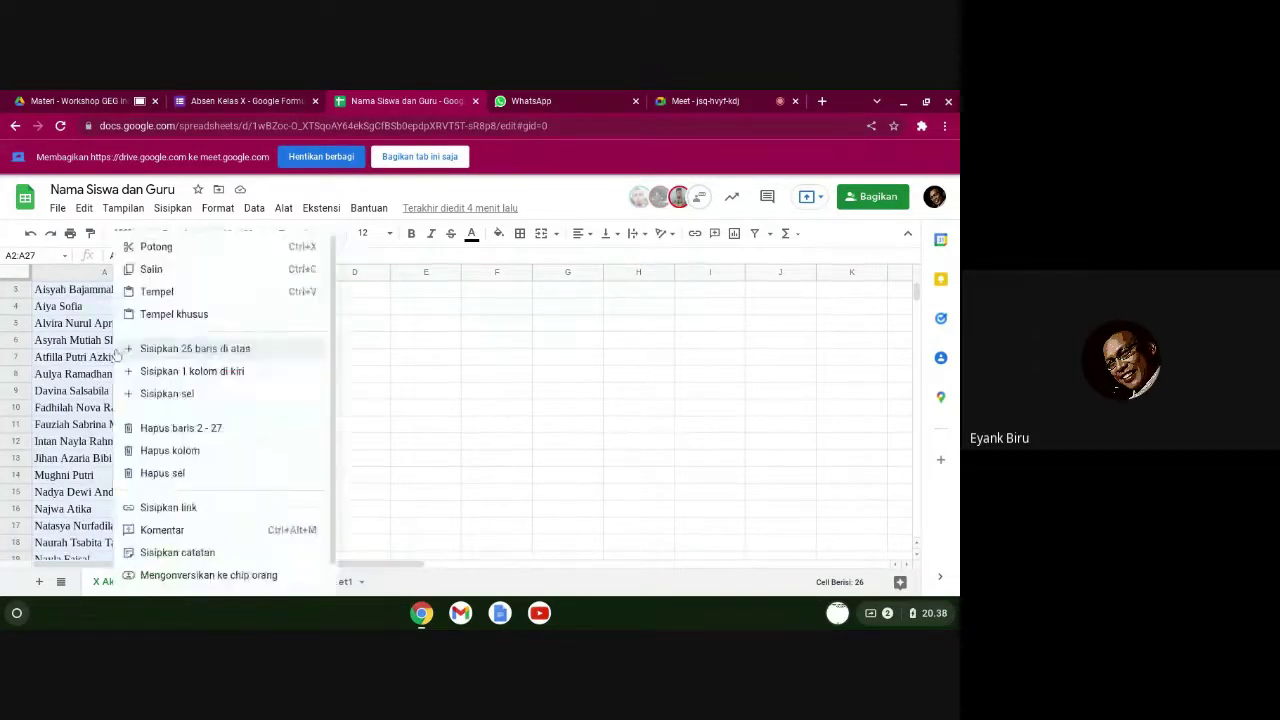
left_click(165, 272)
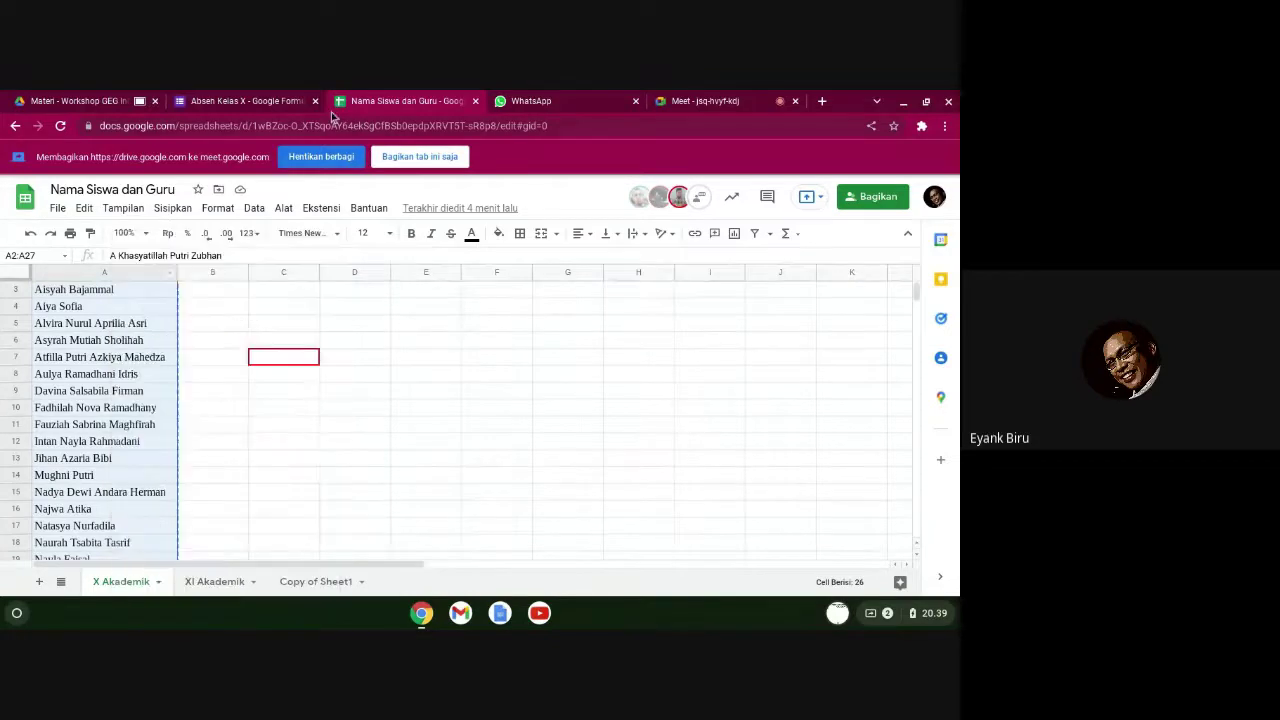
- Paste the copied student names as the rows of the Absensi grid in the Absen Kelas X form
left_click(242, 105)
left_click(293, 435)
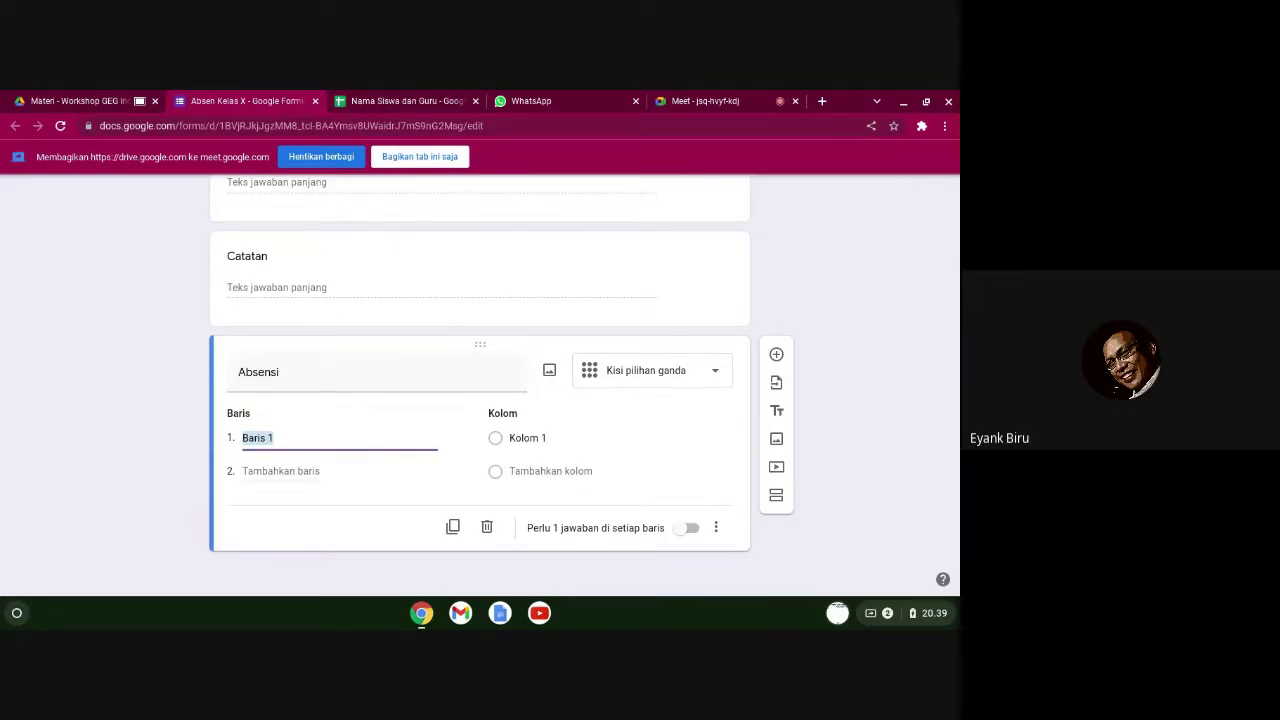
key("ctrl+v")
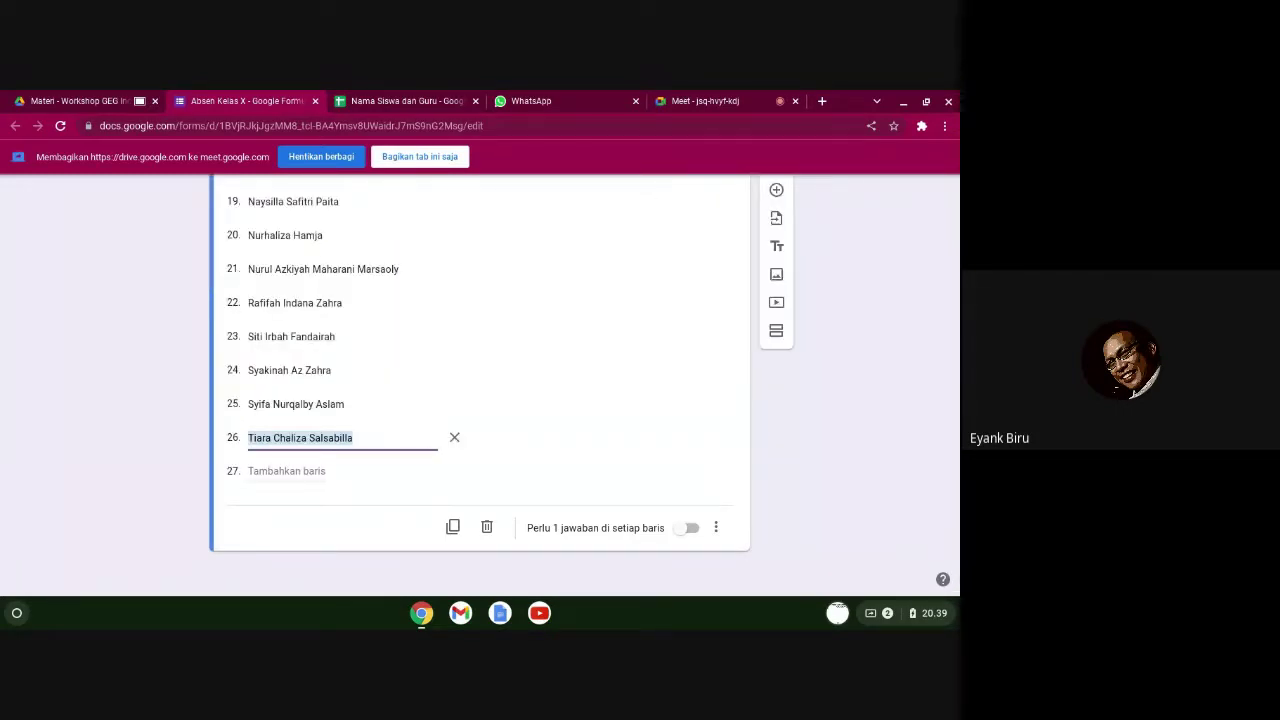
scroll(346, 446, "up", 6)
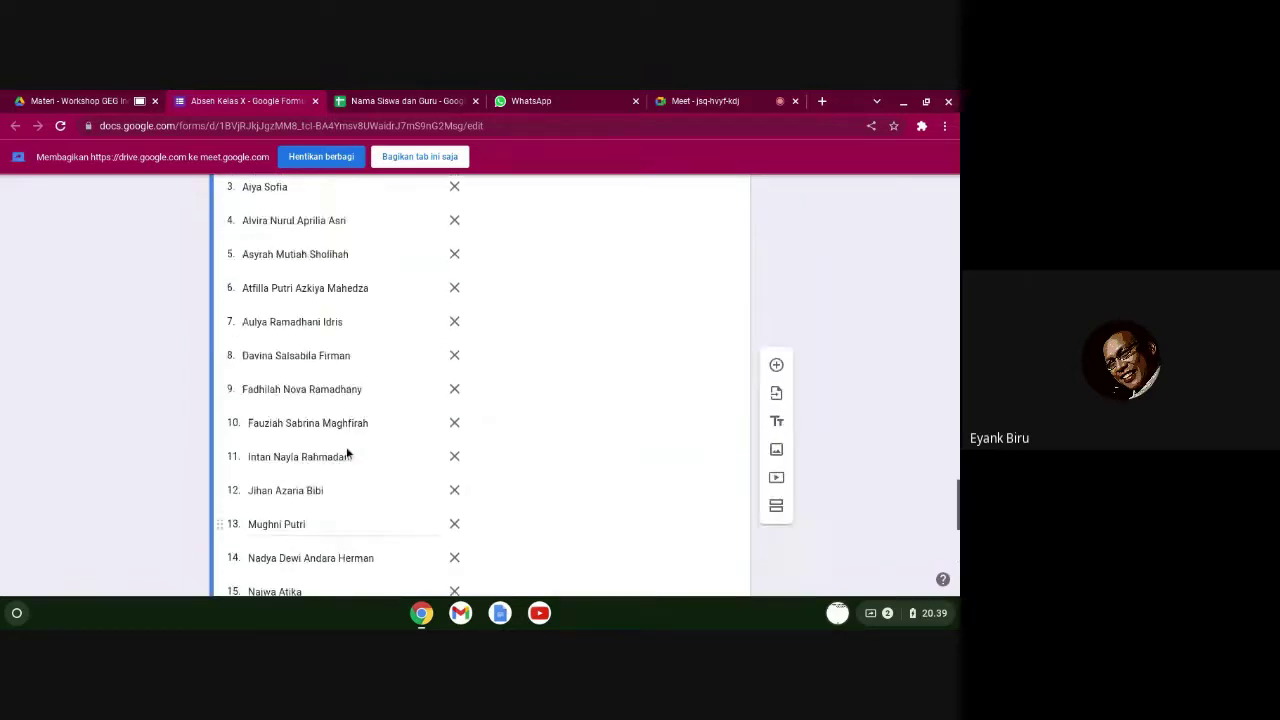
scroll(346, 446, "up", 2)
scroll(348, 449, "down", 8)
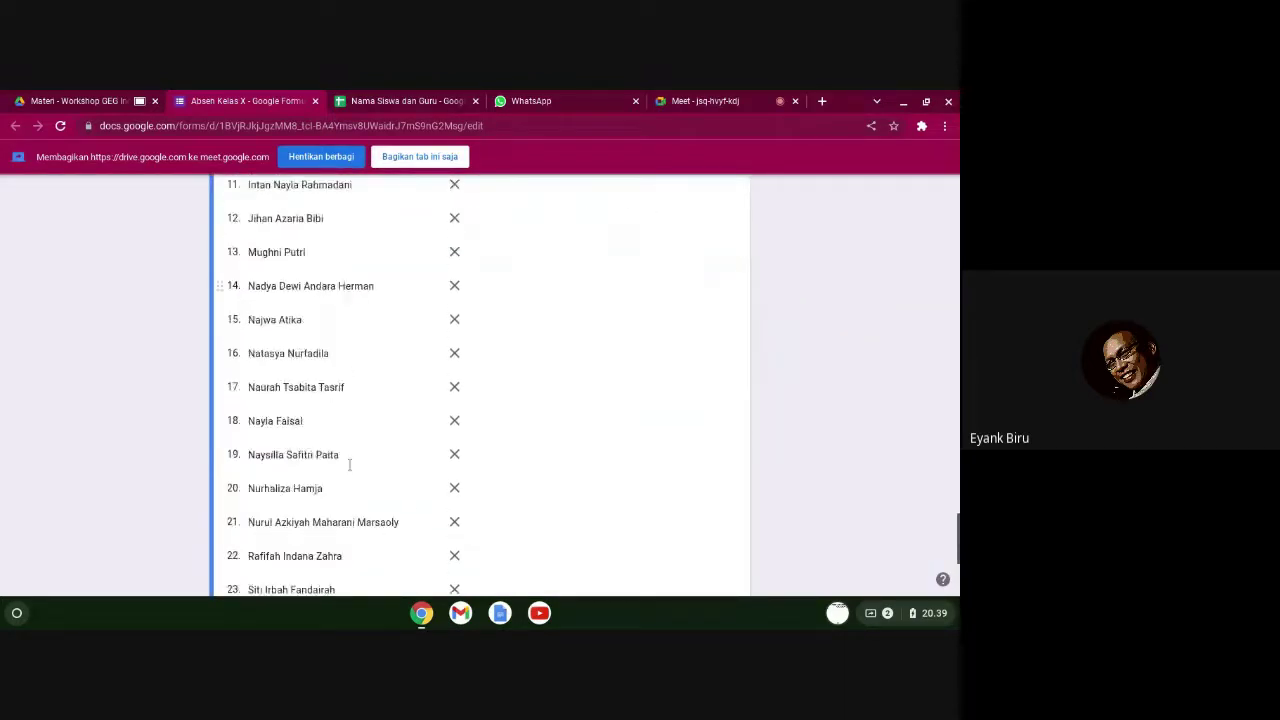
scroll(349, 465, "up", 10)
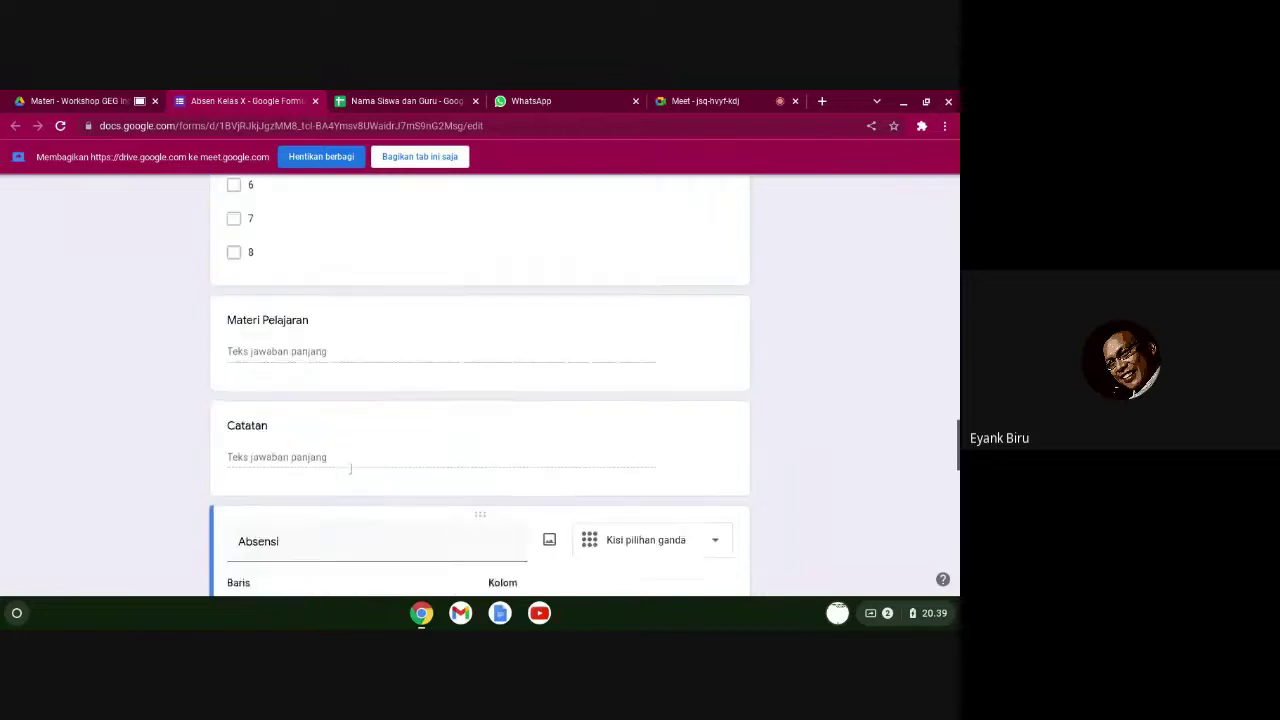
scroll(352, 473, "down", 3)
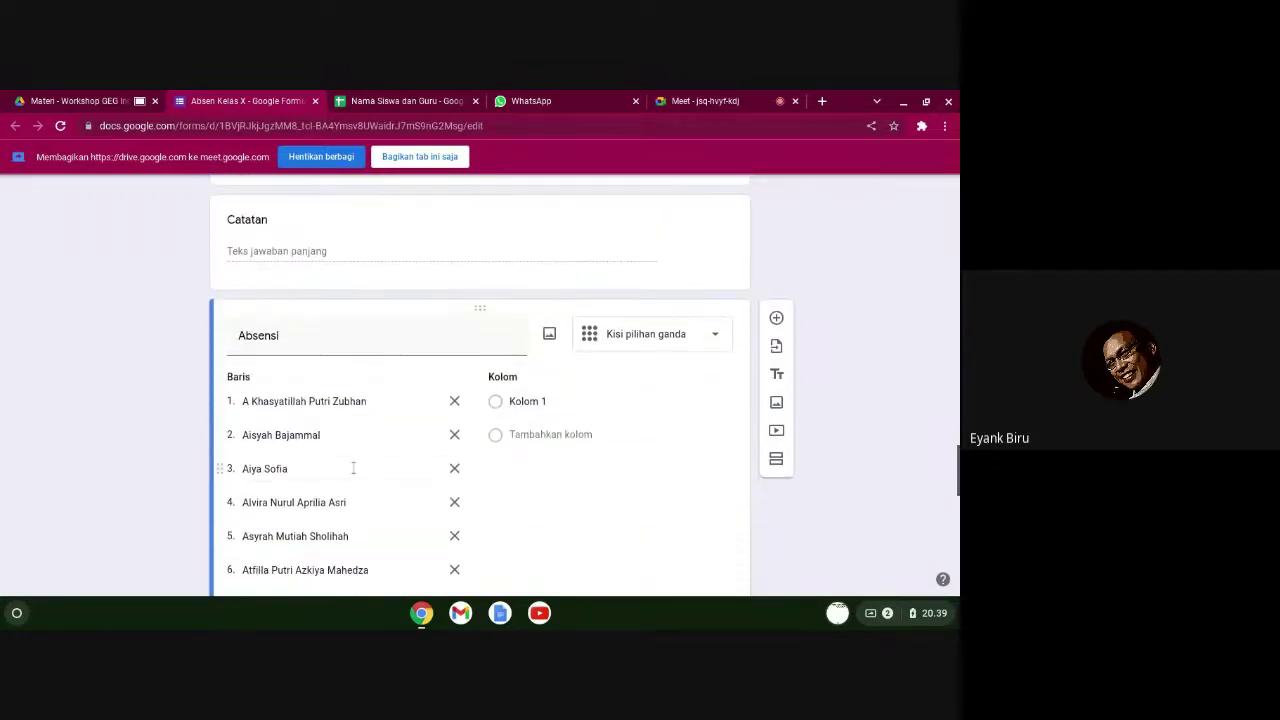
- Label the Absensi grid's three columns S, I and A
left_click(545, 400)
type("S")
left_click(543, 435)
type("I")
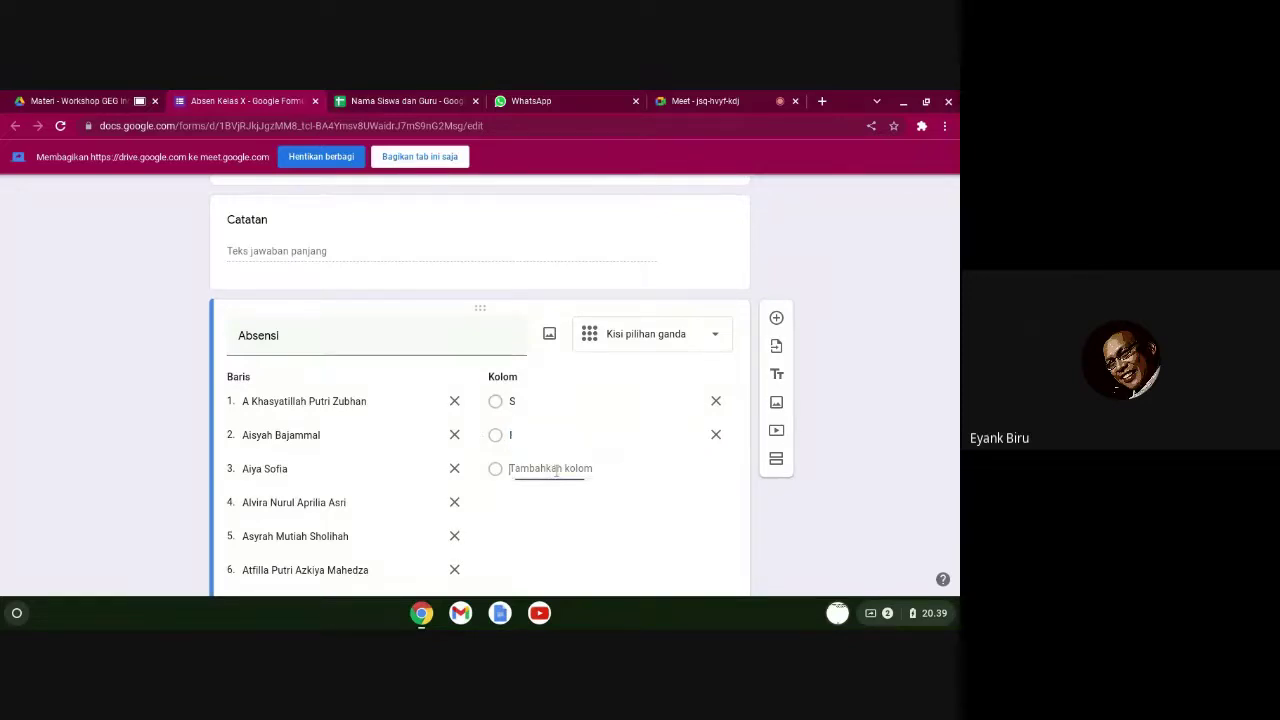
left_click(553, 468)
type("A")
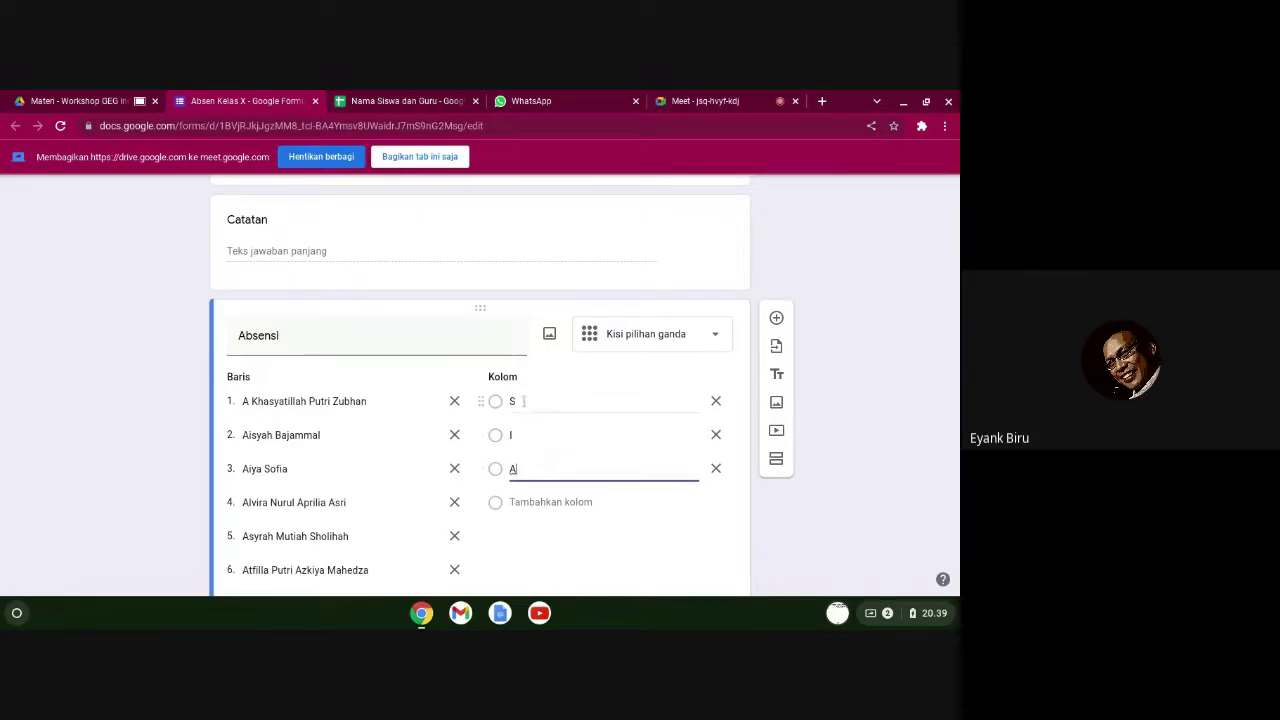
scroll(842, 384, "down", 1)
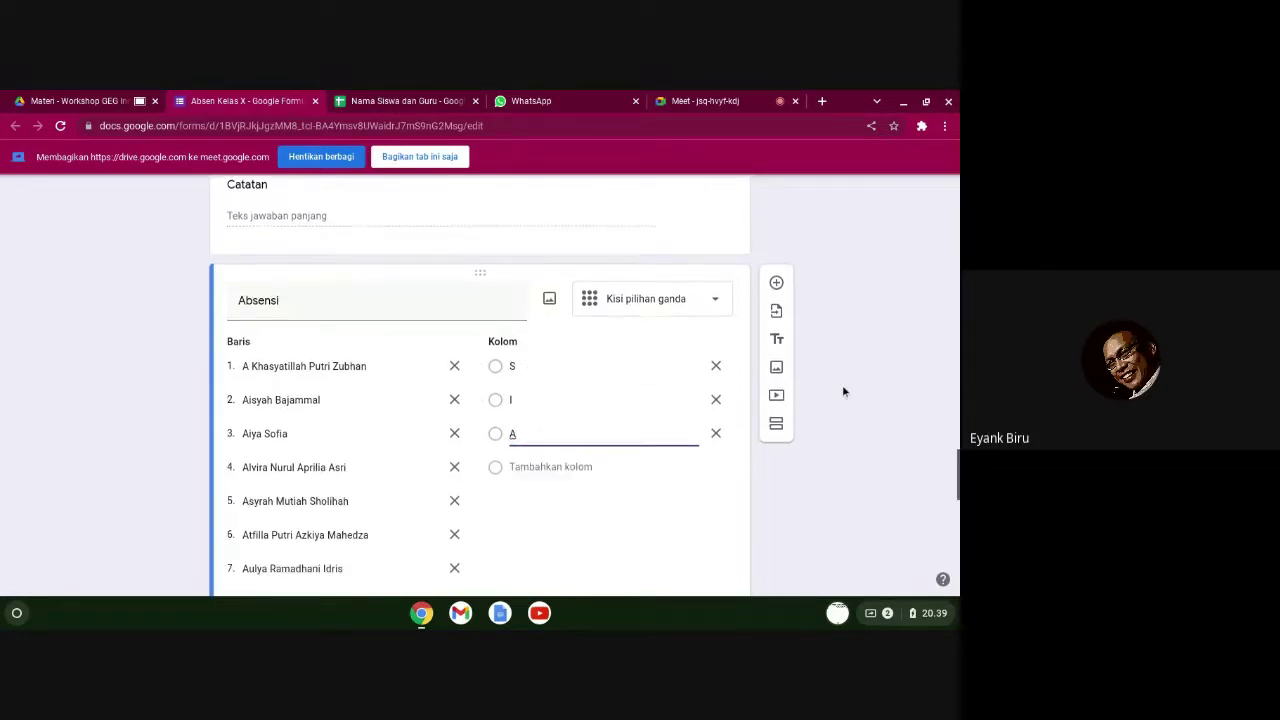
- Open a preview of the Absen Kelas X form and dismiss the notice about automatically saved answers
scroll(842, 384, "up", 5)
scroll(842, 391, "up", 15)
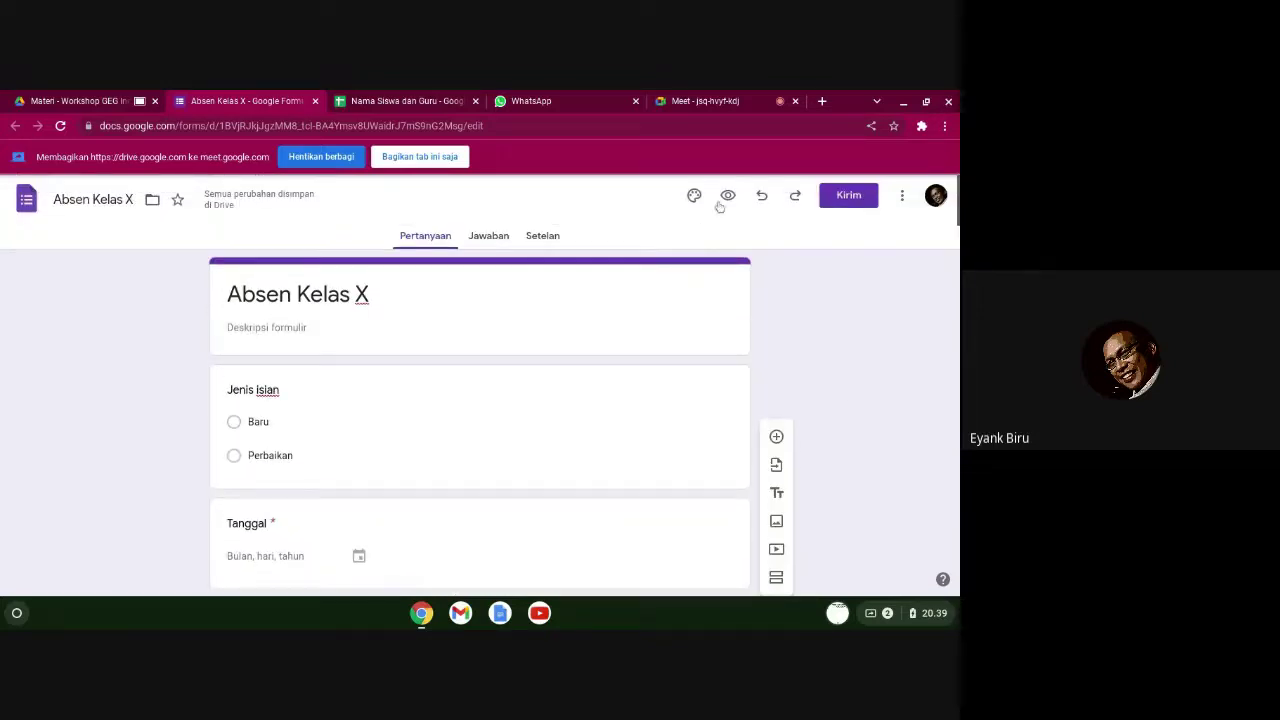
left_click(729, 198)
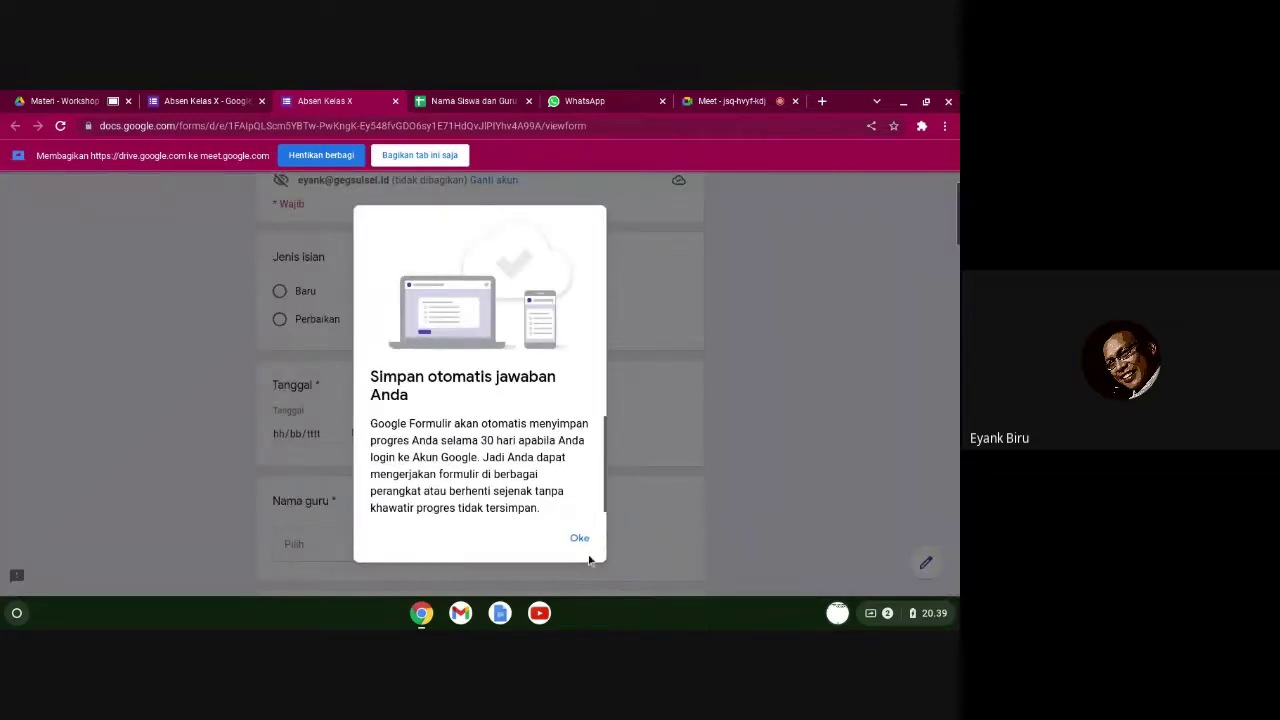
left_click(578, 538)
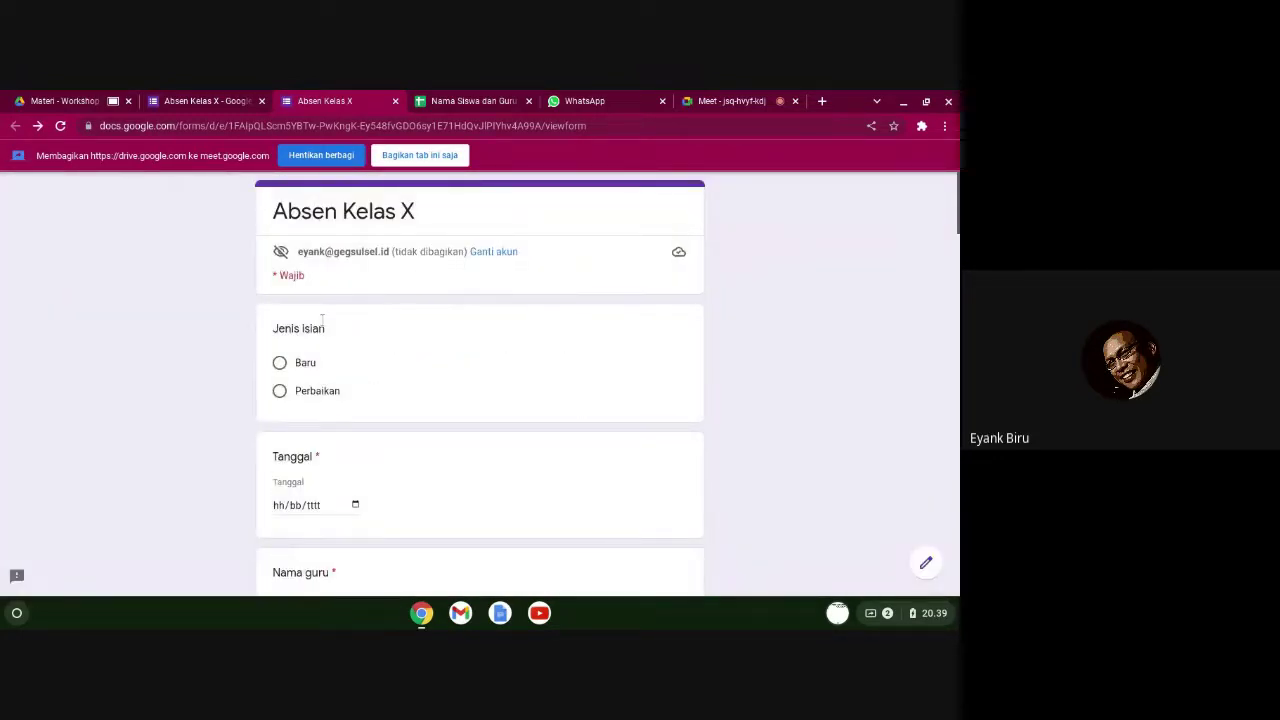
scroll(398, 395, "down", 1)
scroll(400, 422, "down", 1)
scroll(458, 425, "down", 1)
scroll(466, 436, "down", 2)
- In the form preview, choose the second listed teacher for the Nama guru question
left_click(438, 333)
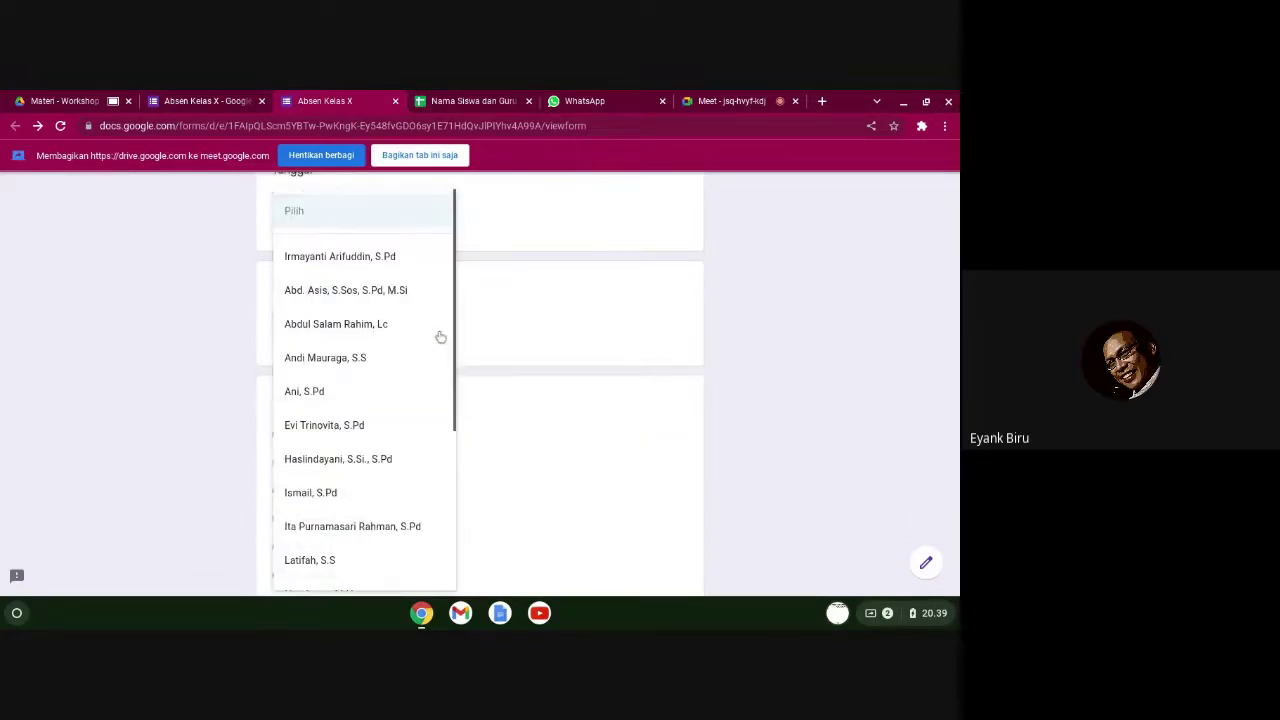
left_click(499, 324)
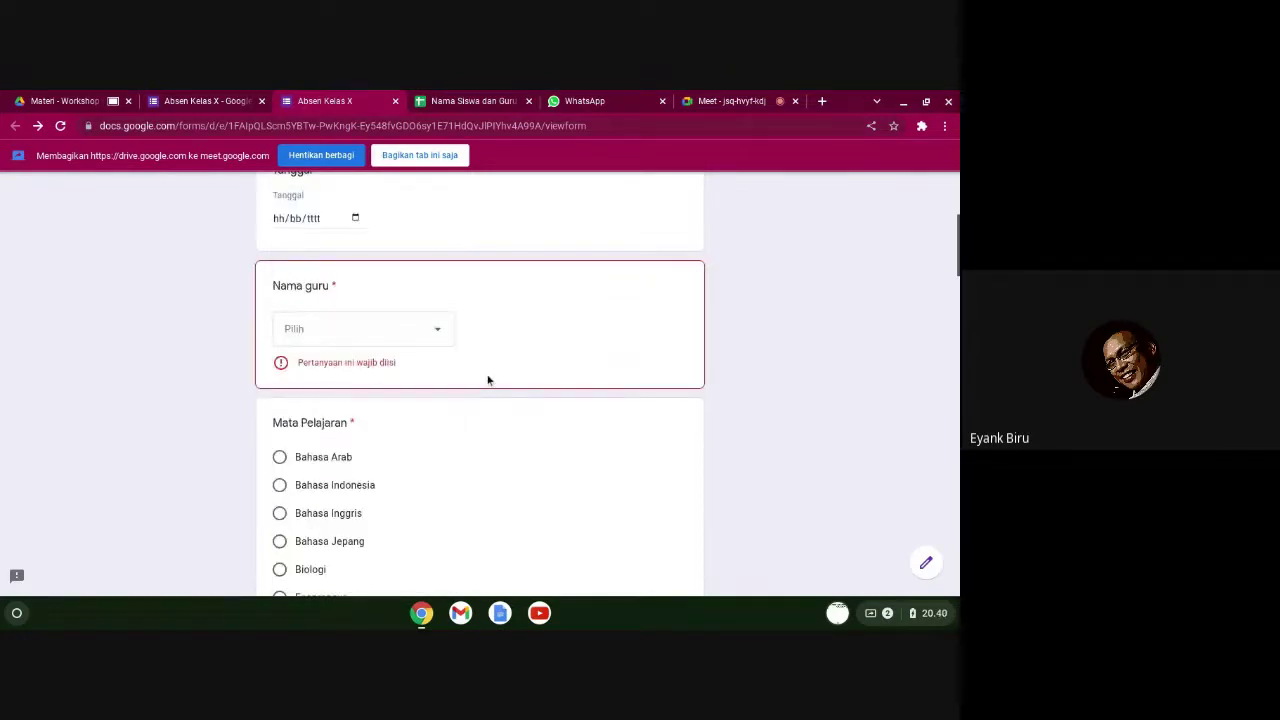
left_click(437, 332)
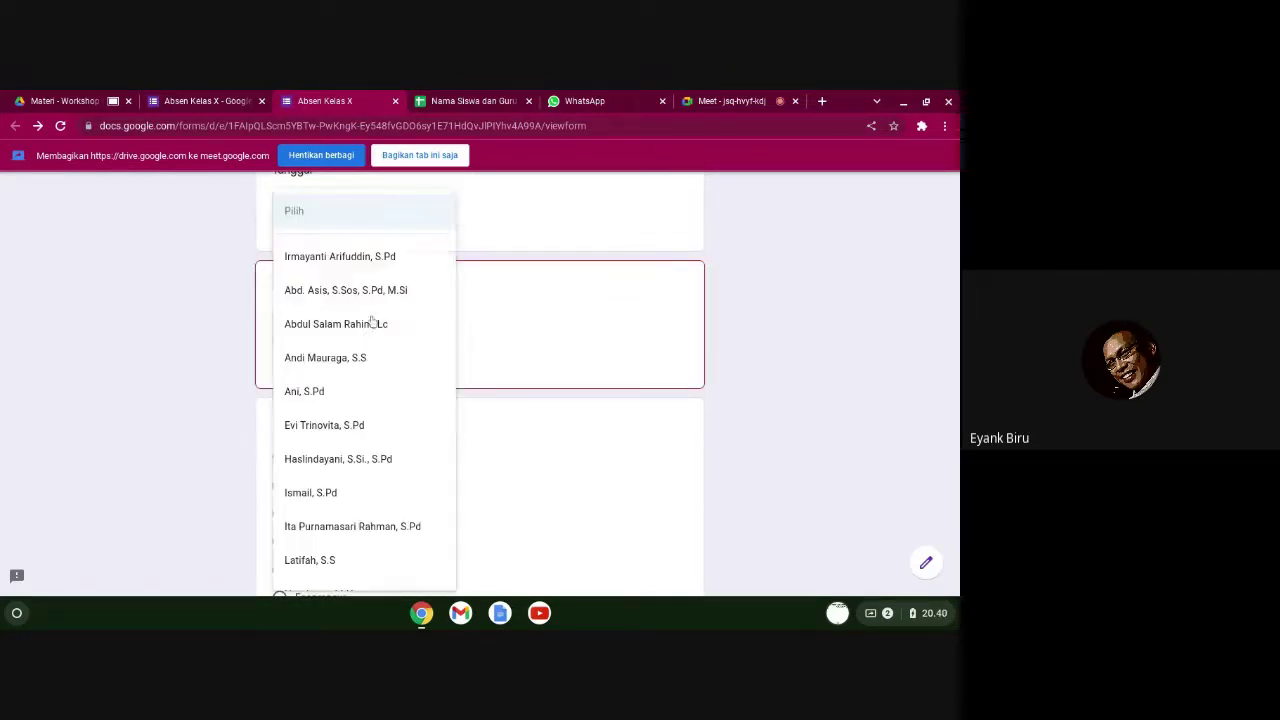
left_click(361, 292)
- Answer the Mata Pelajaran question in the preview with Sosiologi
scroll(499, 398, "down", 1)
scroll(499, 398, "down", 5)
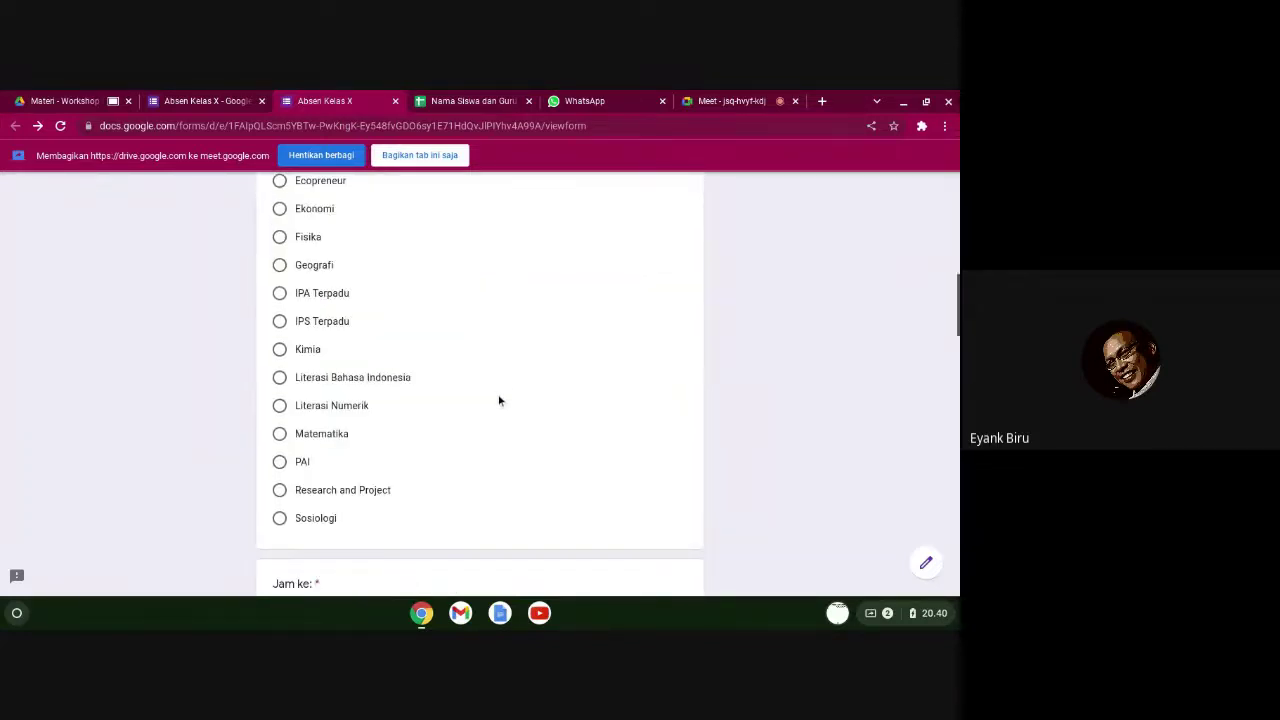
scroll(499, 400, "up", 3)
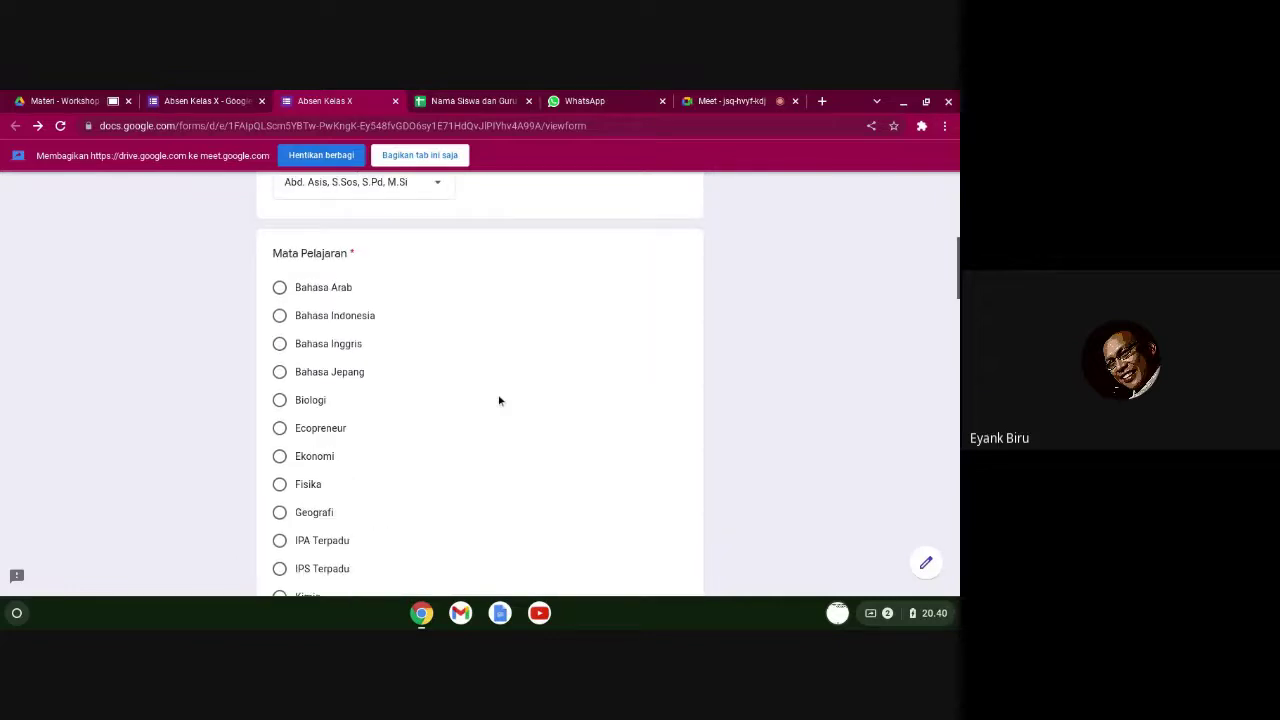
scroll(384, 366, "down", 6)
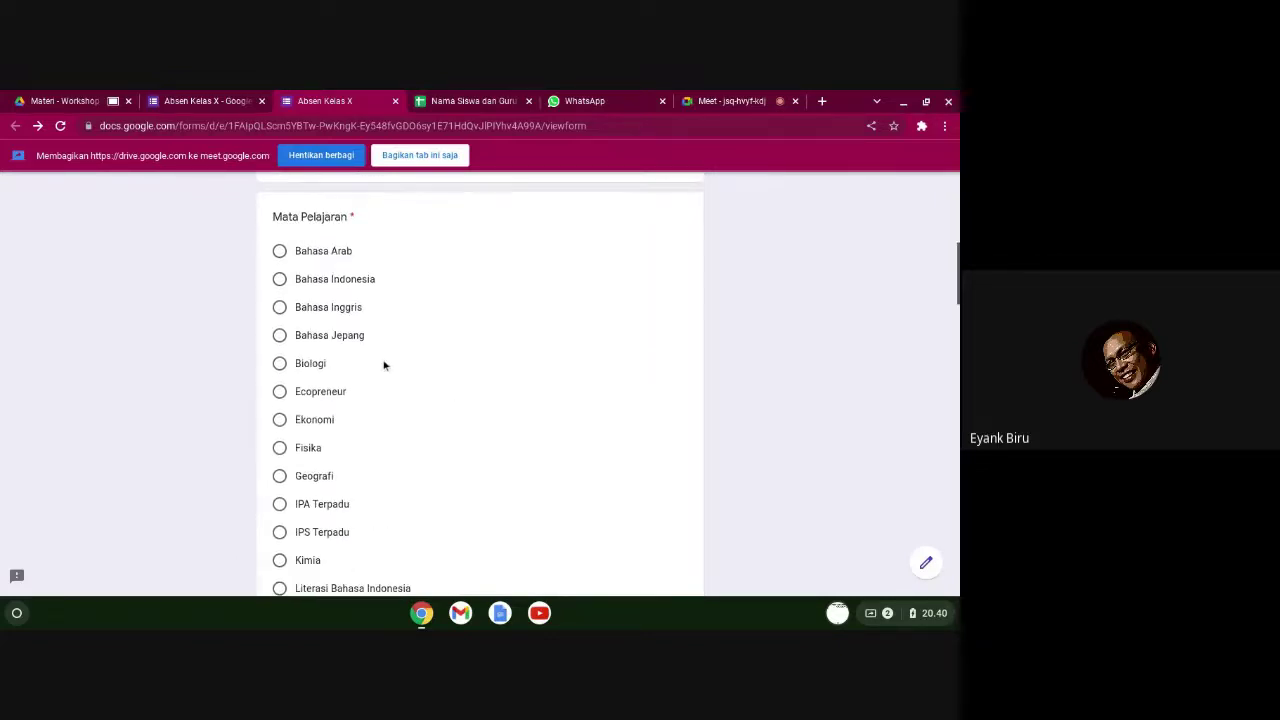
scroll(384, 367, "up", 1)
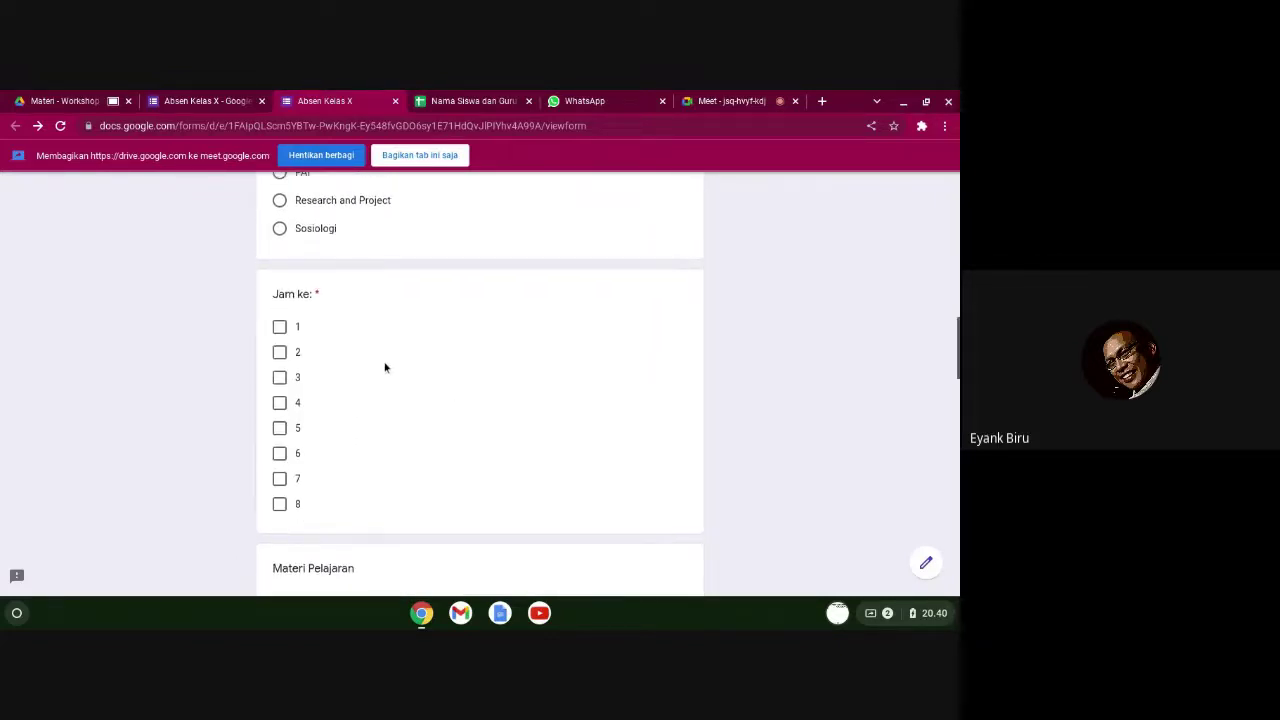
scroll(384, 367, "up", 3)
left_click(320, 352)
scroll(455, 405, "down", 2)
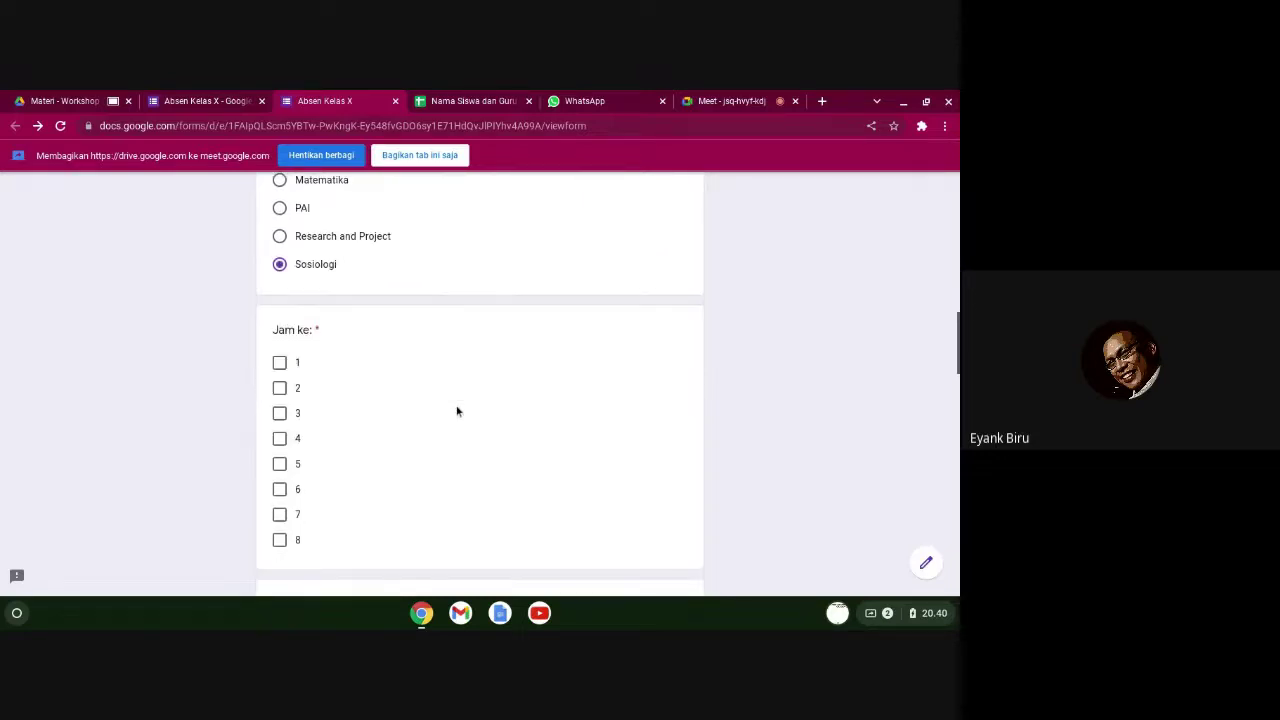
- Select lesson hours 1 and 2 for the Jam ke: question in the preview
scroll(320, 374, "down", 1)
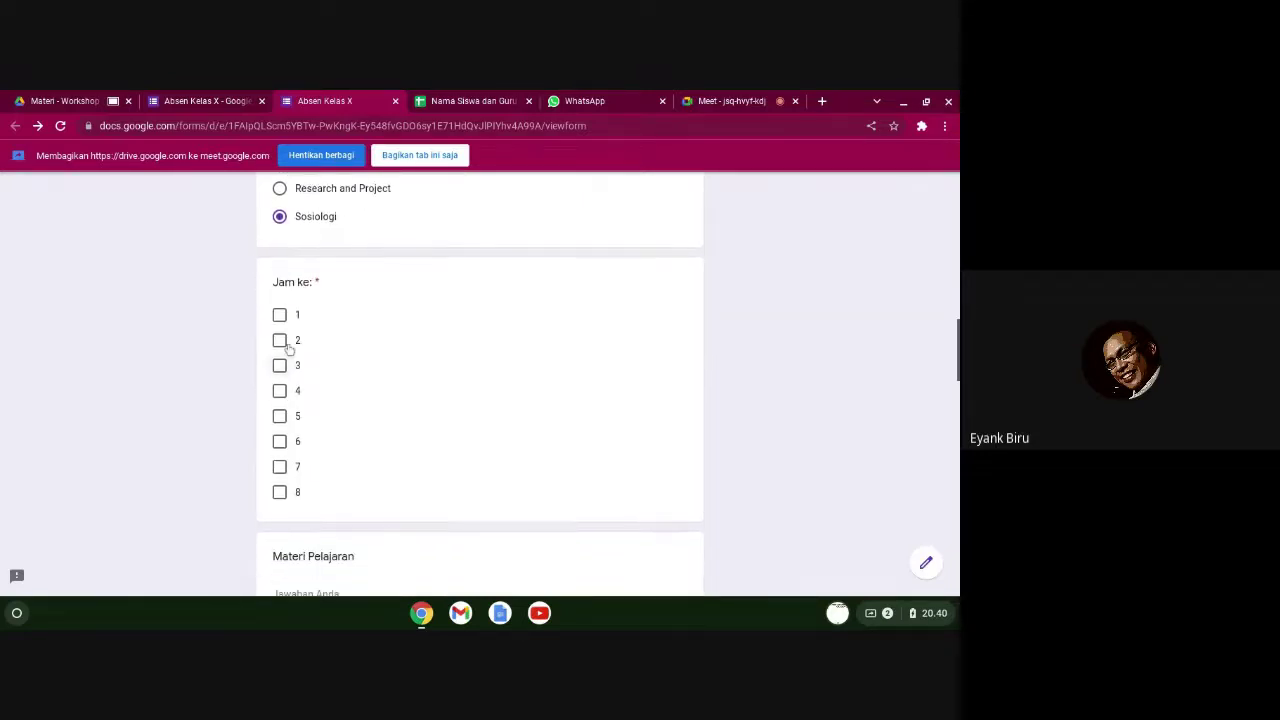
left_click(279, 315)
left_click(279, 340)
scroll(440, 384, "down", 3)
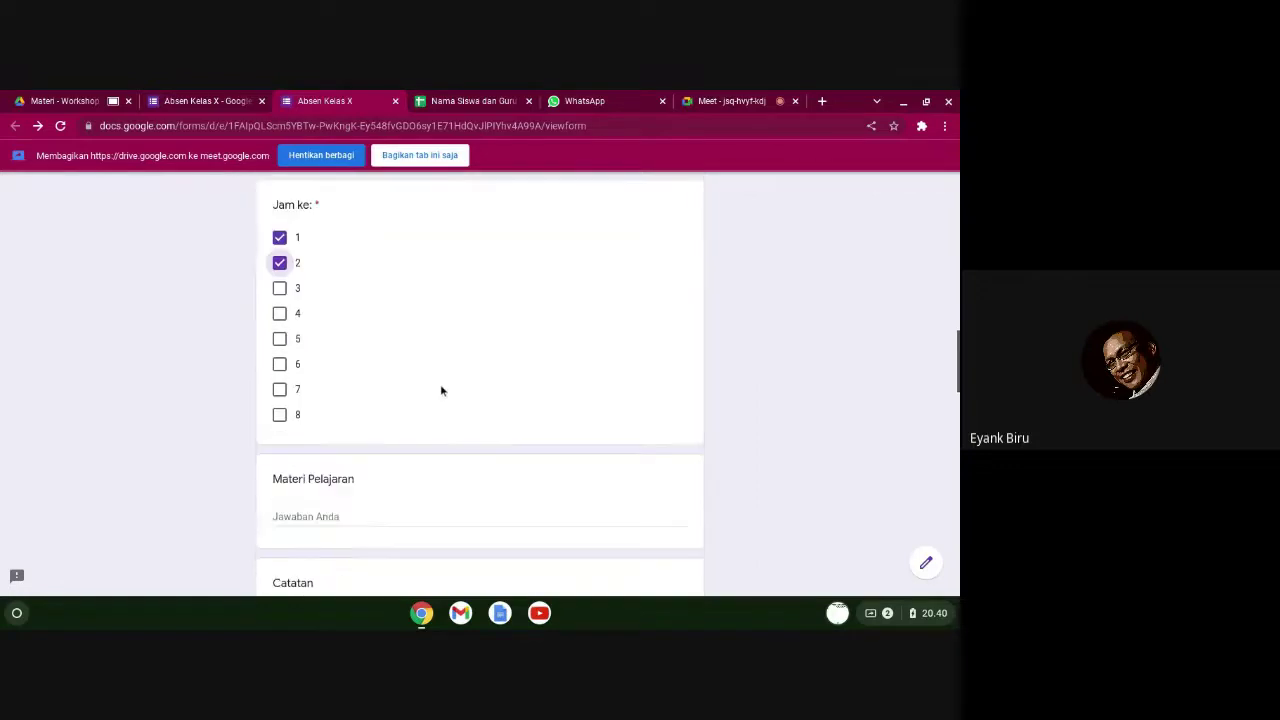
- In the preview's Absensi grid, mark the fourth student as S and the seventh student as A
scroll(405, 405, "down", 1)
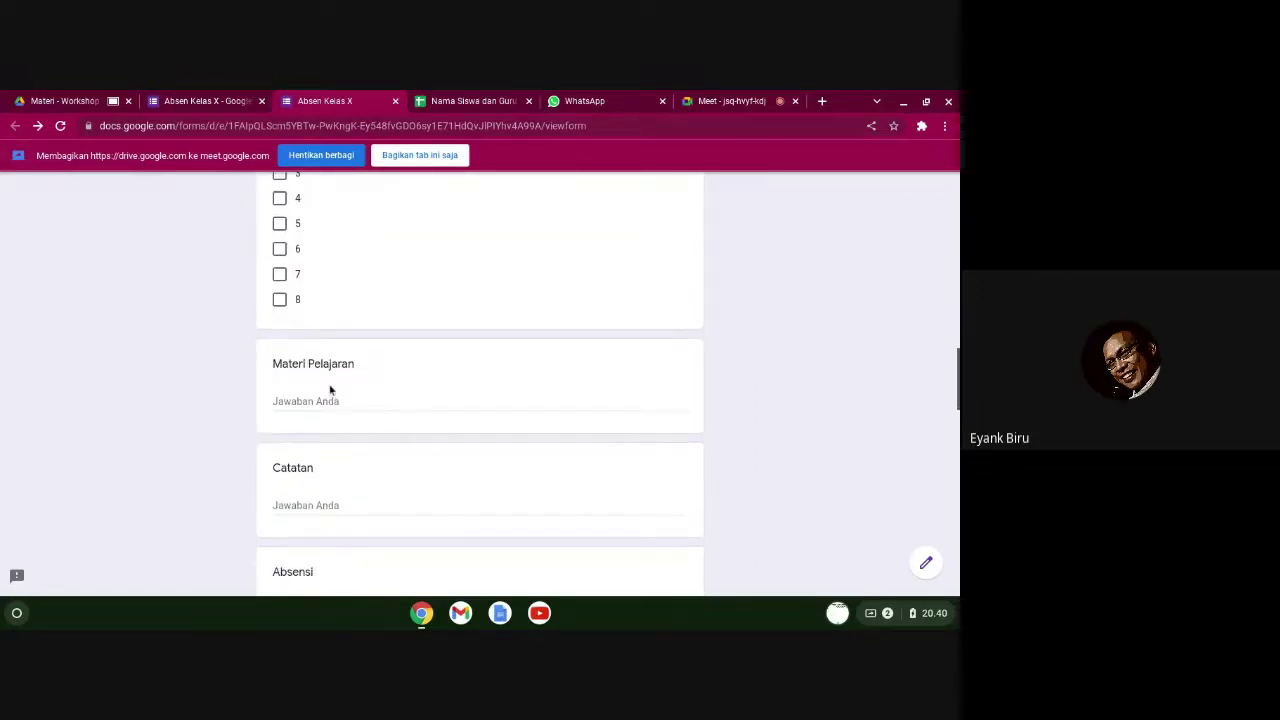
scroll(384, 414, "down", 5)
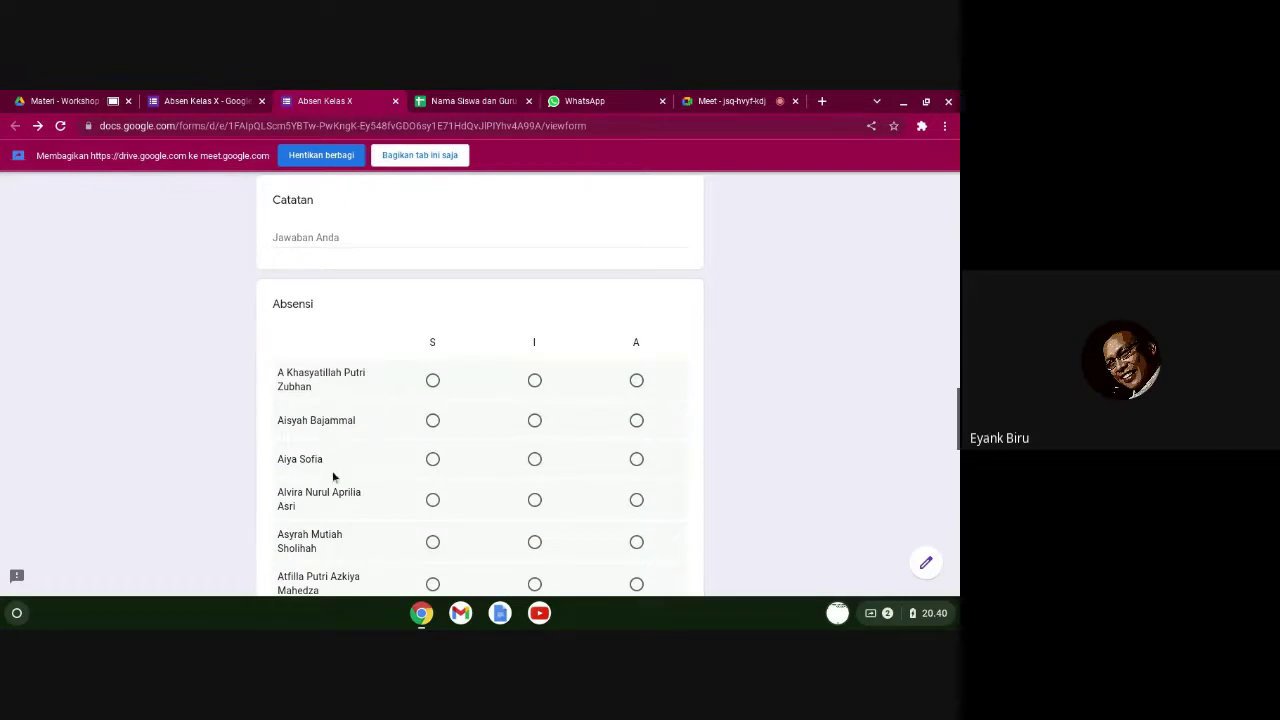
scroll(333, 476, "down", 1)
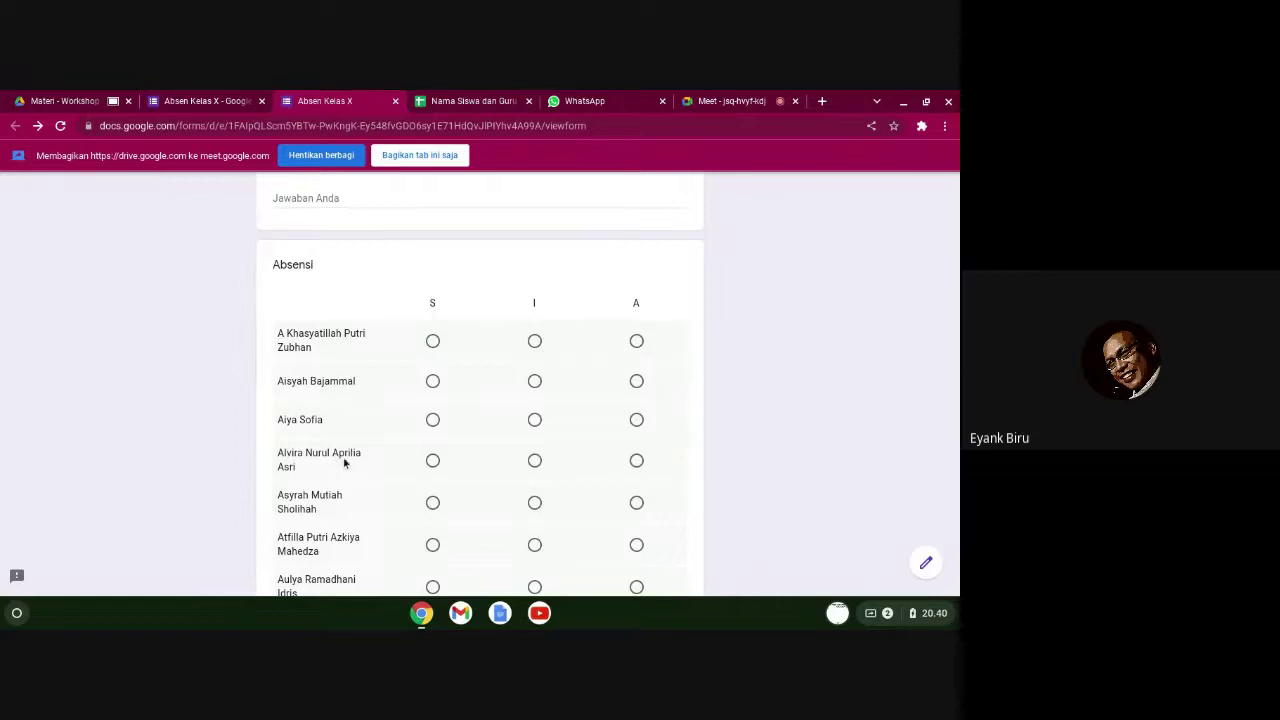
scroll(344, 462, "down", 1)
scroll(344, 462, "down", 1)
left_click(433, 432)
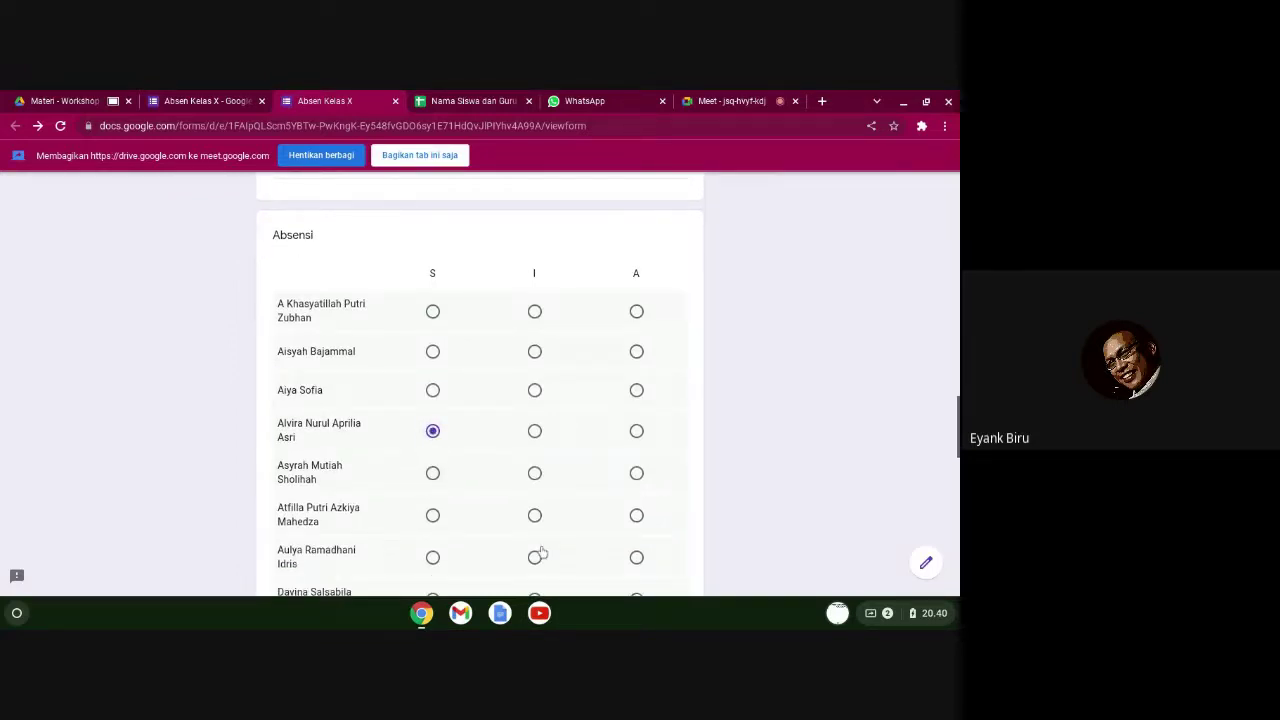
left_click(637, 557)
scroll(530, 520, "down", 2)
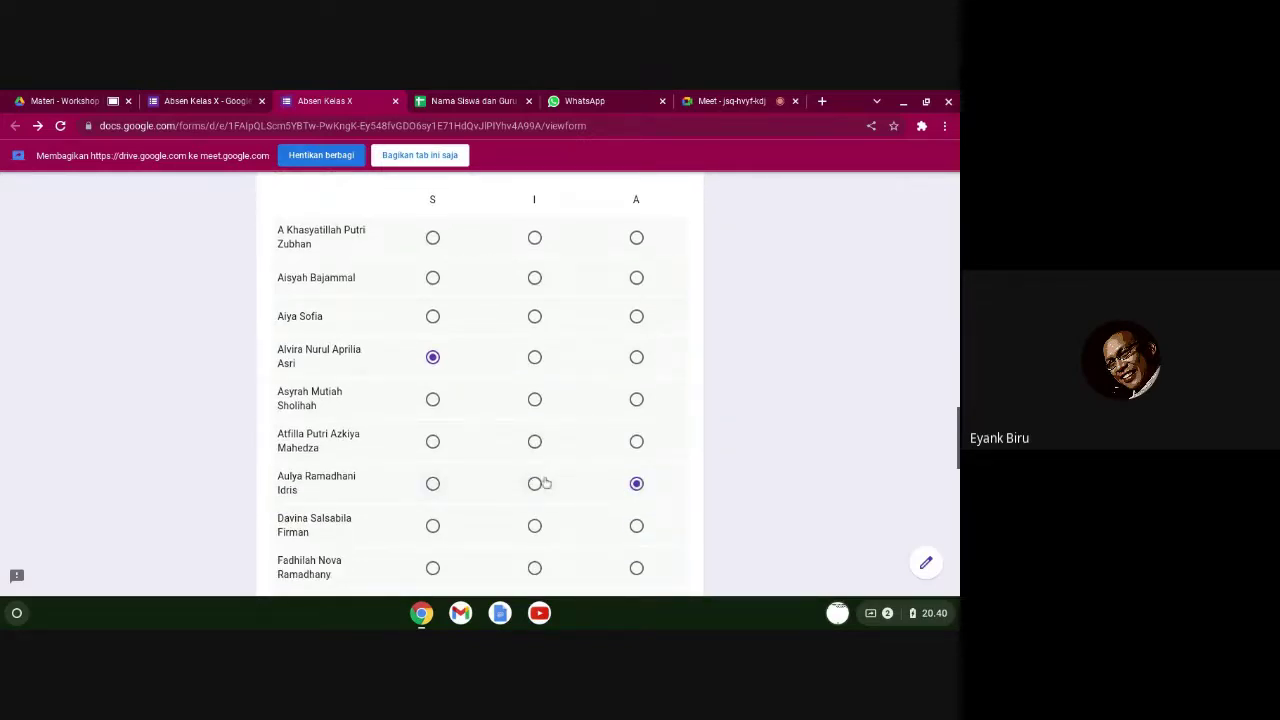
scroll(540, 483, "down", 10)
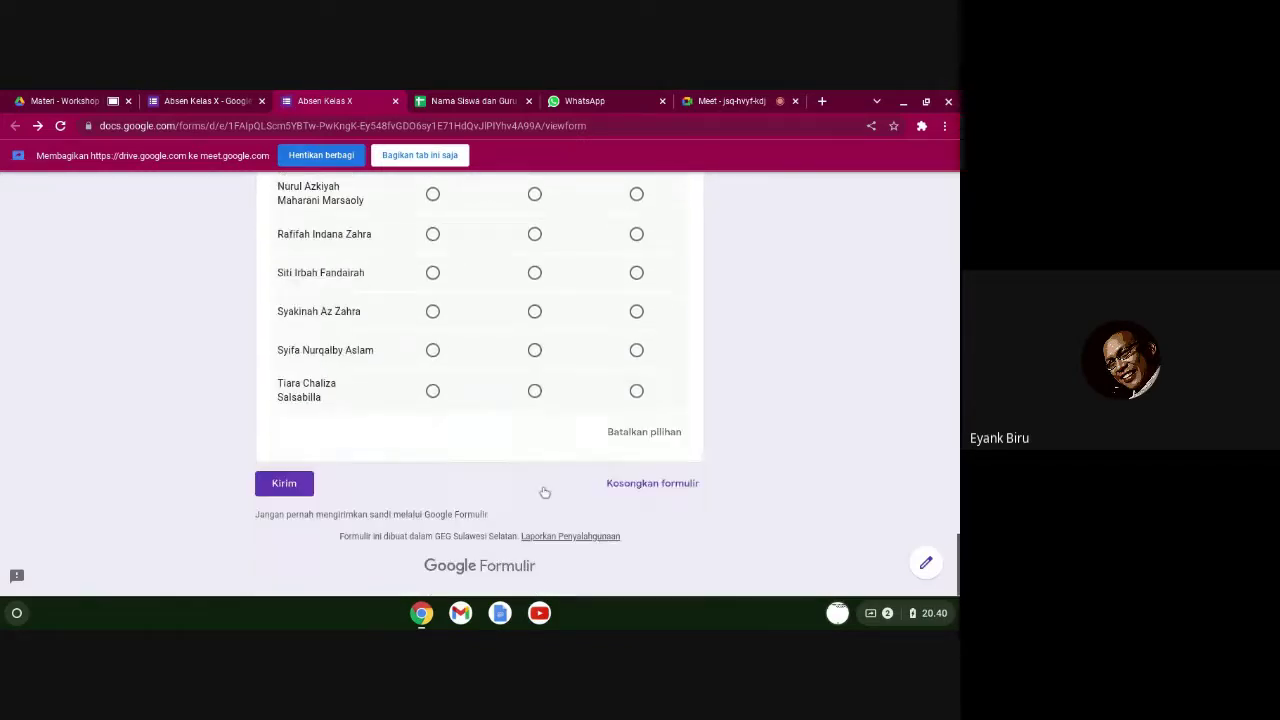
scroll(543, 491, "up", 10)
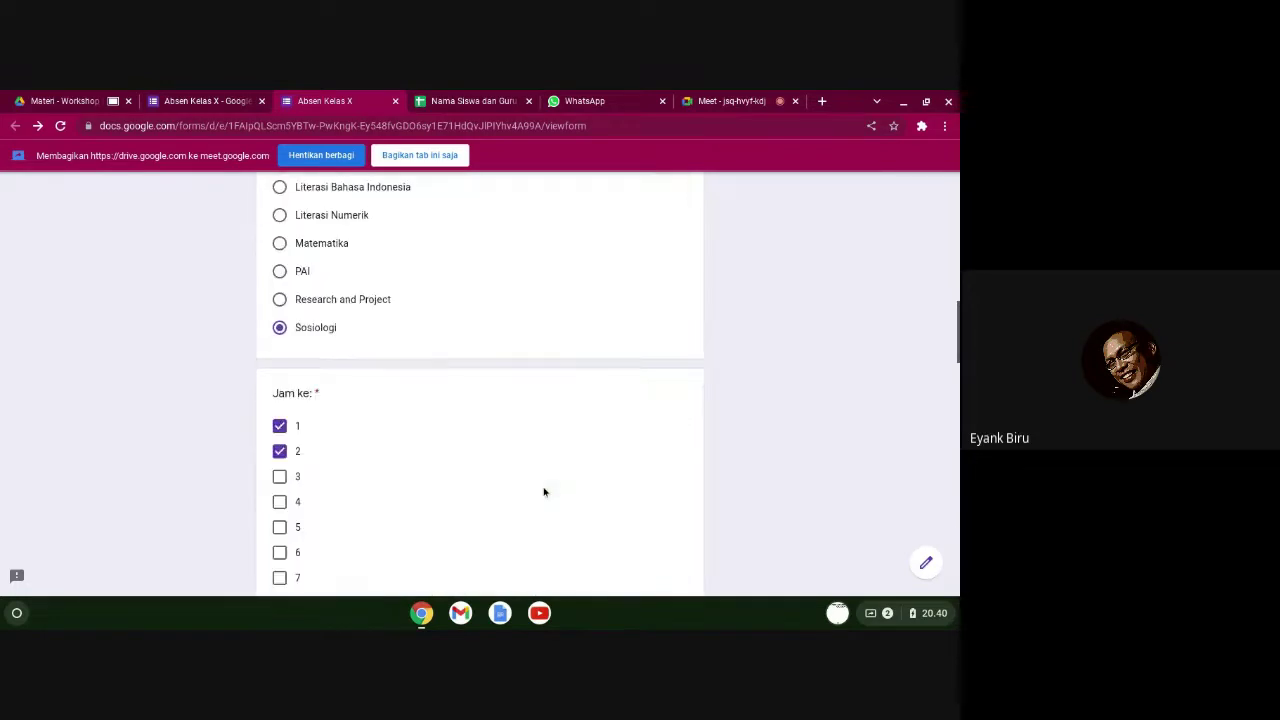
- Return to the form editor and change the Mata Pelajaran question's type to Drop-down
left_click(215, 104)
scroll(416, 434, "down", 10)
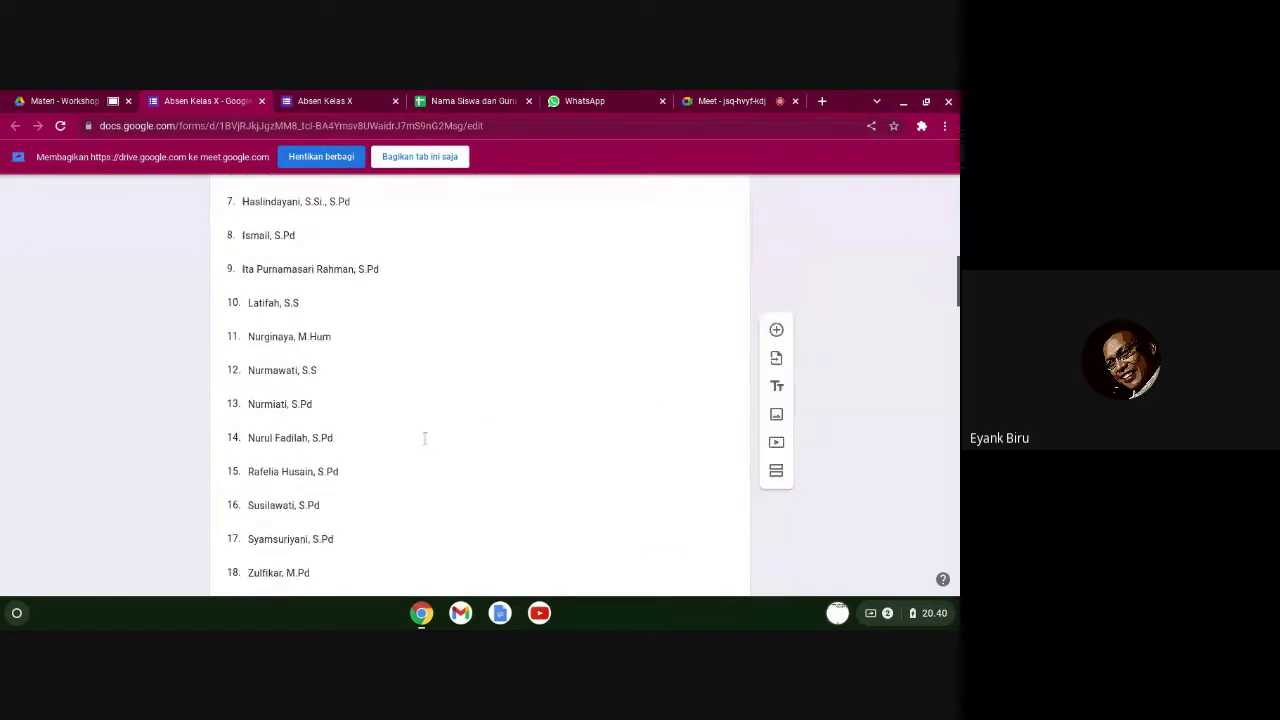
scroll(424, 437, "down", 2)
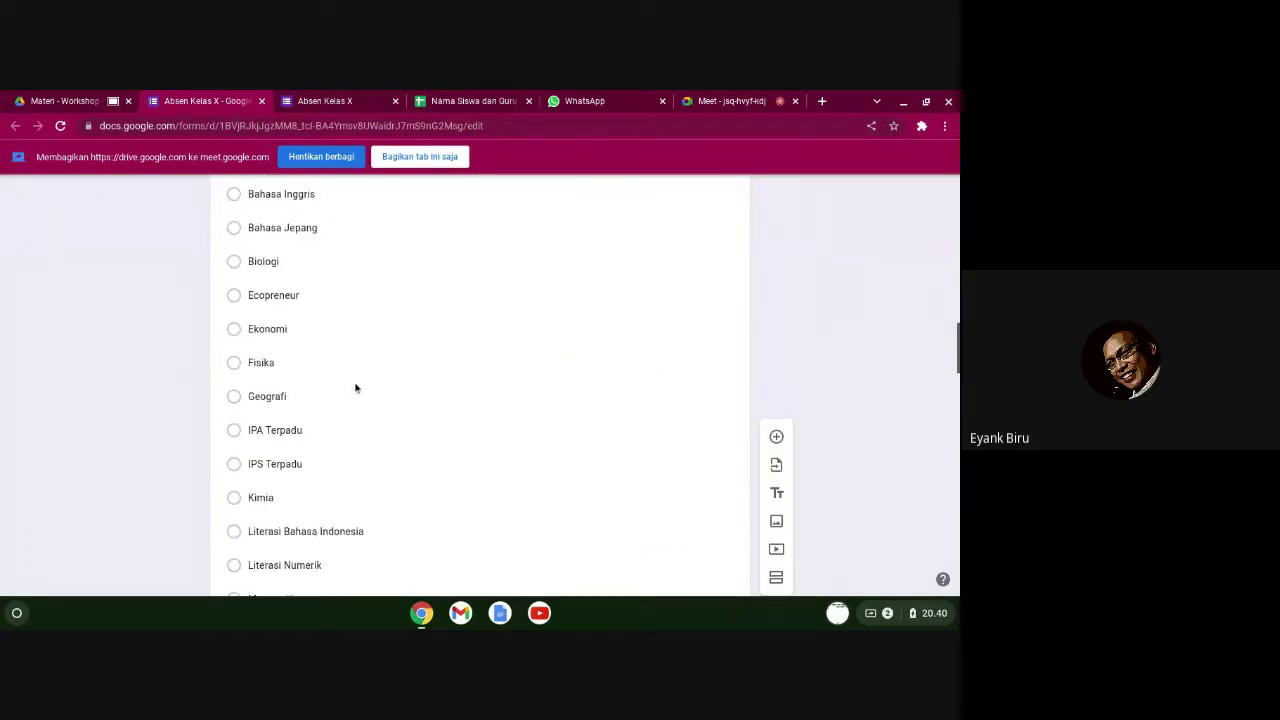
left_click(405, 395)
scroll(405, 390, "up", 2)
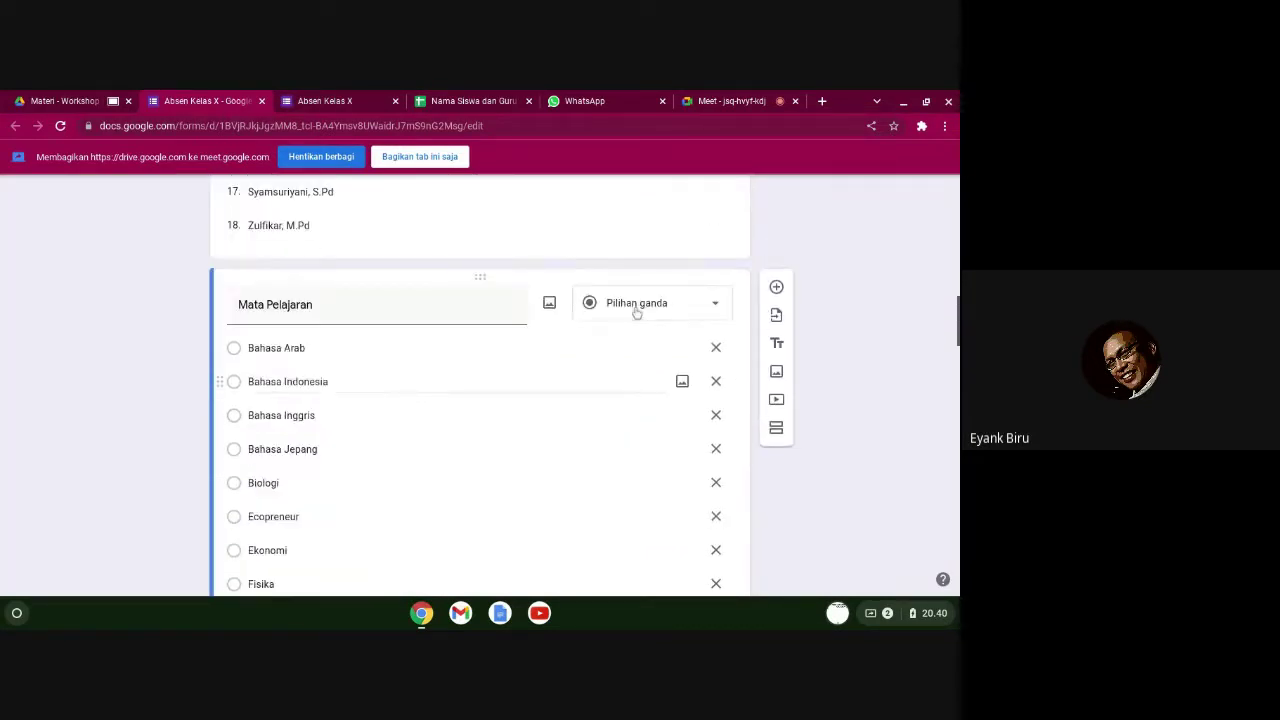
left_click(699, 308)
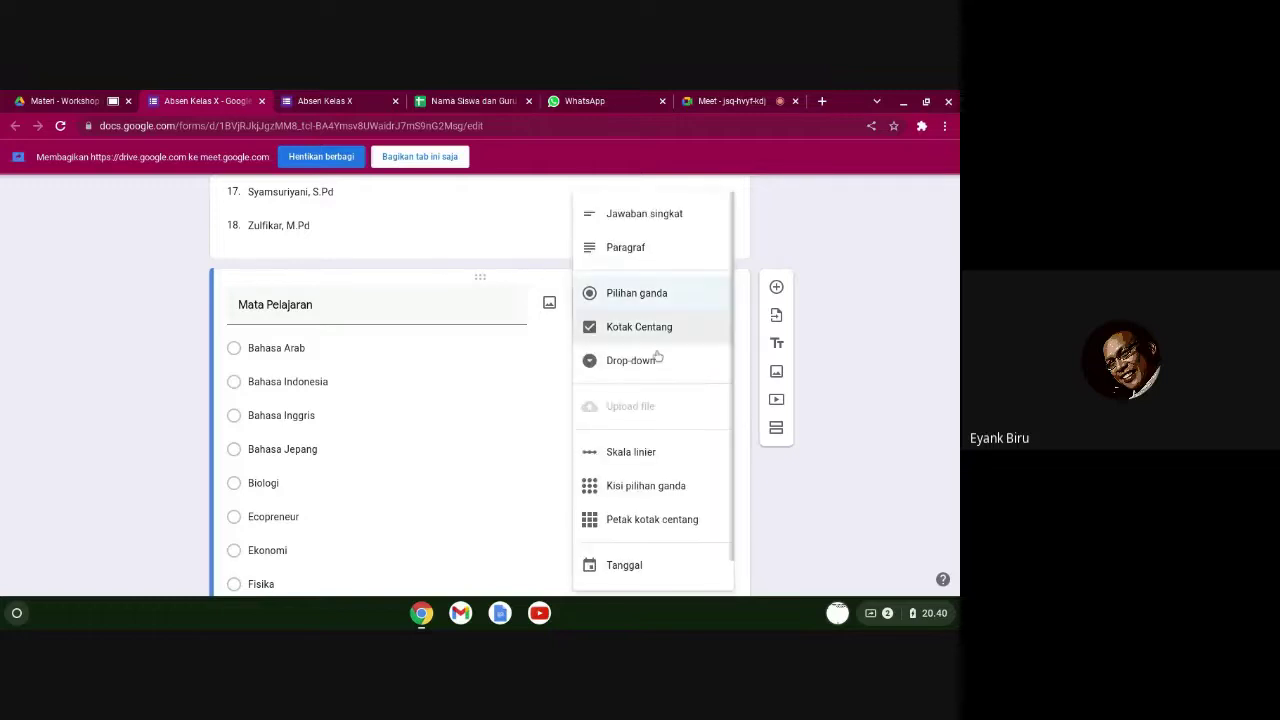
left_click(645, 364)
left_click(644, 364)
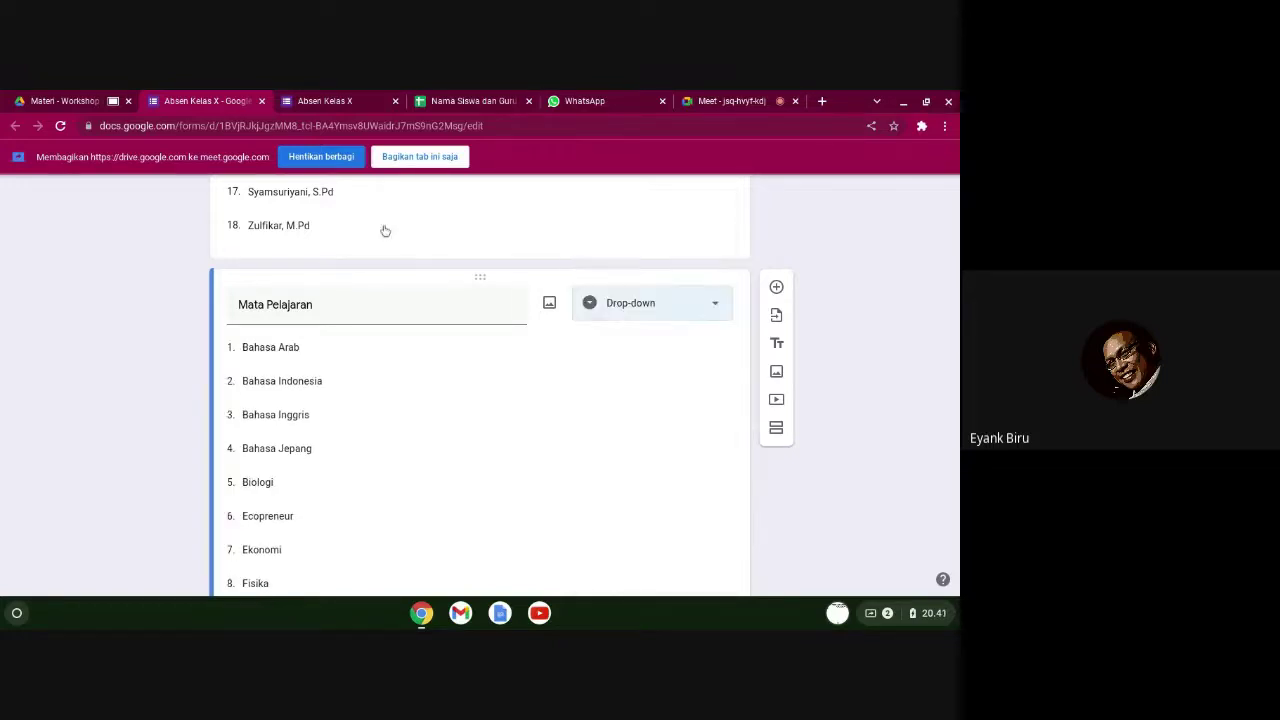
- Reload the form preview and view the Mata Pelajaran question and the beginning of the form
left_click(330, 108)
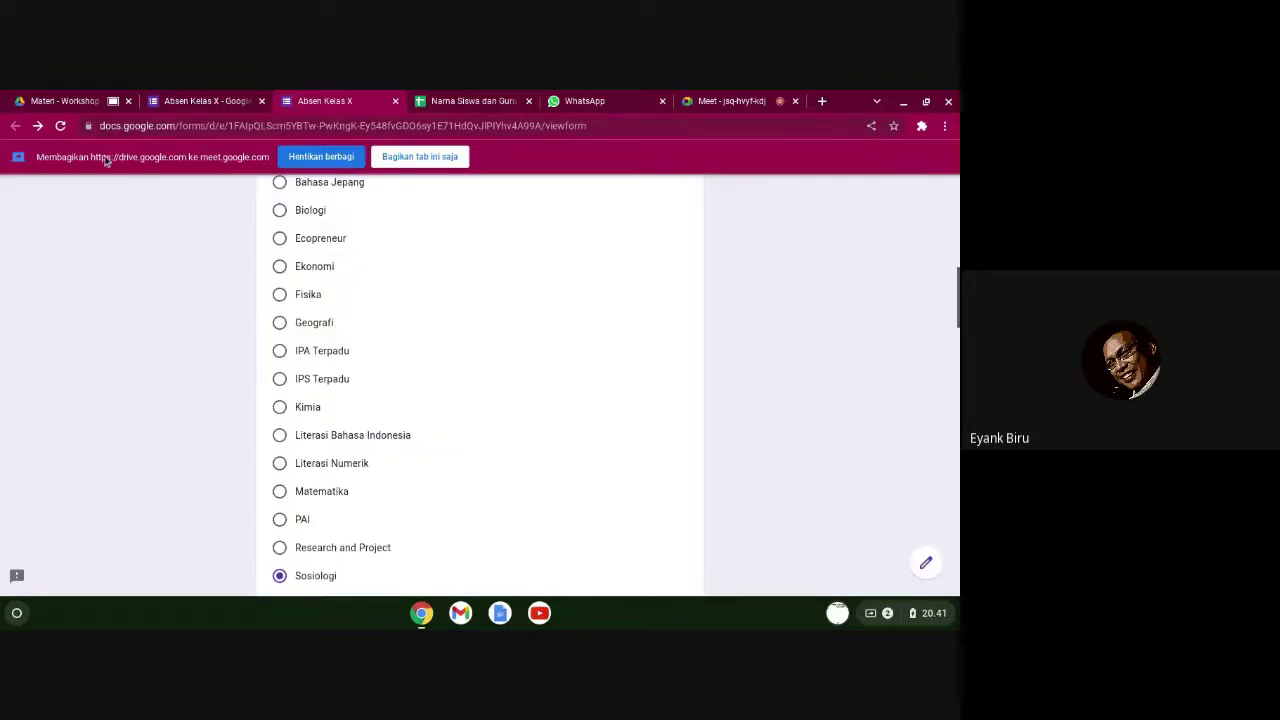
left_click(57, 127)
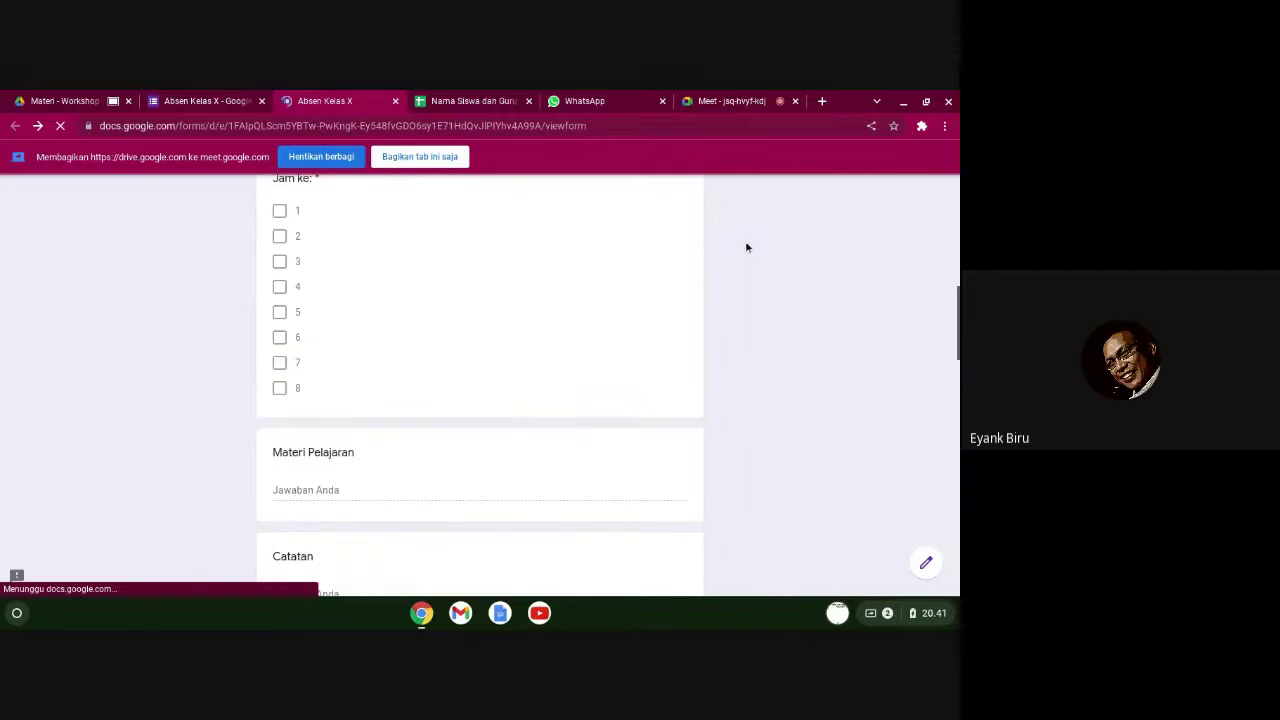
scroll(743, 363, "up", 5)
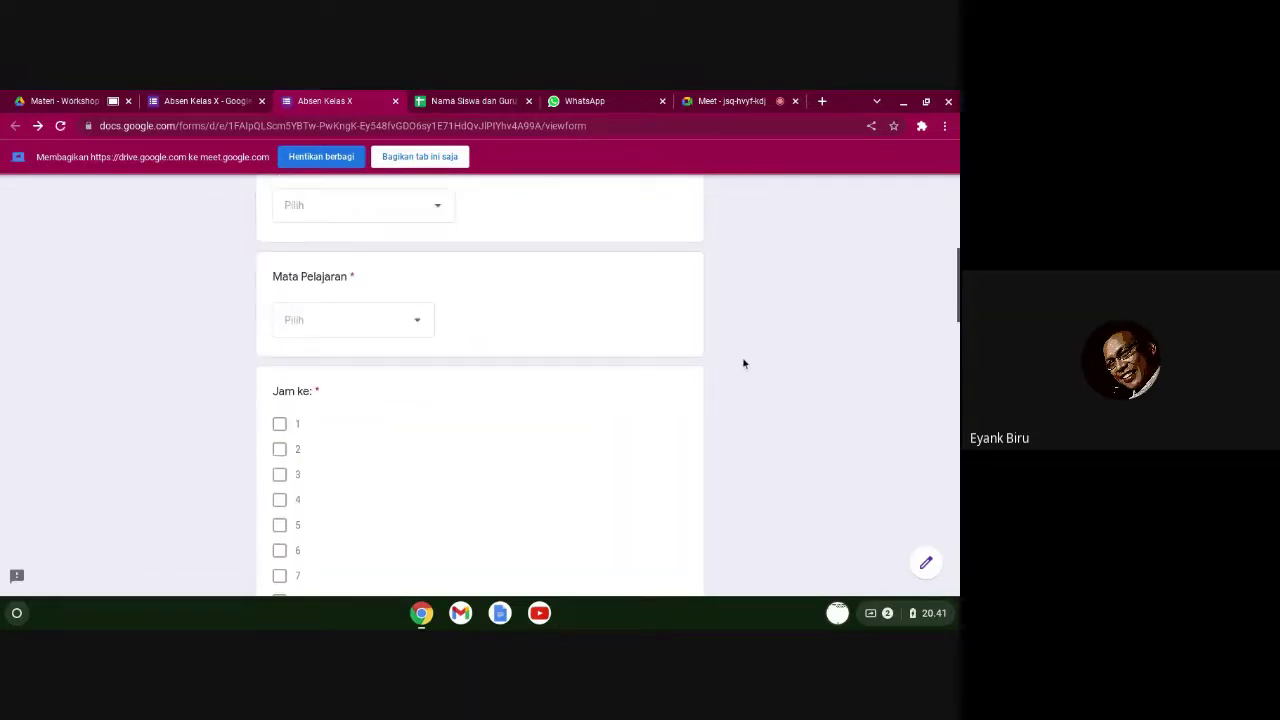
scroll(743, 363, "up", 3)
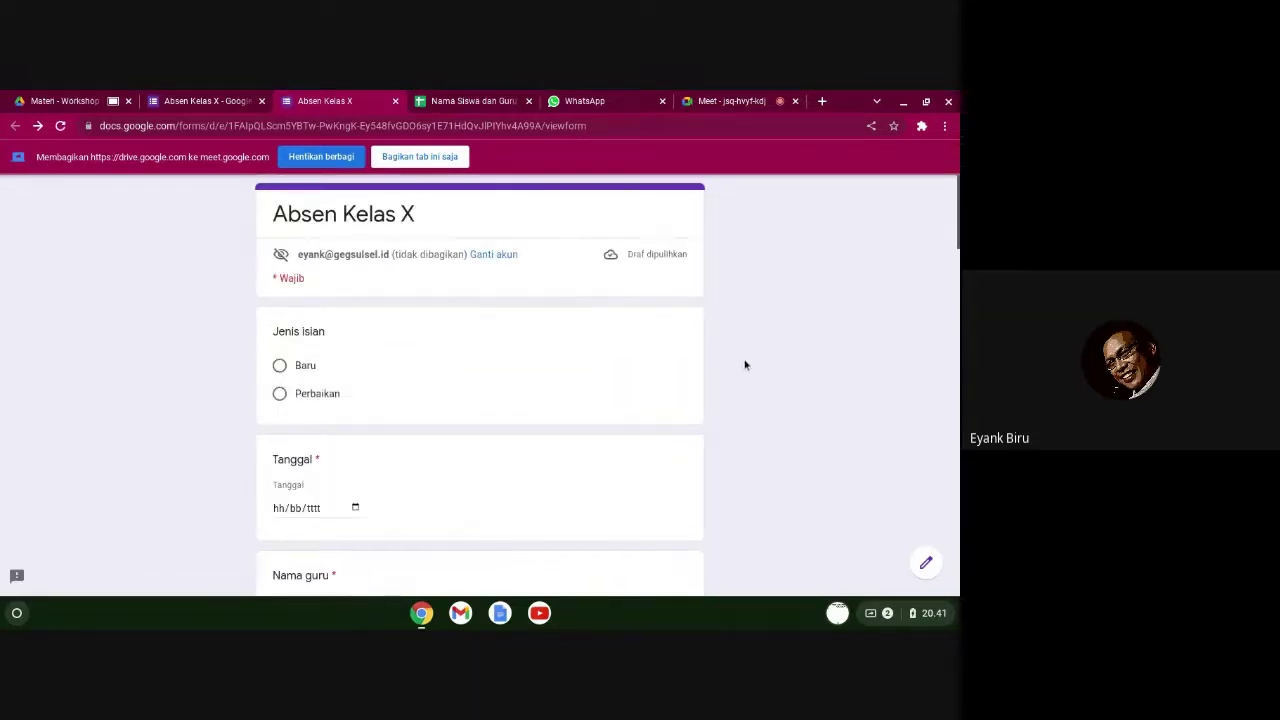
- Present the form preview tab in the Google Meet call and switch to the call
left_click(427, 157)
left_click(745, 100)
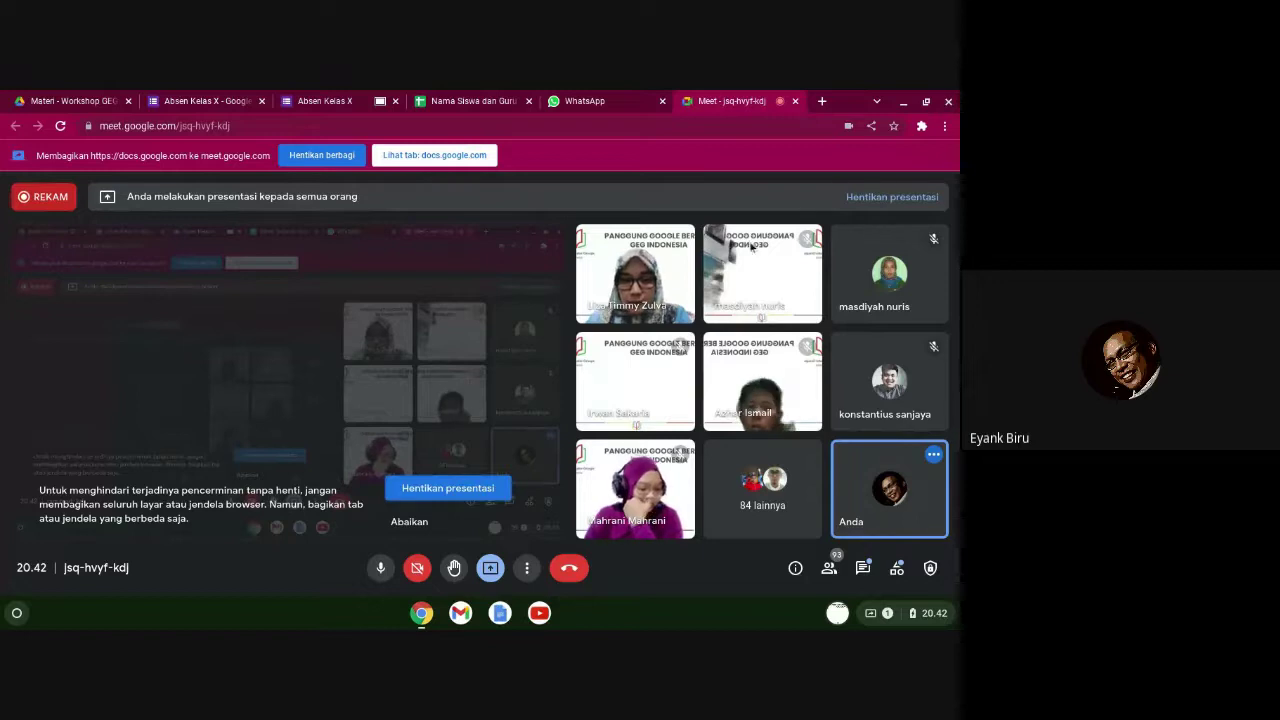
mouse_move(714, 301)
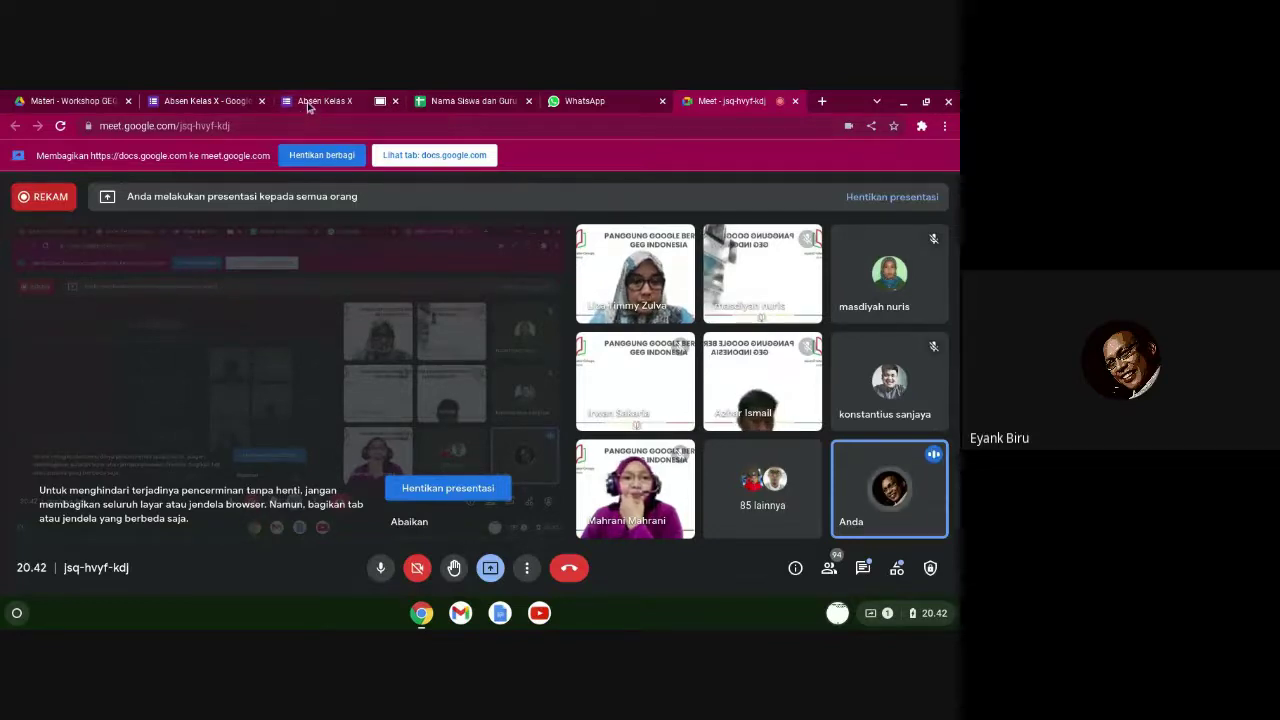
- Return to the form editor and open the Absensi grid question for editing
left_click(216, 104)
scroll(577, 397, "down", 15)
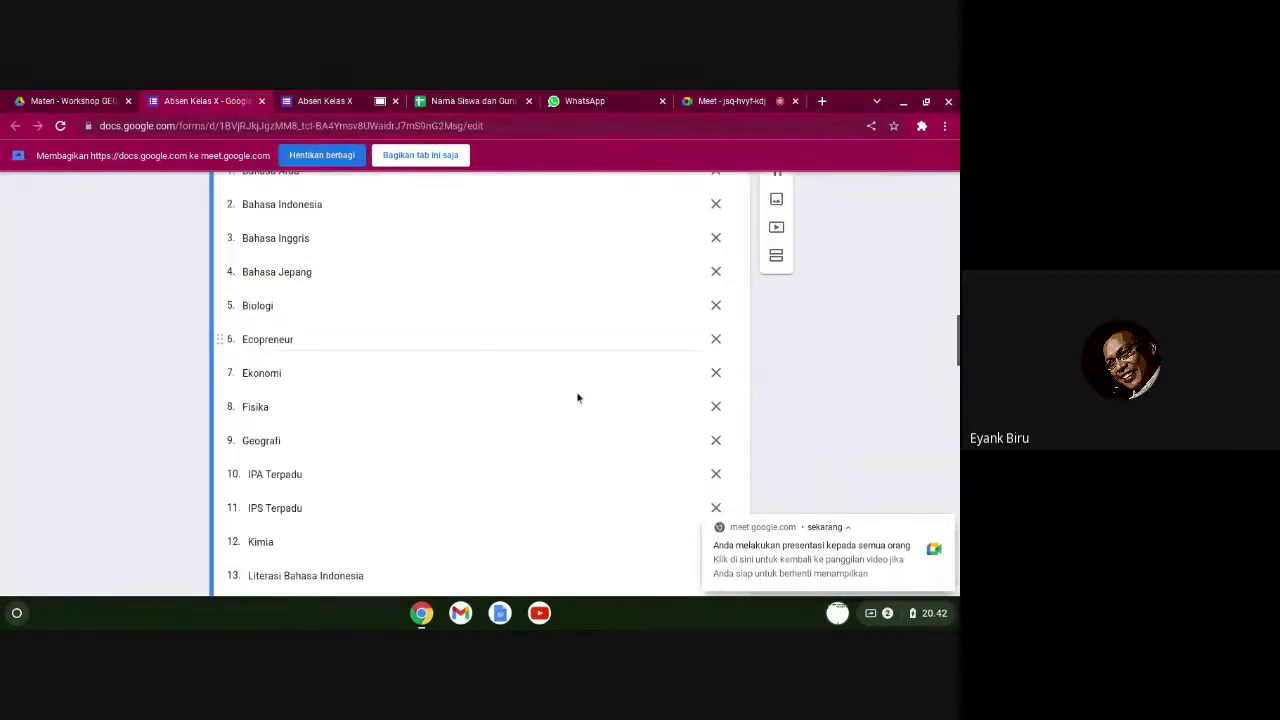
scroll(575, 398, "down", 4)
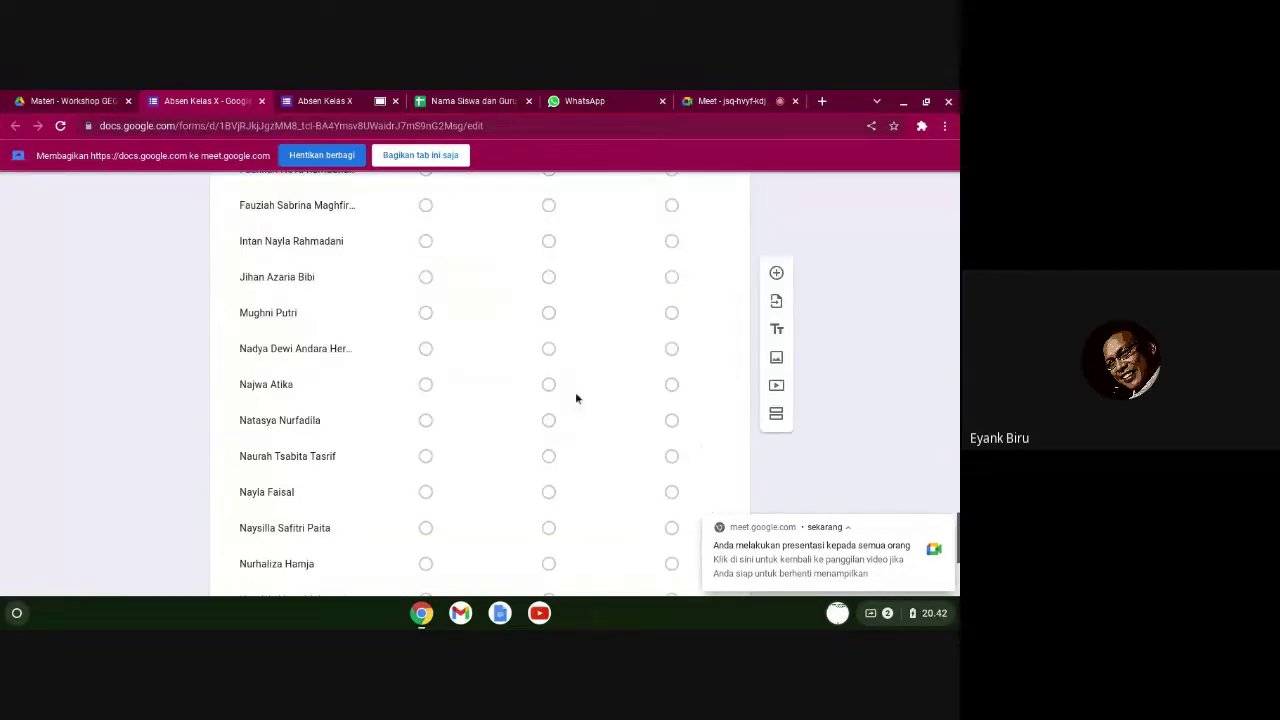
scroll(574, 397, "up", 1)
left_click(563, 389)
scroll(583, 440, "down", 1)
left_click(544, 446)
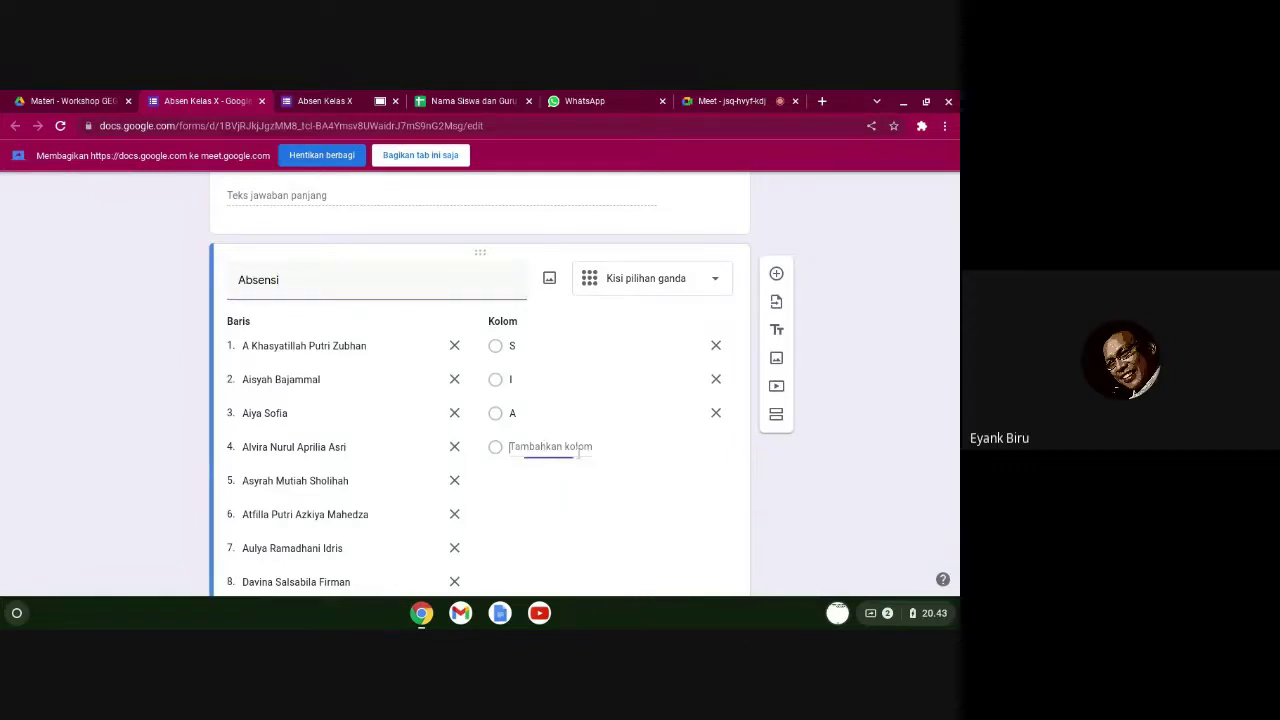
type("T")
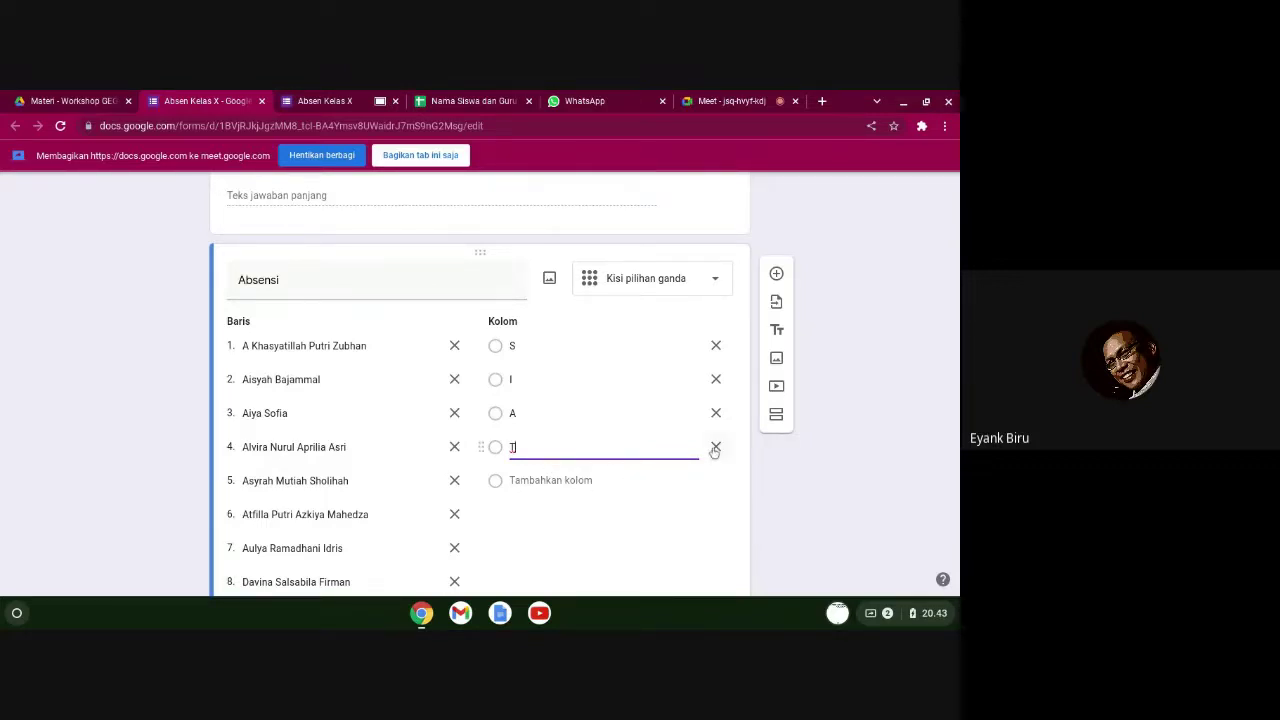
key("BackSpace")
key("BackSpace")
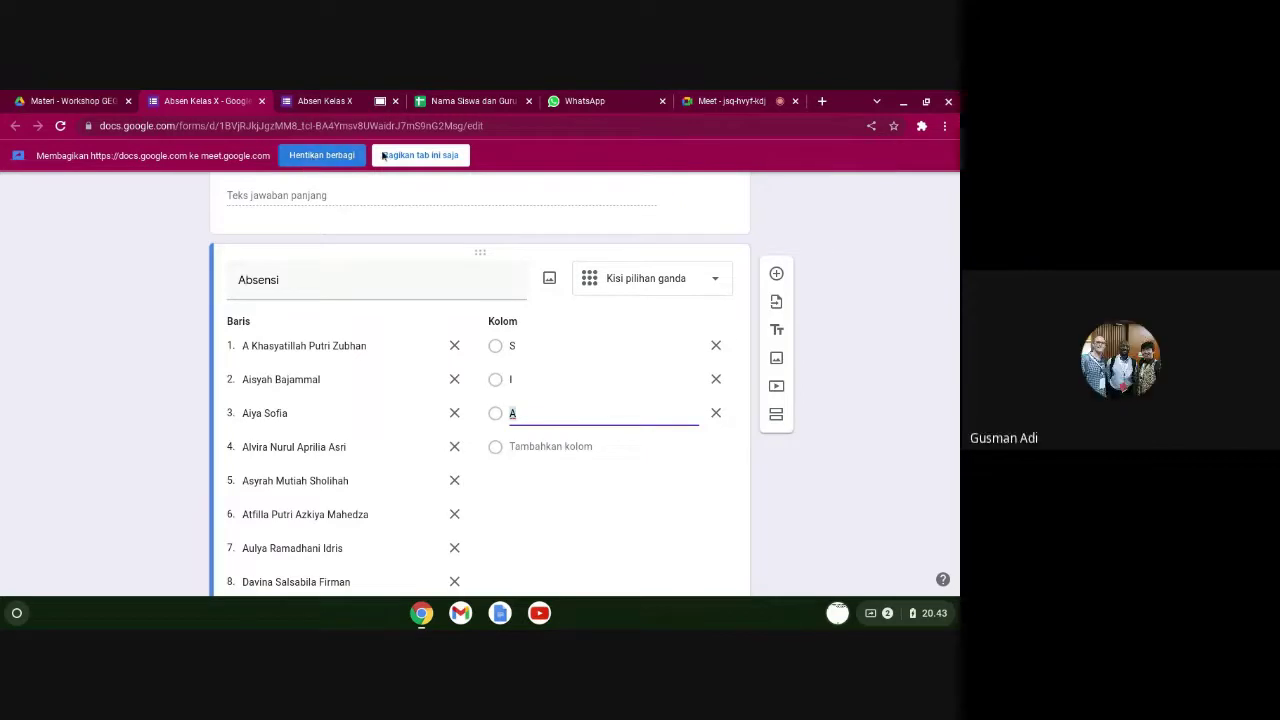
- Present the form editor tab in the Google Meet call, check the call, and return to the editor
left_click(416, 157)
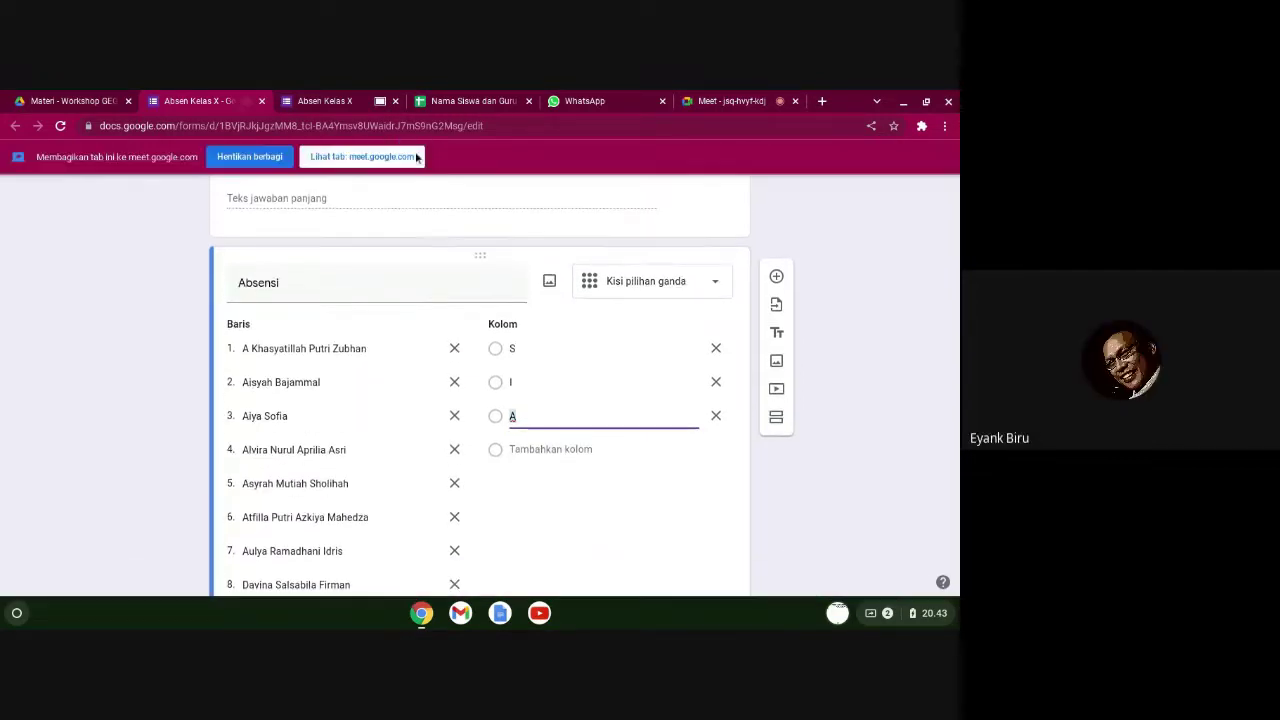
left_click(728, 100)
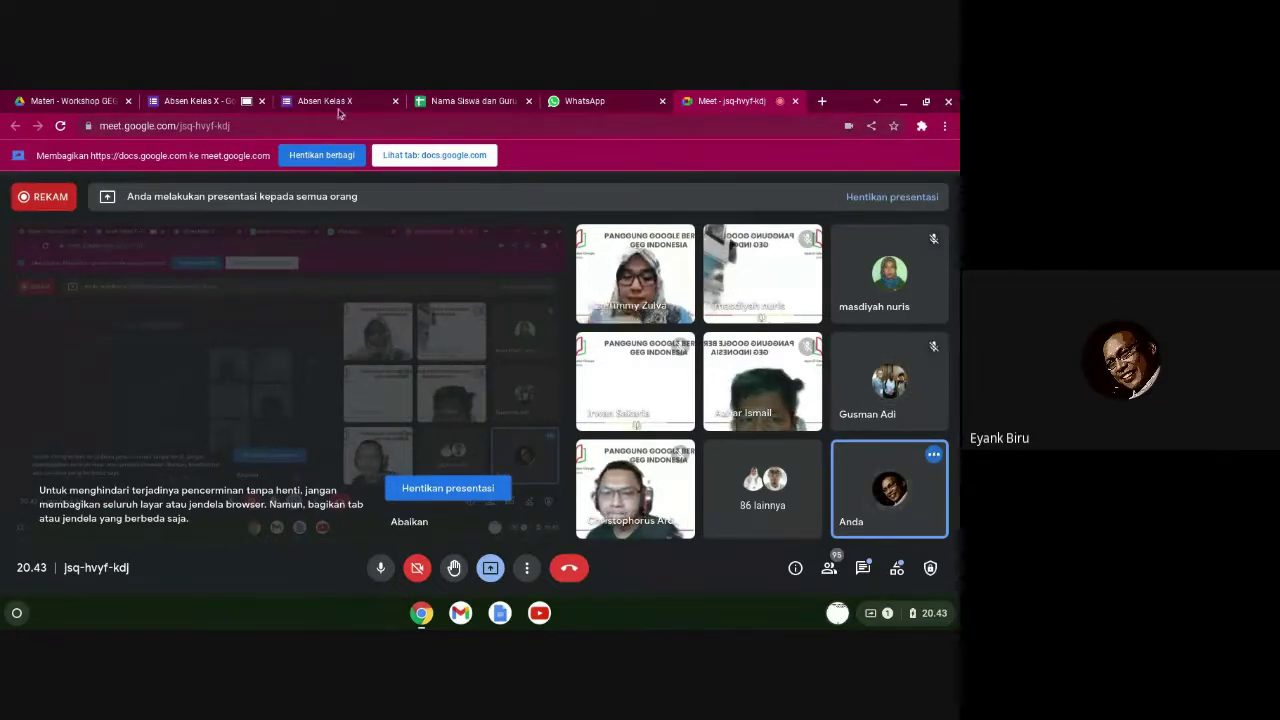
left_click(200, 101)
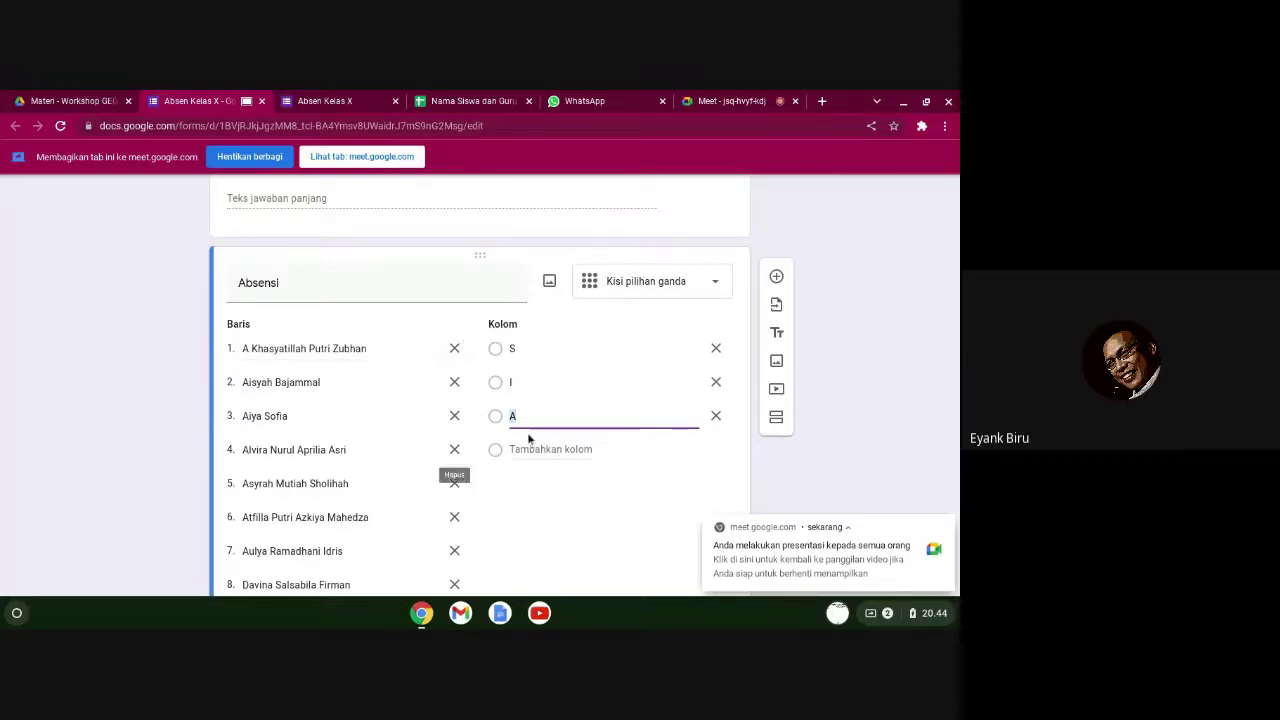
left_click(858, 400)
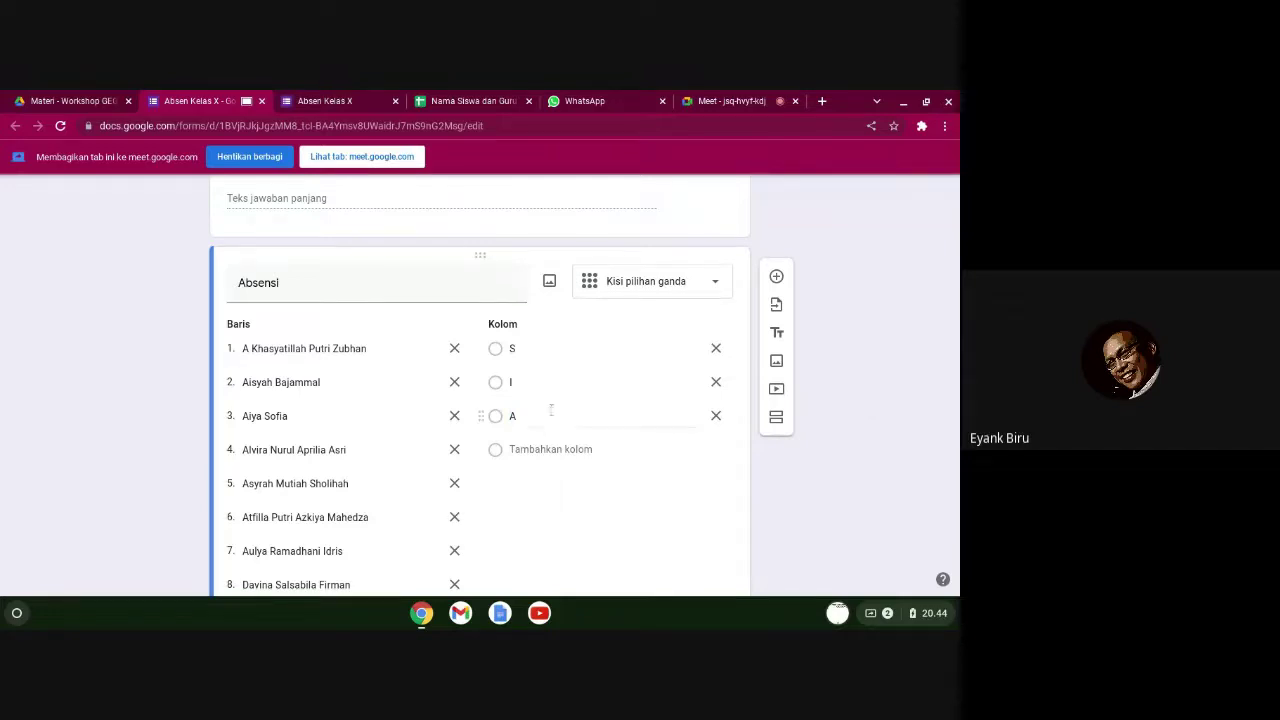
- Duplicate the Absensi grid question with its student rows and S, I and A columns
scroll(331, 434, "down", 4)
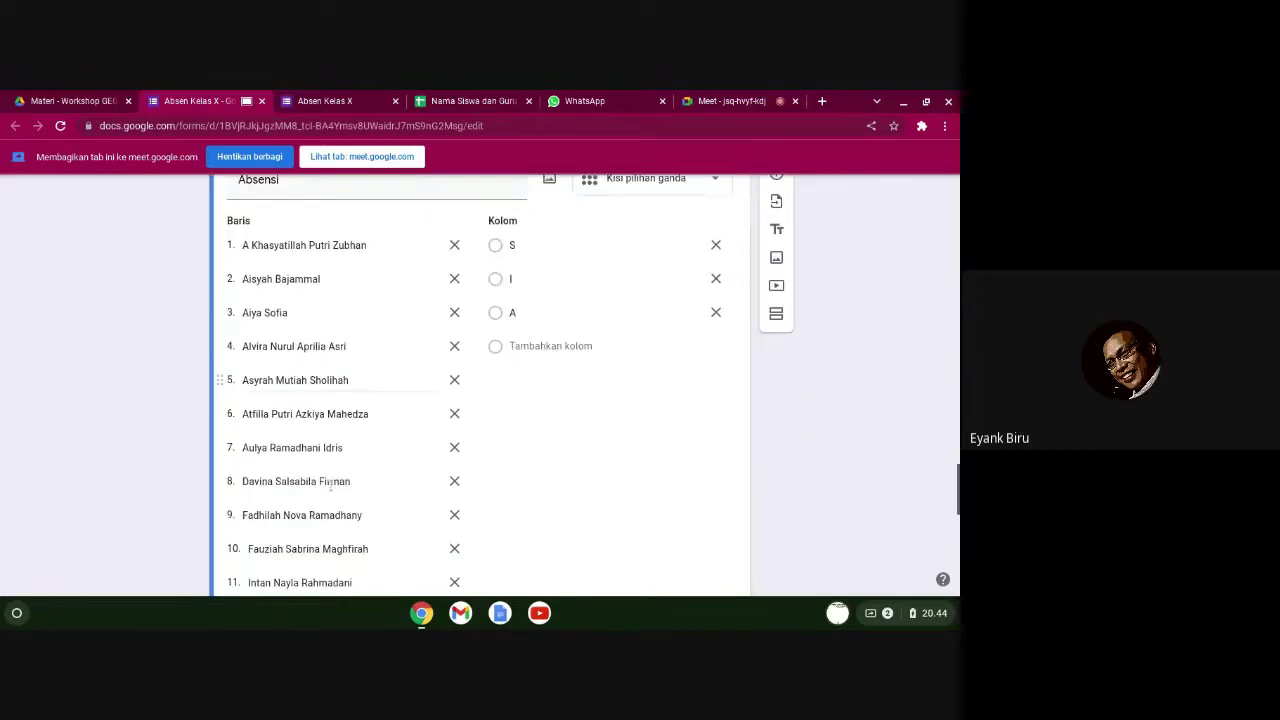
scroll(331, 484, "down", 3)
scroll(329, 480, "up", 7)
scroll(326, 472, "up", 1)
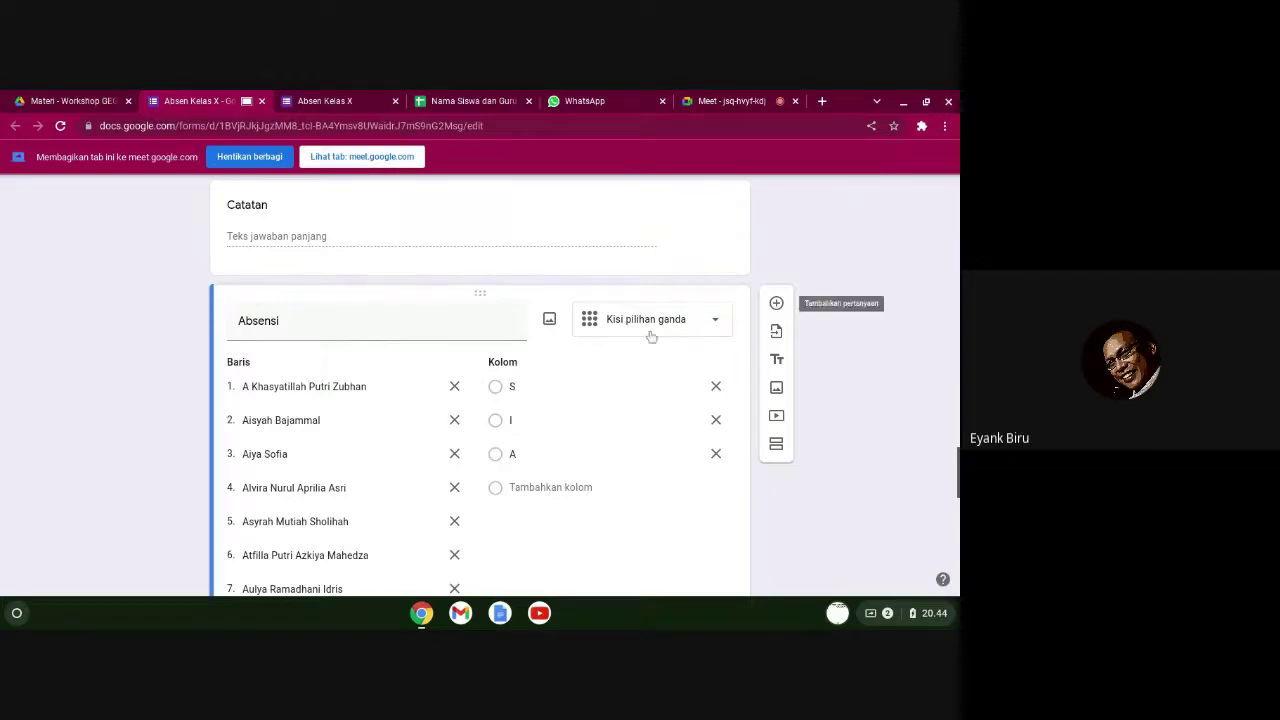
scroll(620, 403, "down", 8)
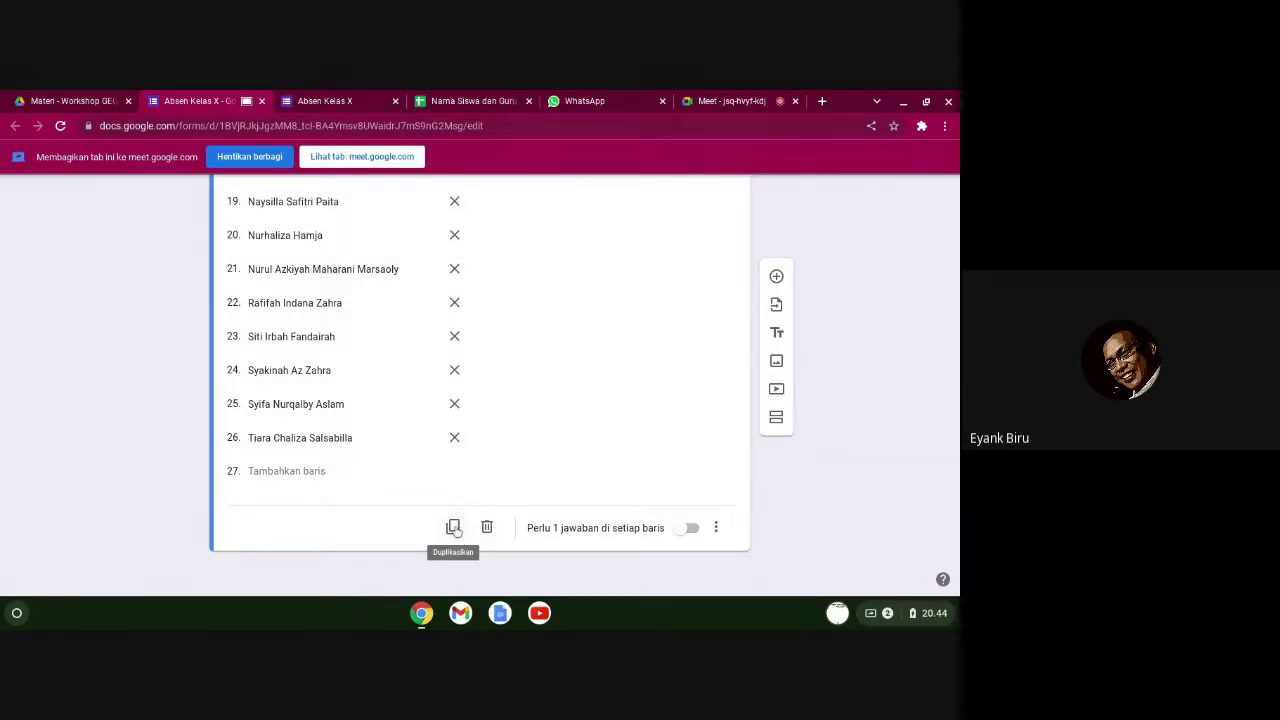
left_click(453, 527)
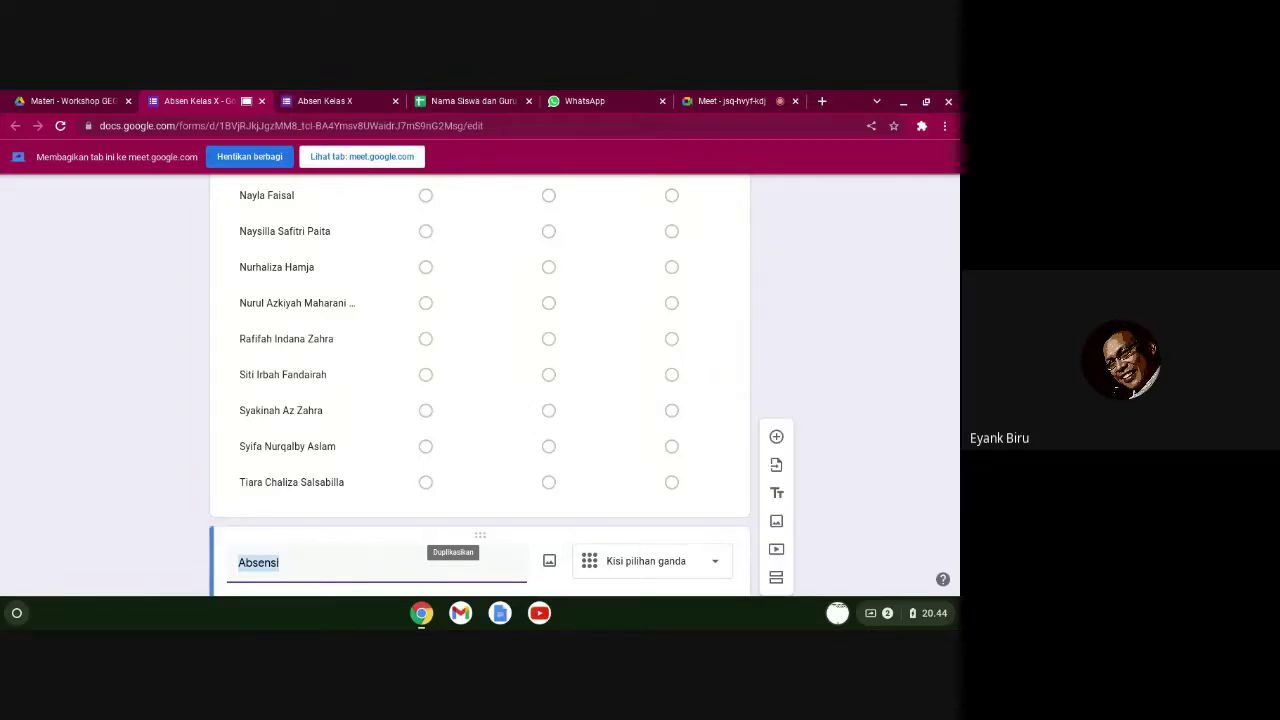
- Rename the duplicated Absensi grid question as Sikap
scroll(516, 482, "up", 10)
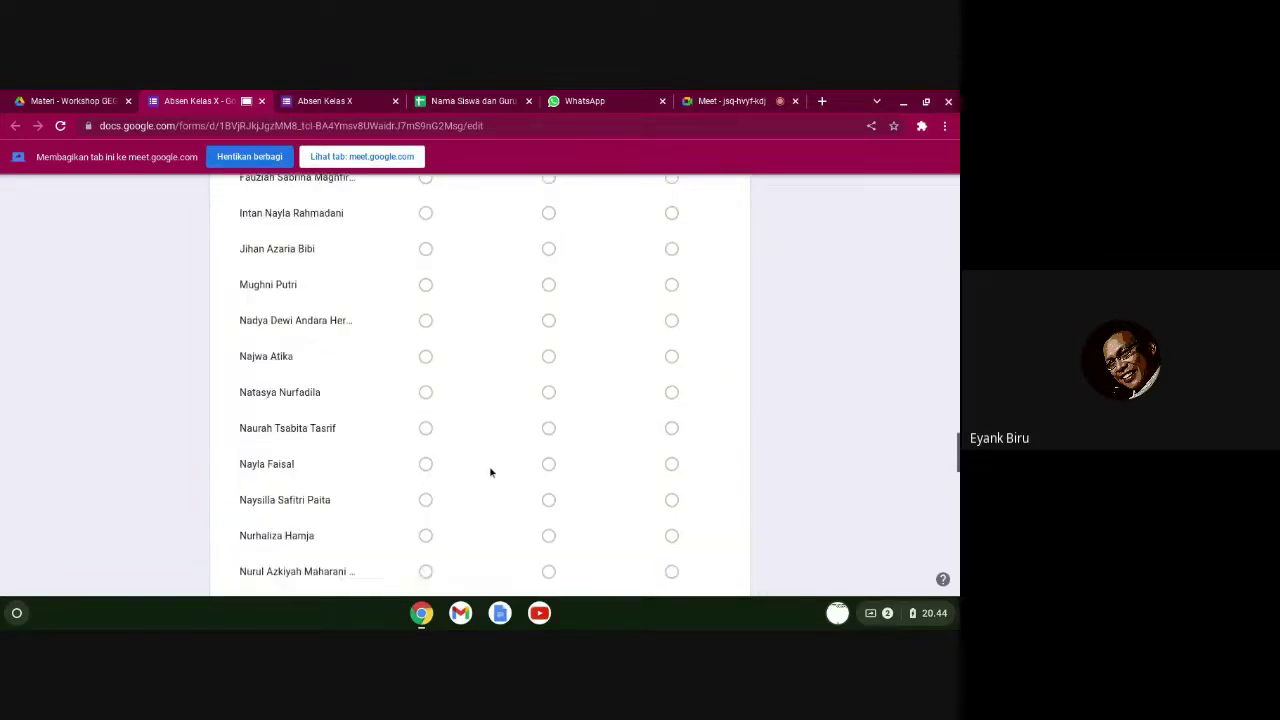
scroll(481, 471, "up", 2)
scroll(481, 471, "down", 12)
scroll(481, 471, "down", 3)
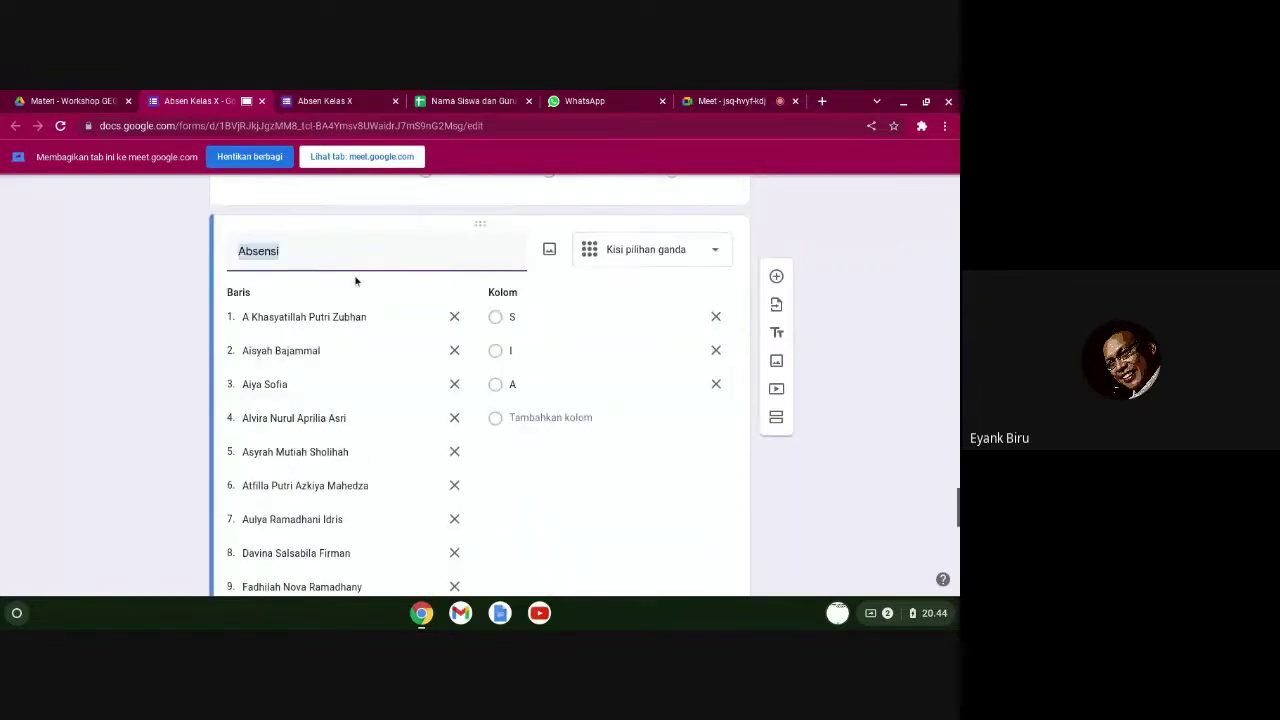
type("Sikap")
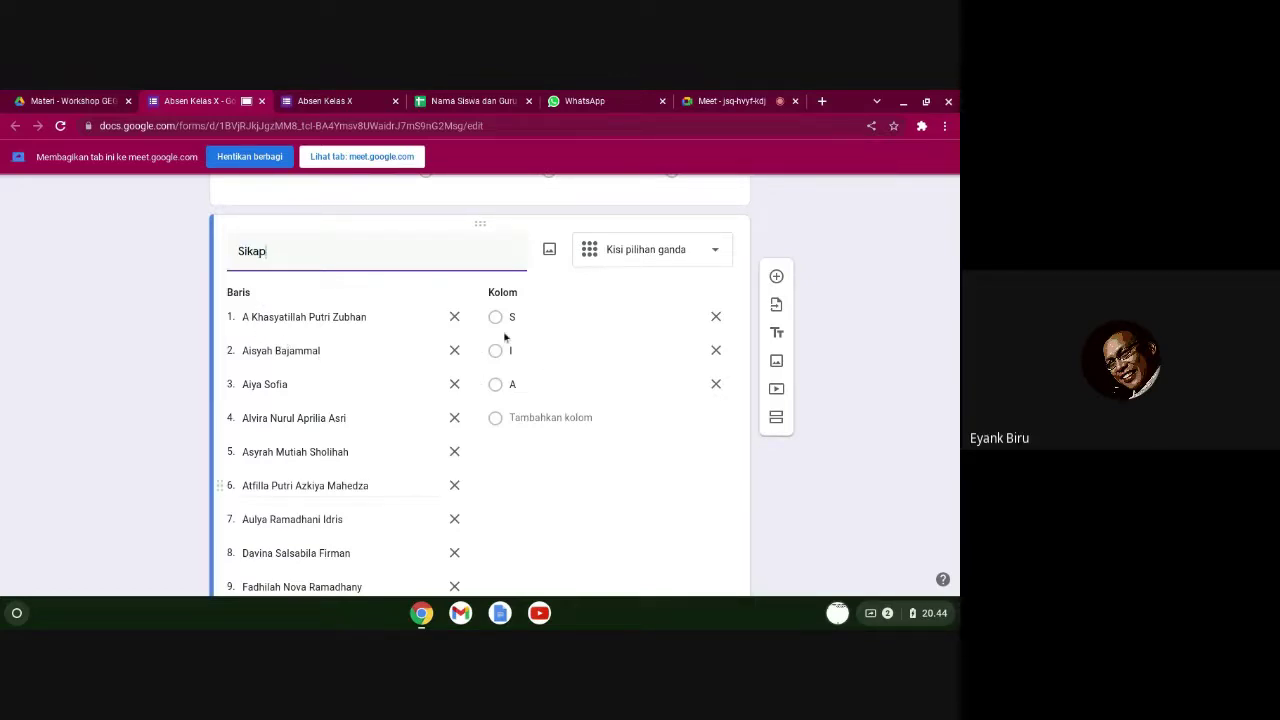
- Rename the Sikap grid's three columns as Aktif, Pasif and Bolos
left_click(573, 330)
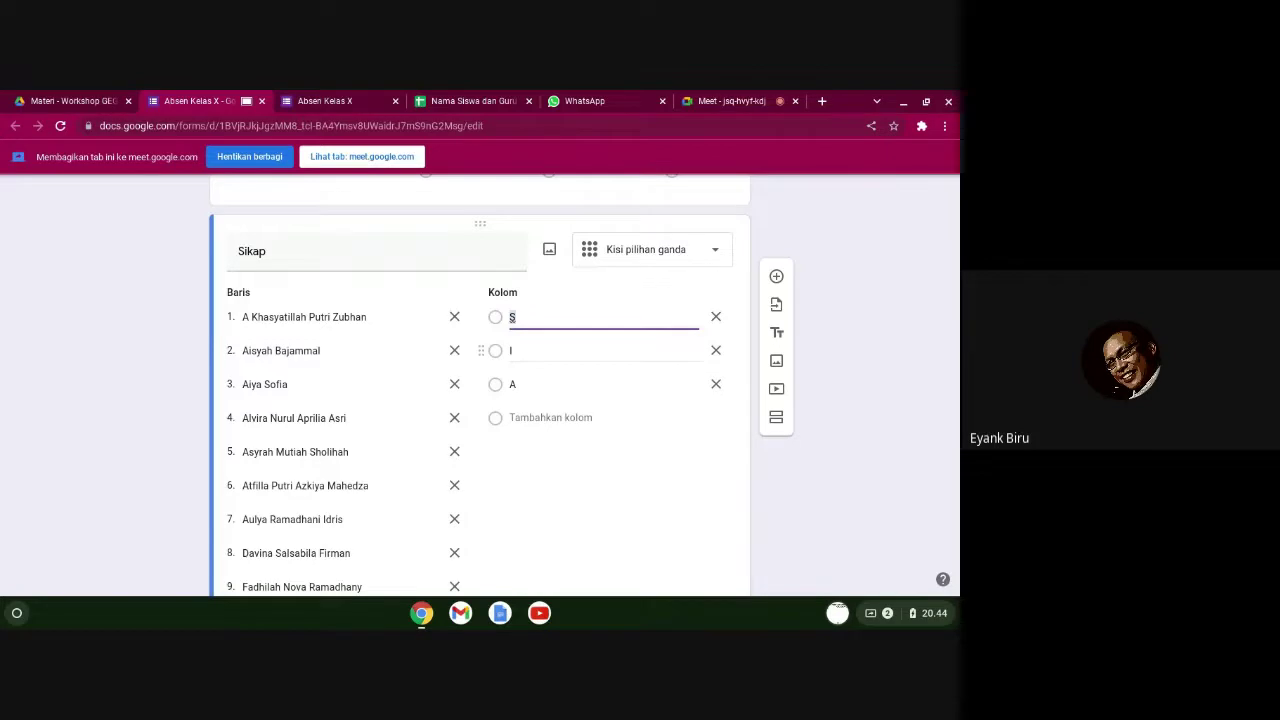
type("Aktif")
left_click(540, 350)
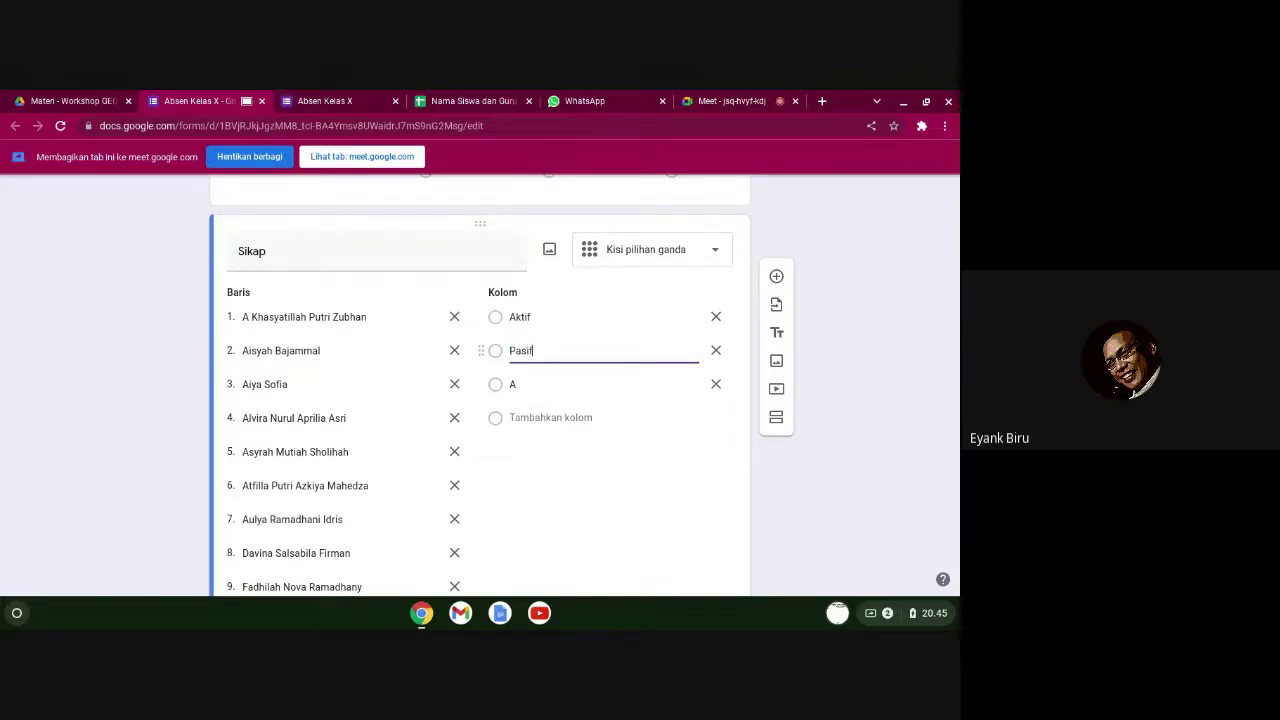
left_click(543, 382)
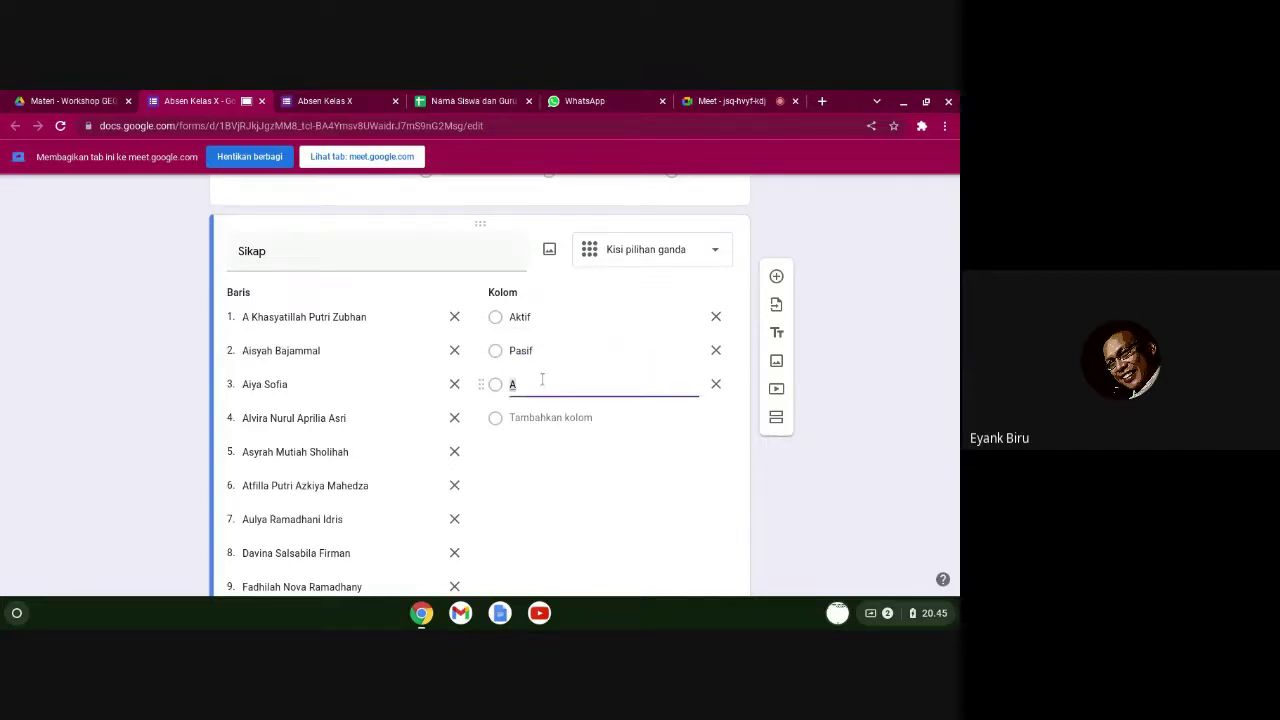
type("Bolos")
- Change the Sikap question's type to Petak kotak centang
left_click(680, 255)
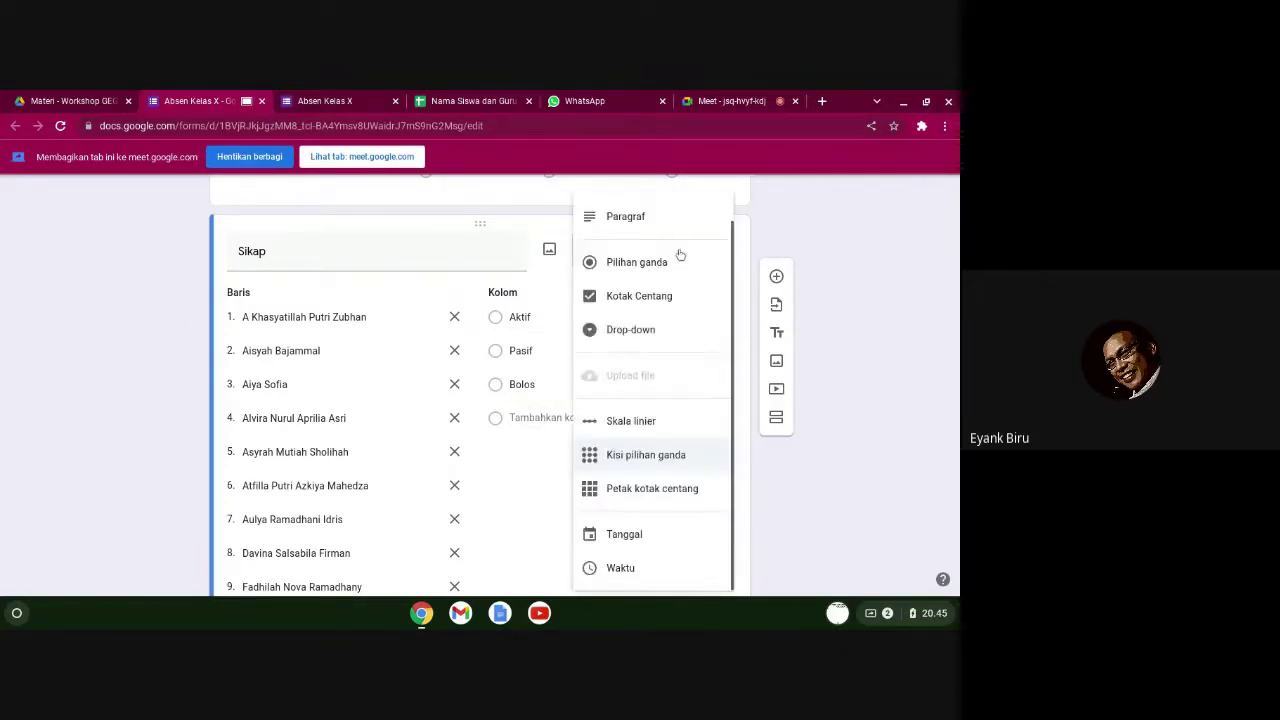
left_click(624, 300)
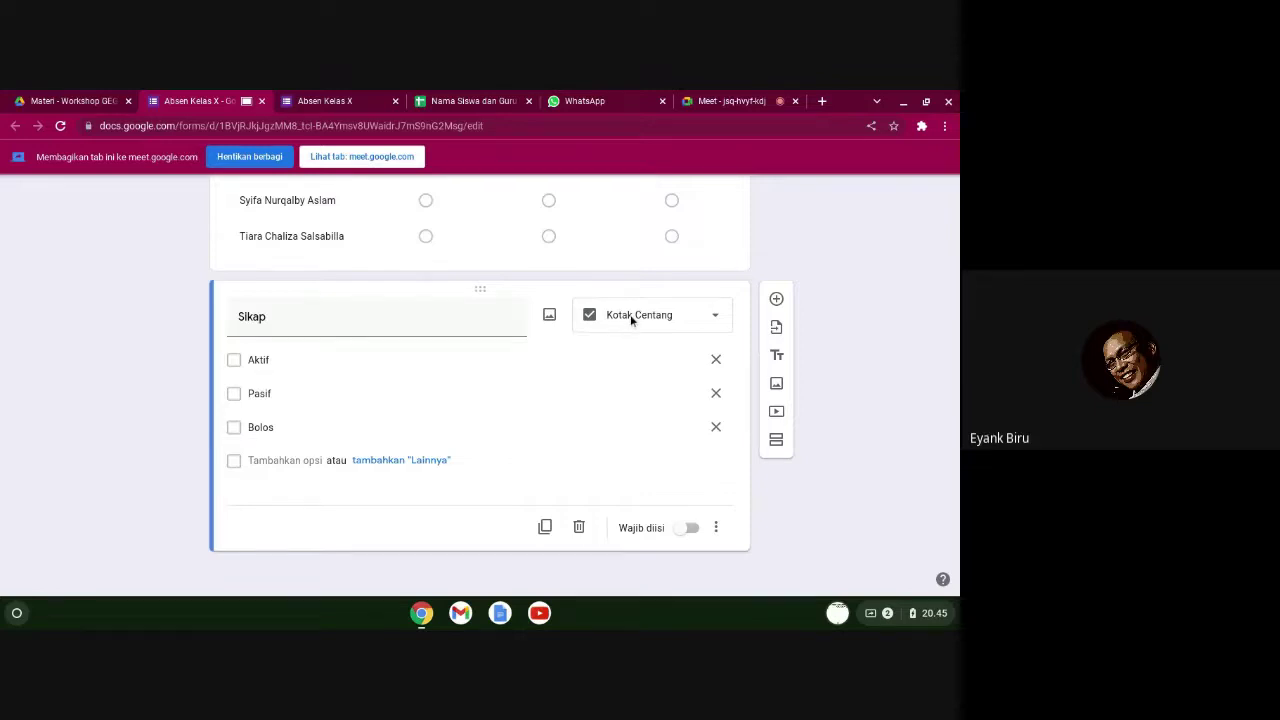
left_click(715, 316)
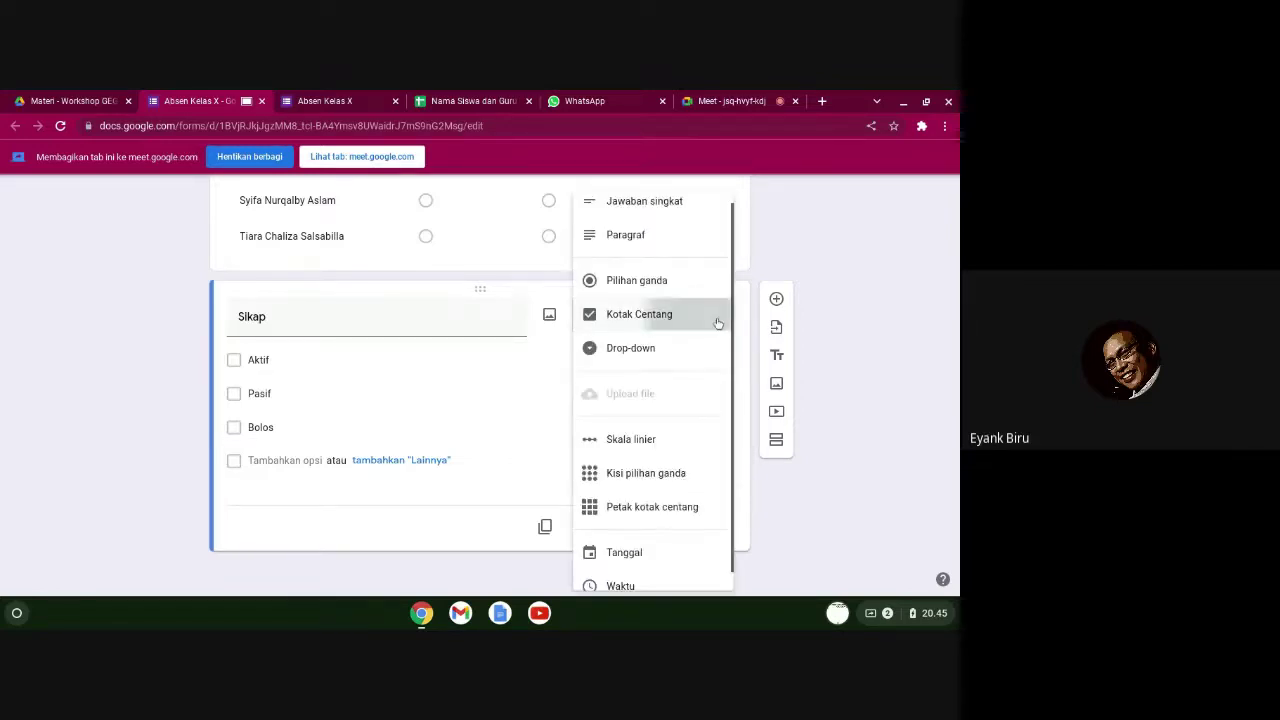
left_click(714, 316)
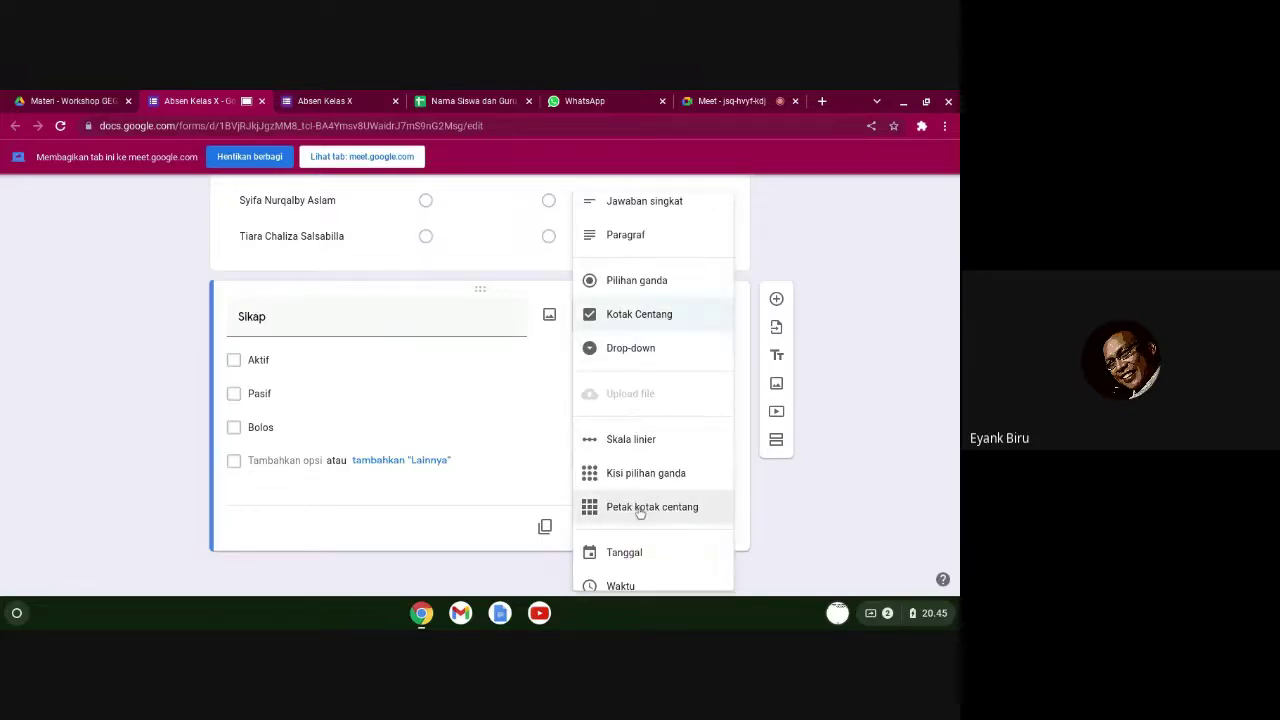
left_click(627, 510)
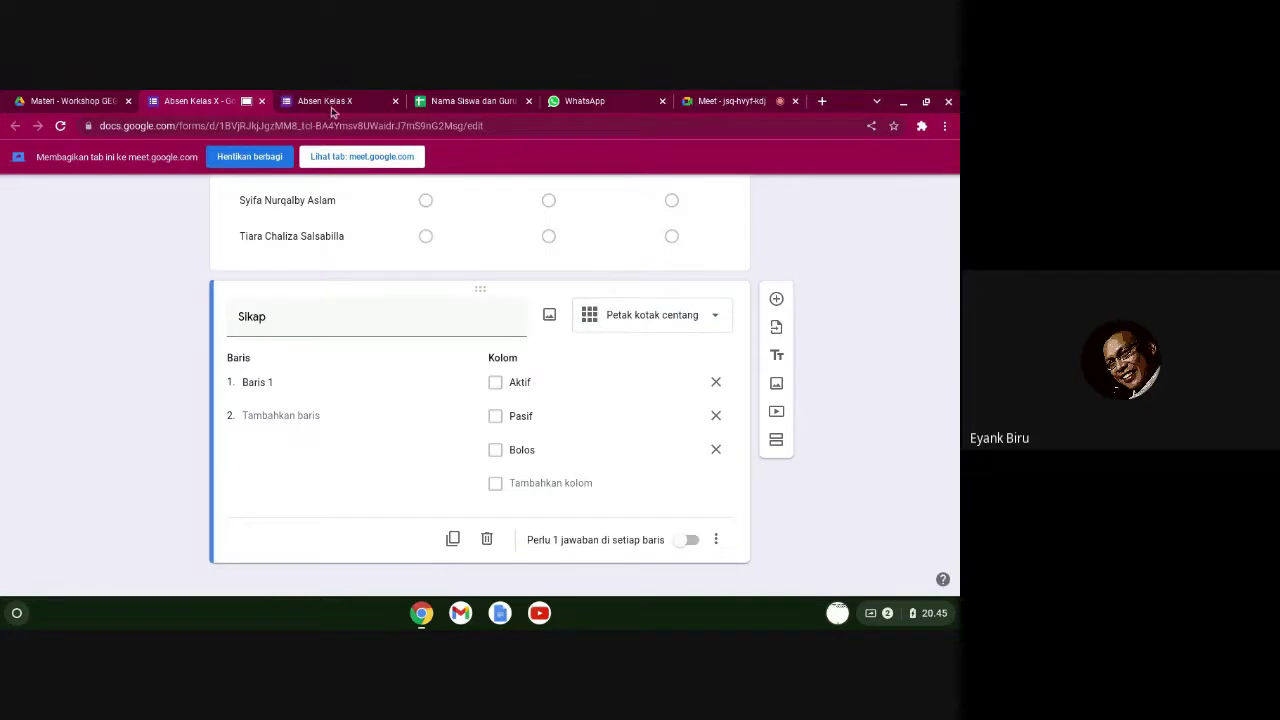
- Paste the copied X Akademik student names into the Sikap grid's rows, replacing the placeholder Baris 1
left_click(448, 101)
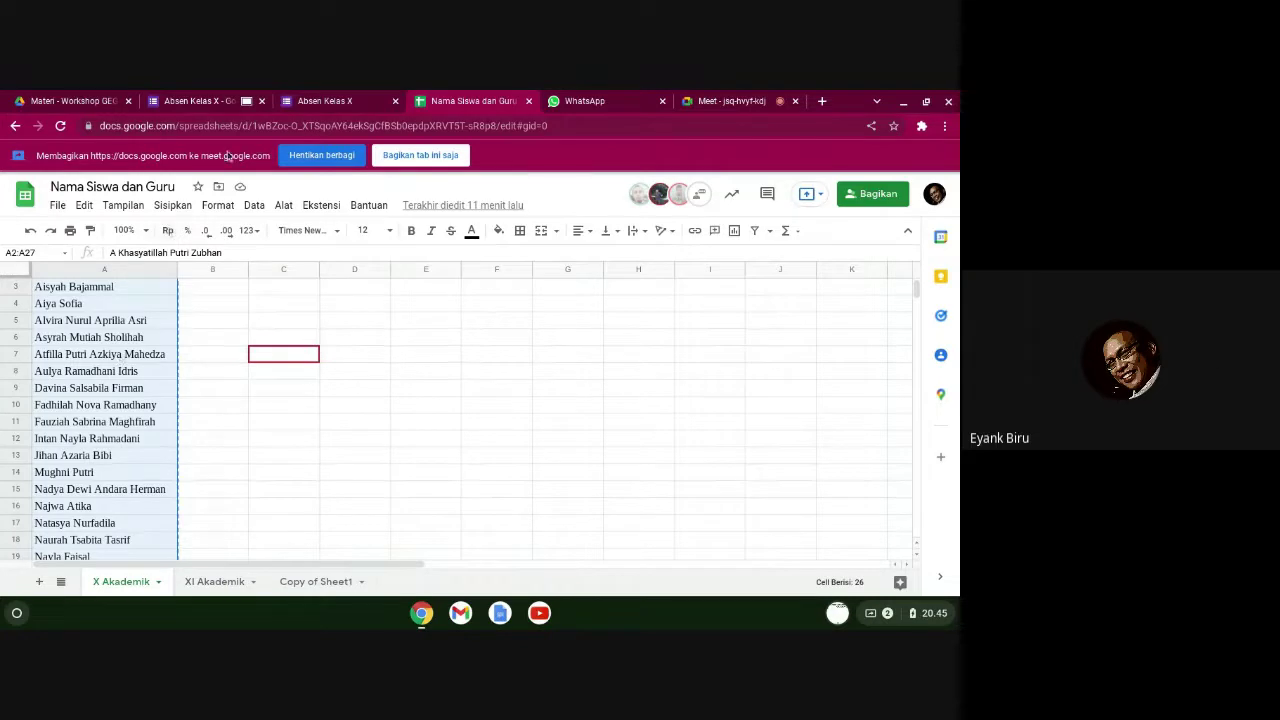
left_click(308, 104)
scroll(360, 474, "down", 10)
left_click(211, 104)
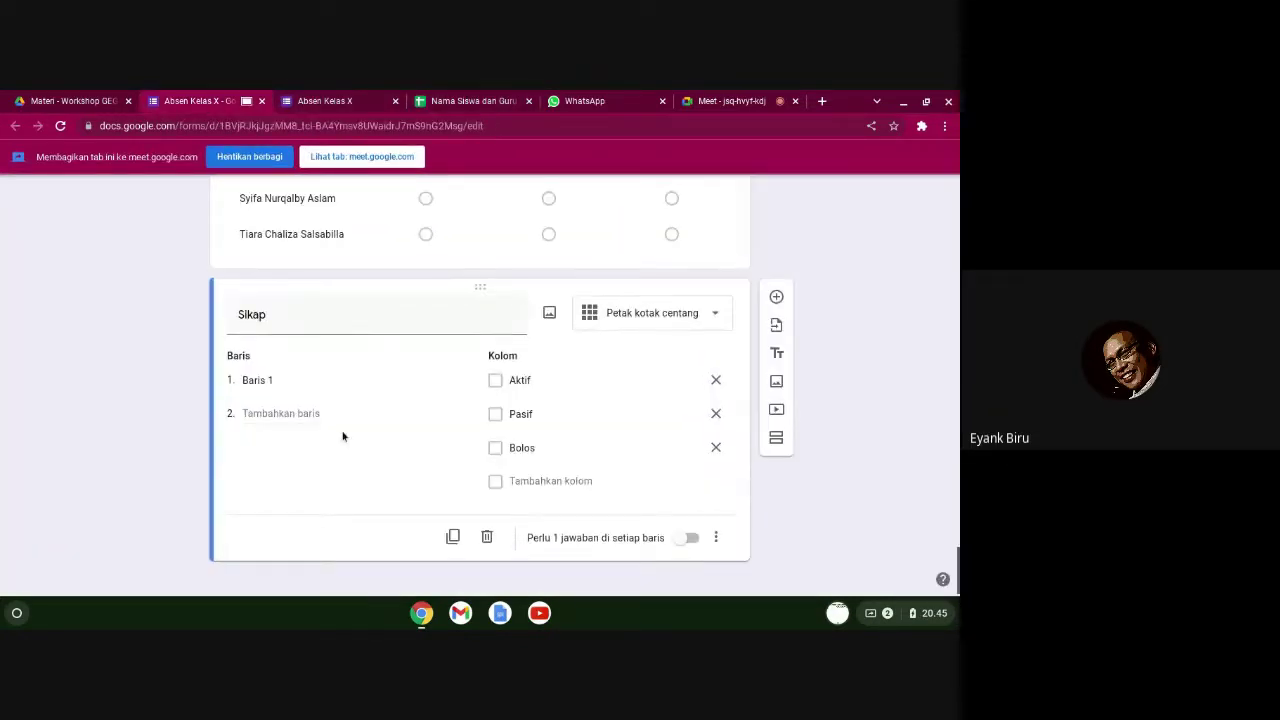
scroll(343, 434, "down", 1)
left_click(278, 370)
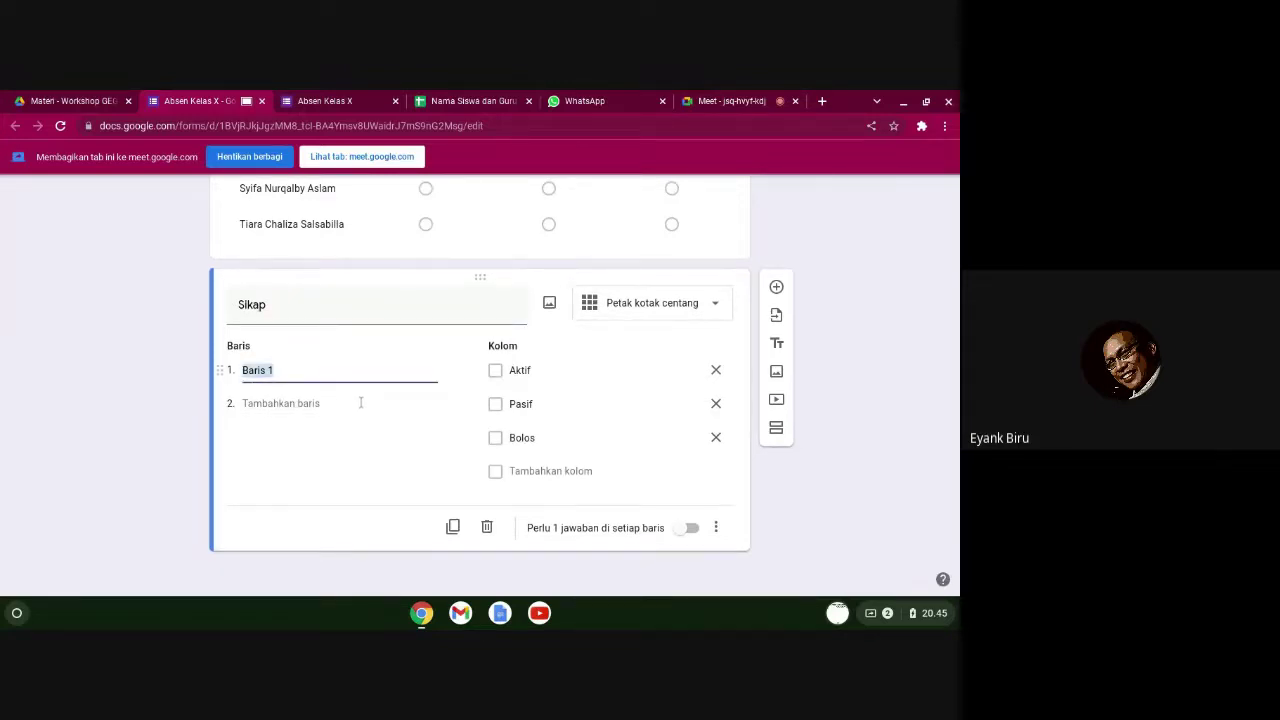
key("ctrl+v")
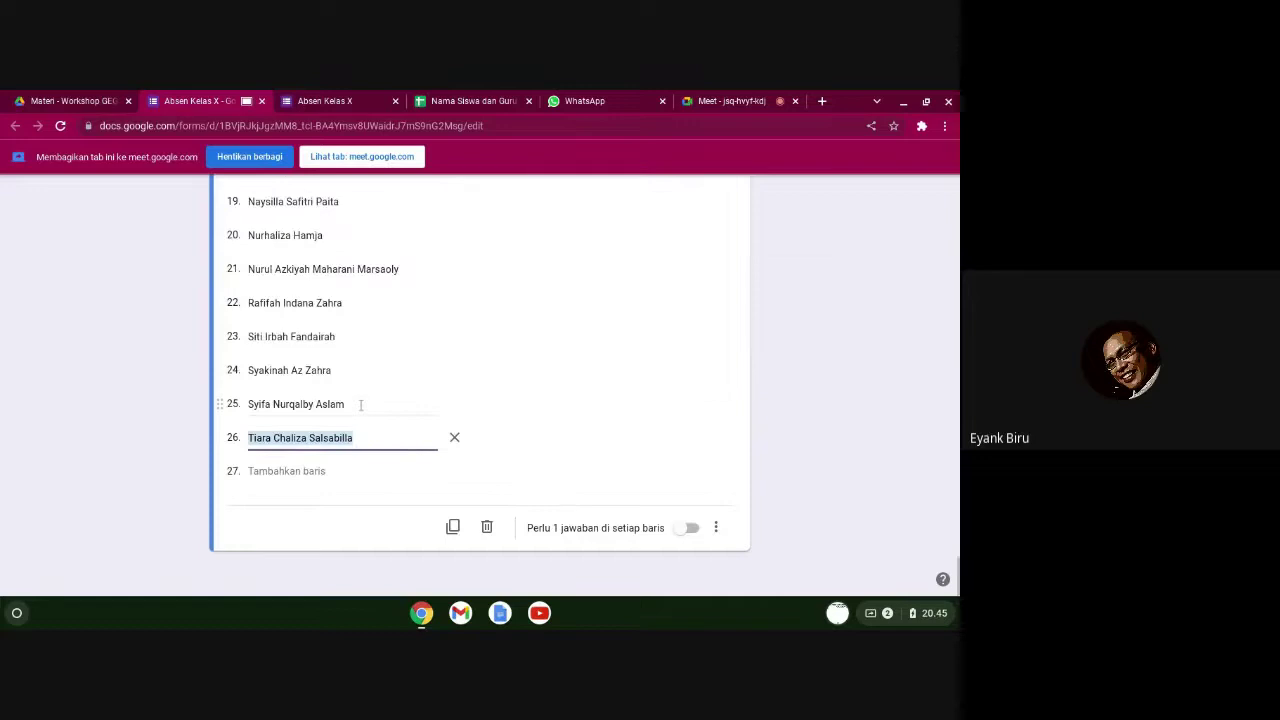
scroll(451, 406, "up", 10)
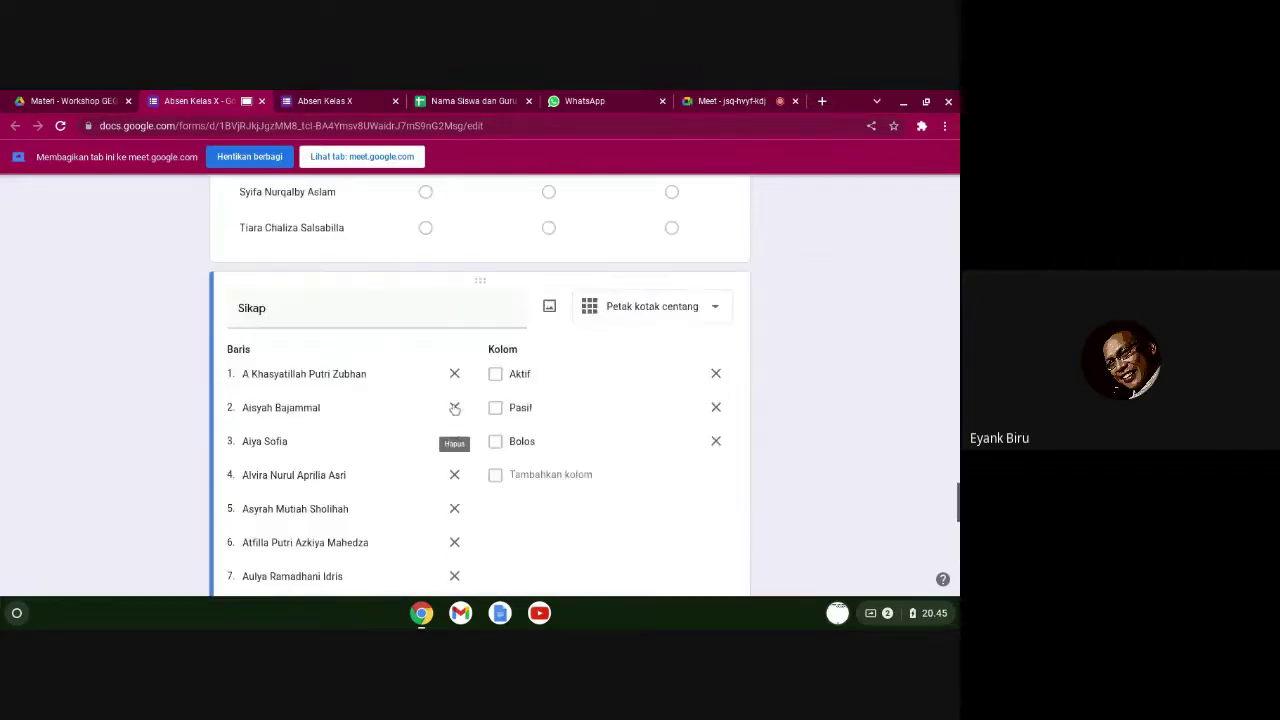
- Reload the Absen Kelas X form preview and share its browser tab in the meeting instead of the form editor
scroll(534, 352, "up", 10)
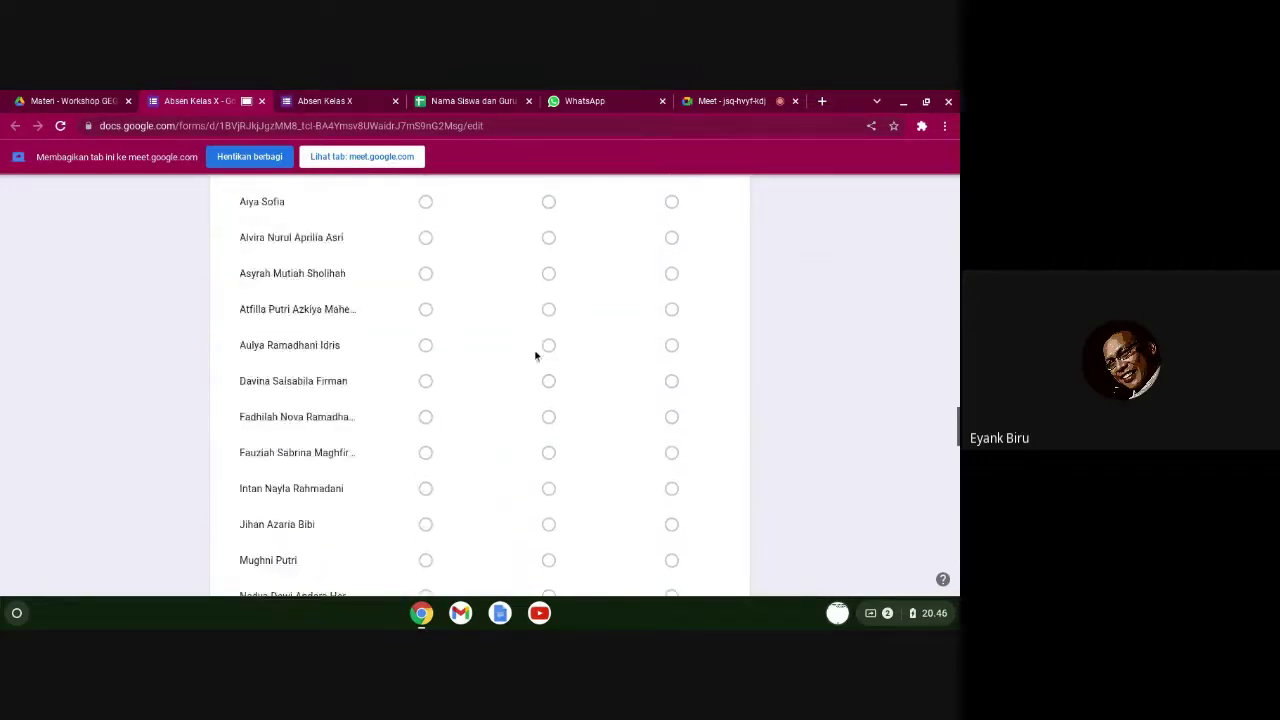
left_click(336, 100)
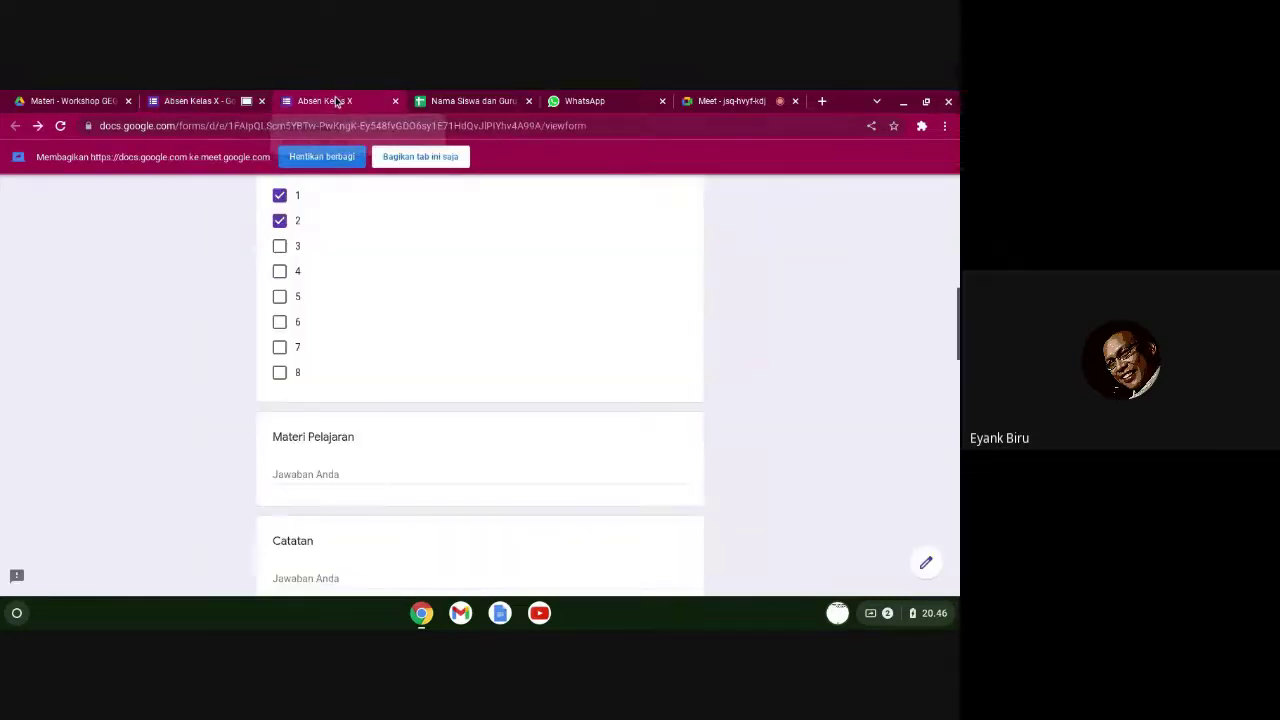
left_click(60, 125)
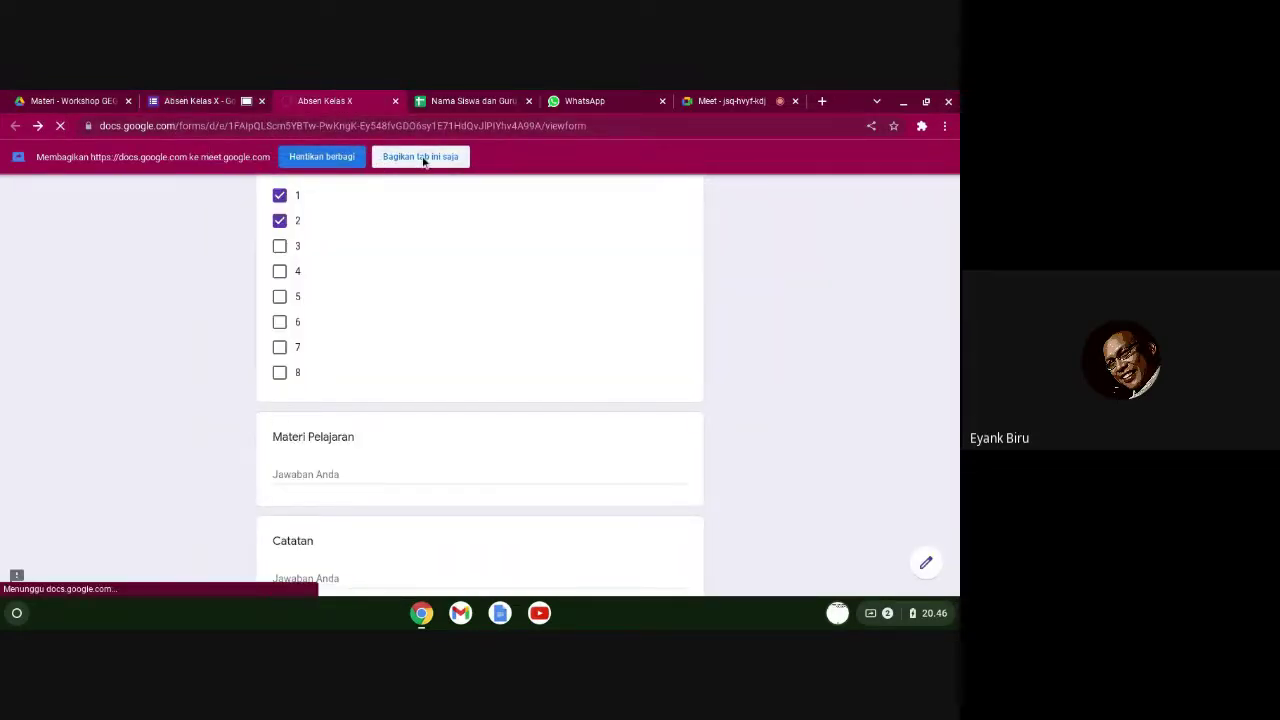
left_click(422, 158)
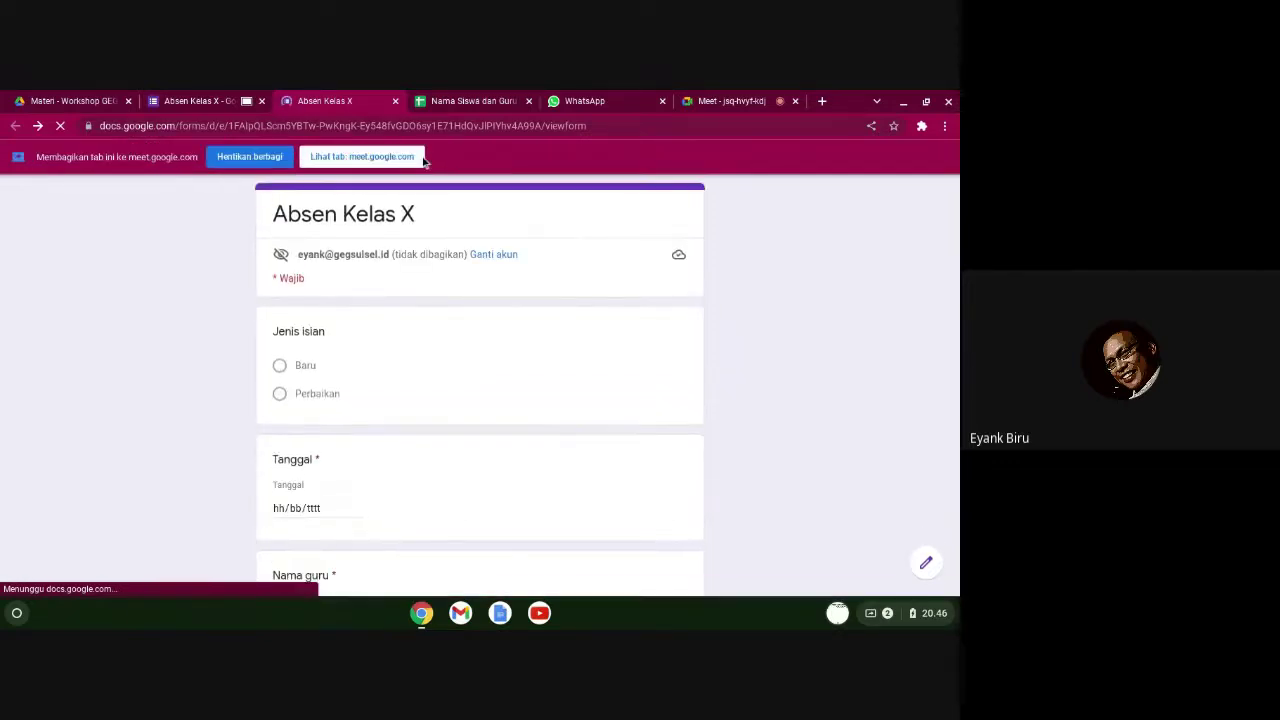
- Check the shared form preview in the Google Meet call, dismissing the presentation mirroring warning
left_click(726, 104)
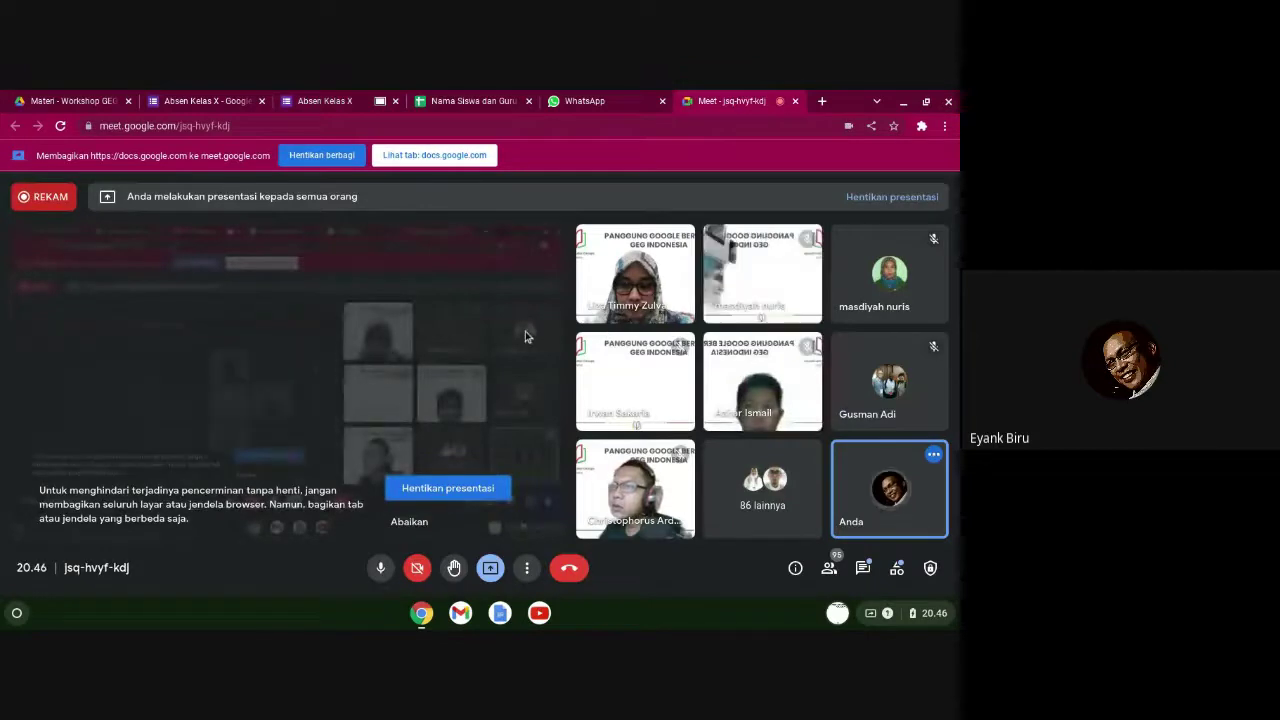
left_click(438, 521)
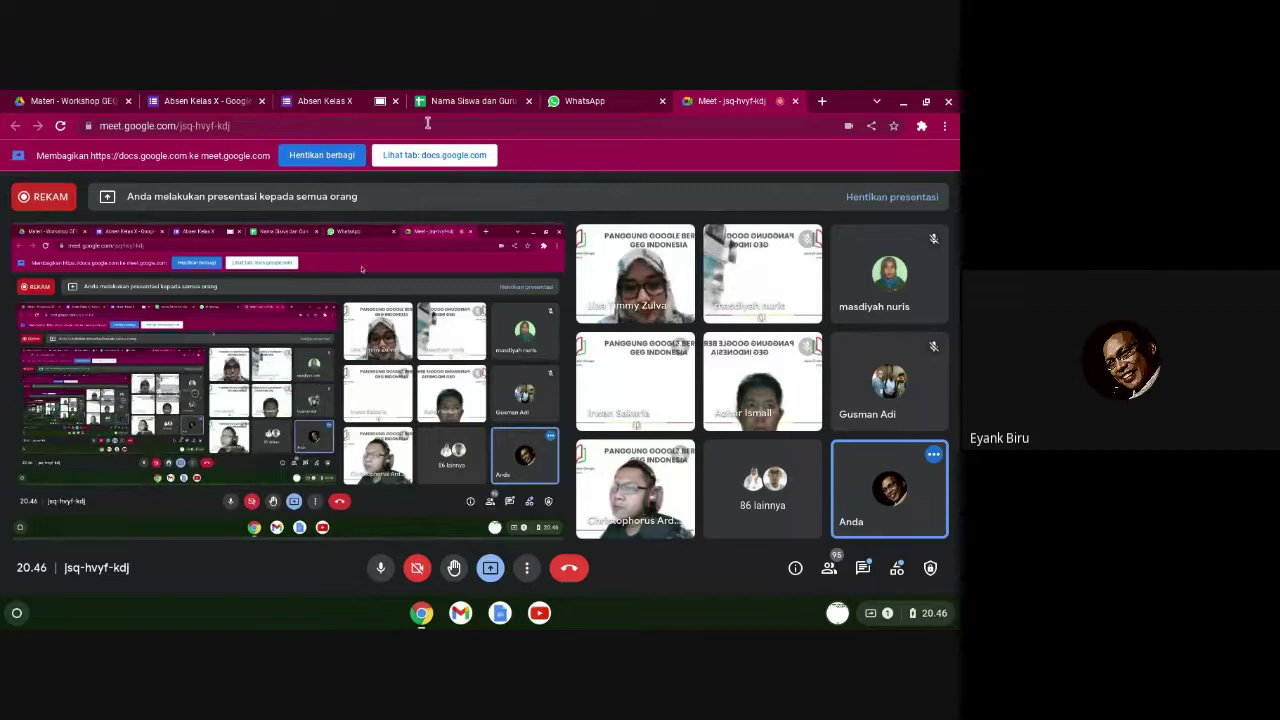
left_click(343, 101)
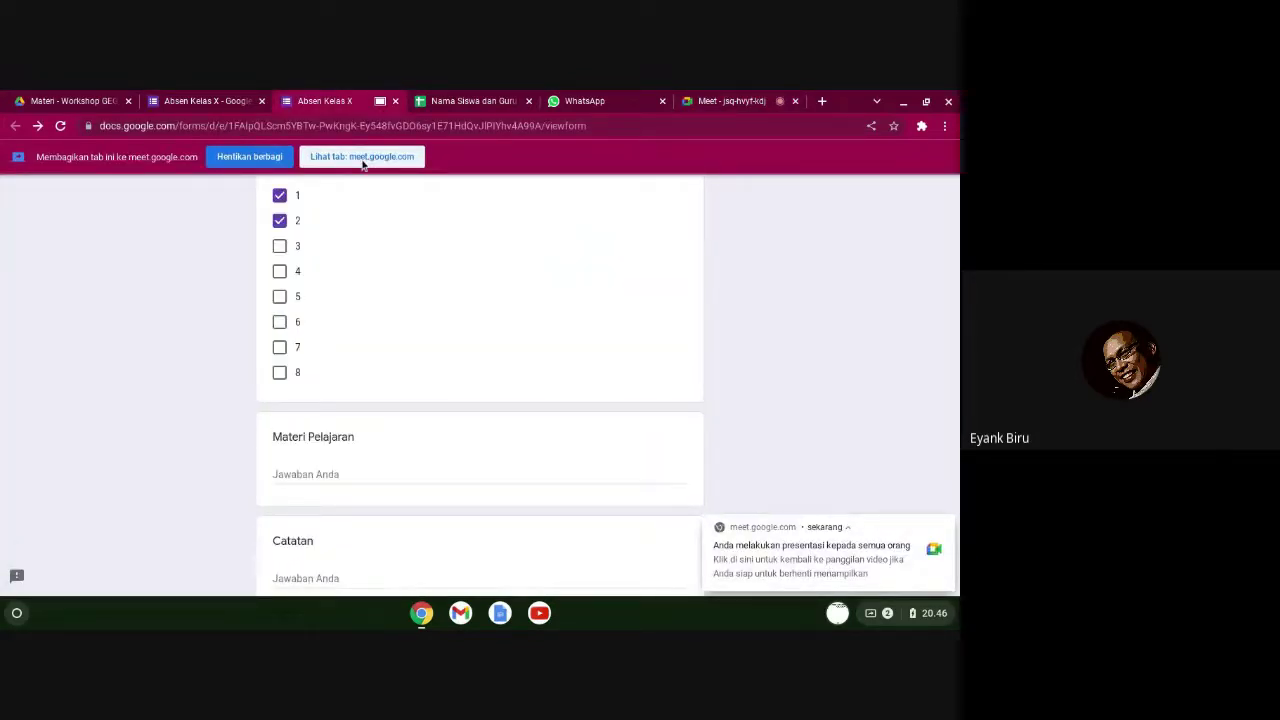
left_click(366, 161)
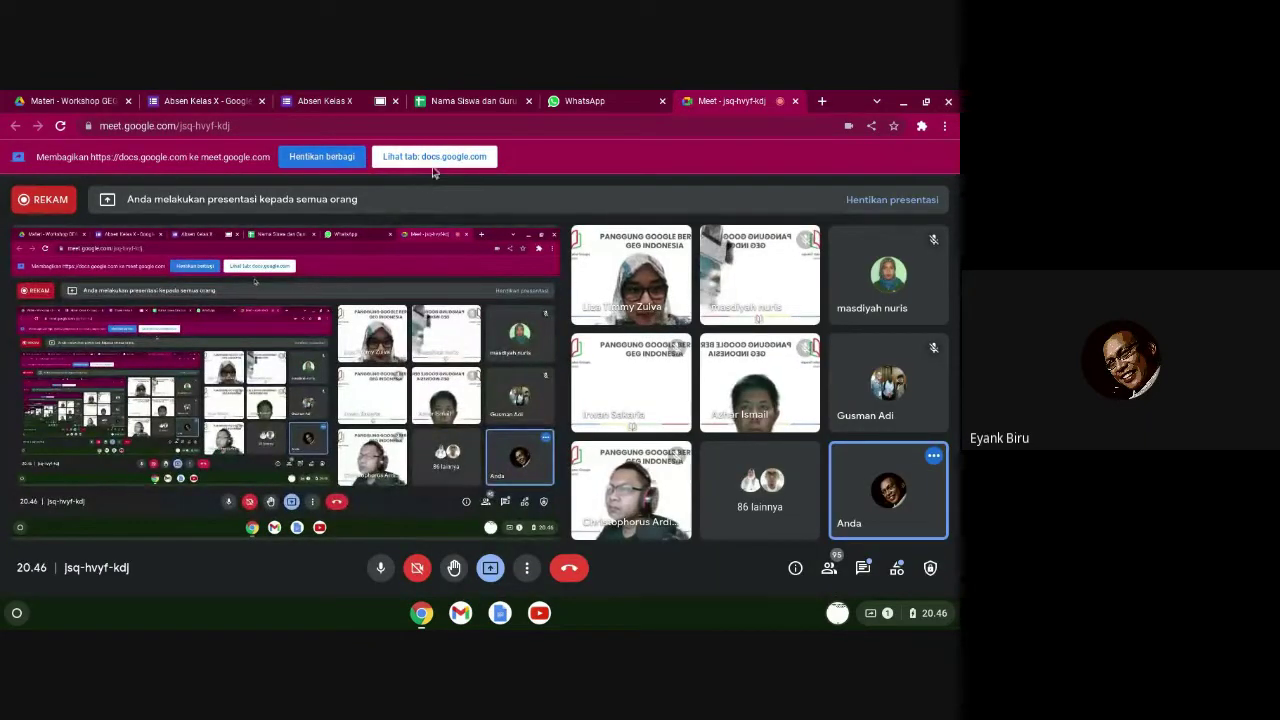
left_click(300, 103)
left_click(362, 160)
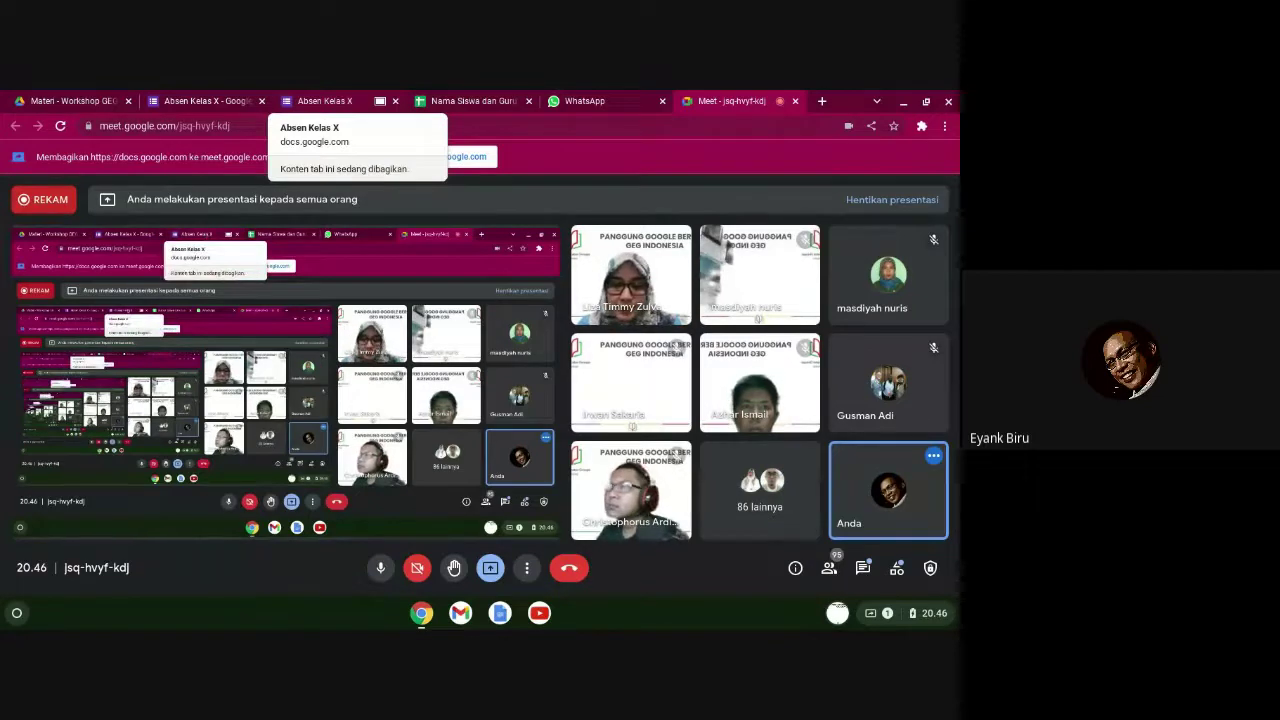
left_click(320, 101)
left_click(725, 101)
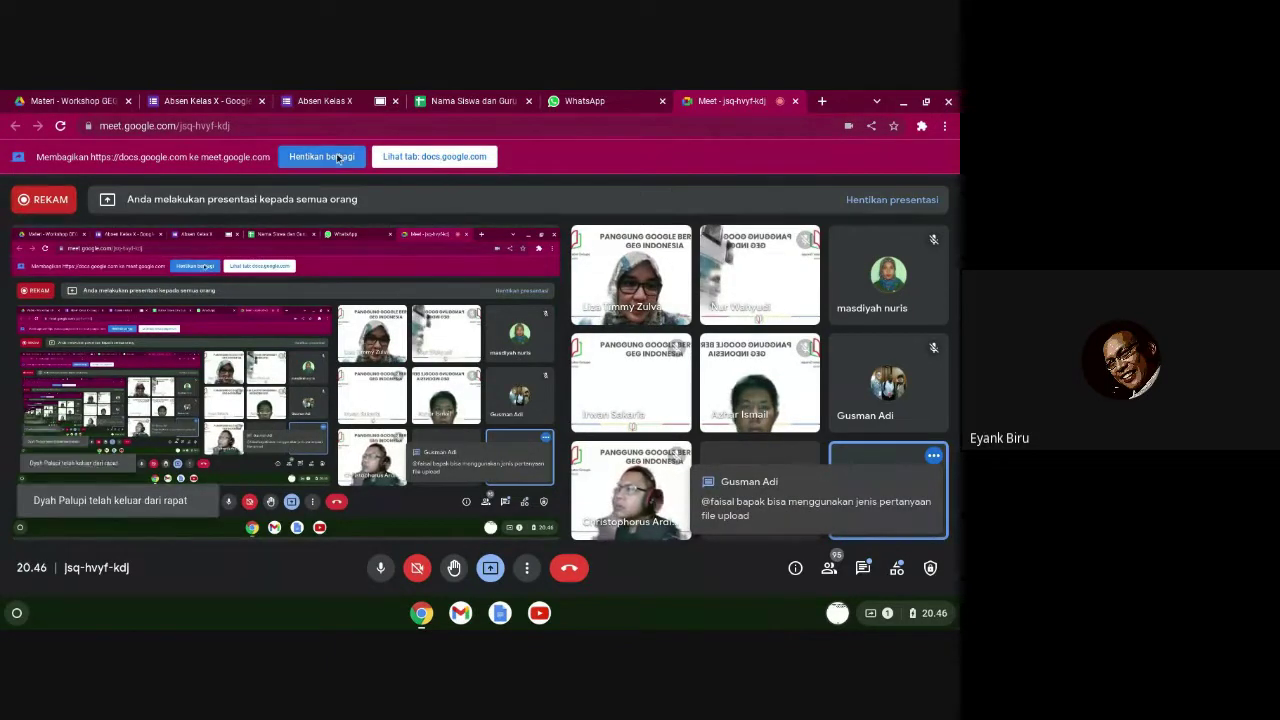
- Stop sharing the form preview tab and end the current presentation in the Google Meet call
left_click(348, 162)
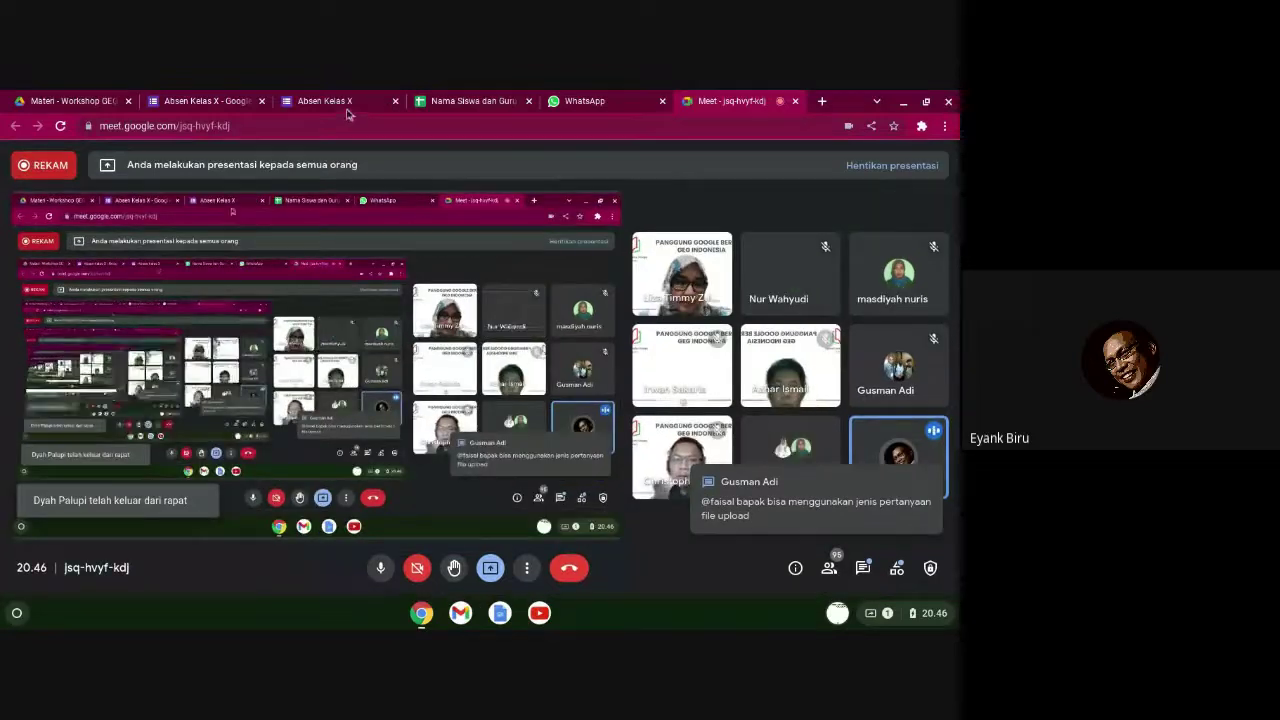
left_click(348, 102)
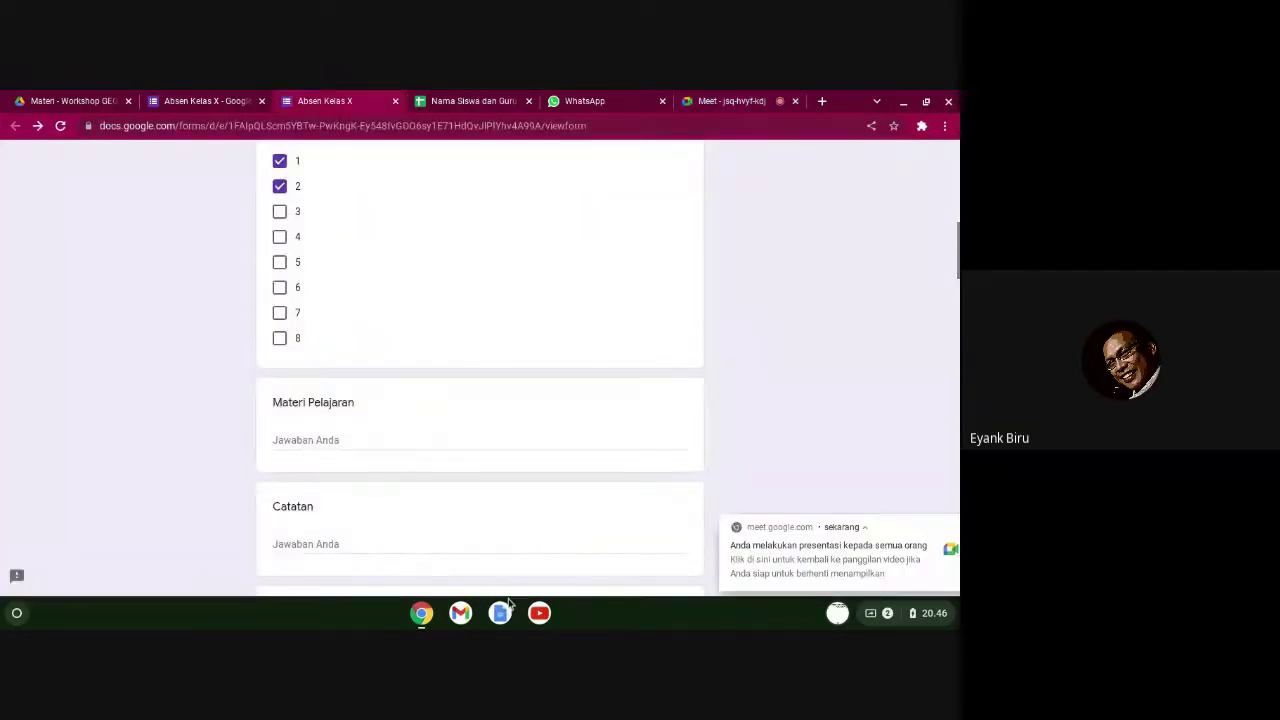
left_click(700, 104)
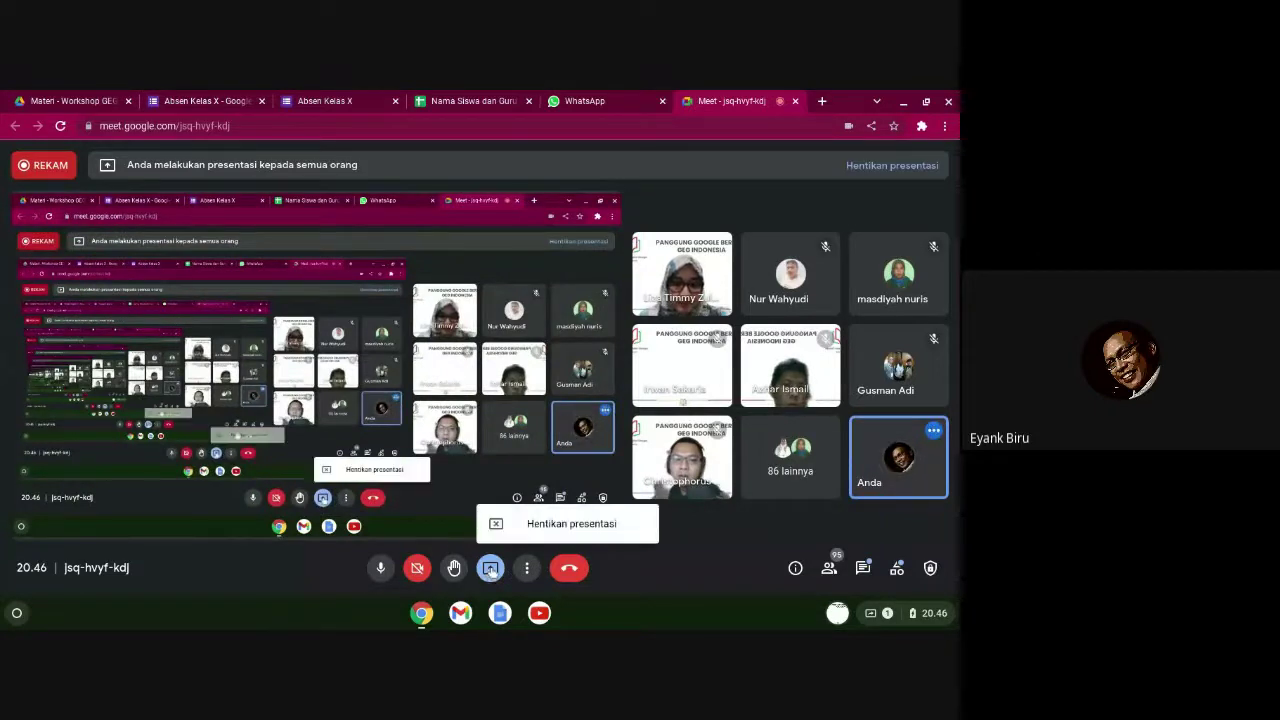
left_click(532, 524)
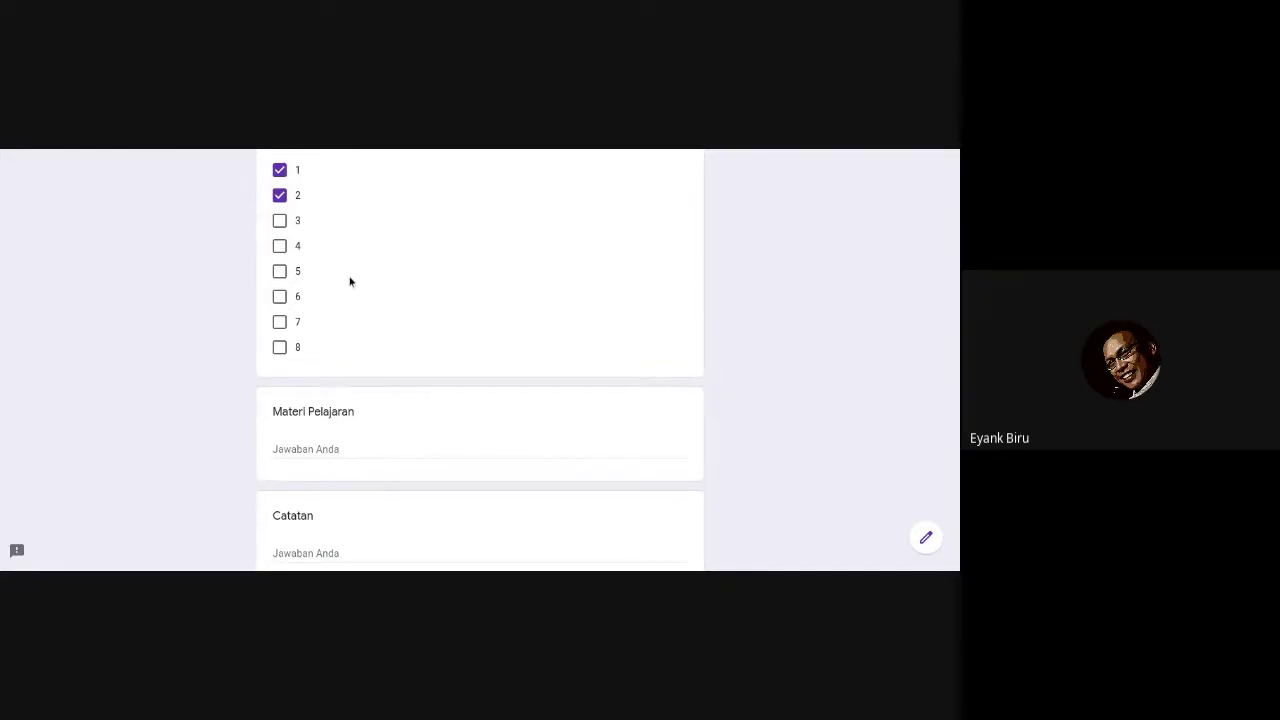
- Review the form preview's questions from Jenis isian through Catatan and the start of the Absensi grid
scroll(348, 276, "up", 2)
scroll(323, 328, "up", 4)
scroll(286, 300, "down", 6)
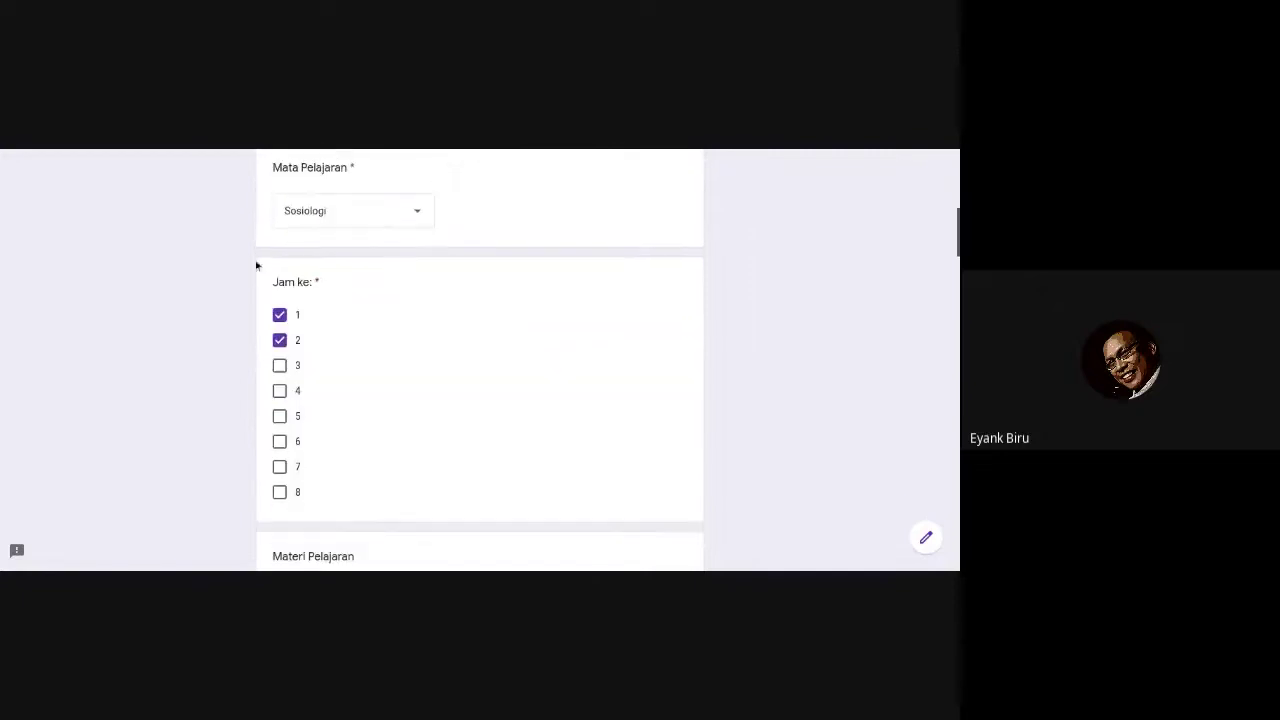
scroll(276, 367, "down", 20)
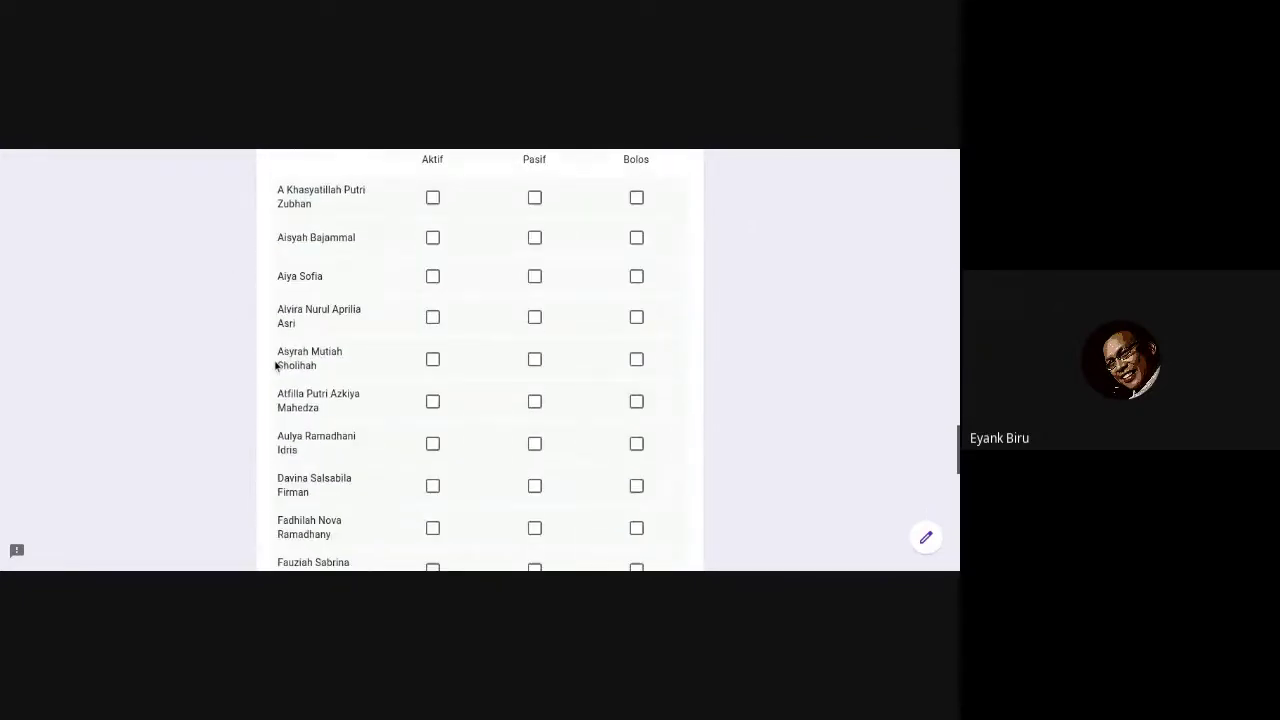
scroll(276, 366, "up", 15)
scroll(276, 366, "up", 15)
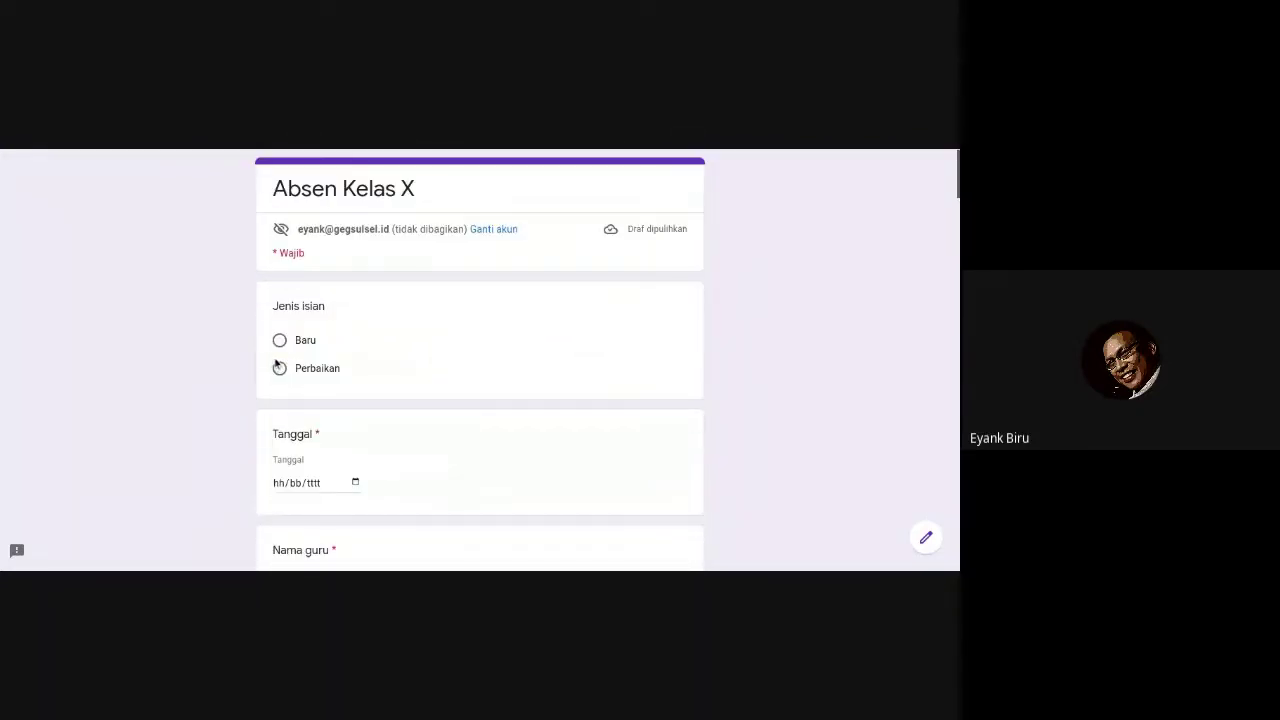
scroll(365, 347, "down", 3)
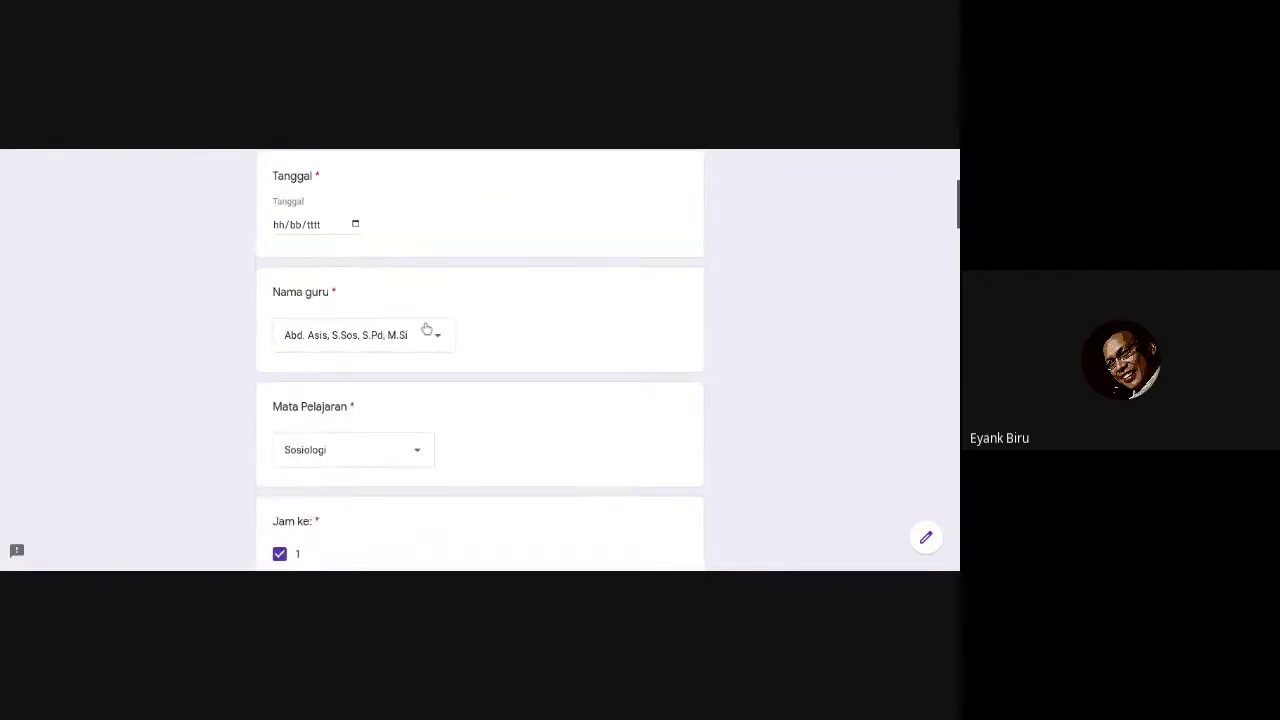
scroll(455, 388, "down", 4)
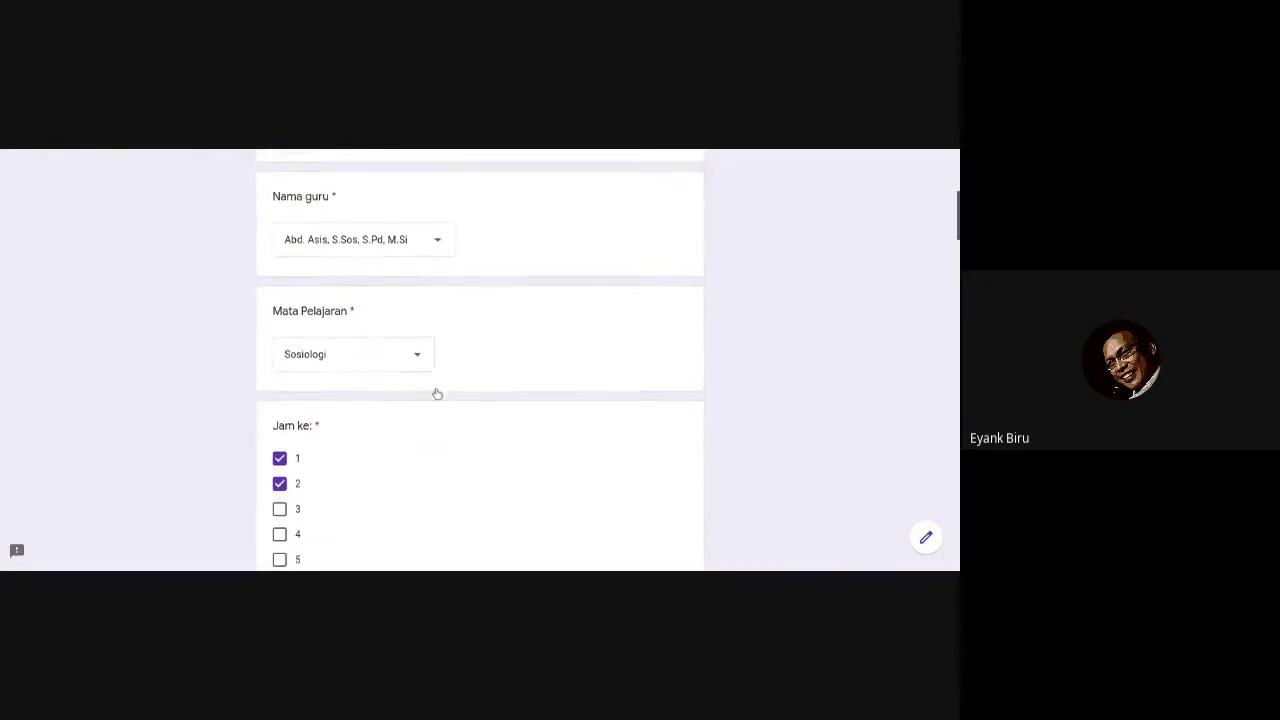
scroll(437, 392, "down", 3)
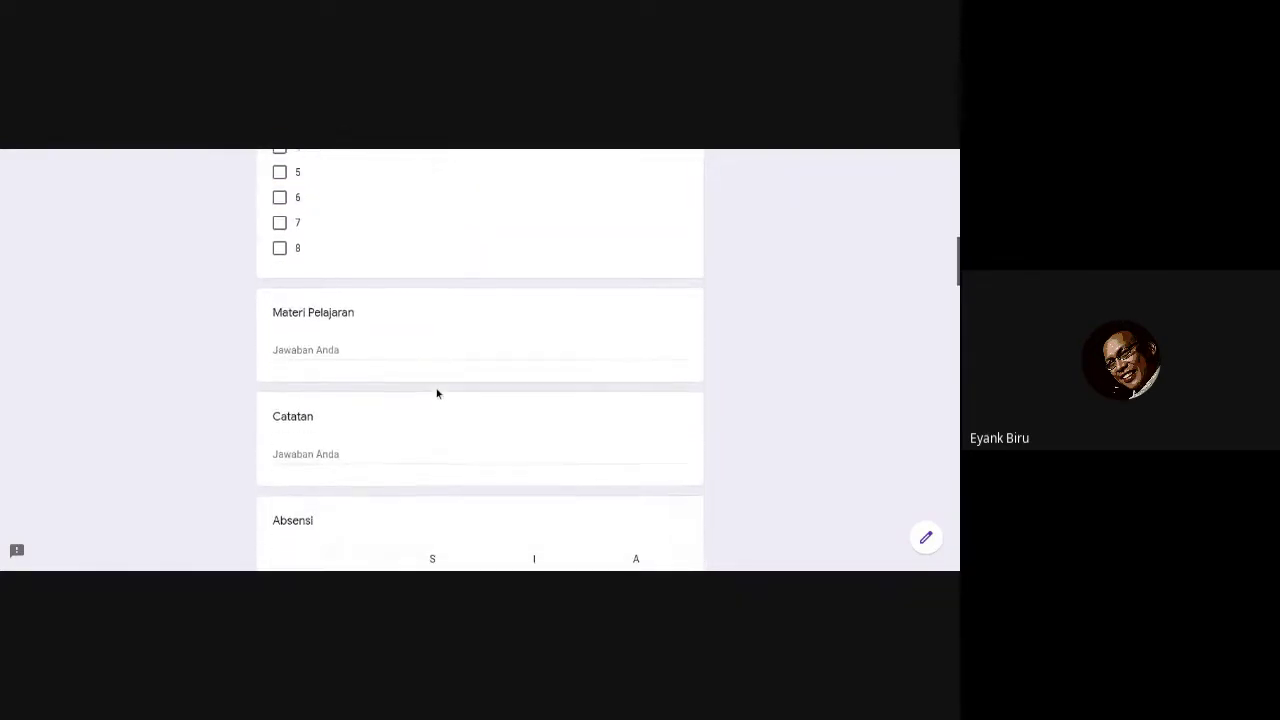
scroll(380, 356, "down", 3)
scroll(380, 350, "up", 2)
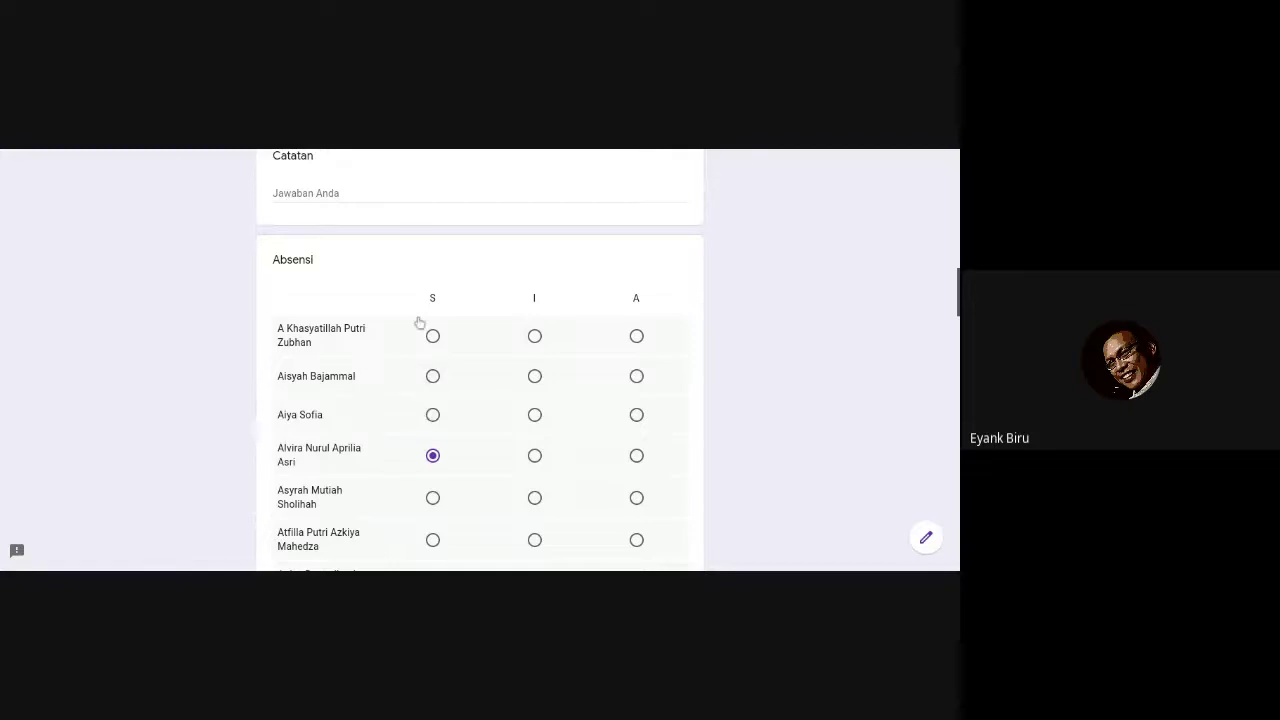
- Examine the preview's Sikap checkbox grid and its Aktif, Pasif and Bolos columns down to the end of the form
scroll(460, 385, "down", 15)
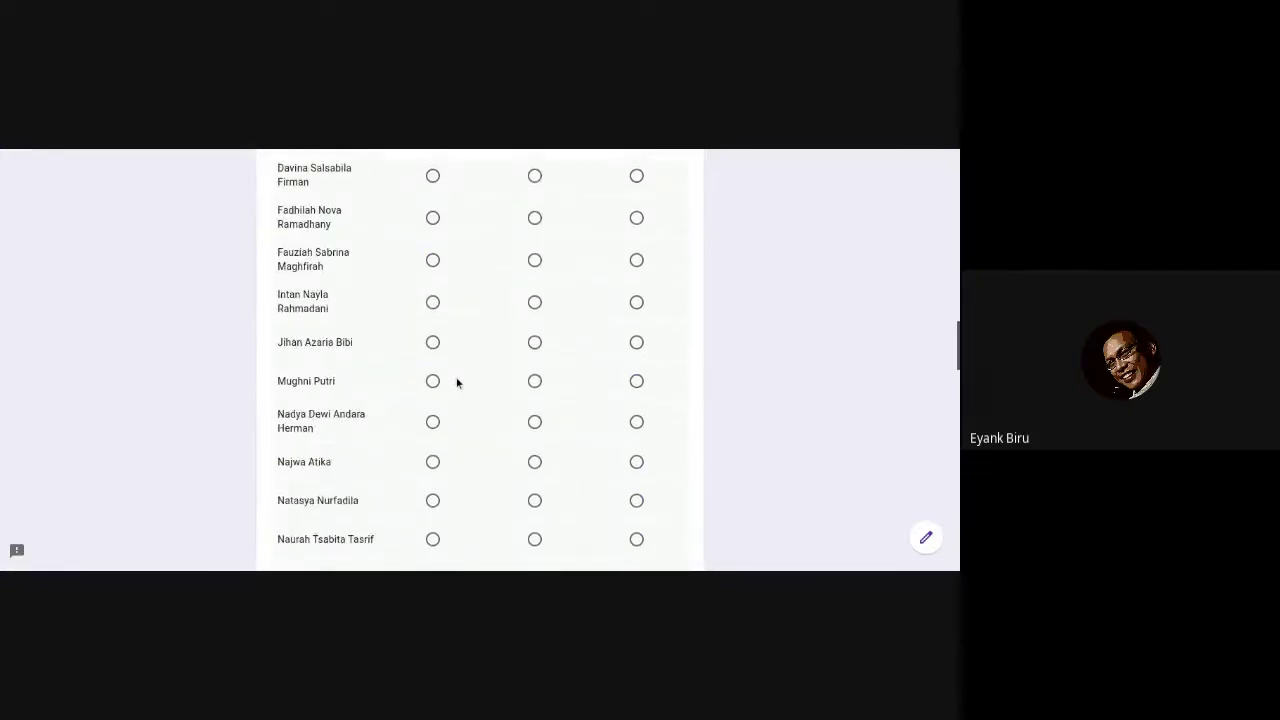
scroll(457, 383, "down", 2)
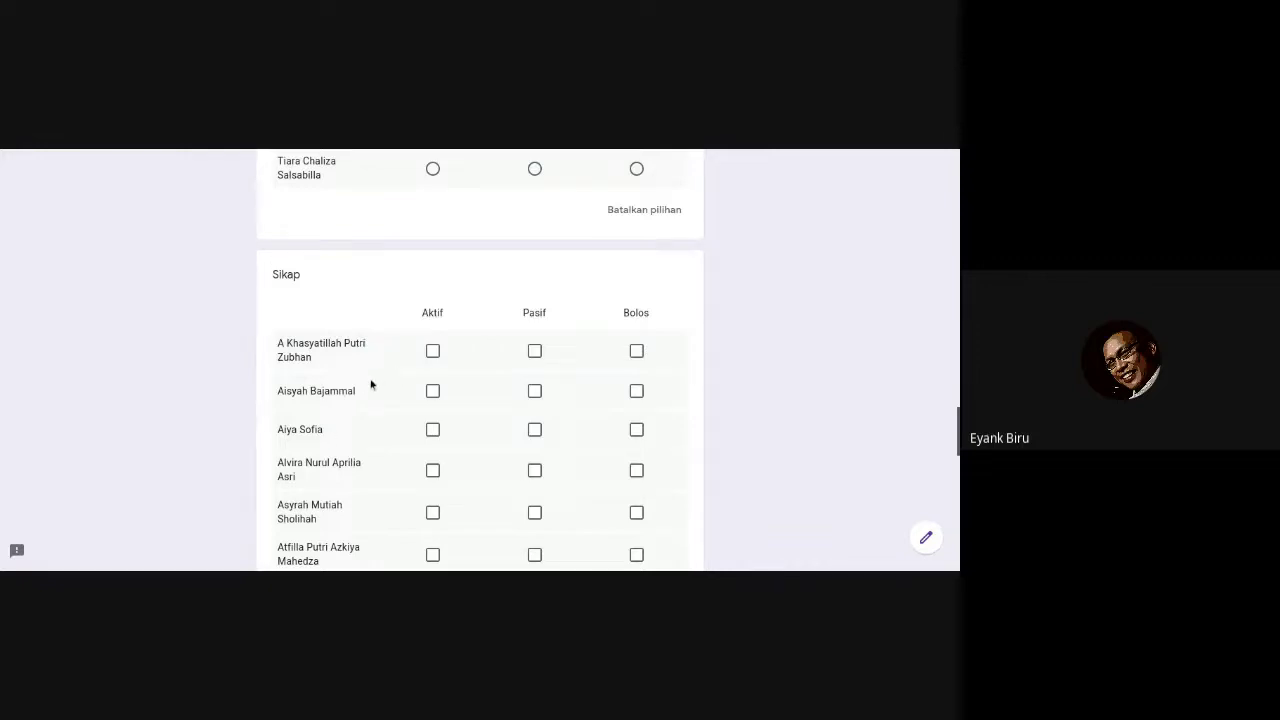
scroll(371, 383, "down", 1)
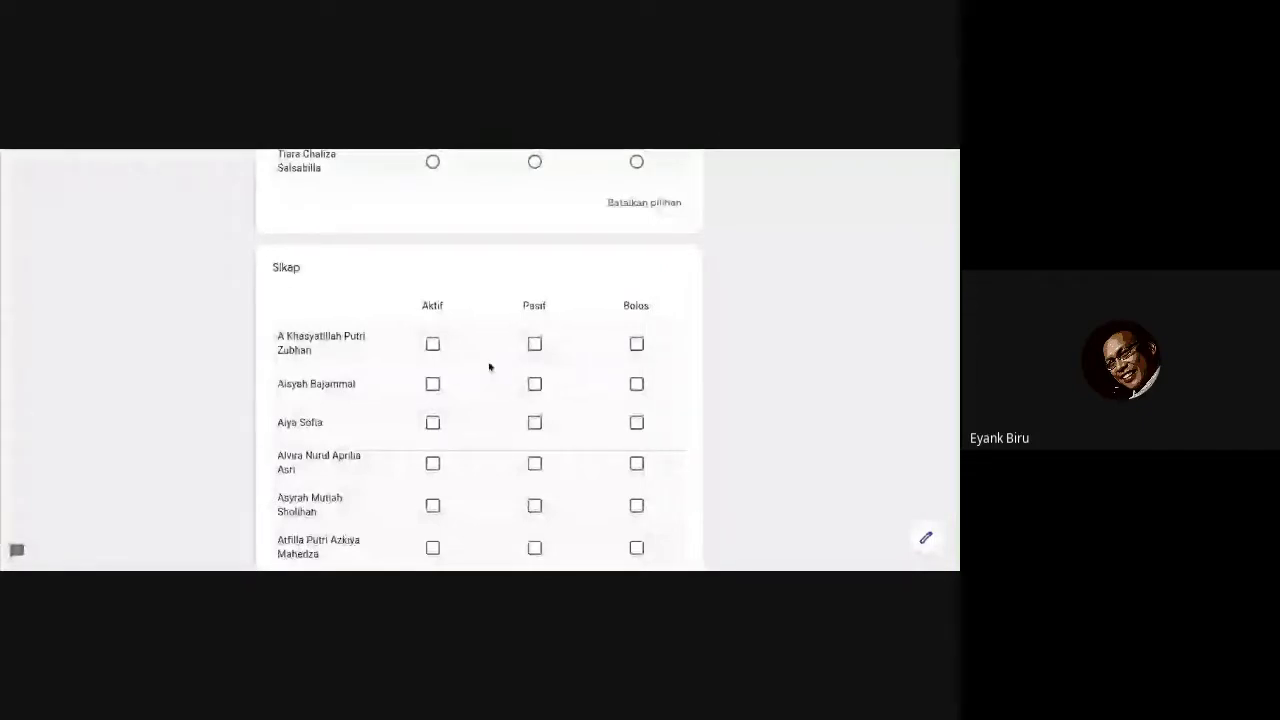
scroll(517, 403, "down", 3)
scroll(517, 403, "up", 3)
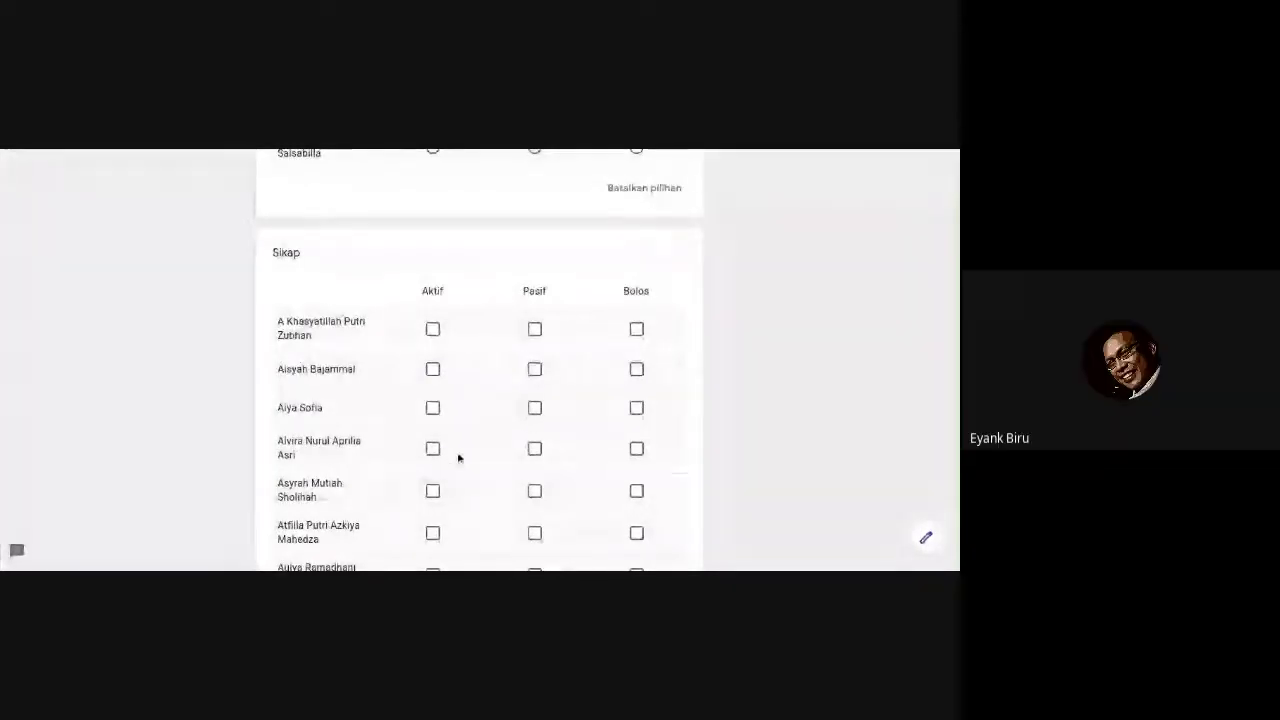
scroll(475, 424, "down", 3)
scroll(479, 427, "down", 5)
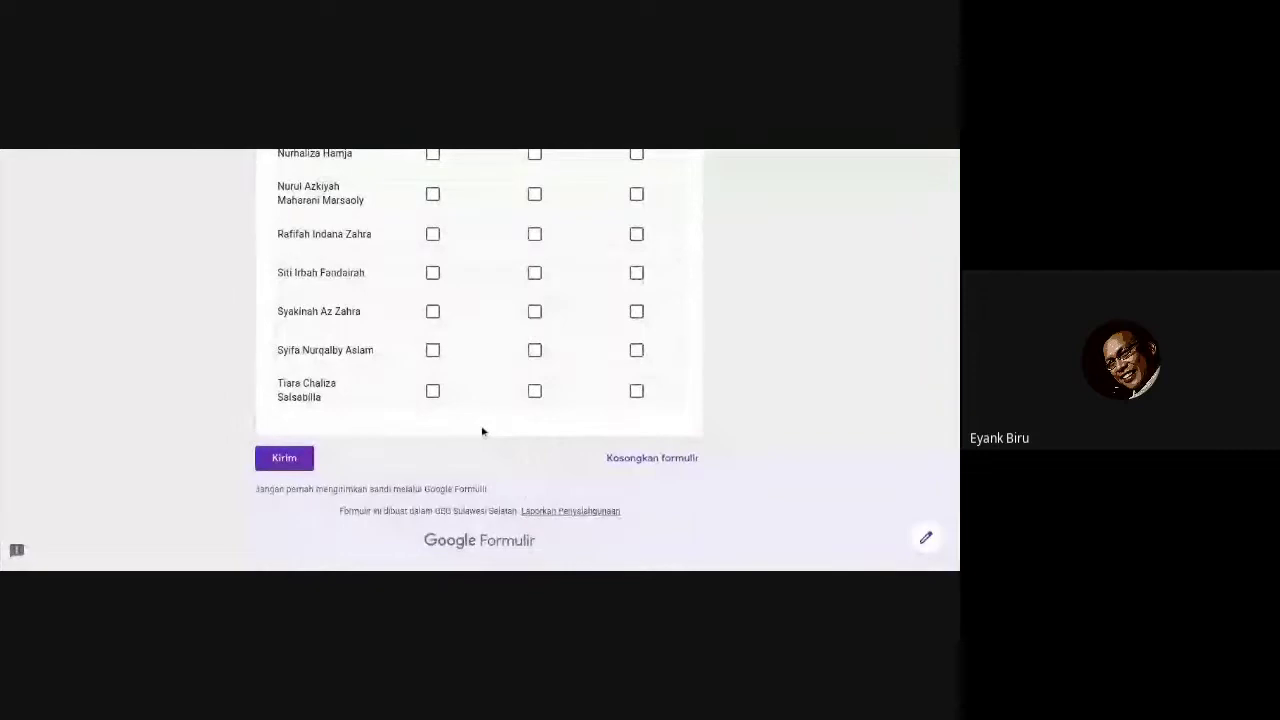
scroll(482, 436, "up", 5)
scroll(483, 441, "up", 4)
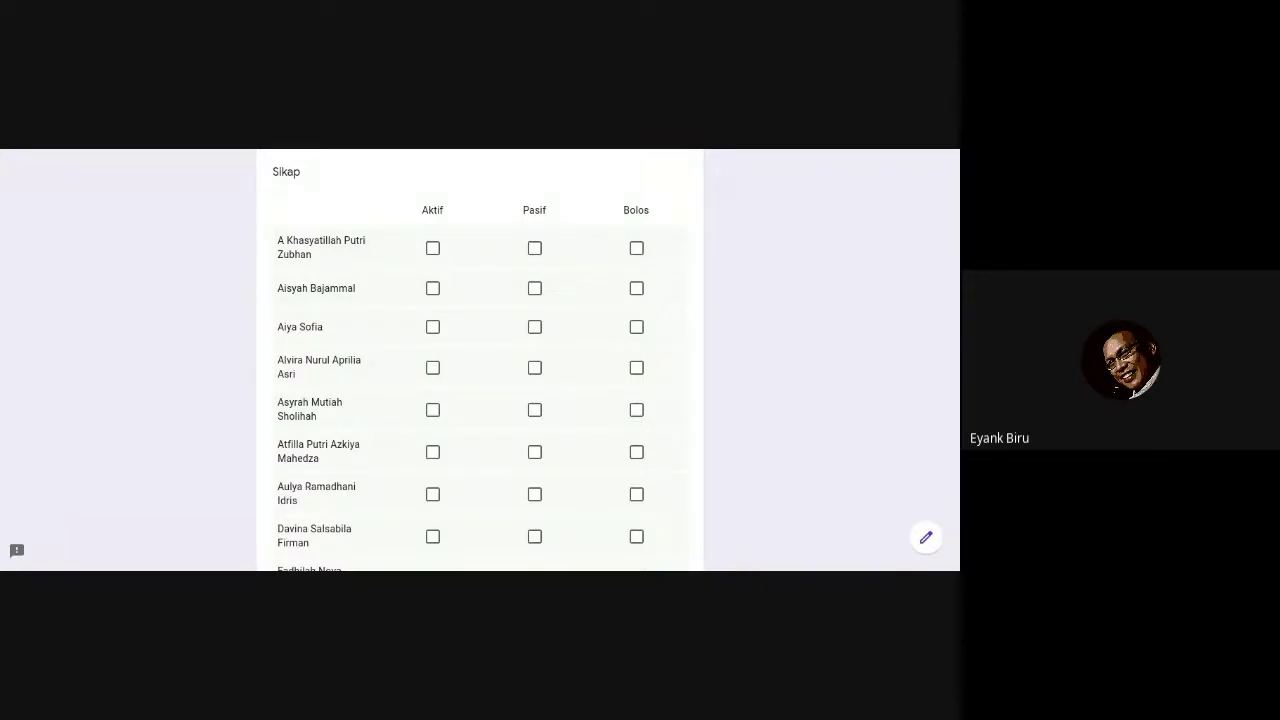
- Re-examine the Absensi grid's student rows and S, I and A columns in the form preview
scroll(488, 375, "down", 3)
scroll(488, 375, "up", 7)
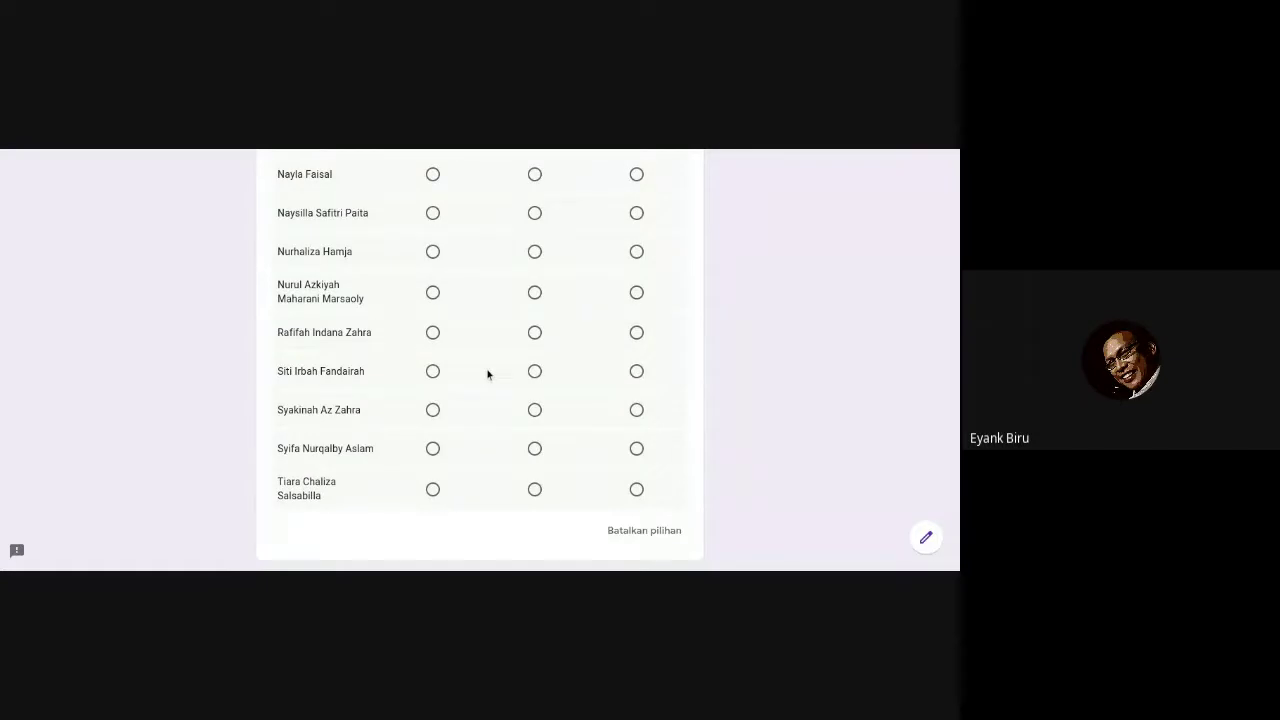
scroll(480, 376, "up", 8)
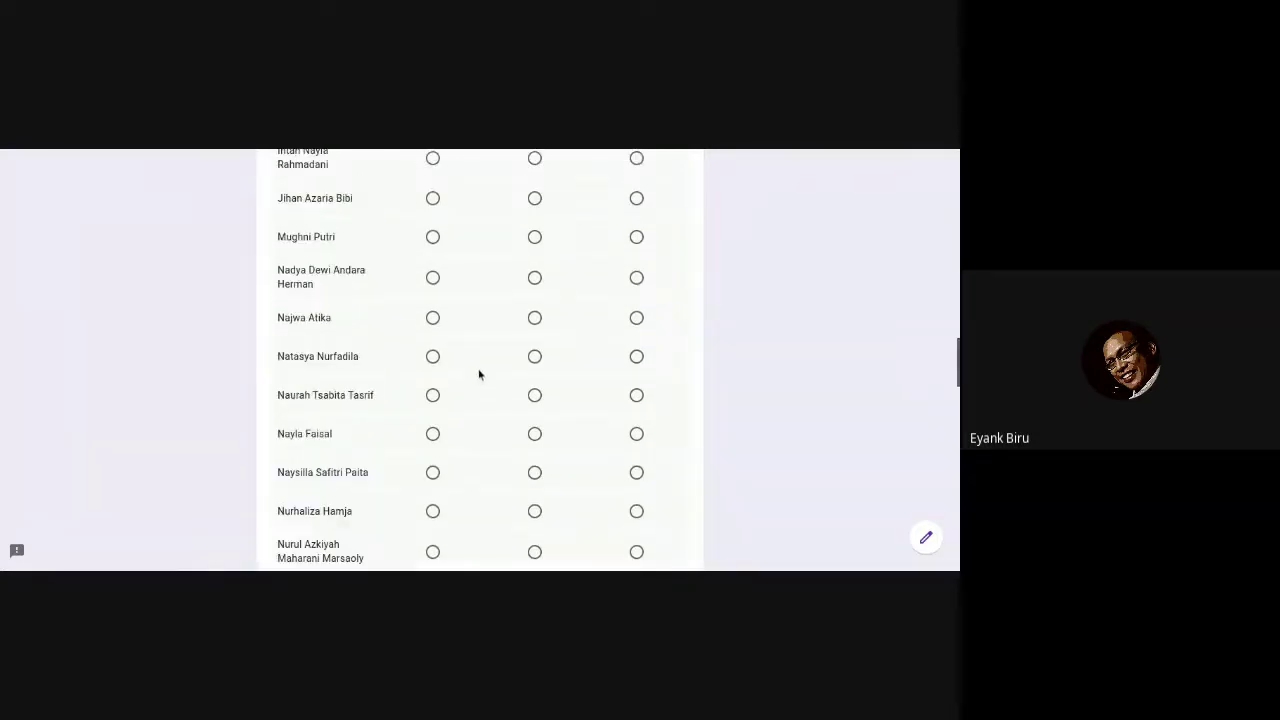
scroll(479, 376, "up", 3)
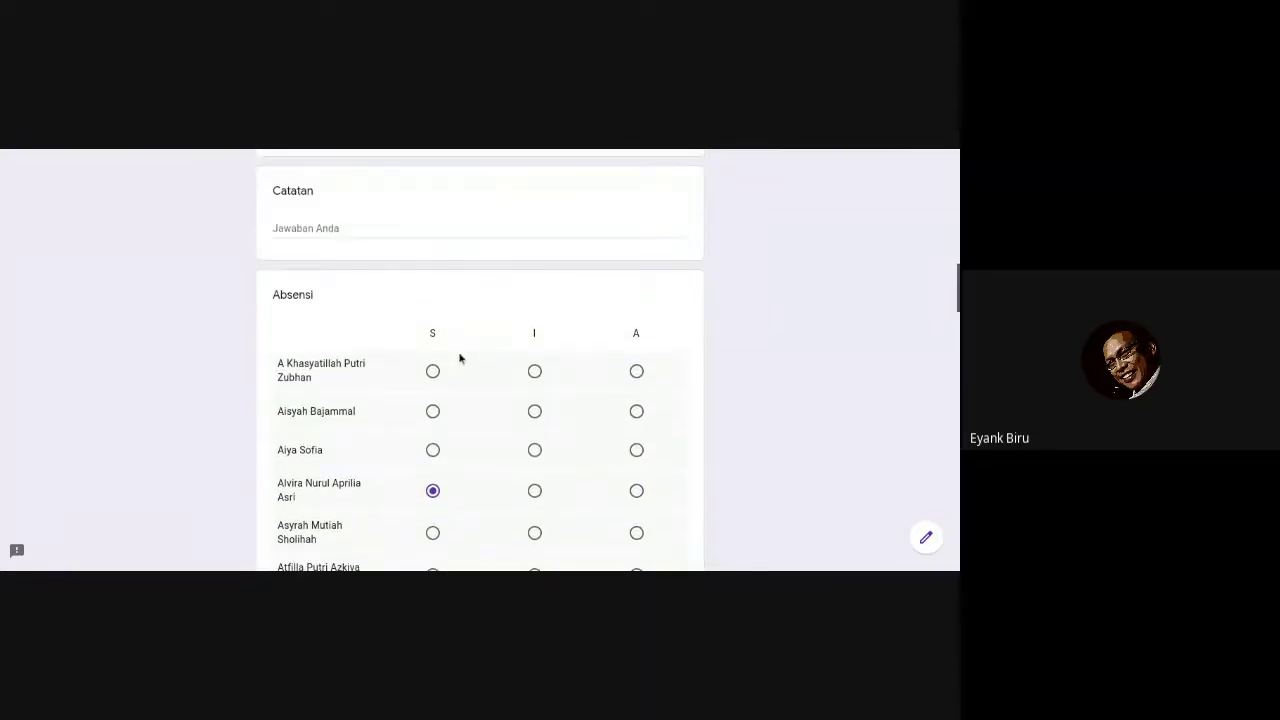
scroll(445, 300, "down", 10)
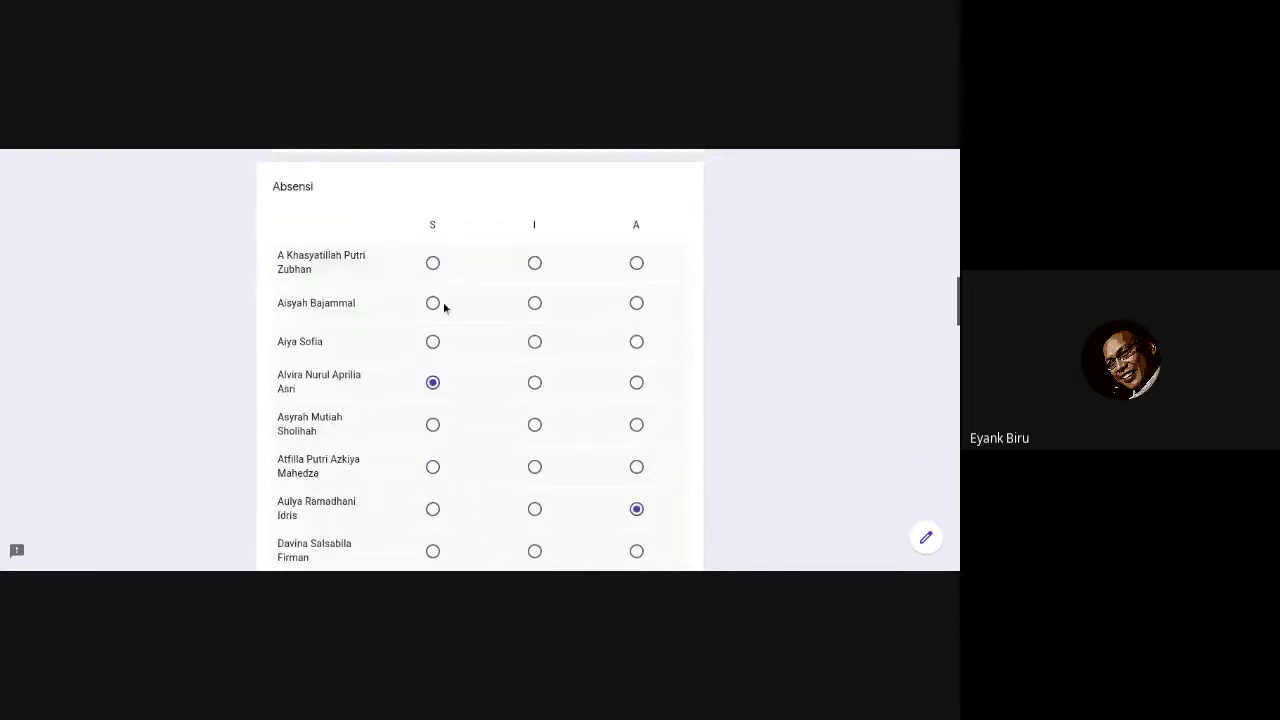
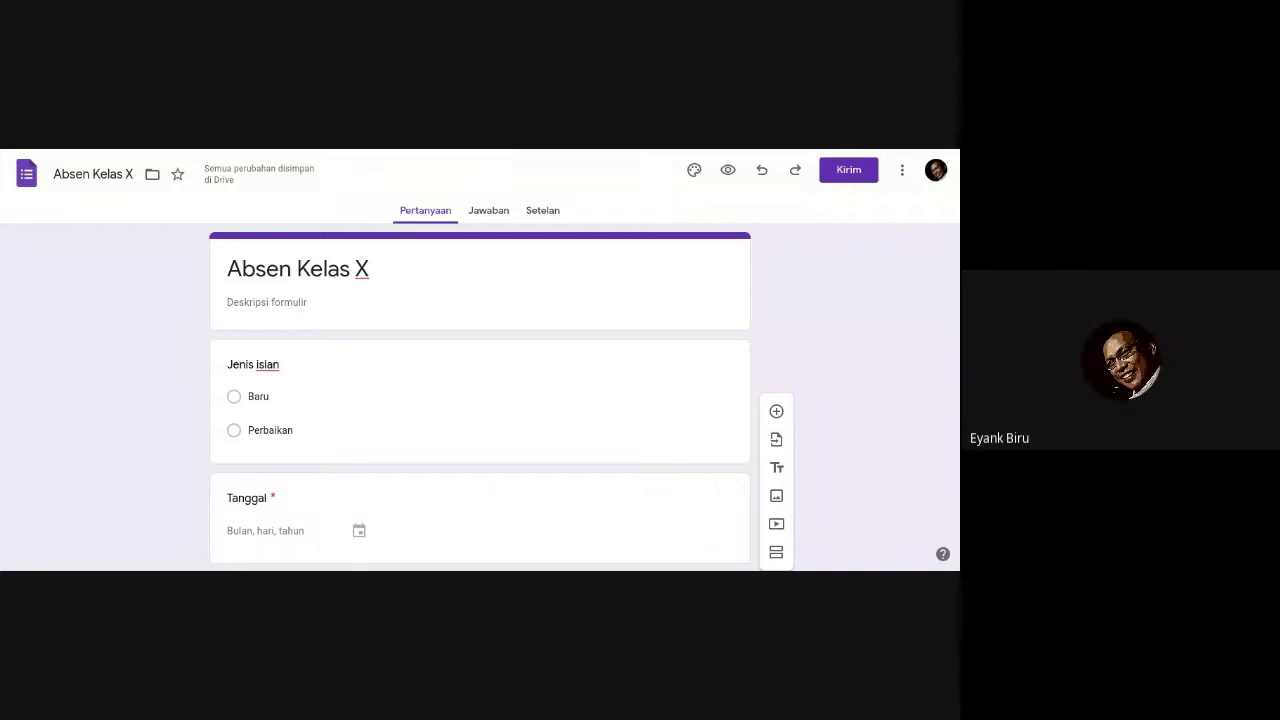
- Review the form's responses page and its settings from the quiz option through the Jawaban, Presentasi and Default sections
left_click(488, 212)
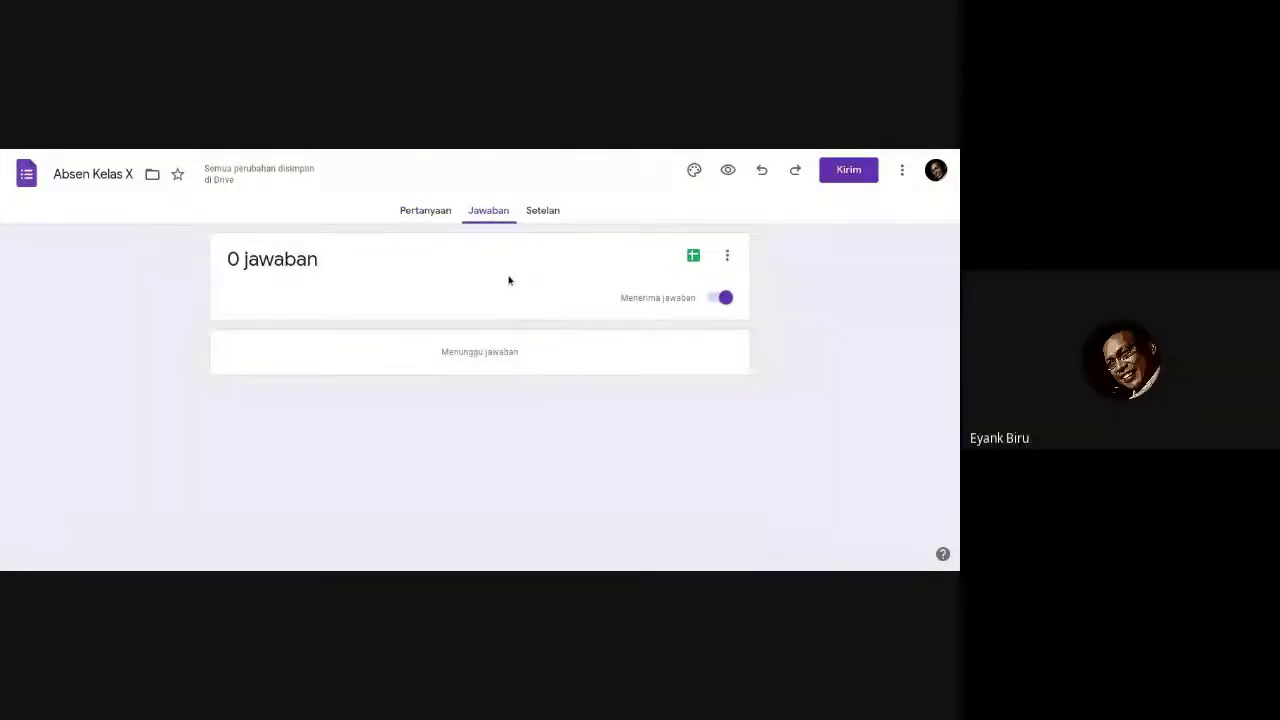
left_click(540, 212)
scroll(541, 383, "down", 2)
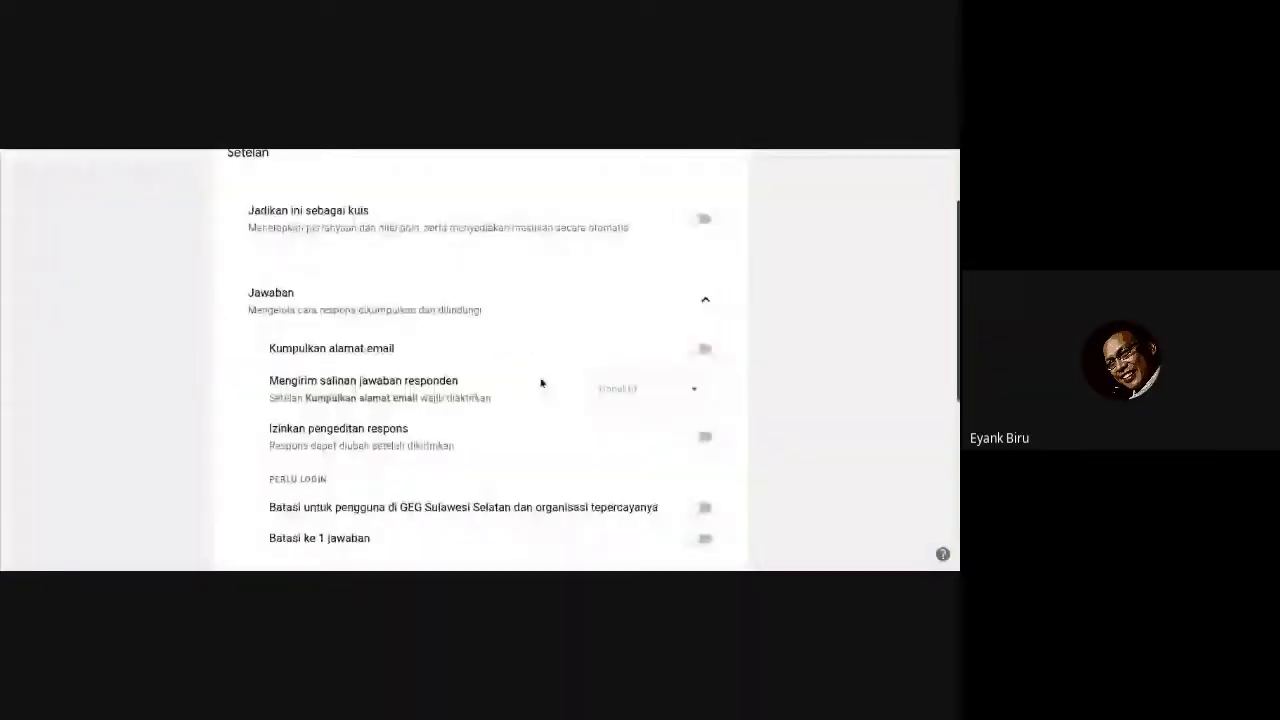
scroll(541, 383, "down", 2)
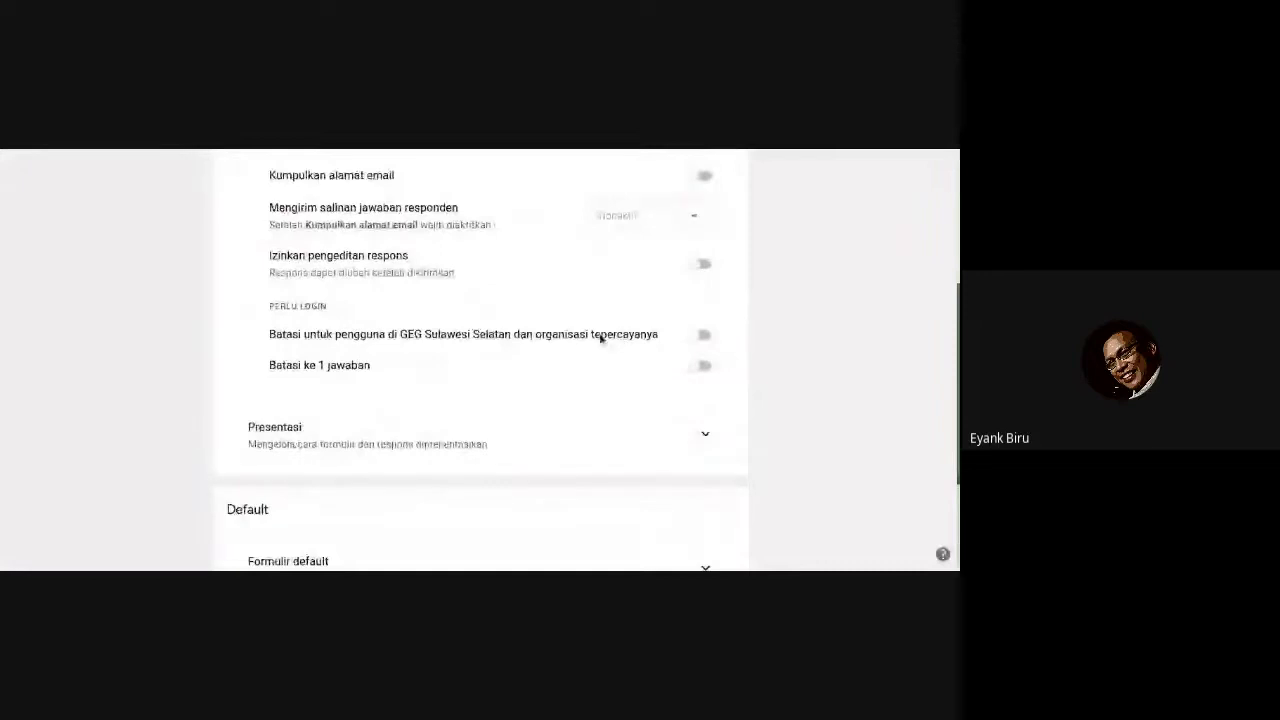
scroll(597, 375, "down", 2)
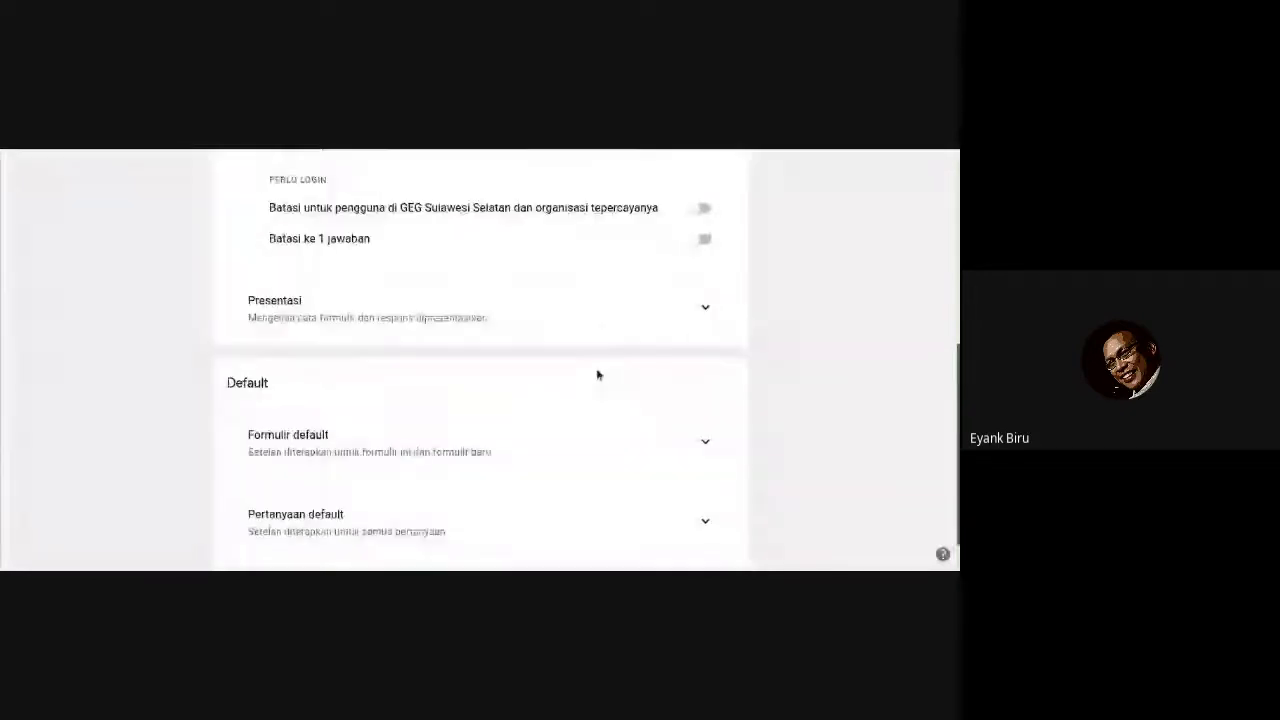
scroll(597, 372, "up", 5)
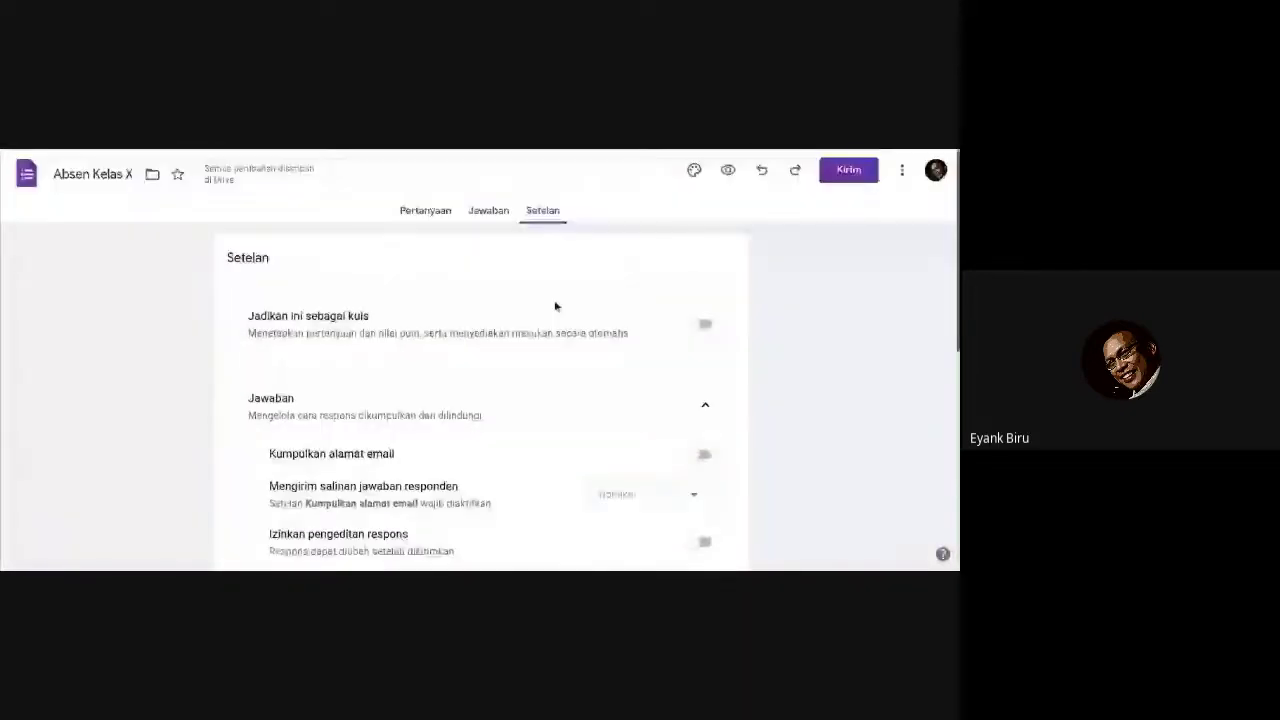
- Link the form's responses to a new spreadsheet named "Absen Kelas (Jawaban)"
left_click(490, 212)
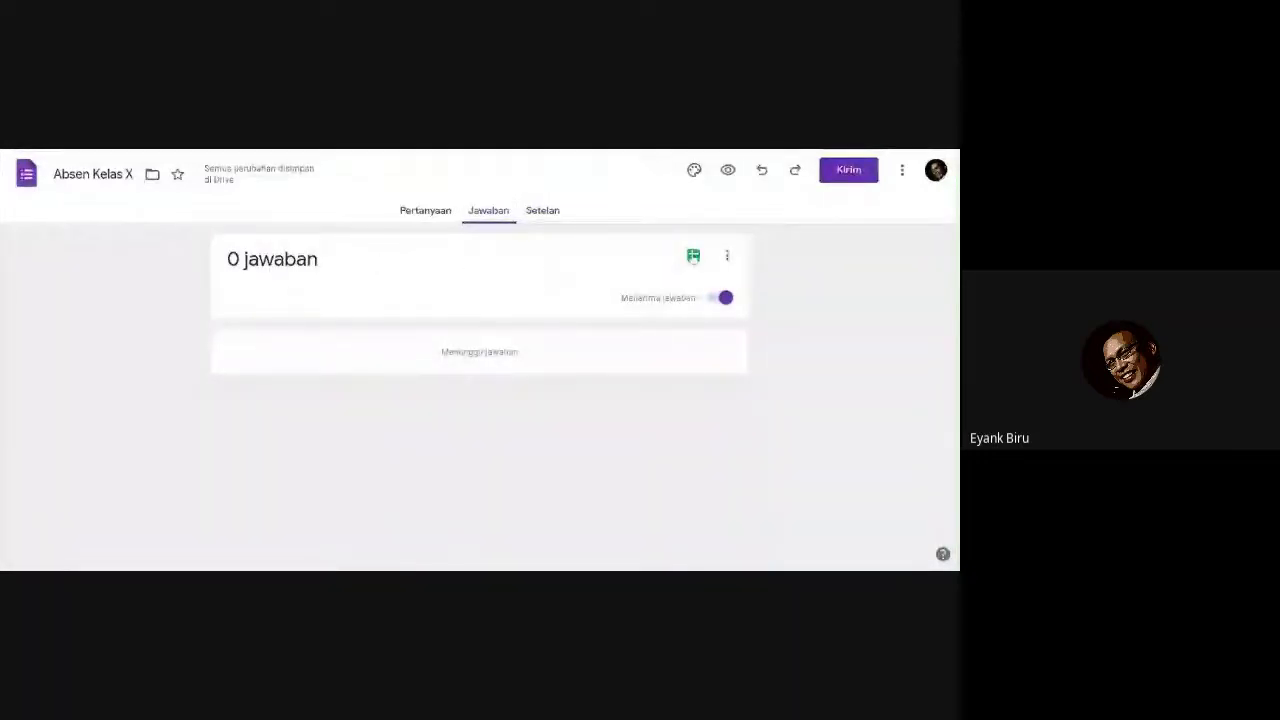
left_click(693, 258)
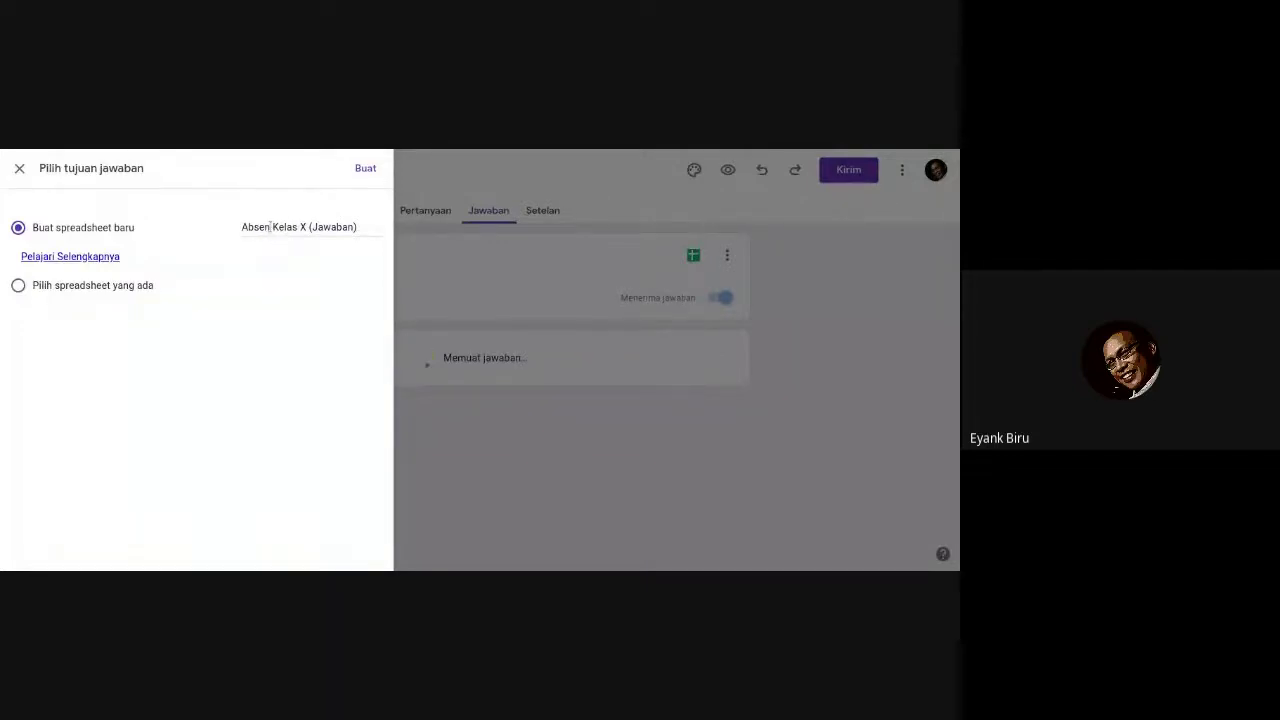
left_click(305, 227)
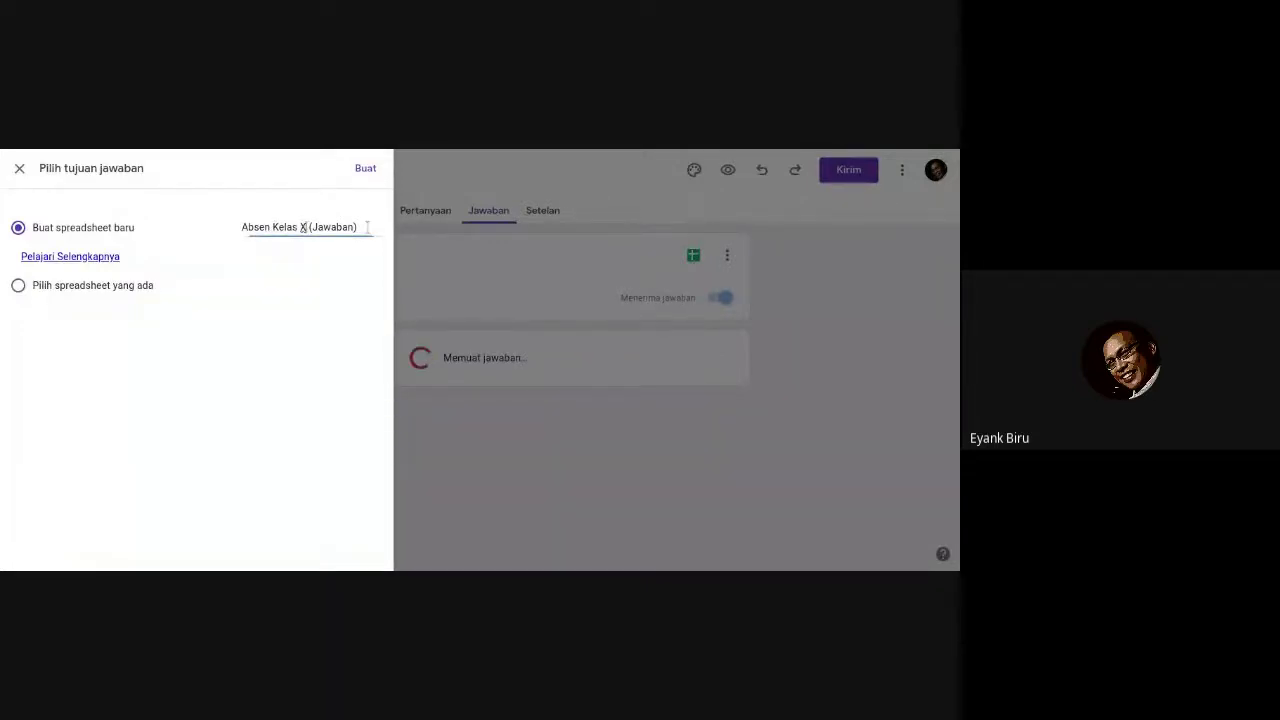
key("BackSpace")
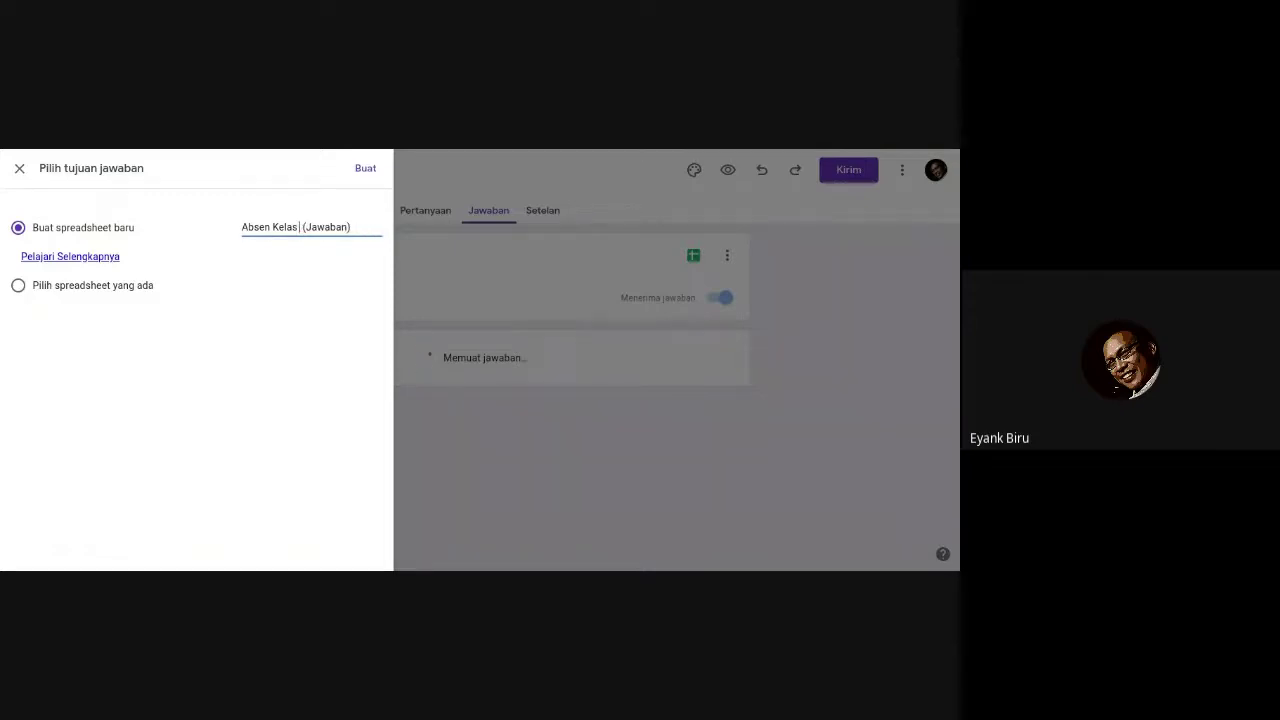
key("Delete")
left_click(362, 172)
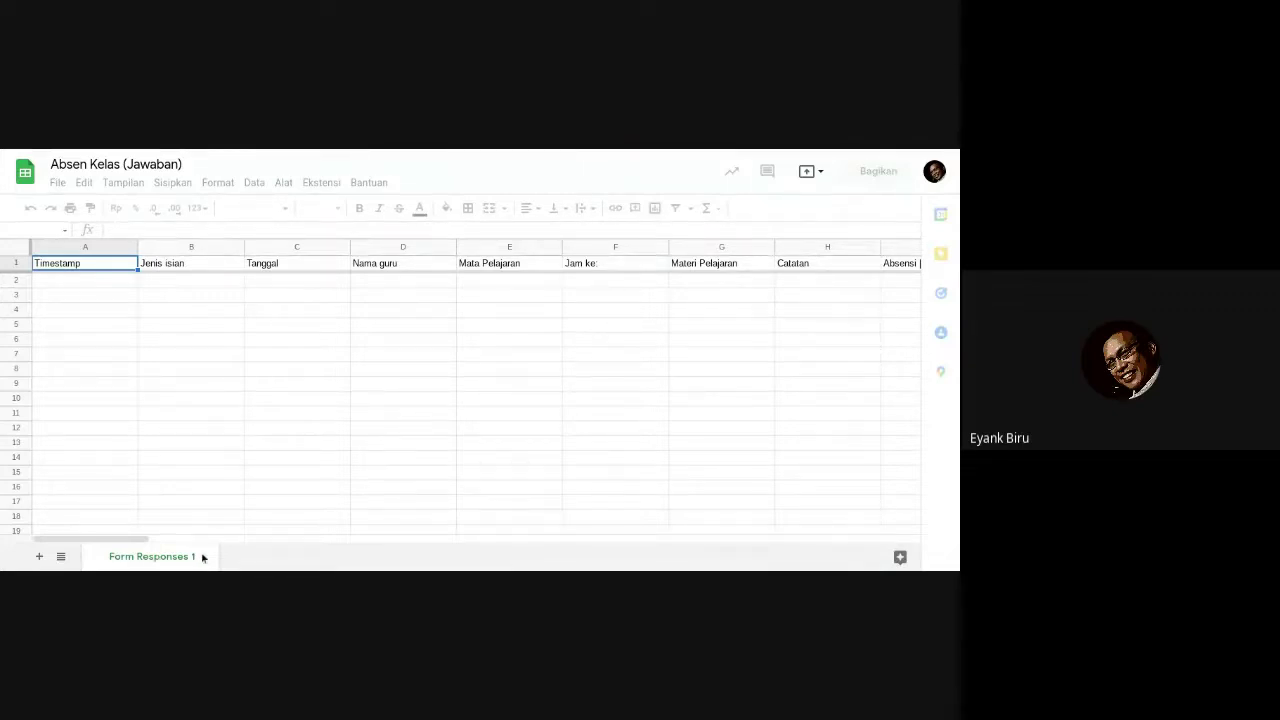
- Rename the response spreadsheet's Form Responses 1 sheet as X
double_click(152, 558)
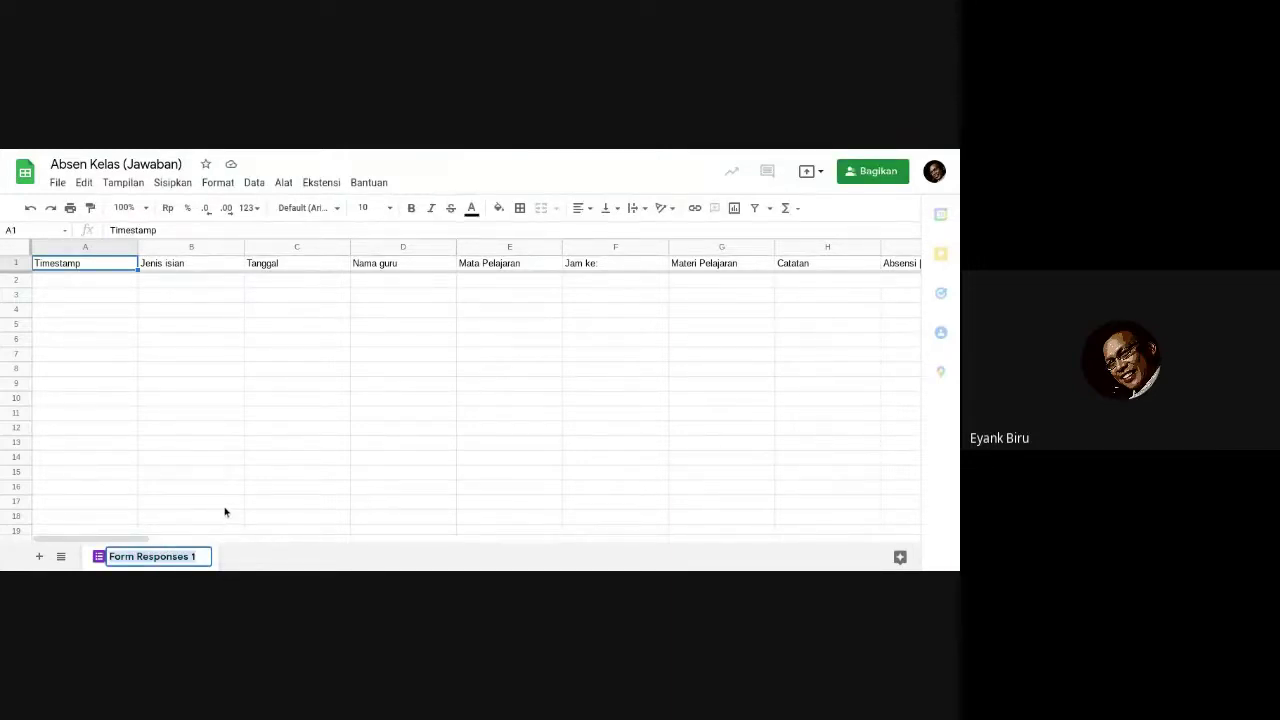
type("X")
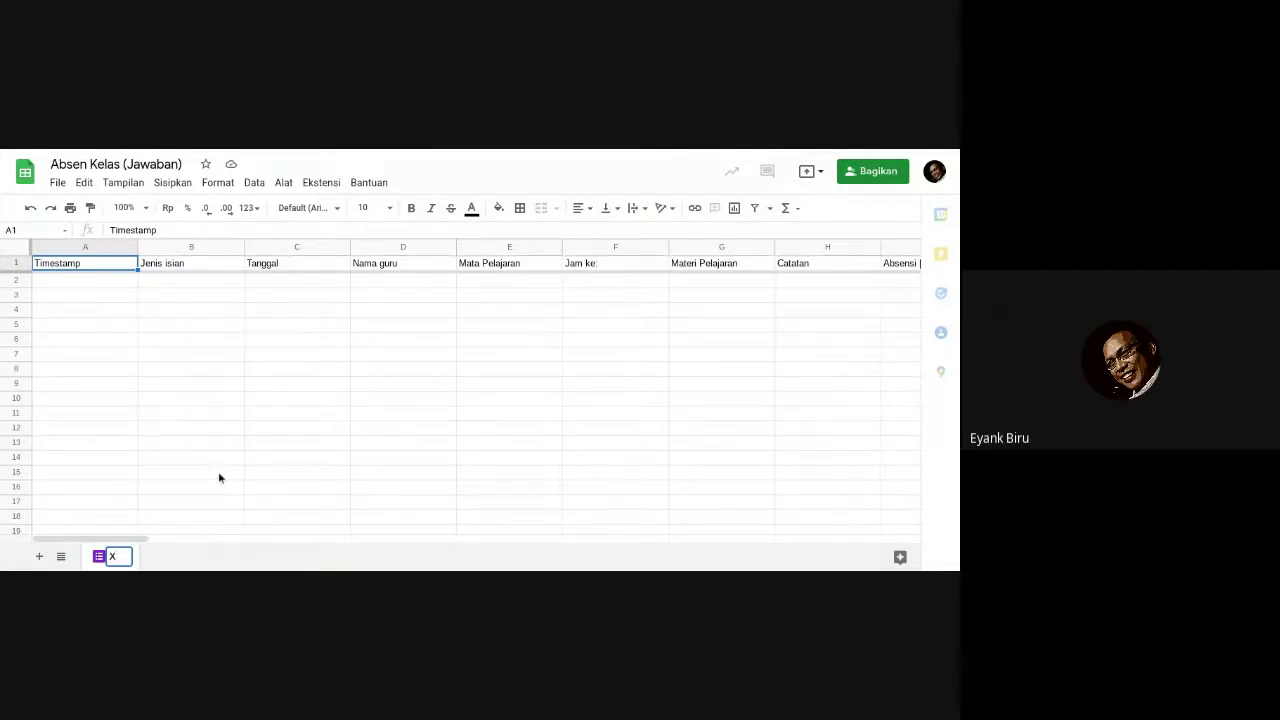
left_click(218, 469)
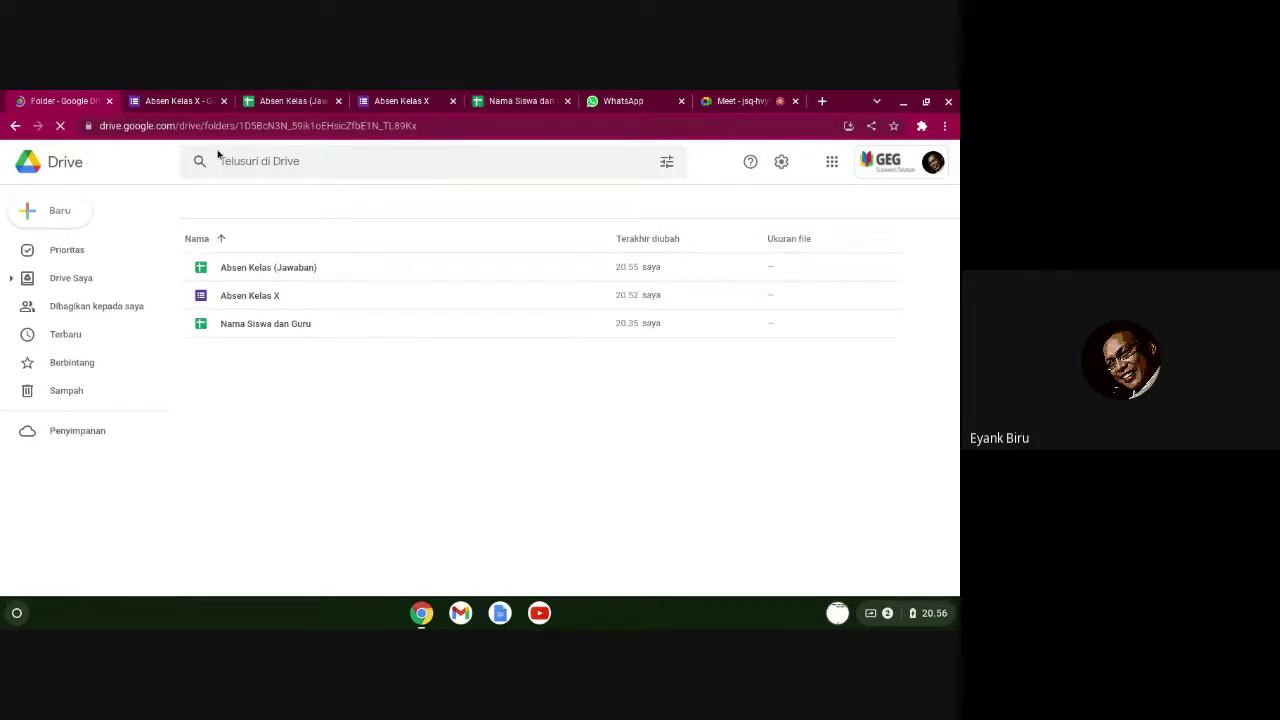
- Delete the Sikap checkbox grid from the questions of the Absen Kelas X form
left_click(194, 105)
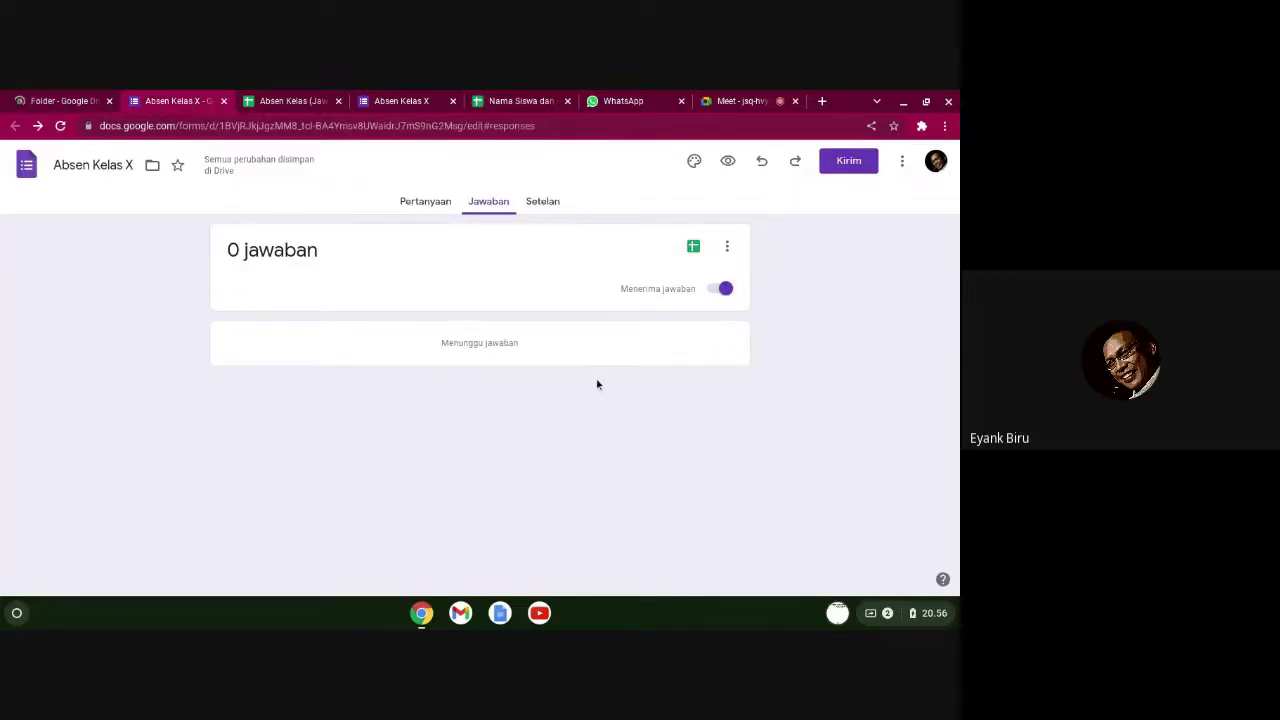
left_click(424, 203)
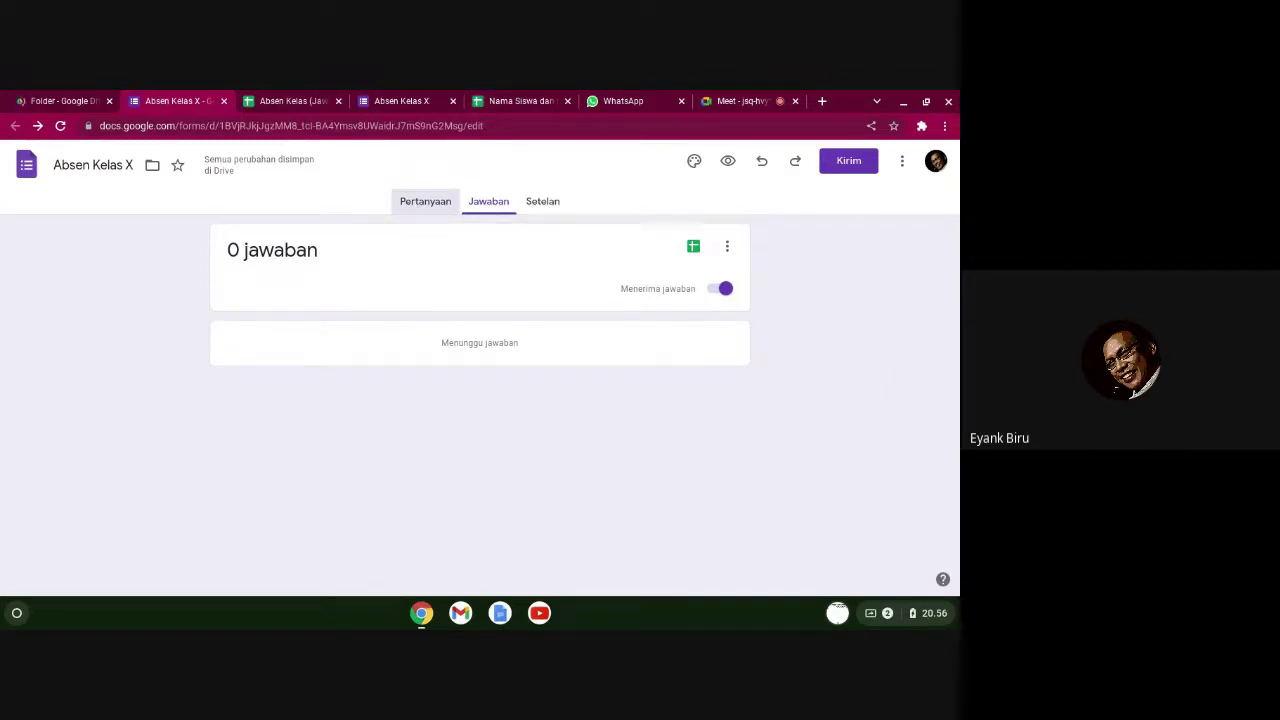
scroll(580, 428, "down", 15)
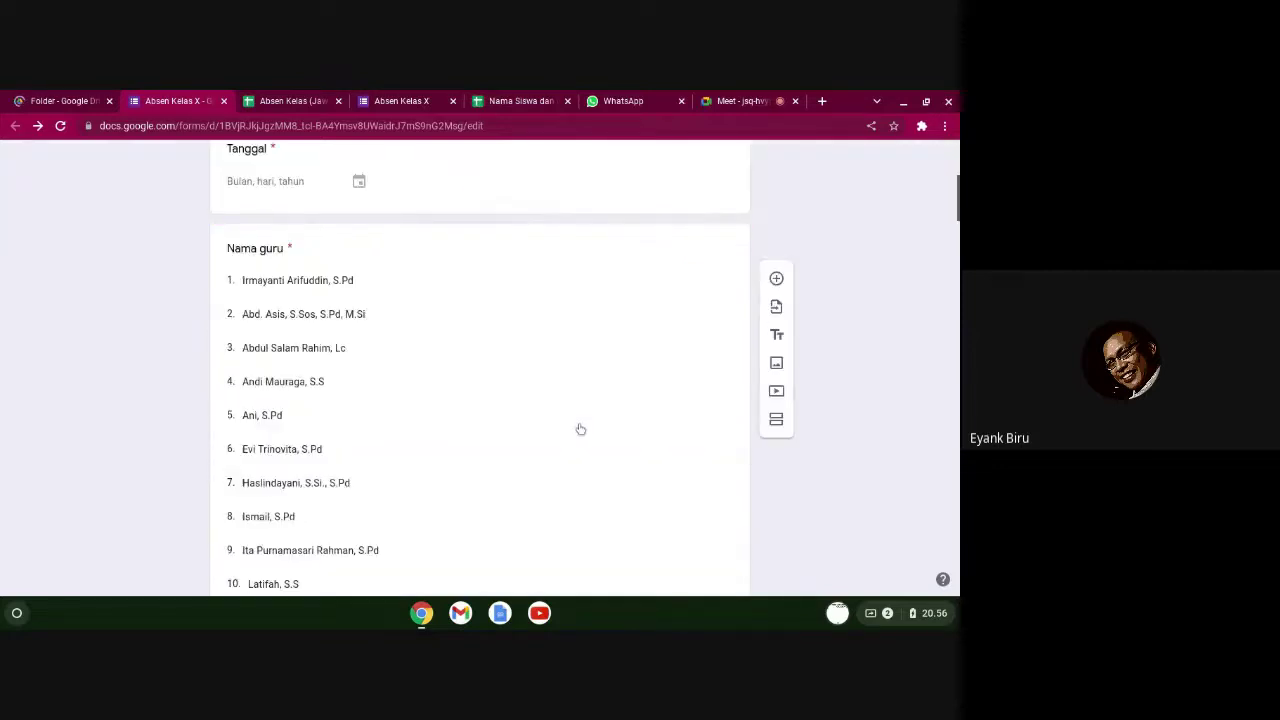
scroll(577, 424, "down", 20)
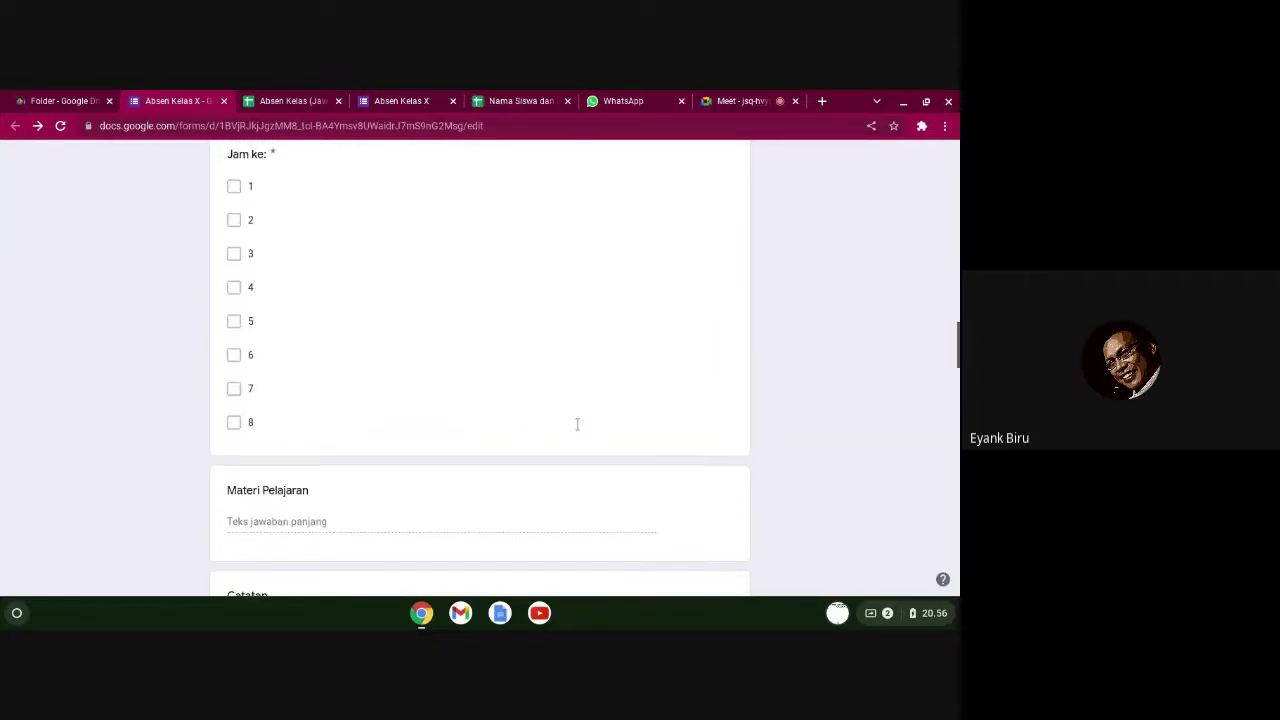
scroll(479, 410, "up", 7)
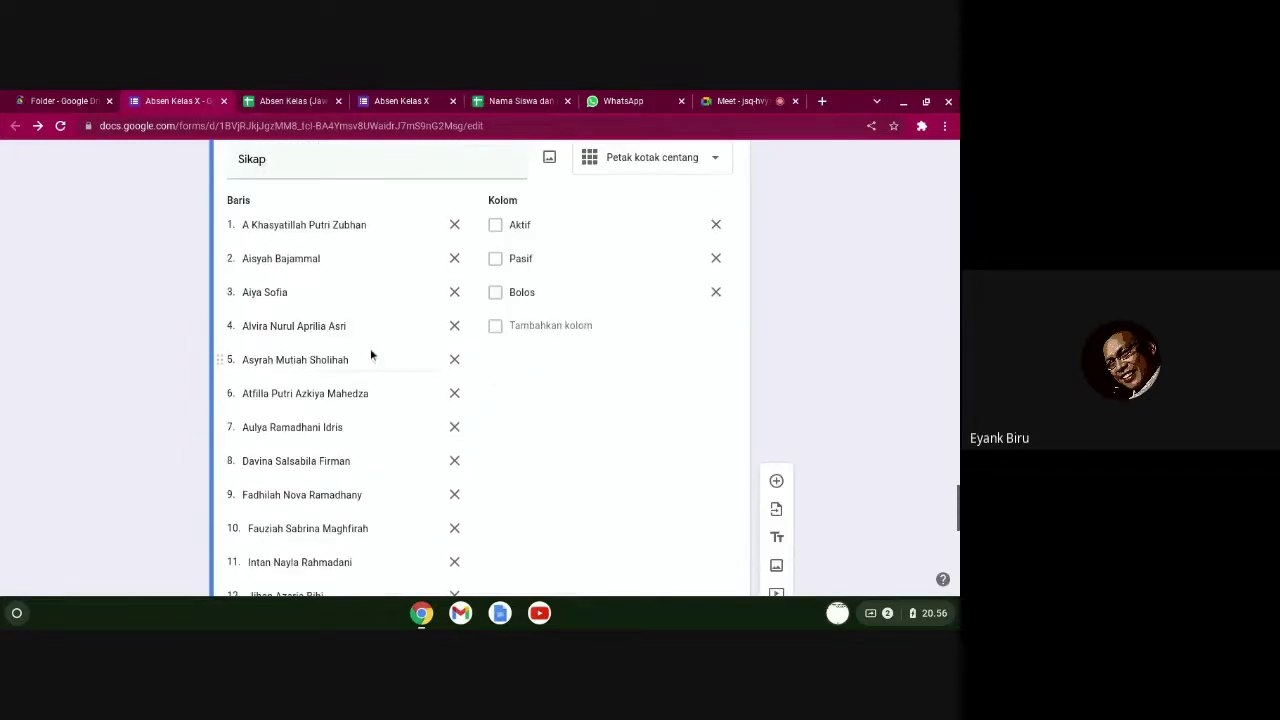
scroll(351, 326, "up", 2)
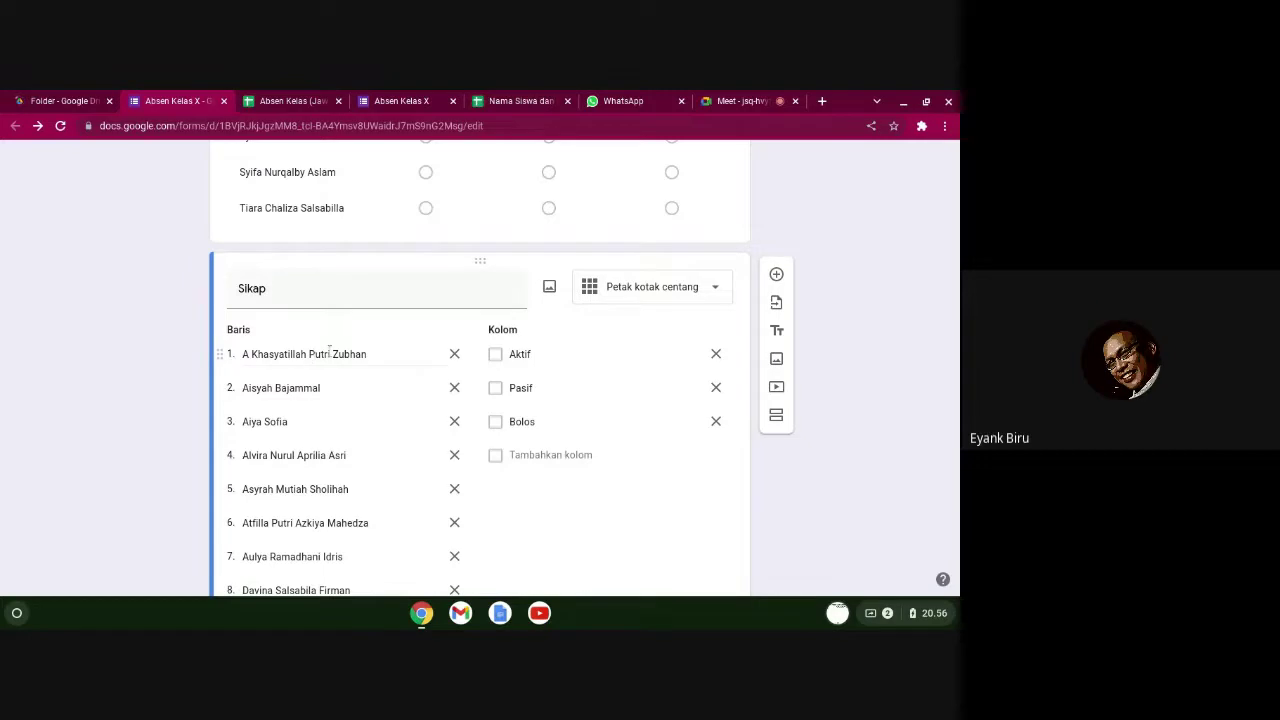
left_click(440, 352)
scroll(637, 440, "down", 3)
scroll(632, 444, "down", 5)
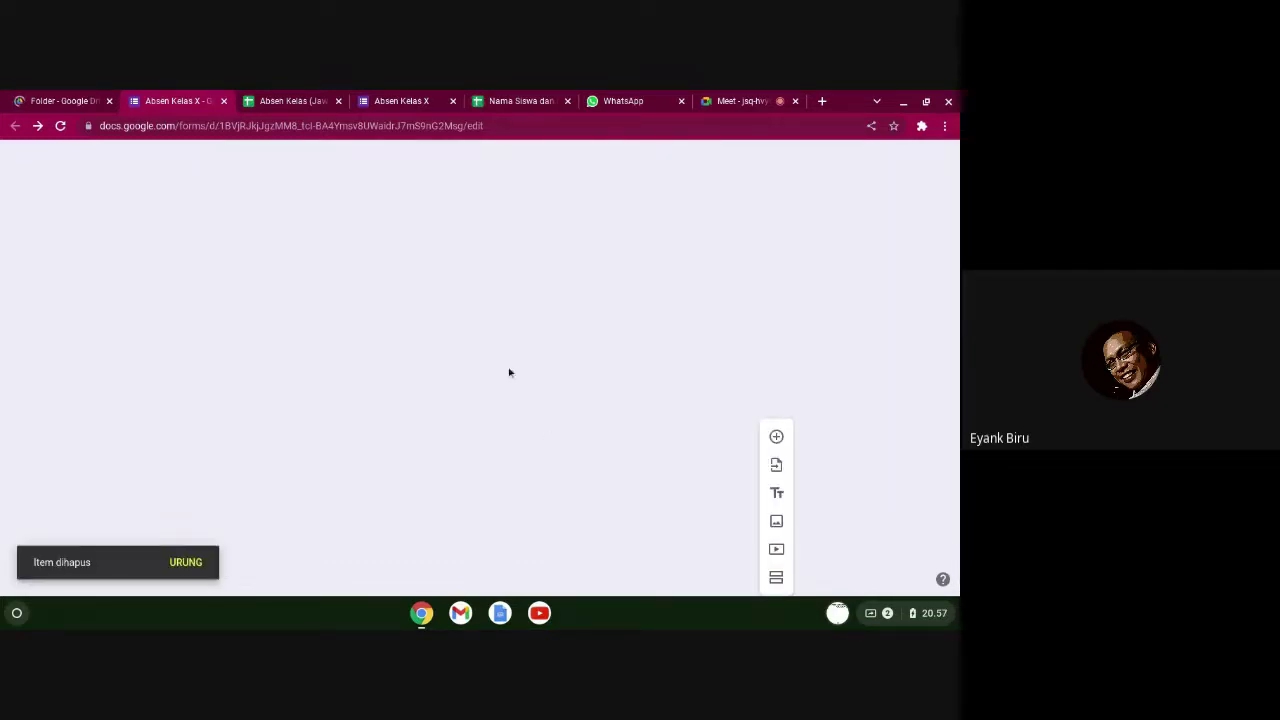
scroll(368, 253, "up", 5)
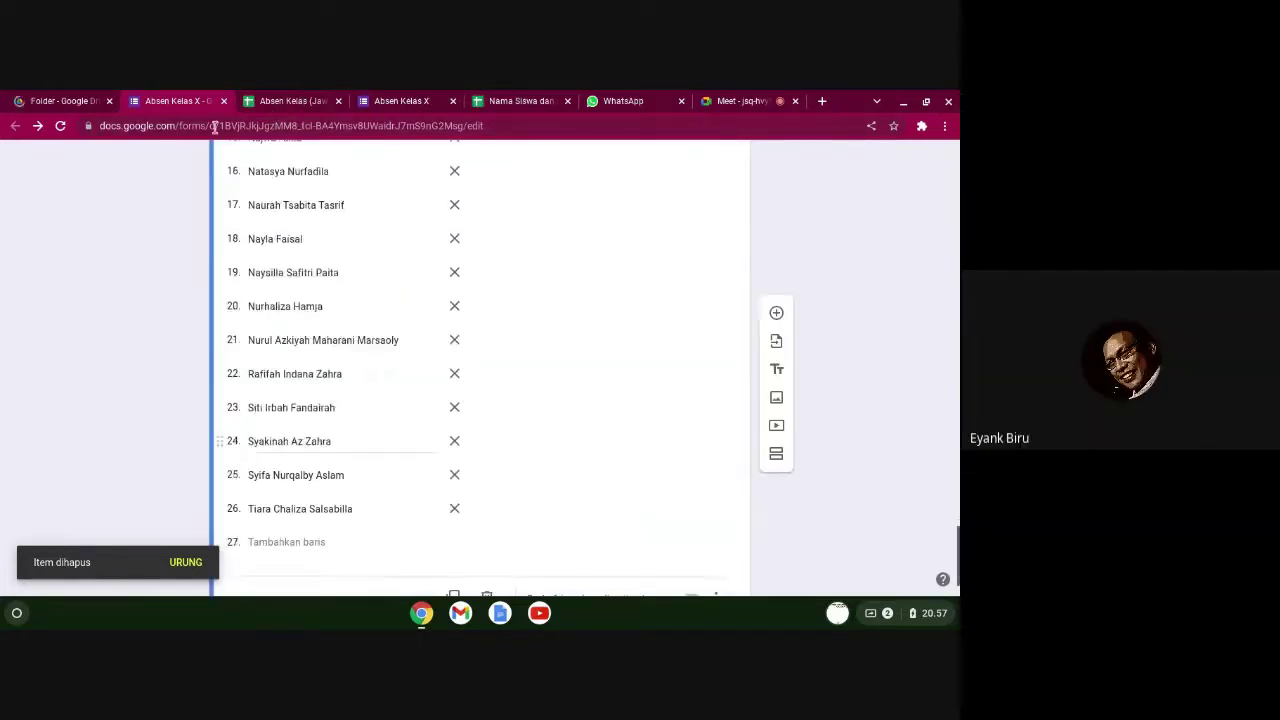
- Make a copy of the Absen Kelas X form in the Materi folder in Google Drive
left_click(274, 100)
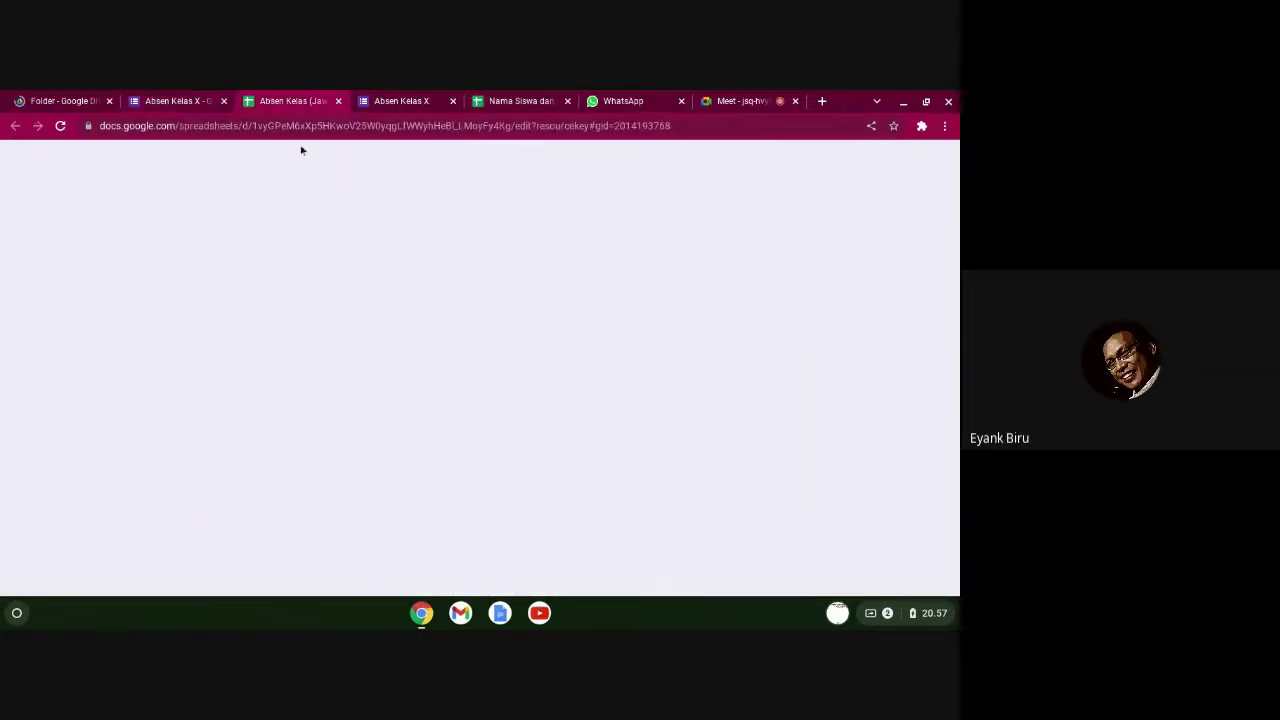
left_click(181, 104)
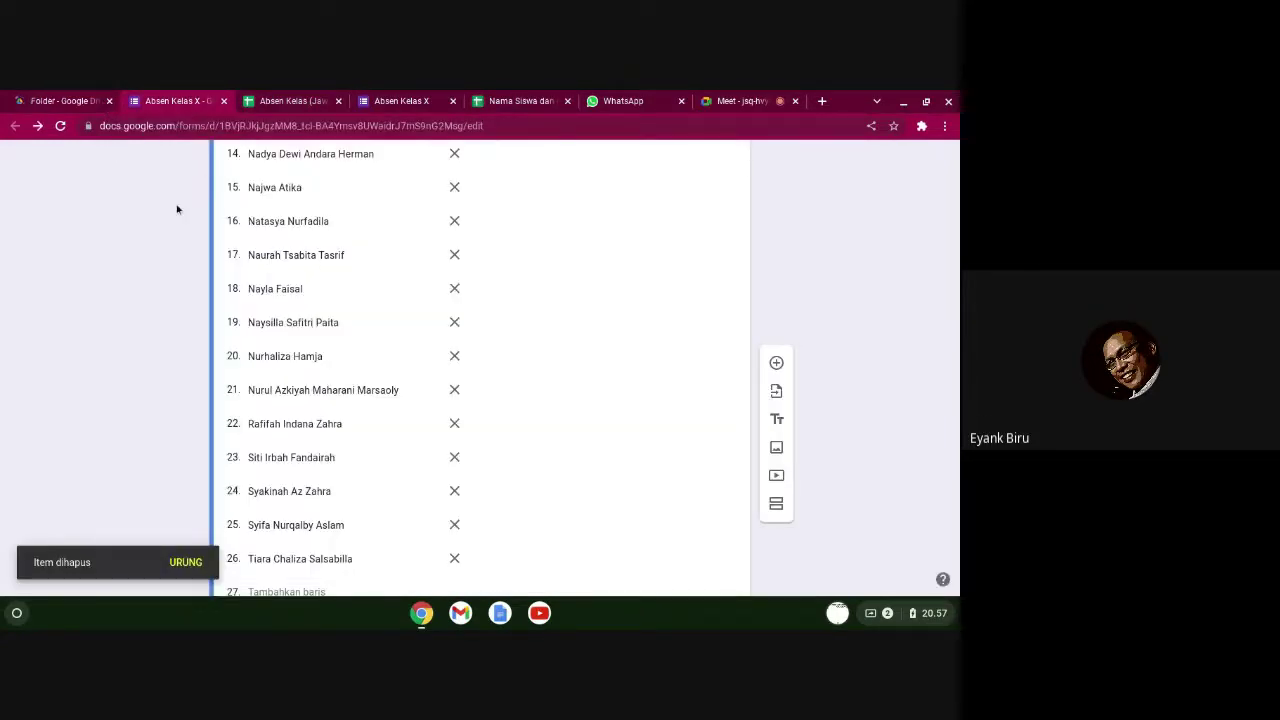
left_click(70, 101)
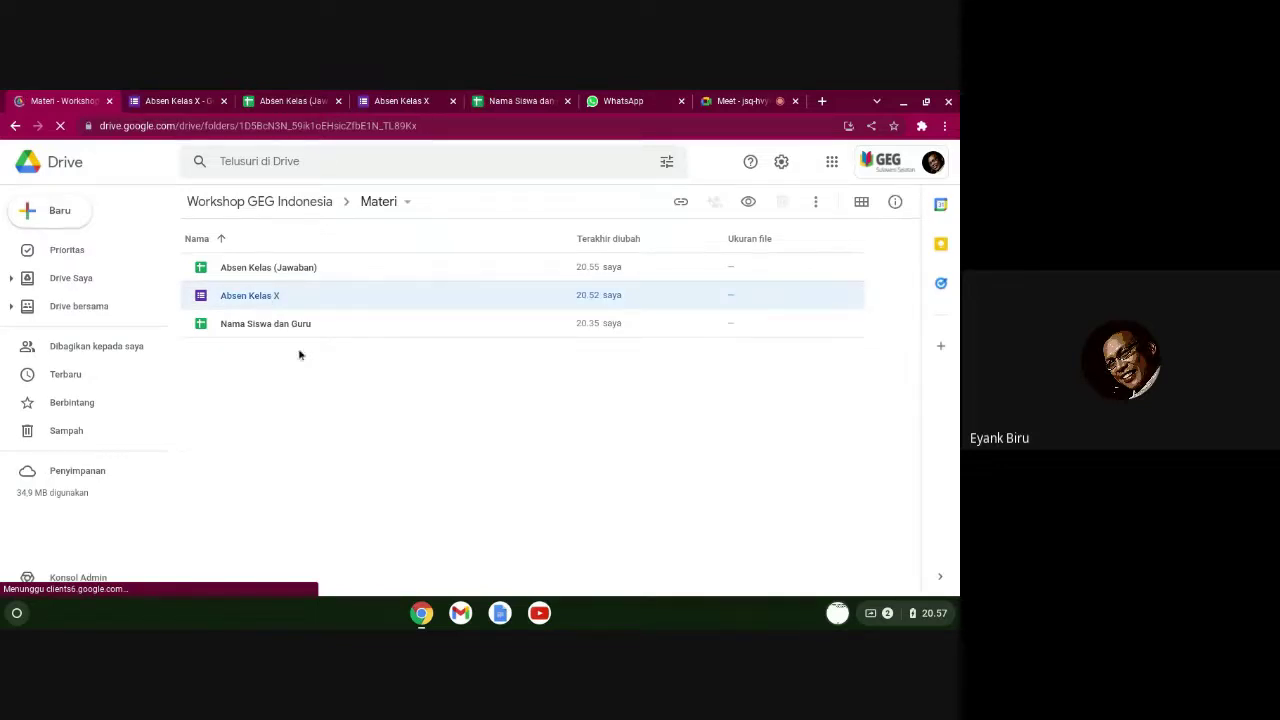
right_click(255, 301)
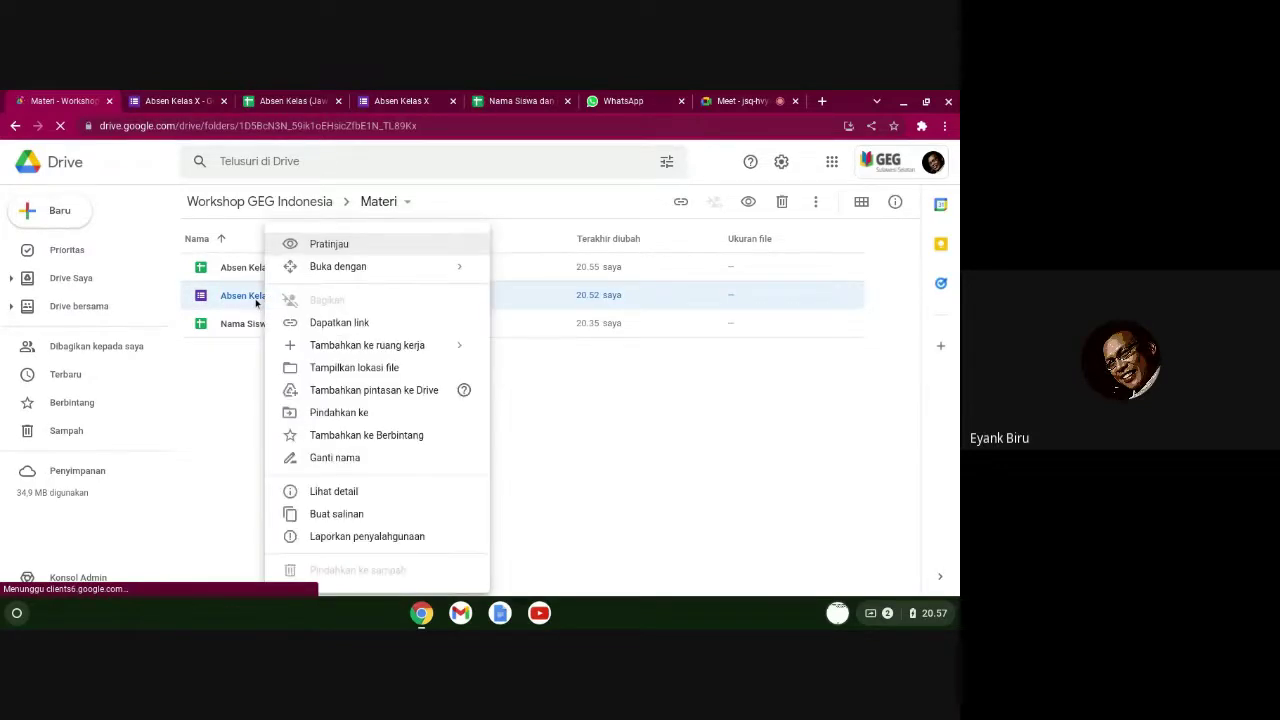
left_click(339, 519)
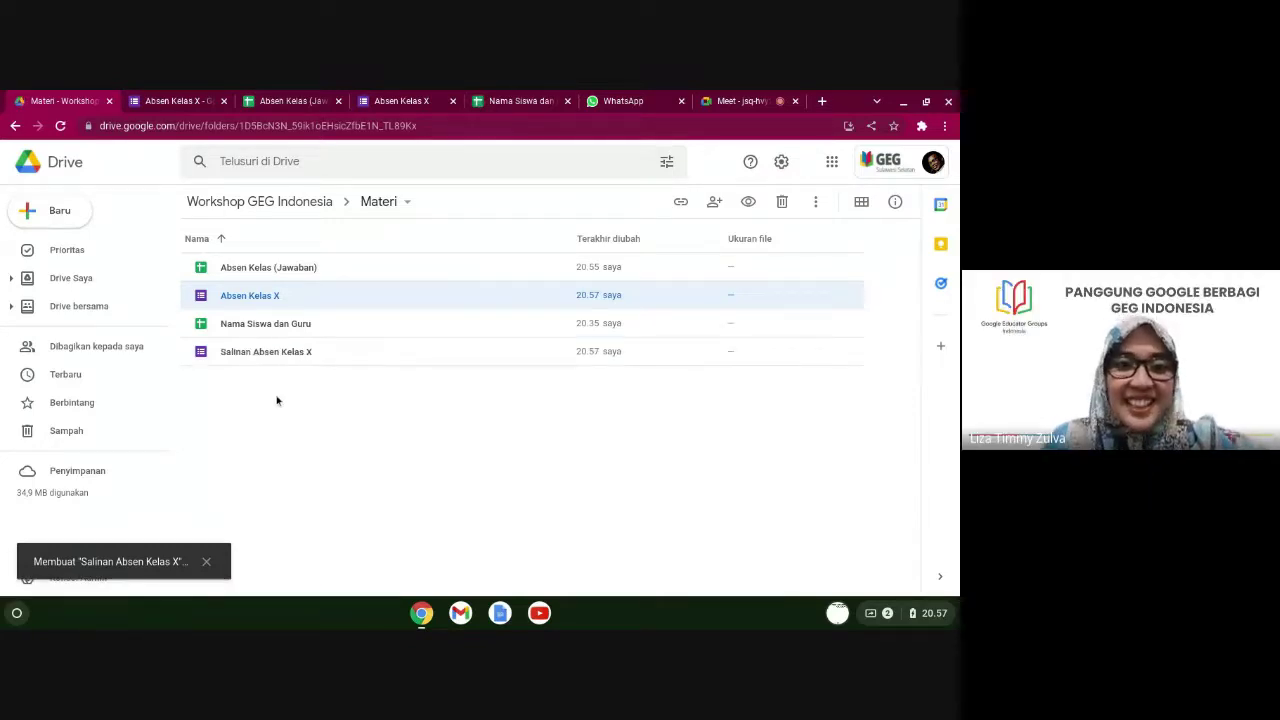
- Rename the copied form as "Absen Kelas XI"
left_click(263, 352)
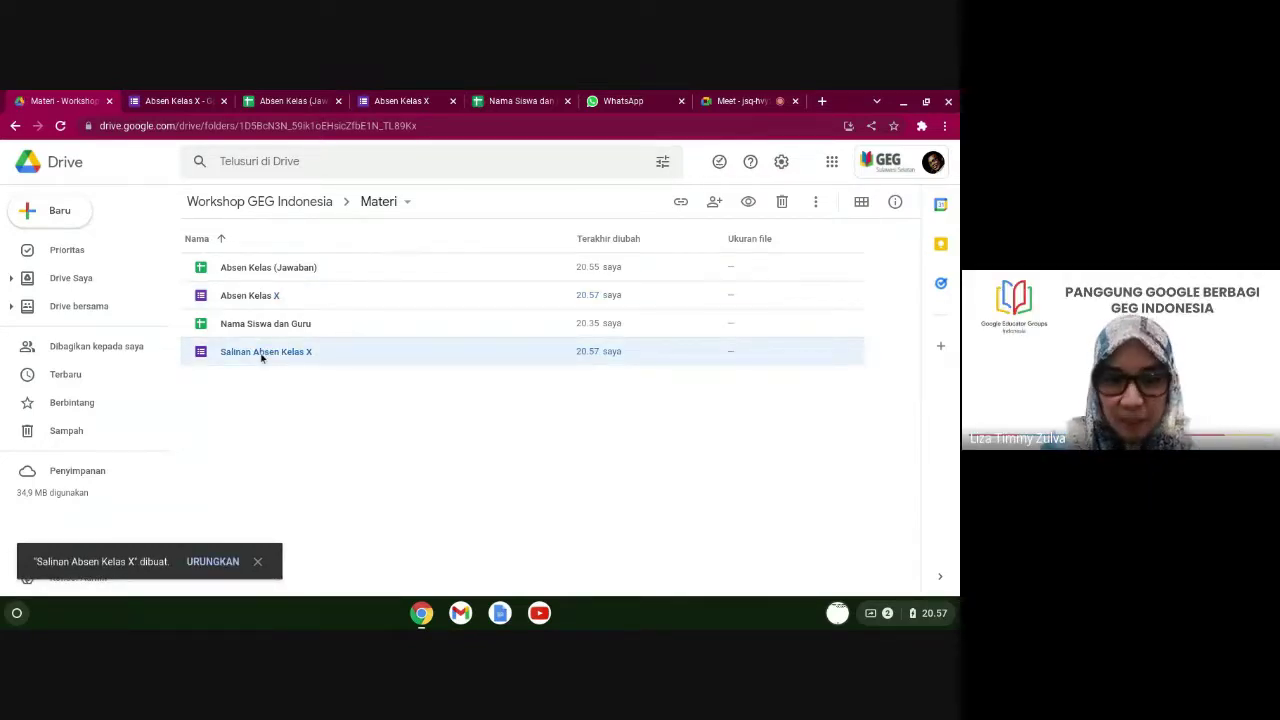
right_click(263, 356)
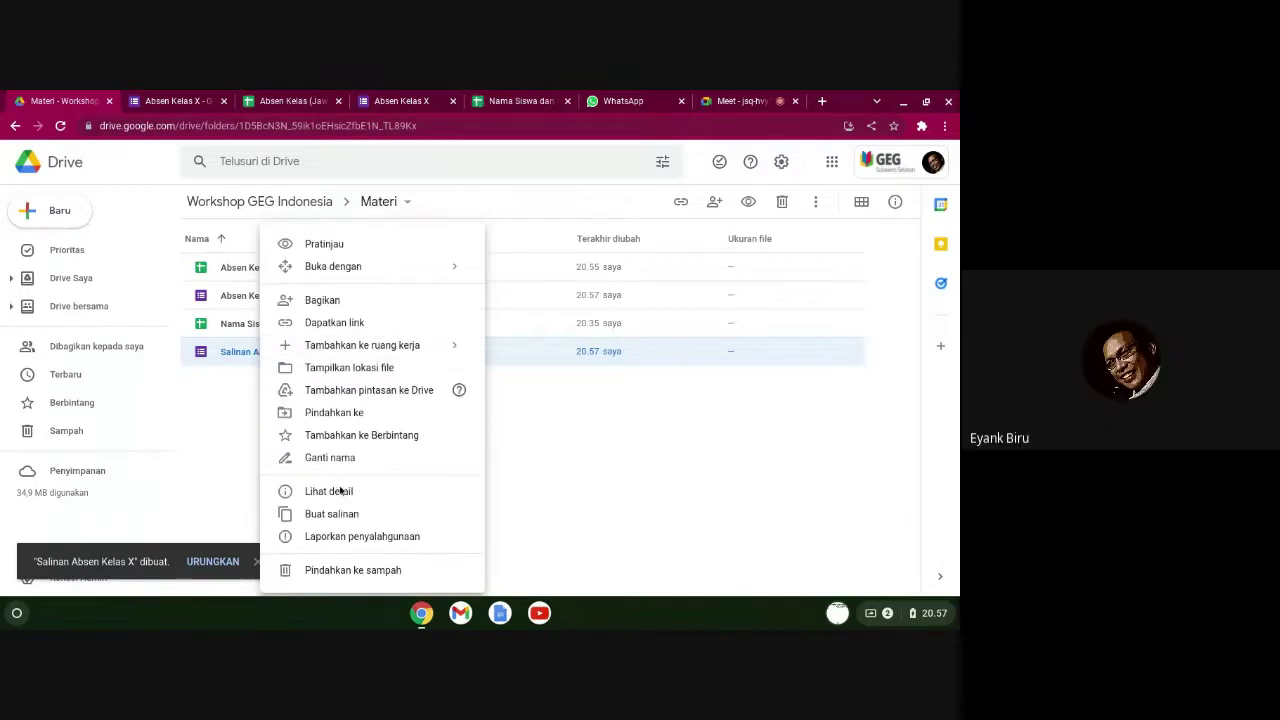
left_click(372, 460)
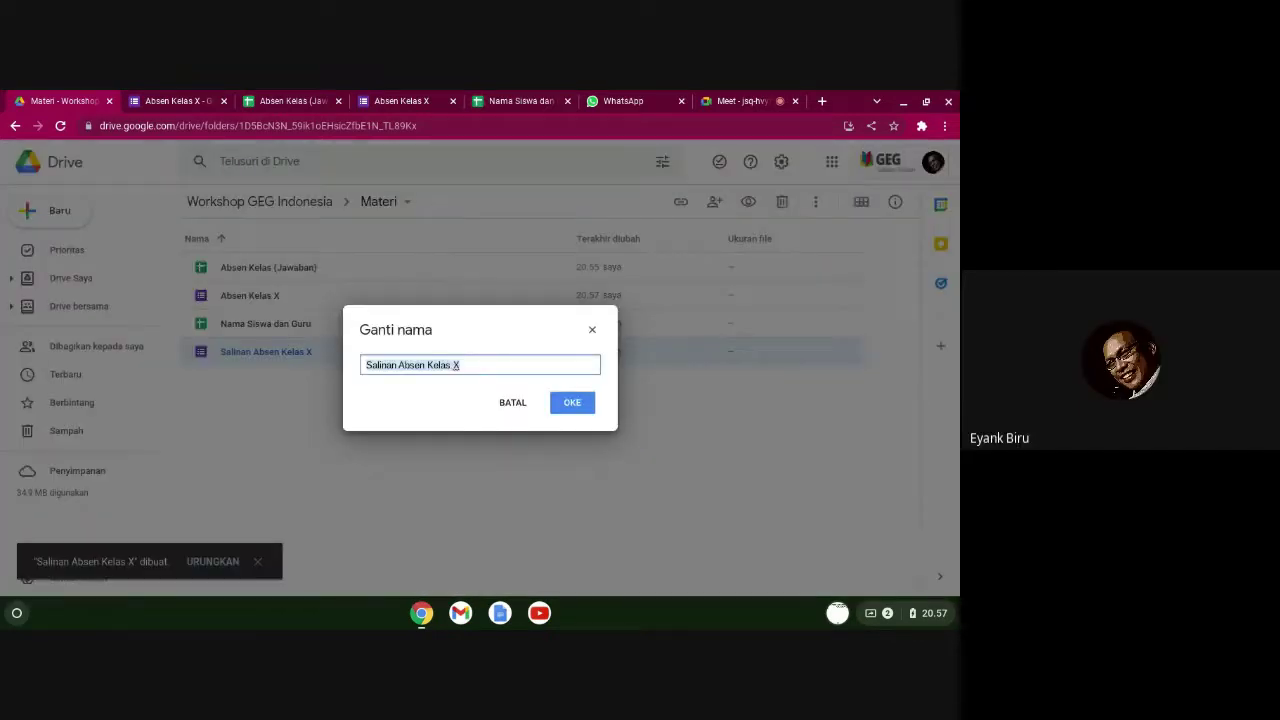
left_click(367, 365)
double_click(380, 365)
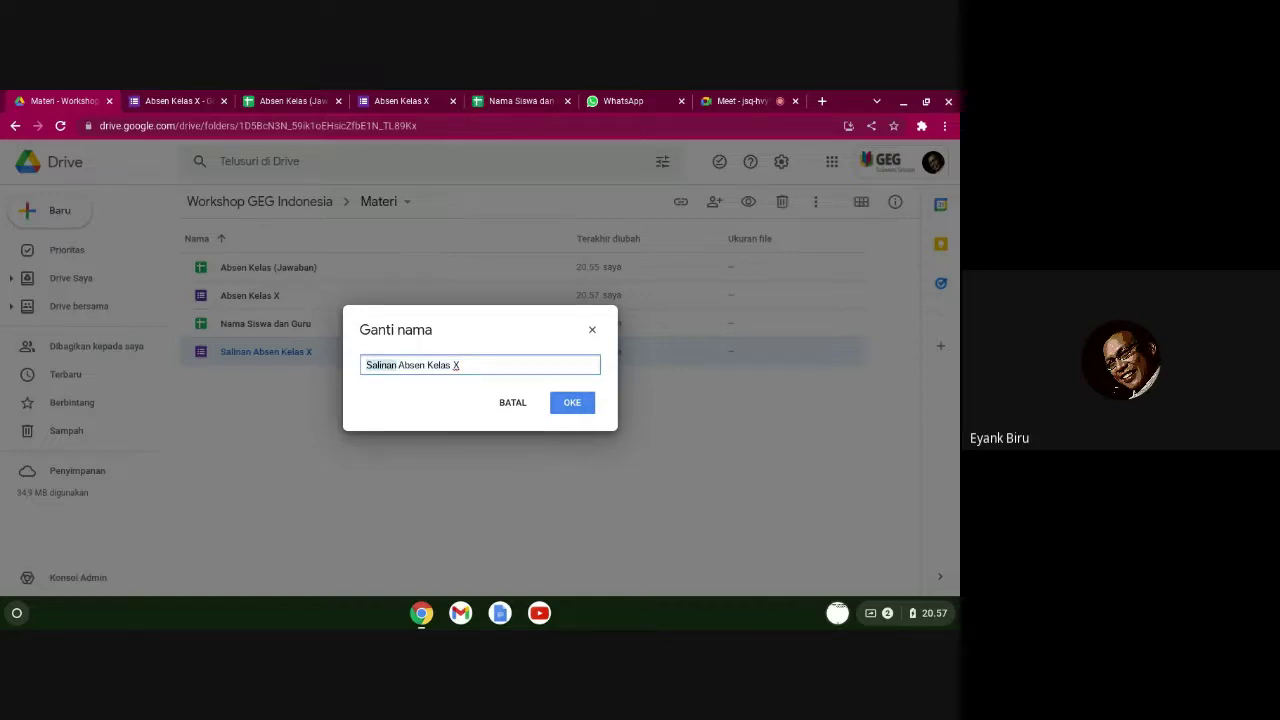
key("BackSpace")
left_click(572, 403)
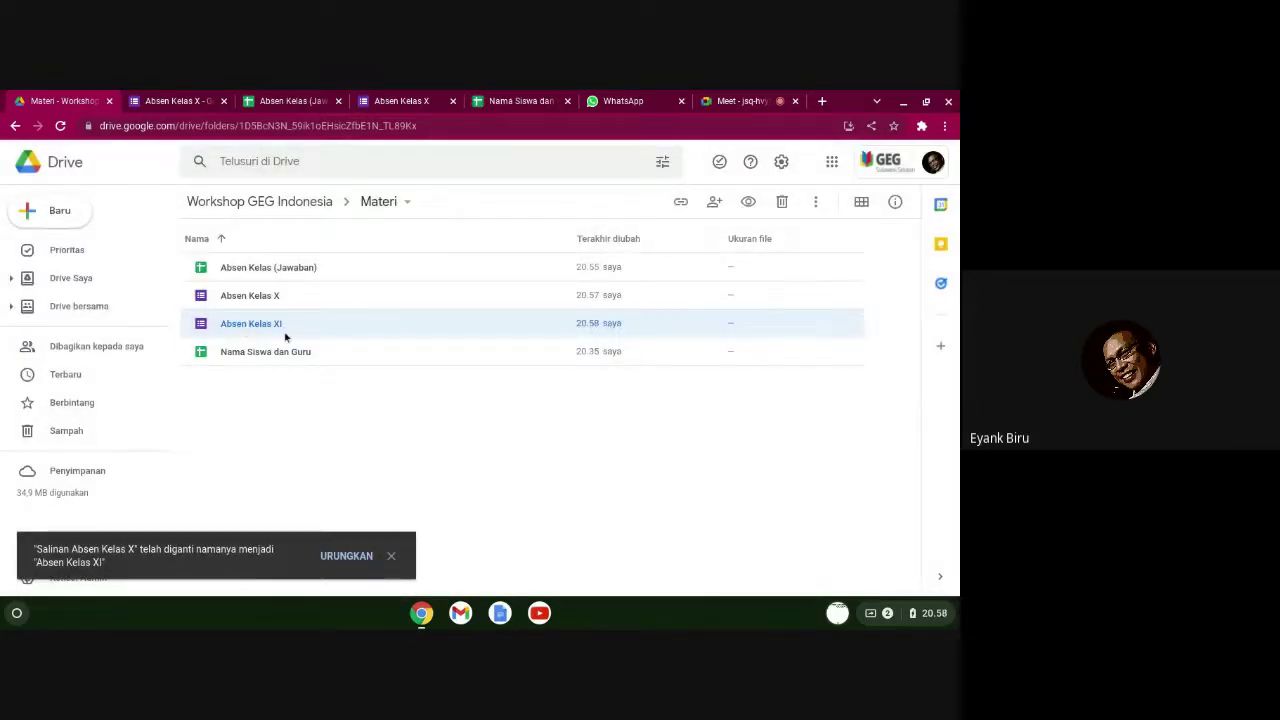
- Open the Absen Kelas XI form and bring up the XI Akademik student list in the Nama Siswa dan Guru spreadsheet
double_click(280, 323)
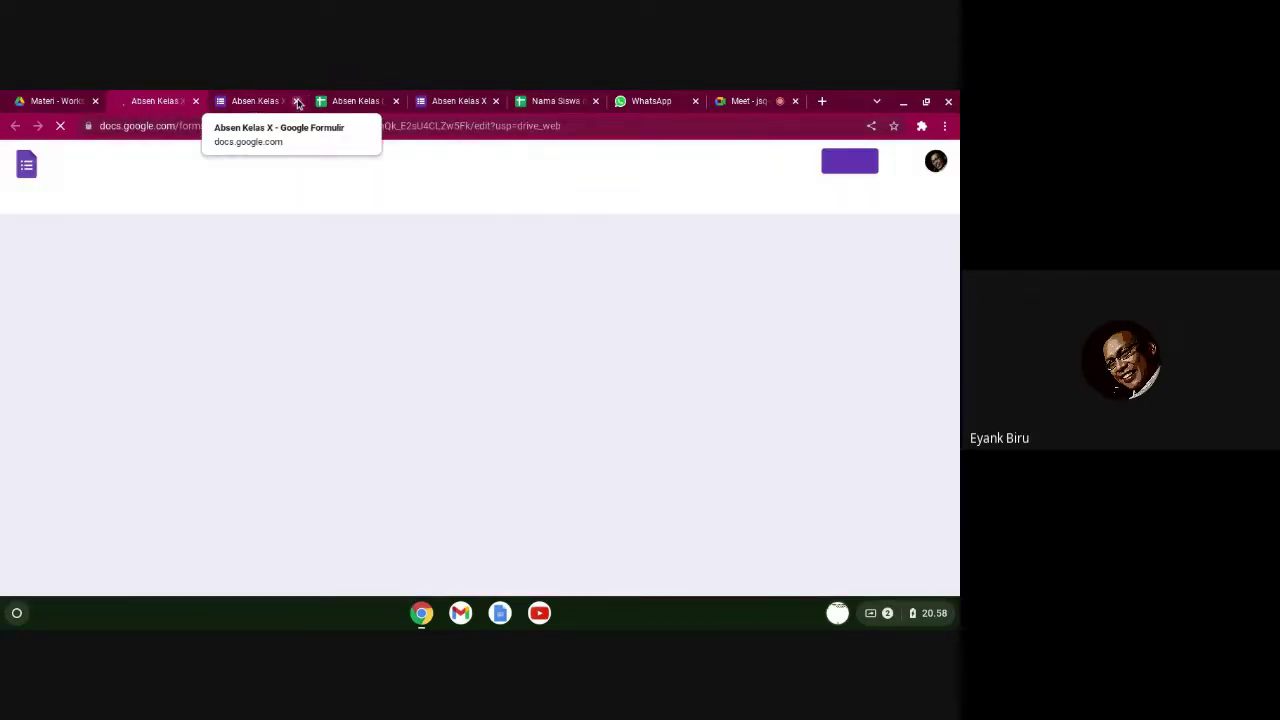
left_click(341, 104)
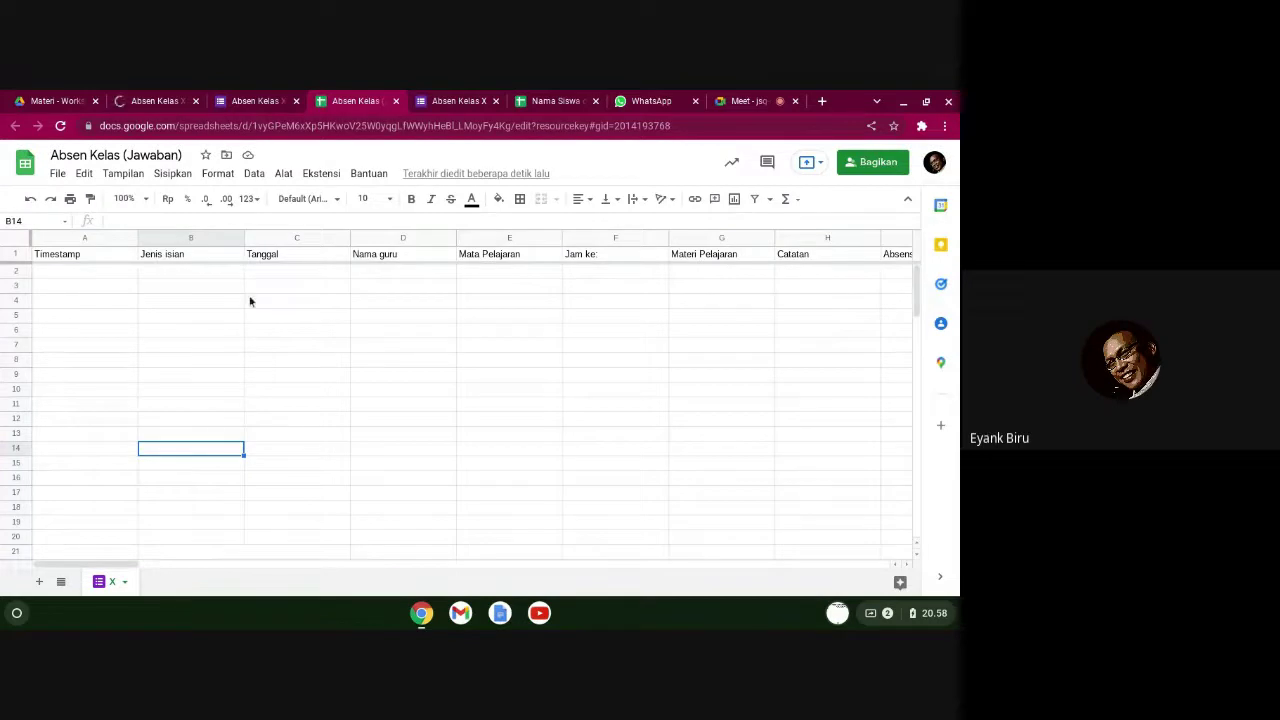
left_click(557, 102)
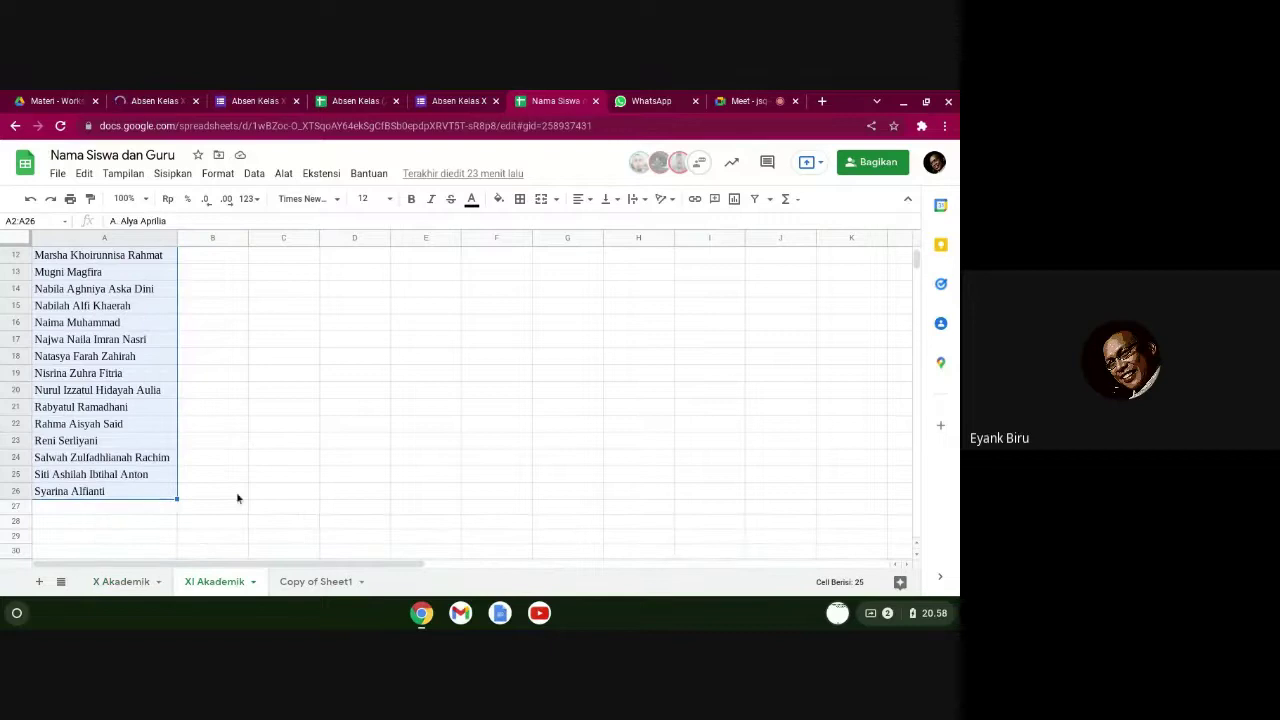
scroll(209, 474, "up", 3)
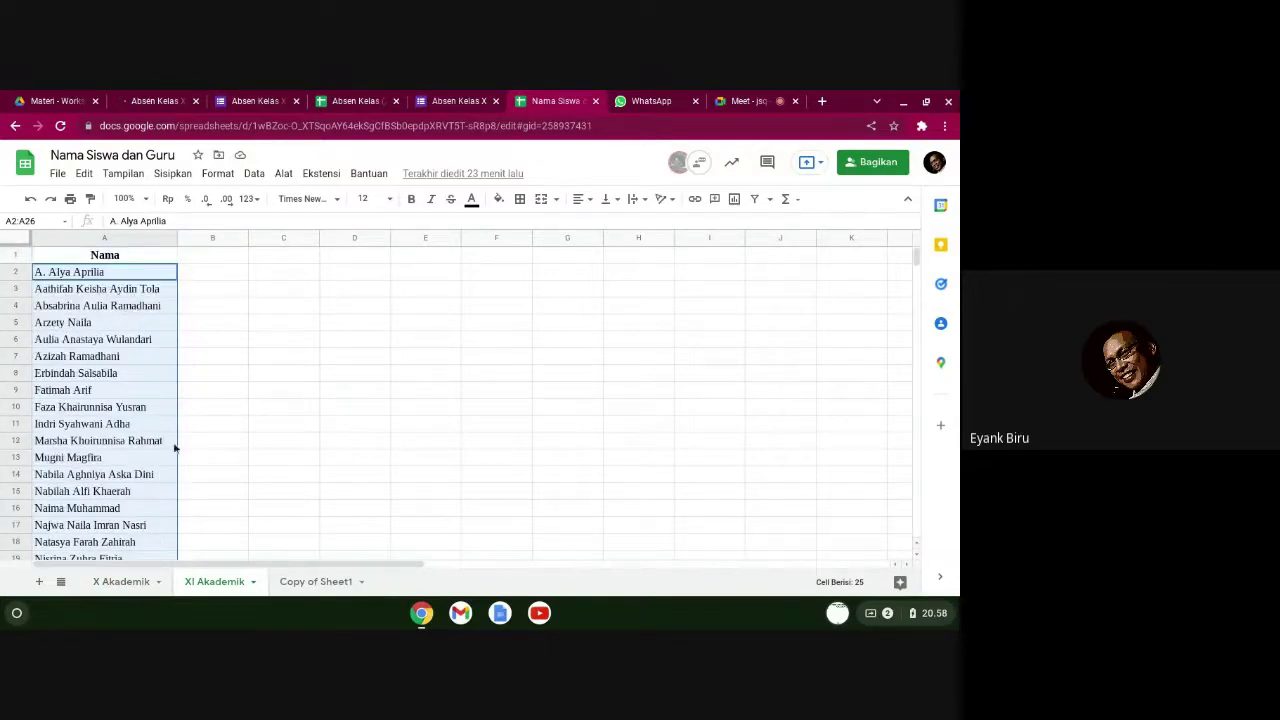
- Copy the student names in A2:A26 of the XI Akademik sheet and return to the Absen Kelas XI form
right_click(123, 290)
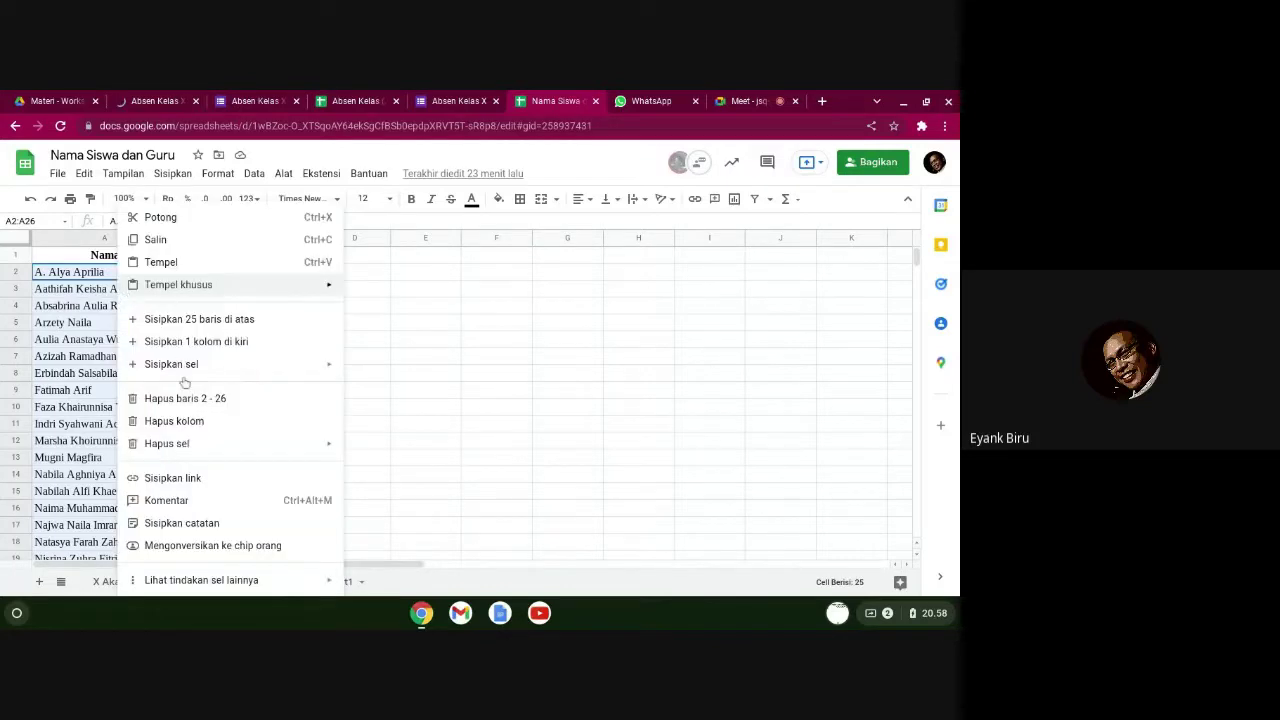
left_click(158, 240)
left_click(156, 102)
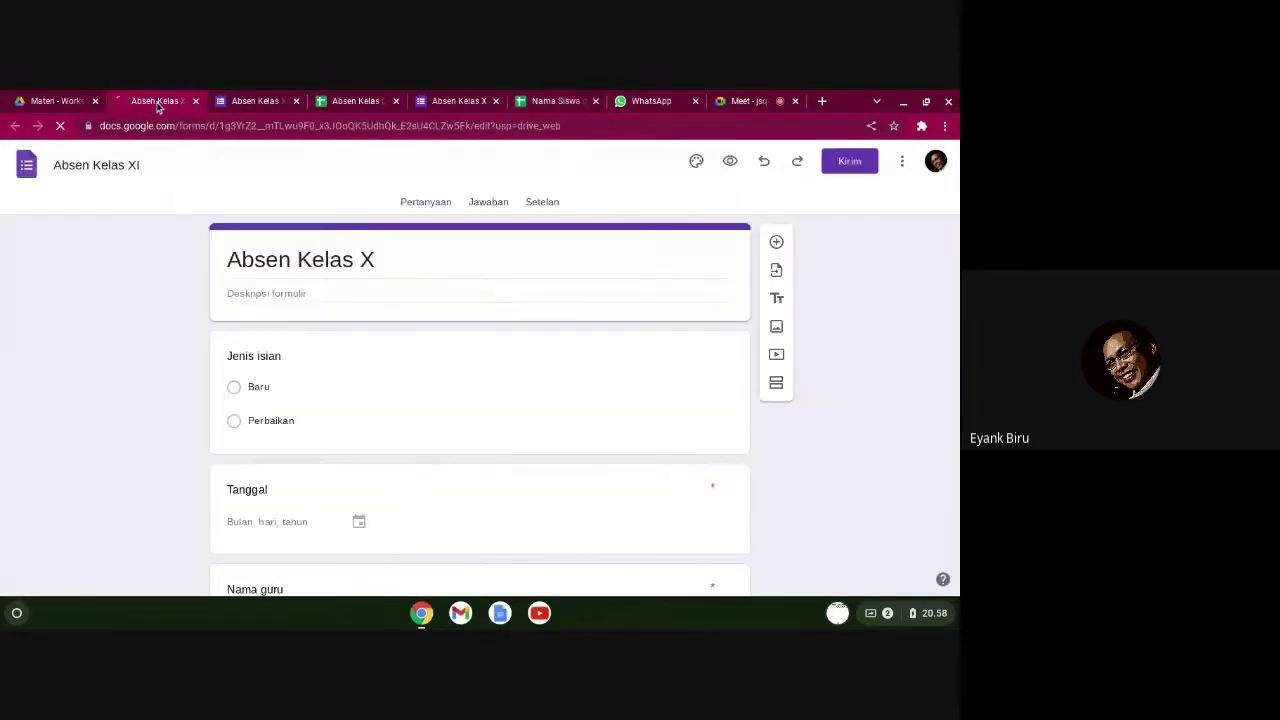
- Change the title at the head of the copied form to "Absen Kelas XI"
scroll(330, 448, "down", 3)
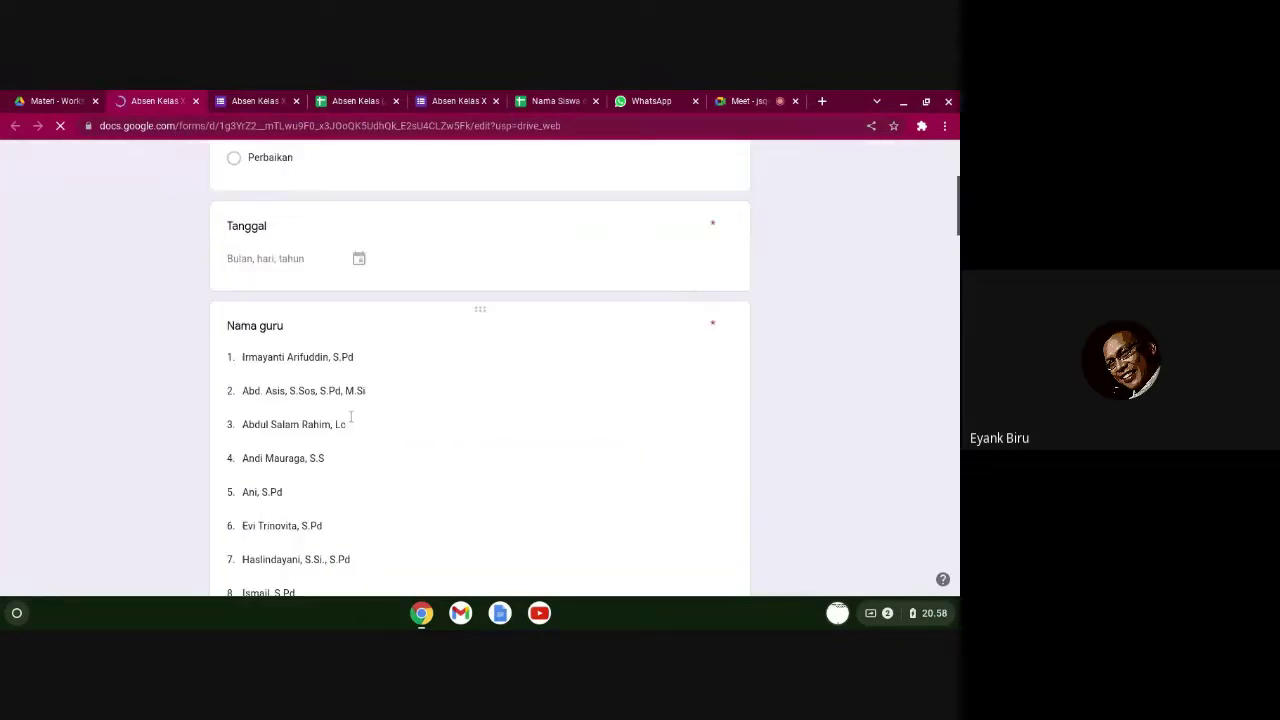
scroll(351, 416, "up", 3)
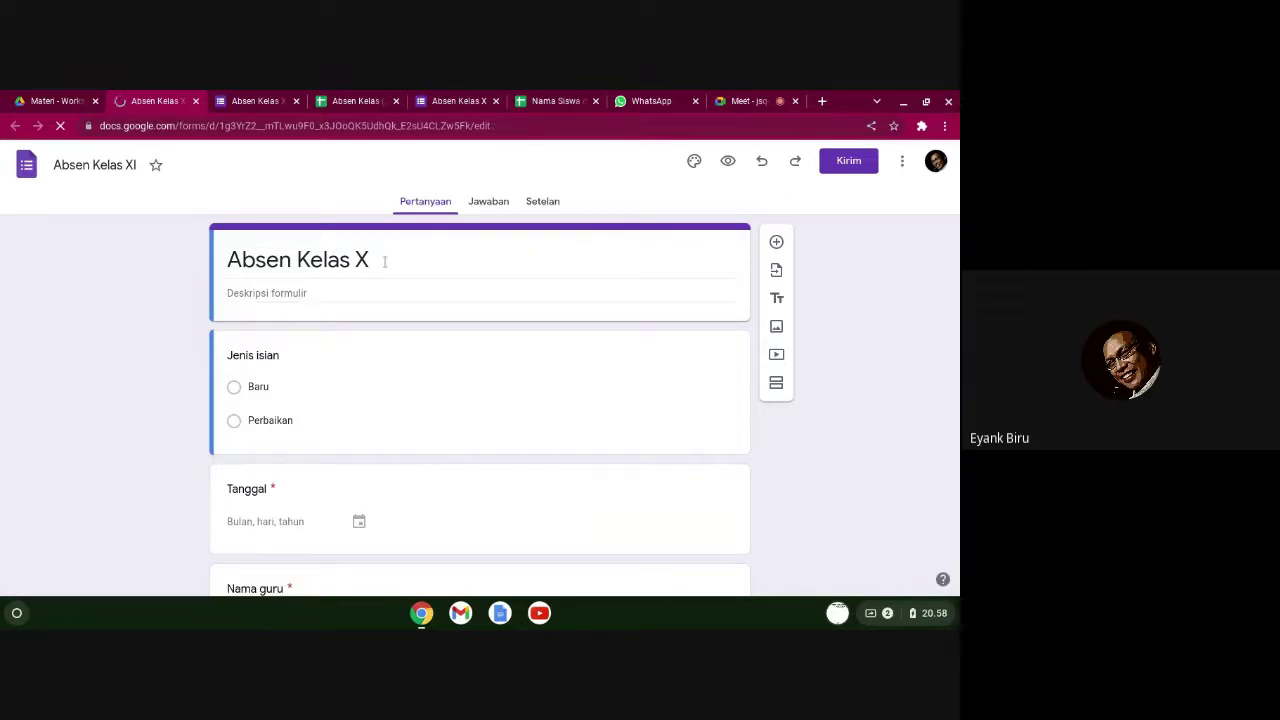
left_click(384, 261)
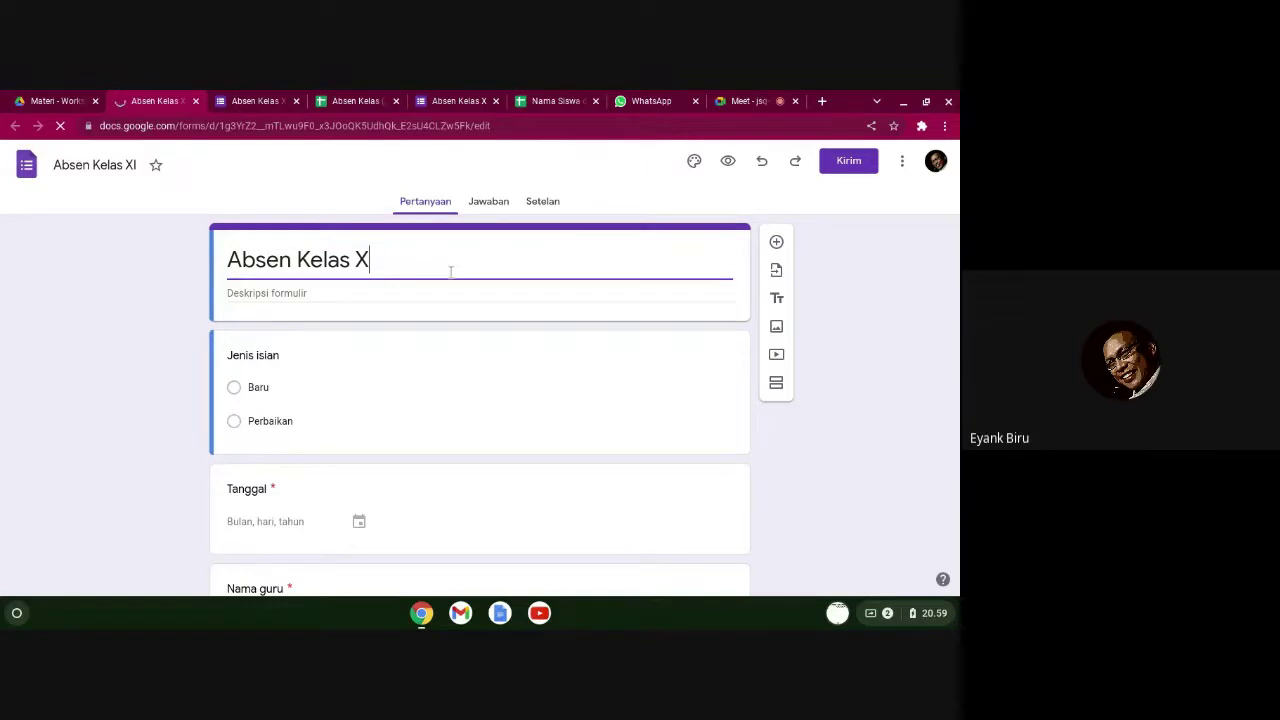
type("I")
- Delete the class X student rows from the Absensi multiple-choice grid until only the last student's row is left
scroll(456, 335, "down", 1)
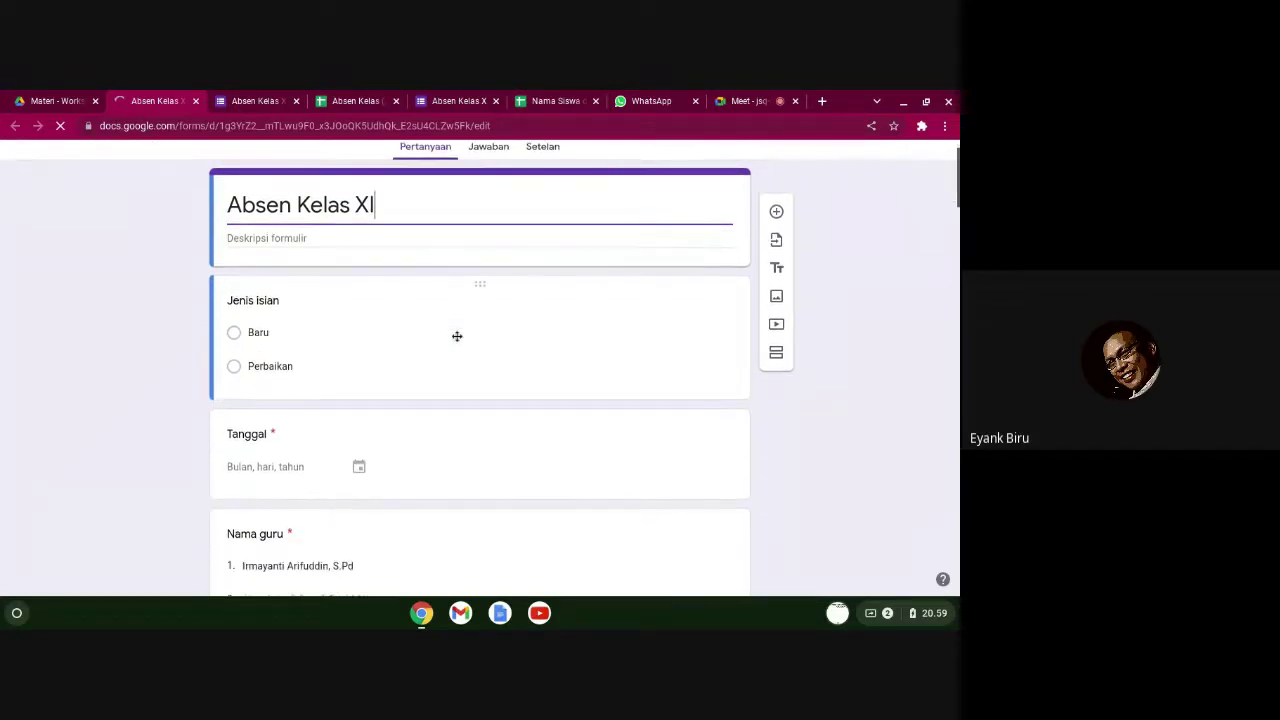
scroll(433, 310, "down", 10)
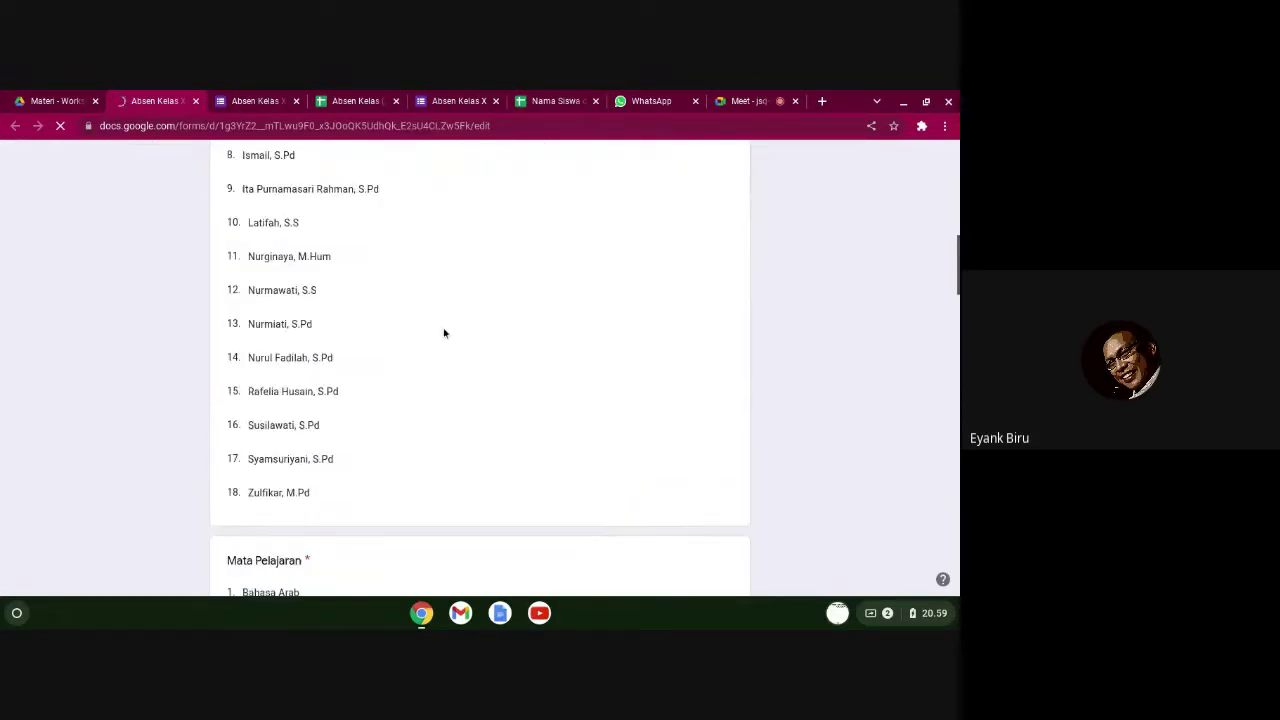
scroll(440, 329, "down", 12)
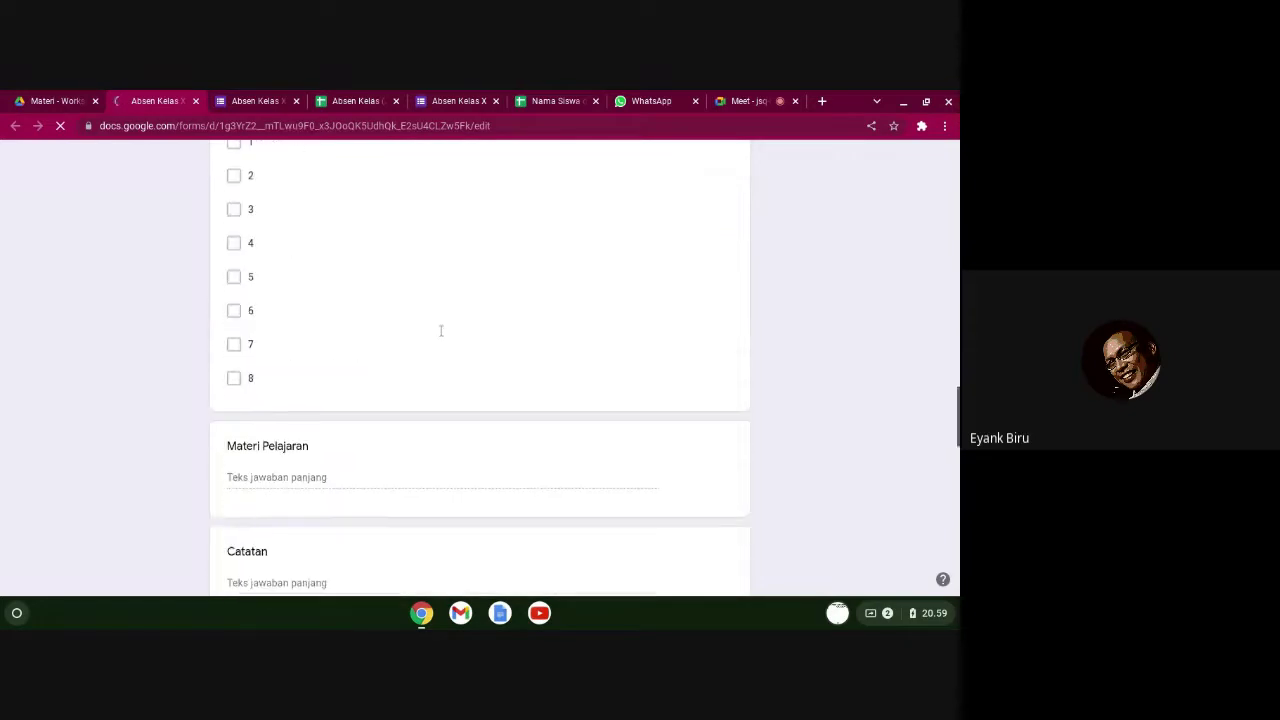
scroll(440, 336, "down", 8)
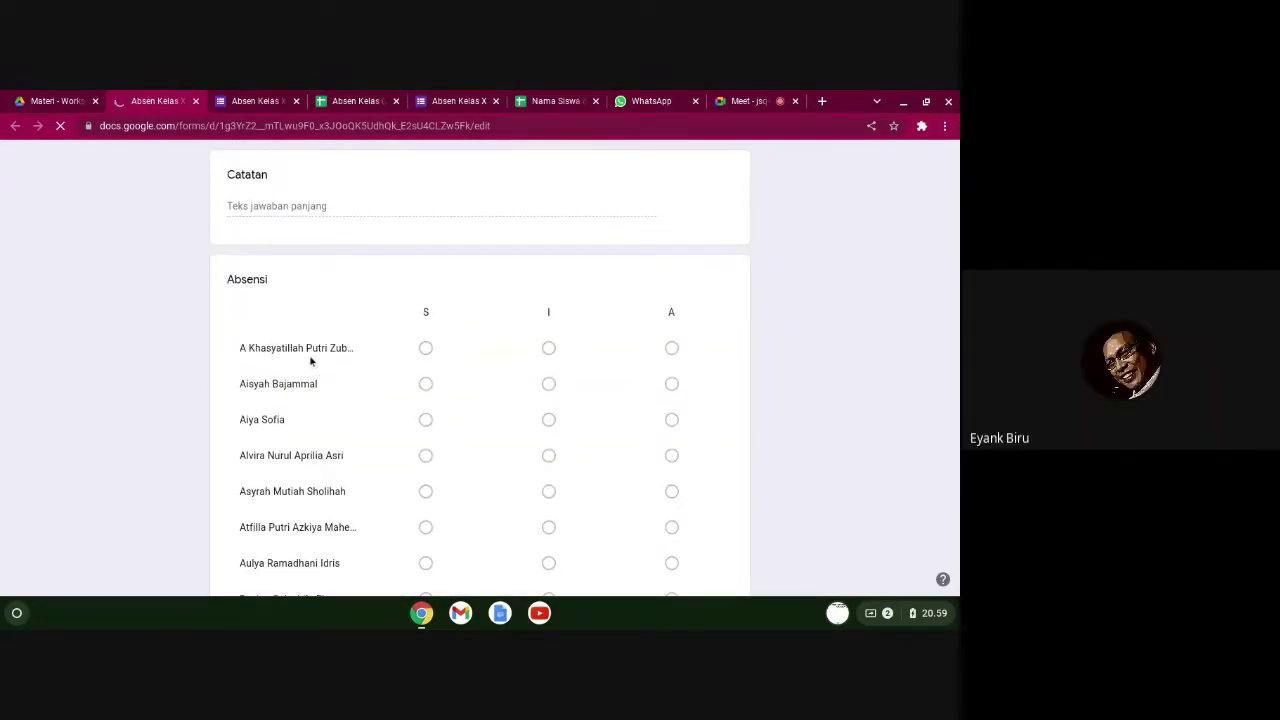
scroll(310, 361, "up", 1)
scroll(340, 430, "down", 2)
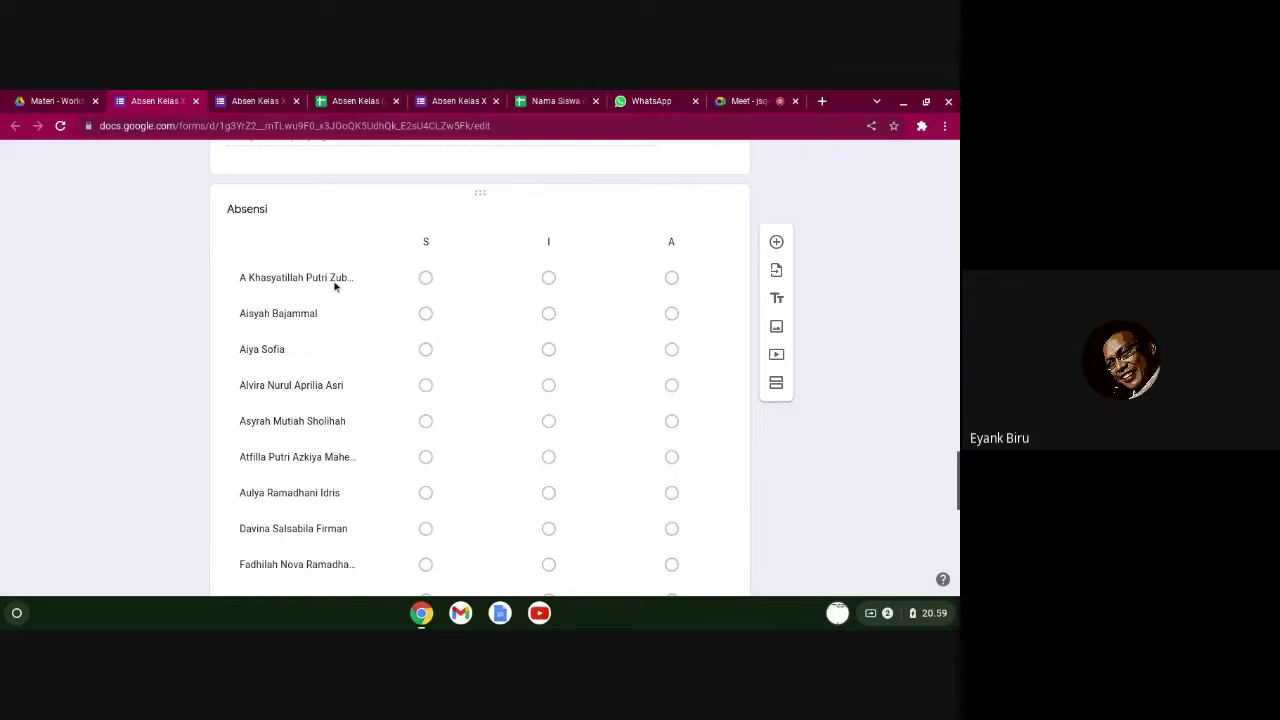
left_click(337, 286)
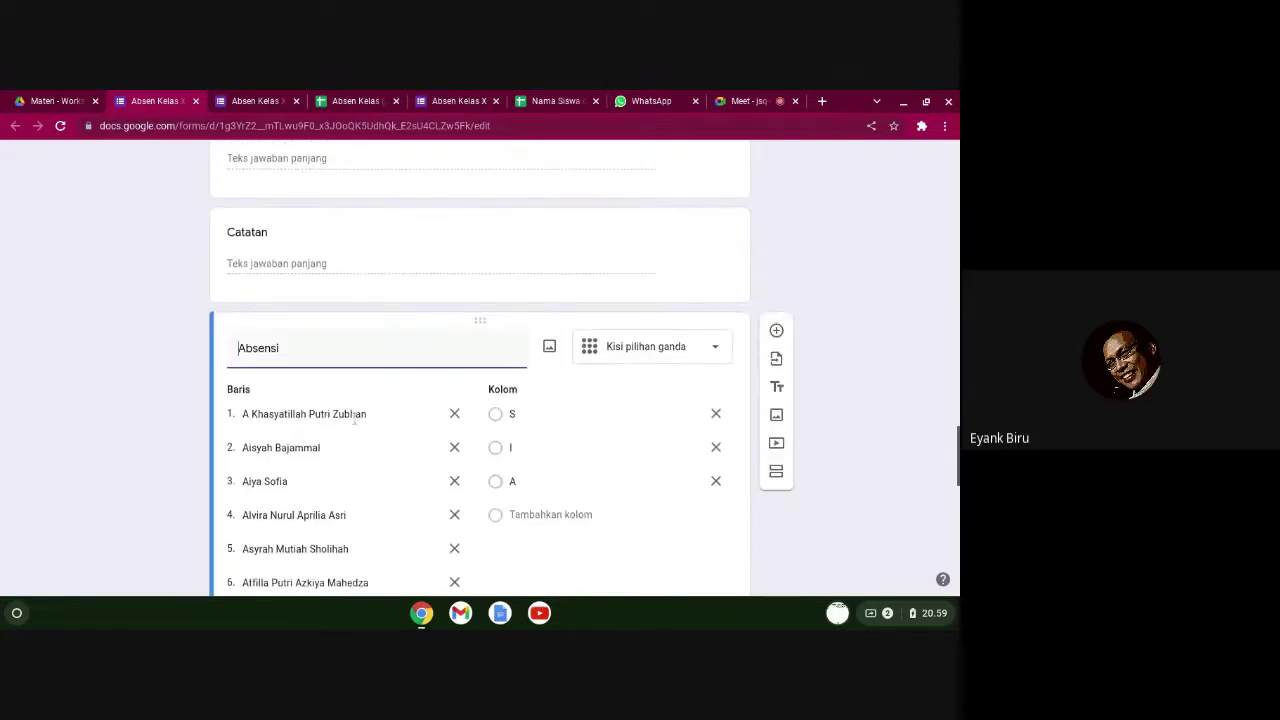
left_click(455, 403)
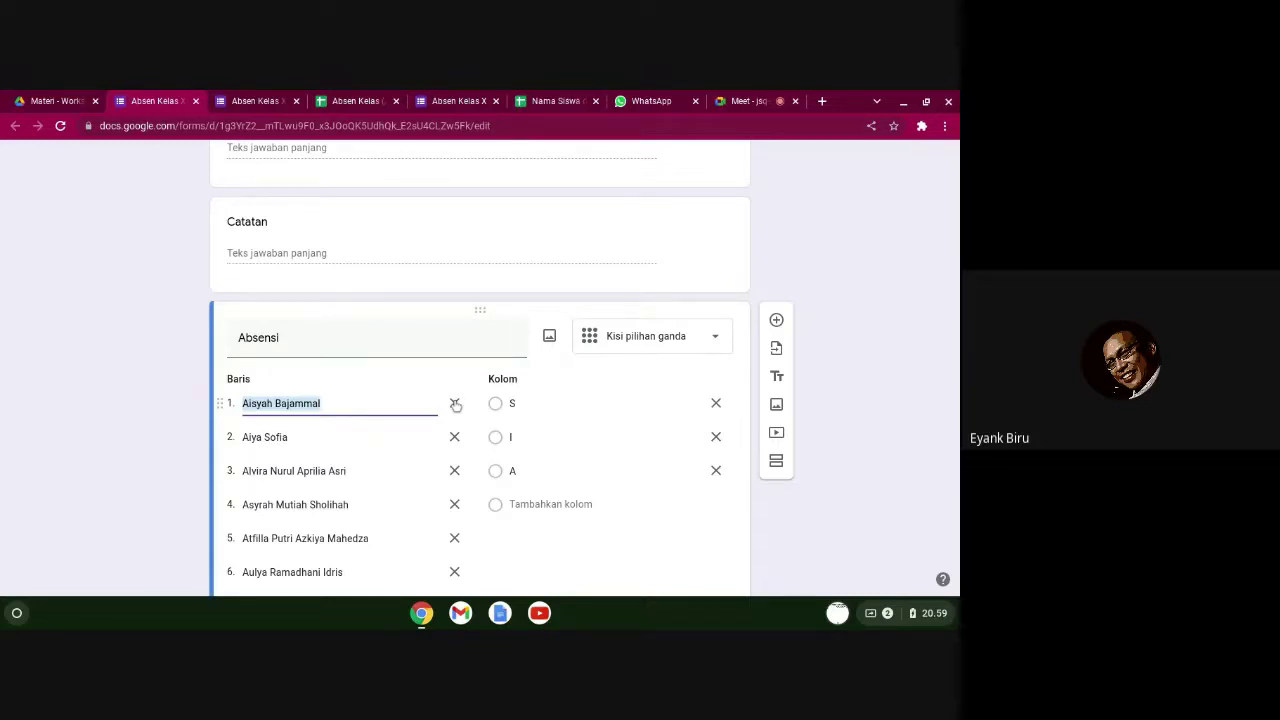
left_click(455, 403)
left_click(455, 403)
left_click(455, 403)
left_click(455, 403)
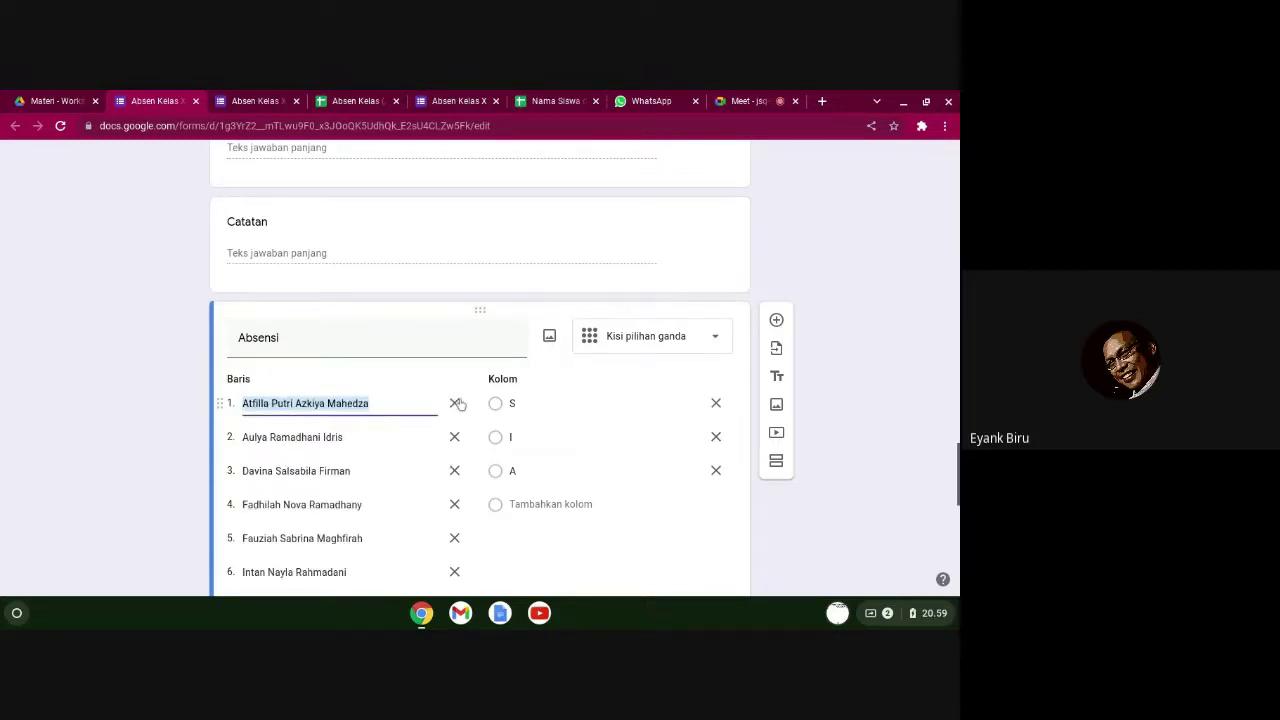
scroll(428, 443, "down", 2)
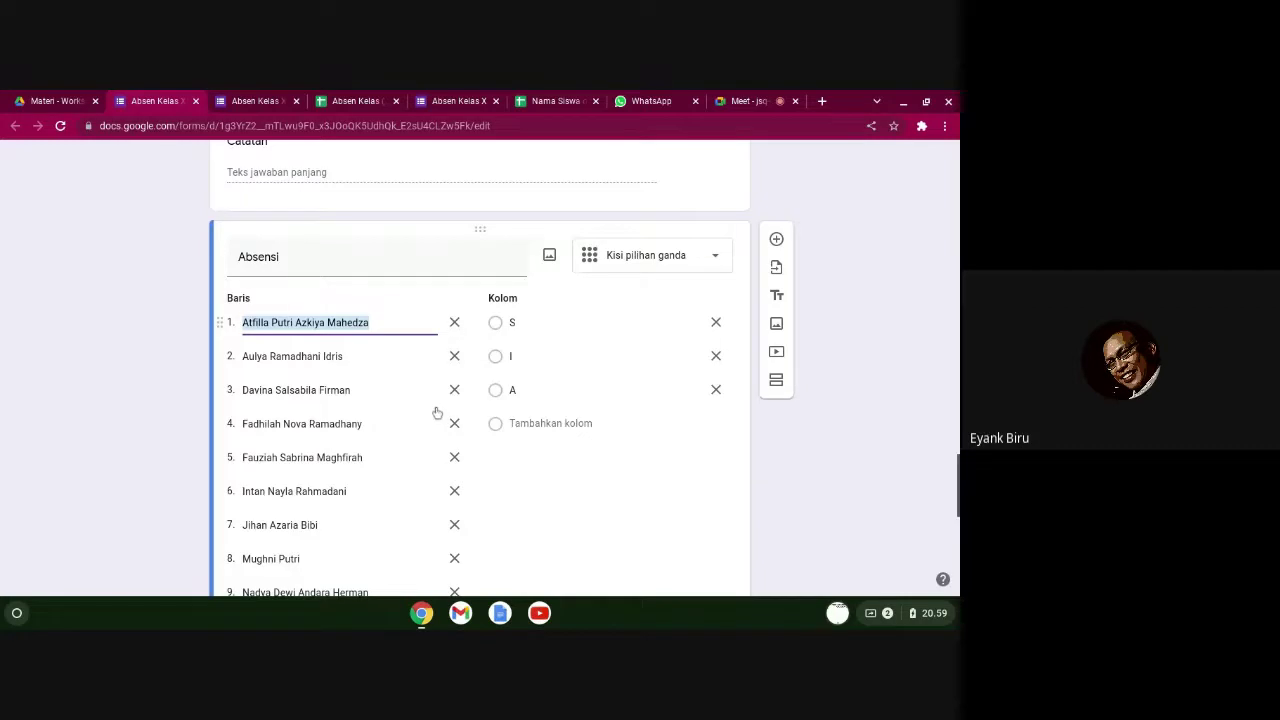
scroll(438, 414, "down", 1)
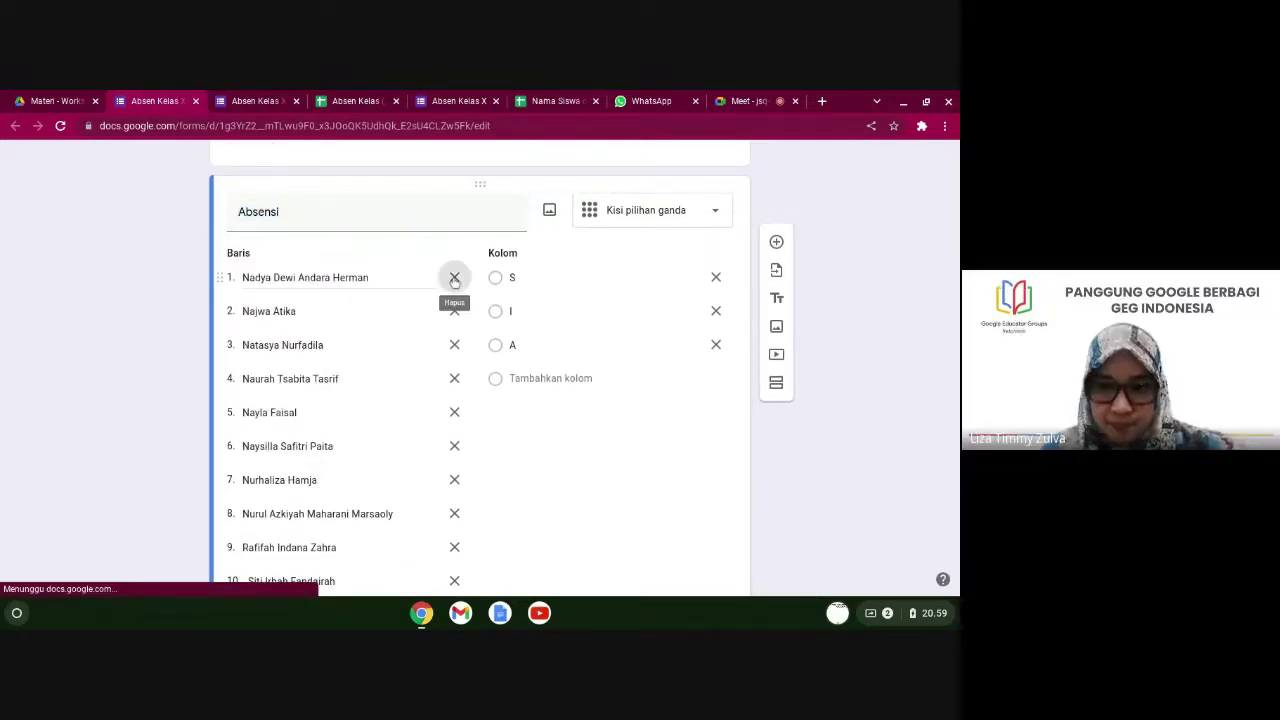
left_click(454, 277)
left_click(454, 277)
left_click(454, 277)
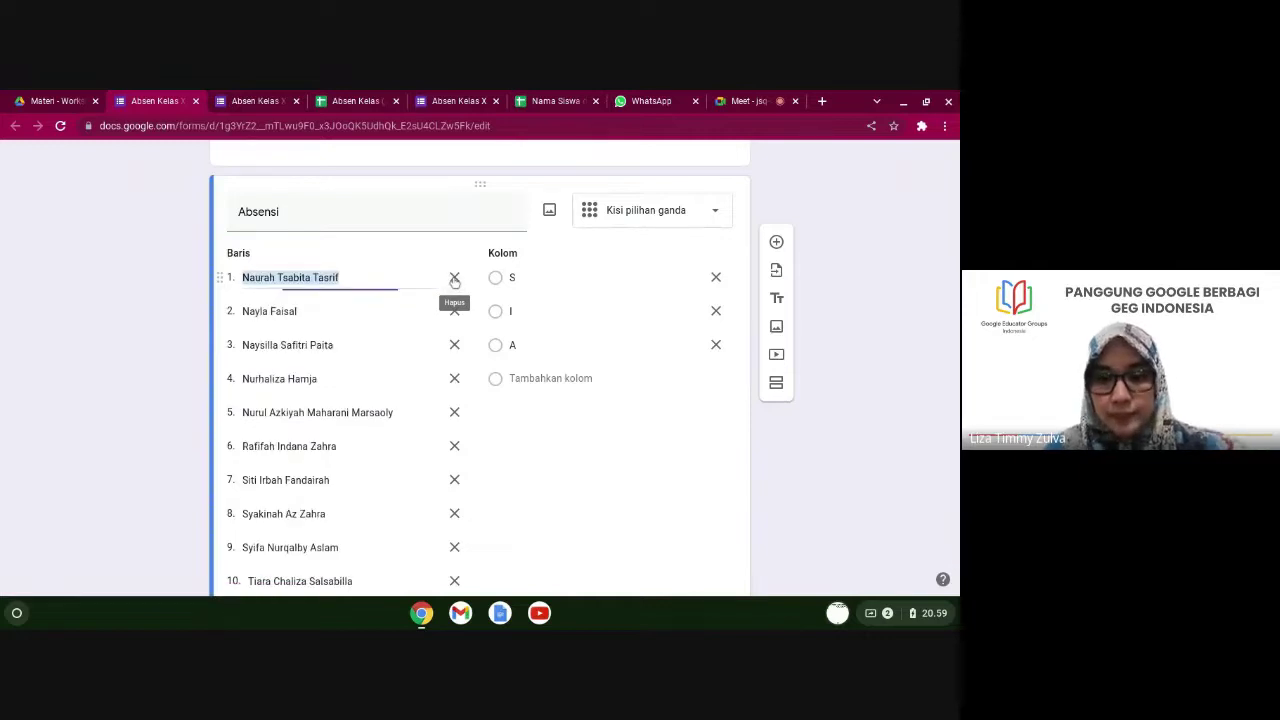
left_click(454, 277)
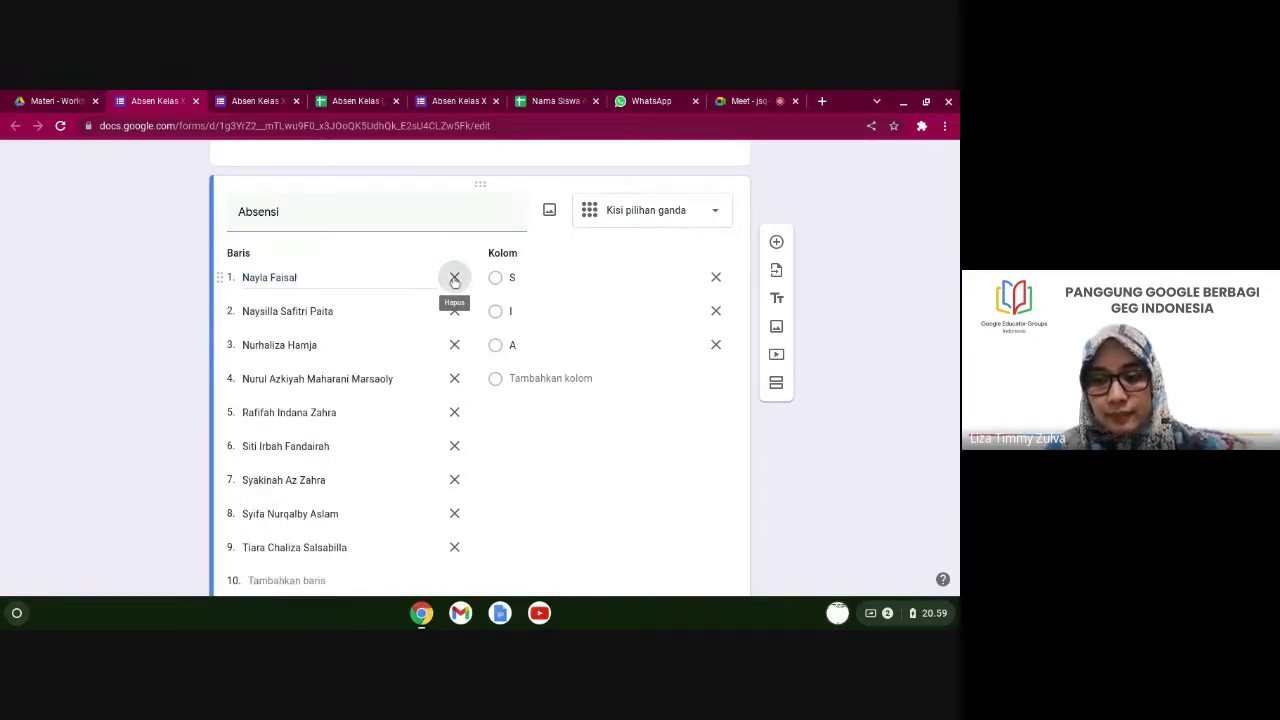
left_click(454, 277)
left_click(454, 277)
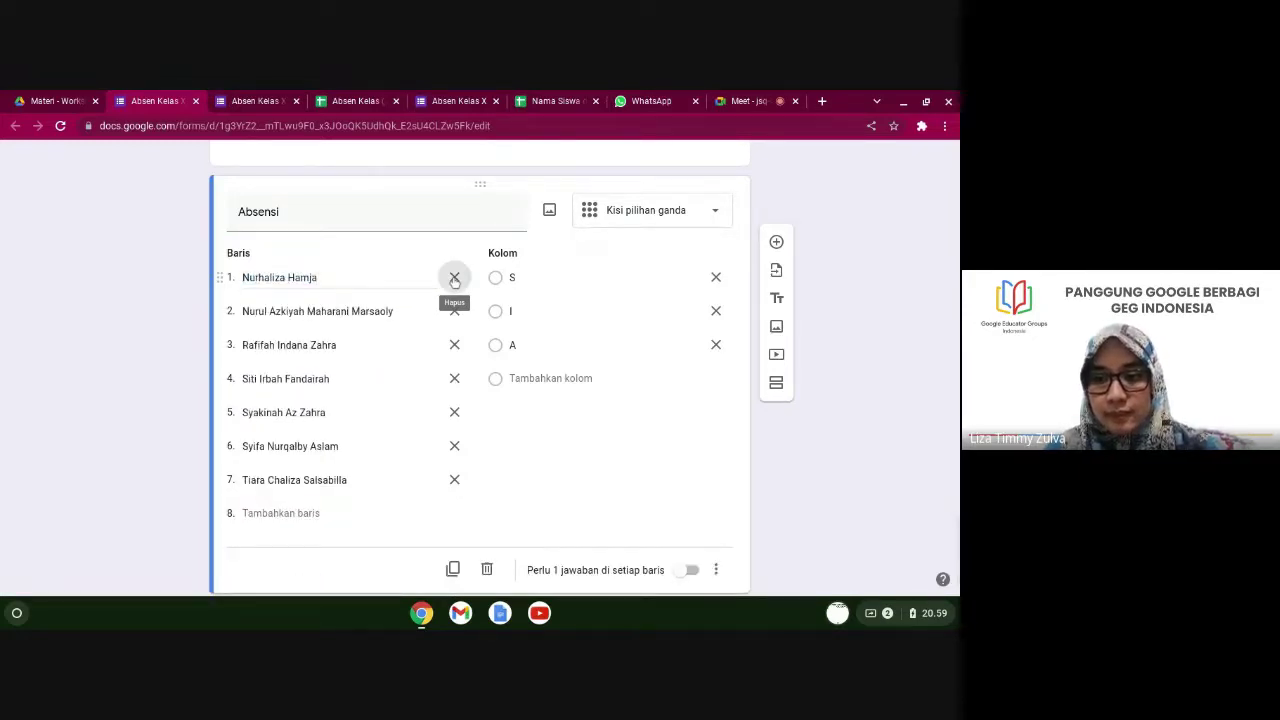
left_click(454, 277)
left_click(454, 278)
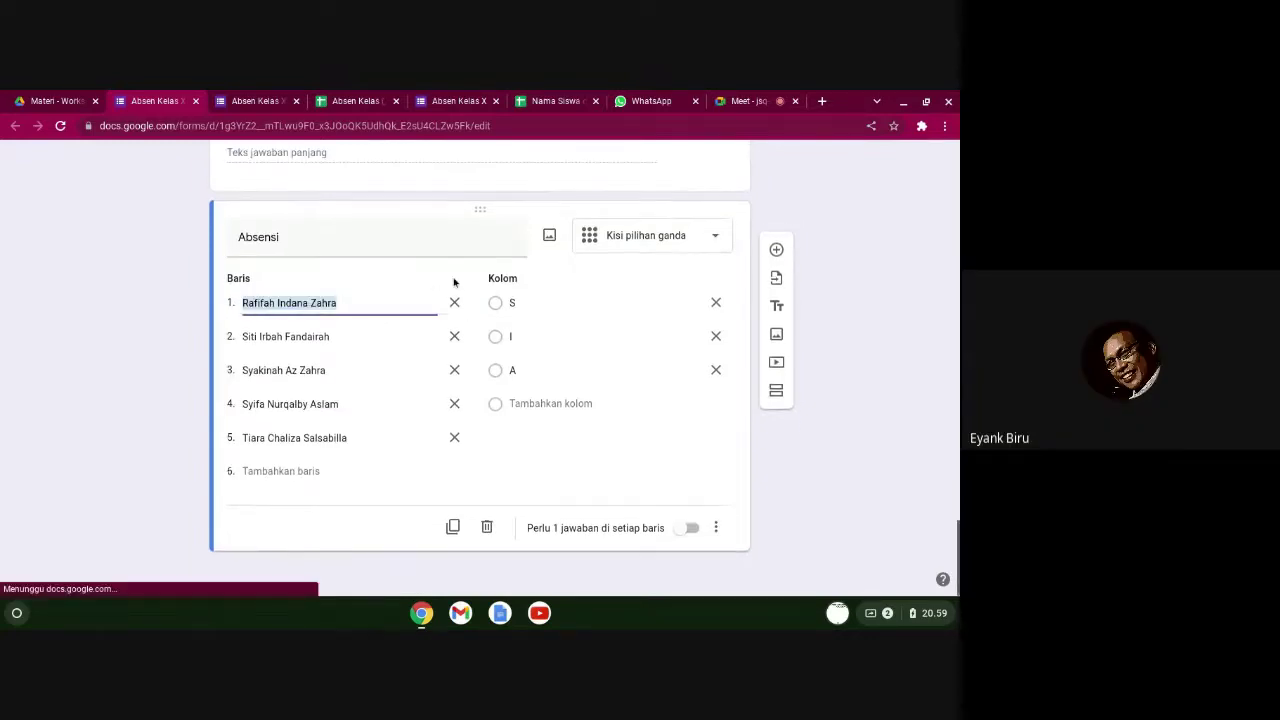
left_click(454, 302)
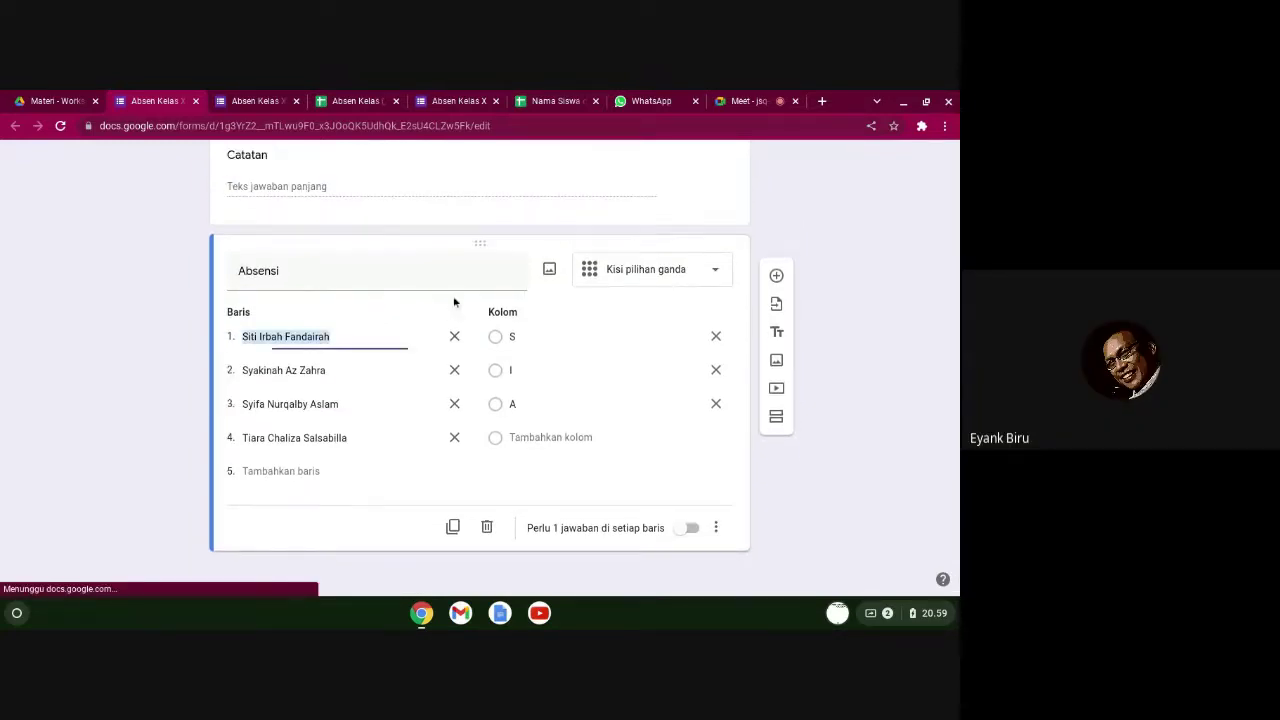
left_click(454, 337)
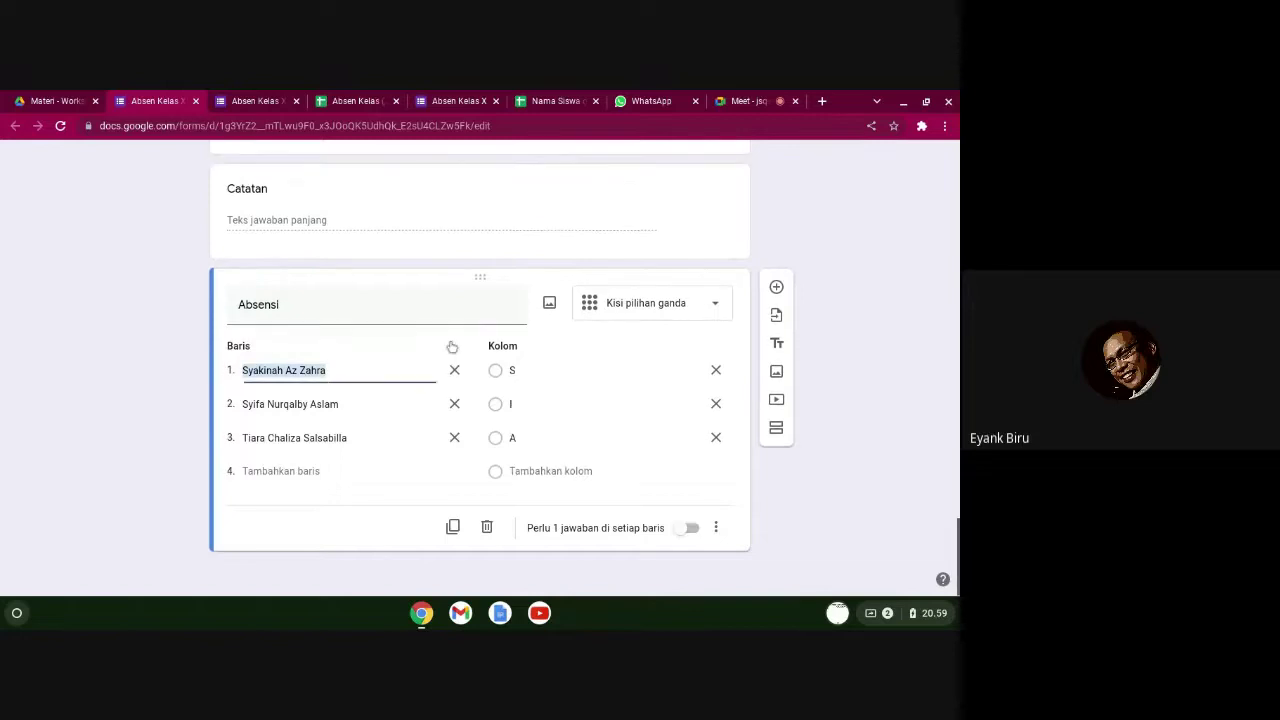
left_click(454, 370)
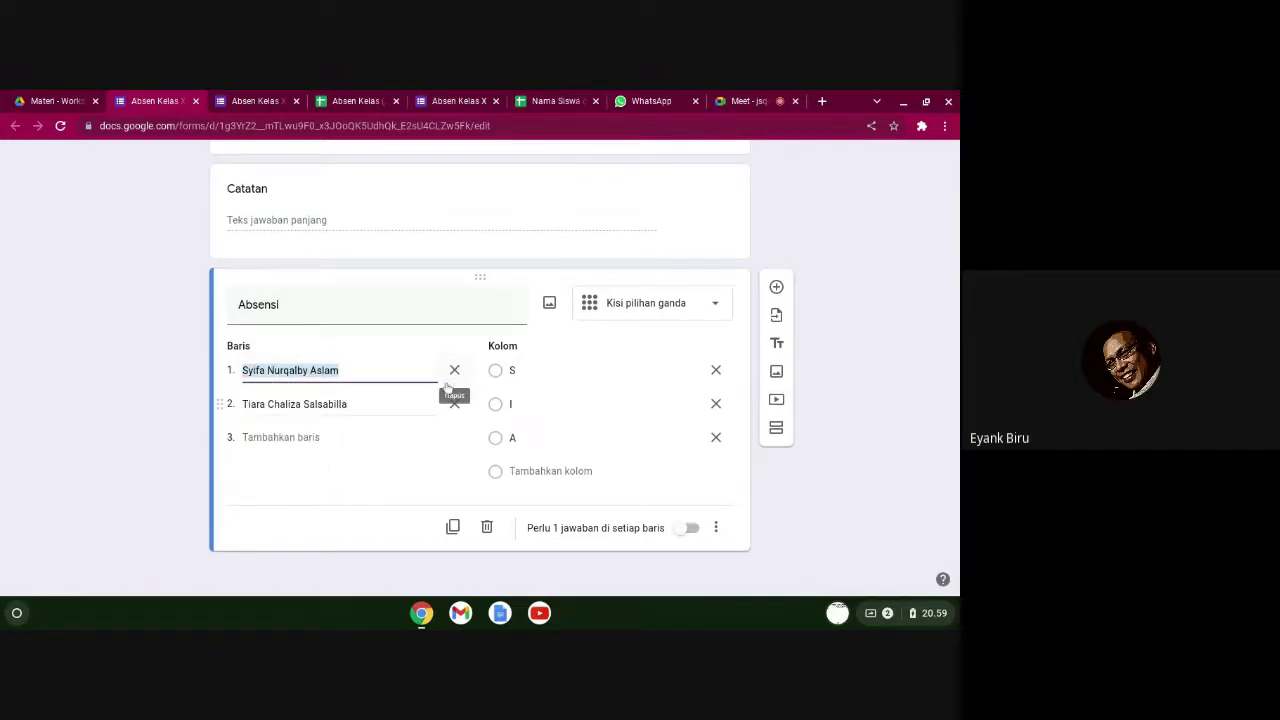
left_click(454, 370)
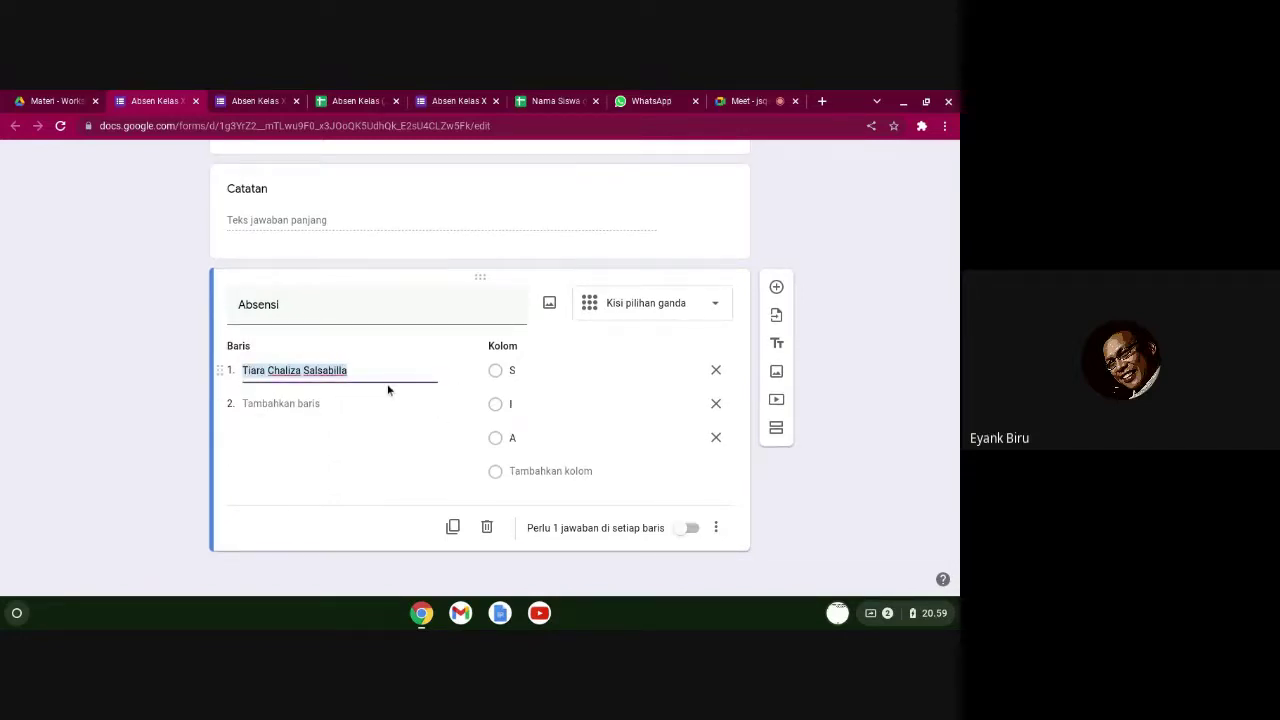
- Replace the one remaining row of the Absensi grid with the copied list of class XI student names
key("BackSpace")
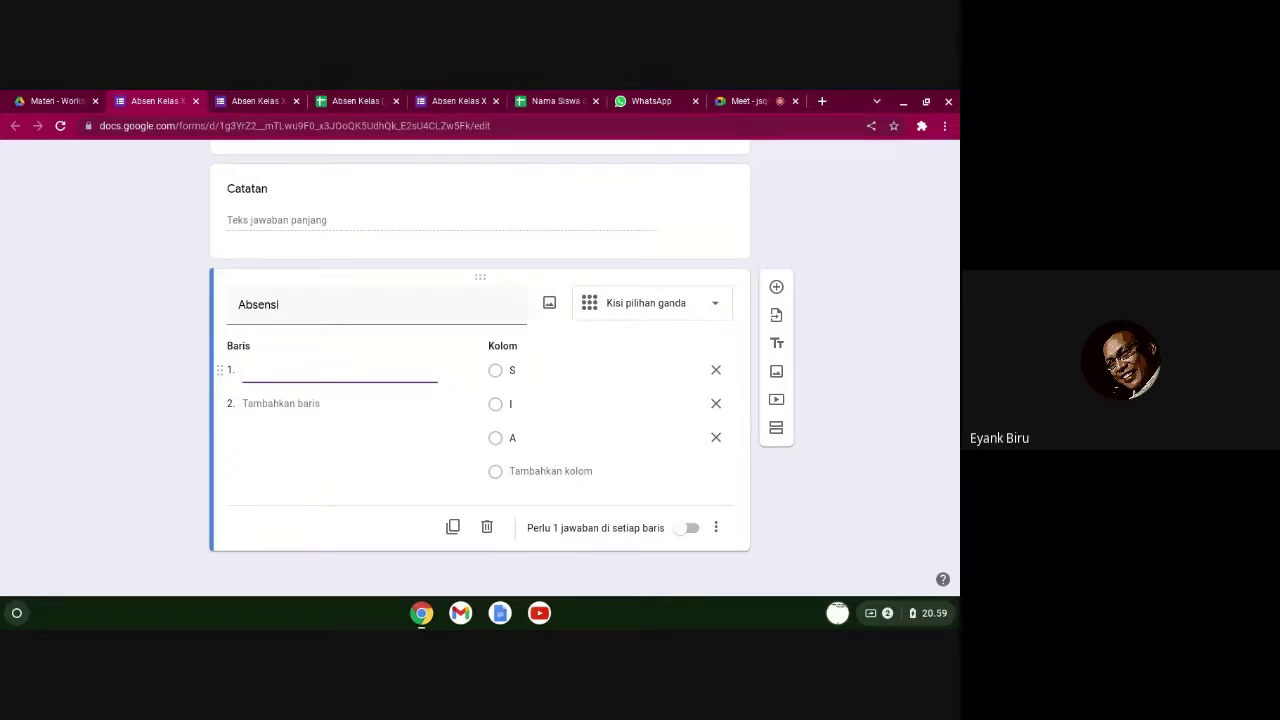
key("ctrl+v")
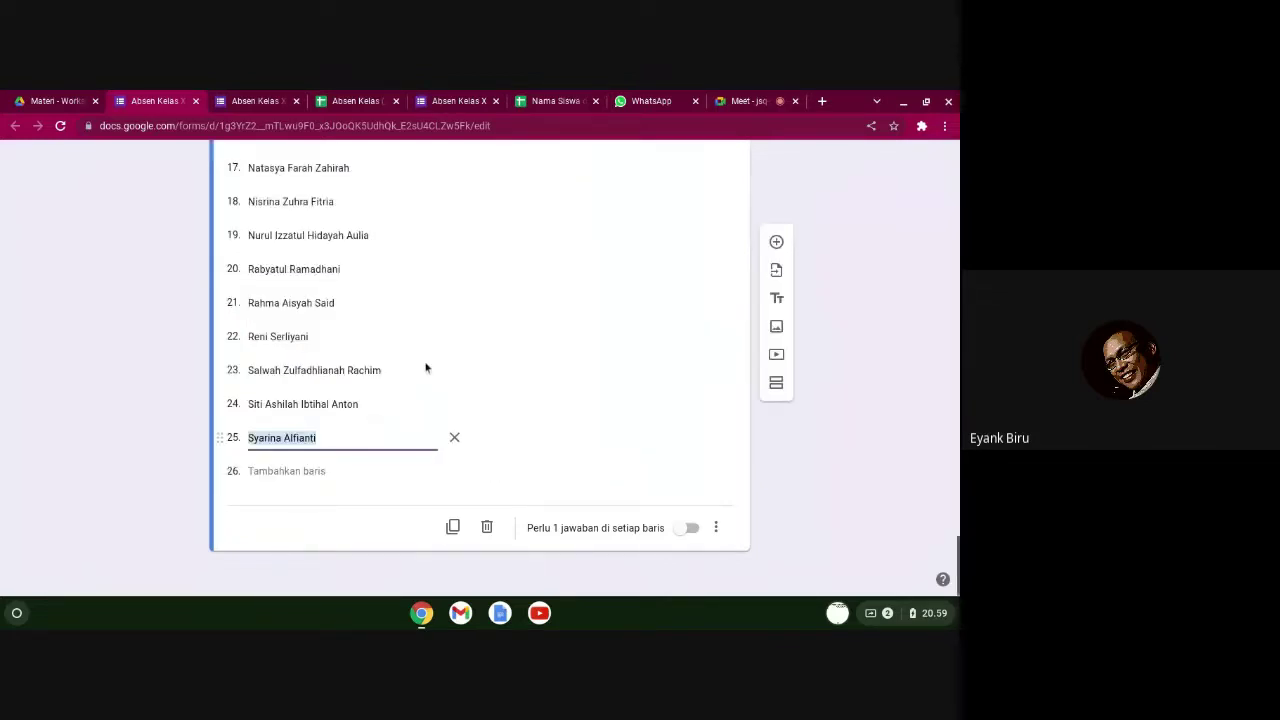
scroll(435, 364, "up", 10)
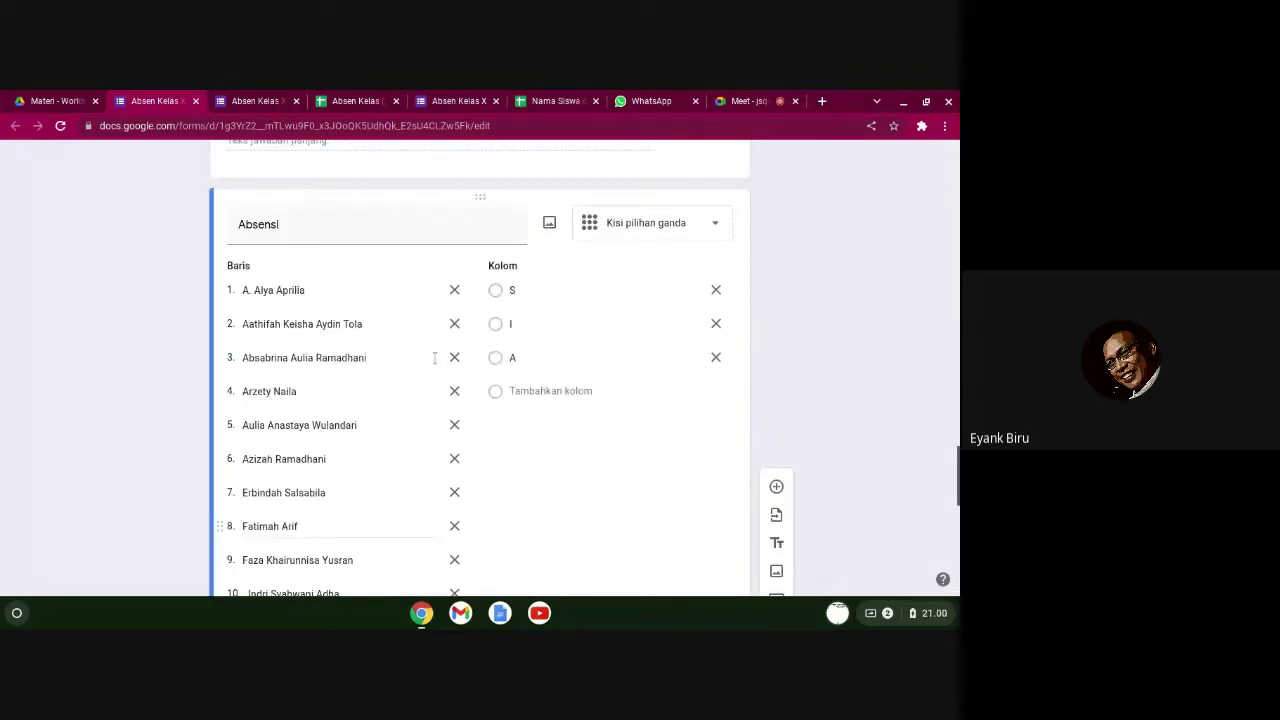
- Link the responses of the Absen Kelas XI form to the existing Absen Kelas (Jawaban) spreadsheet
scroll(390, 290, "up", 15)
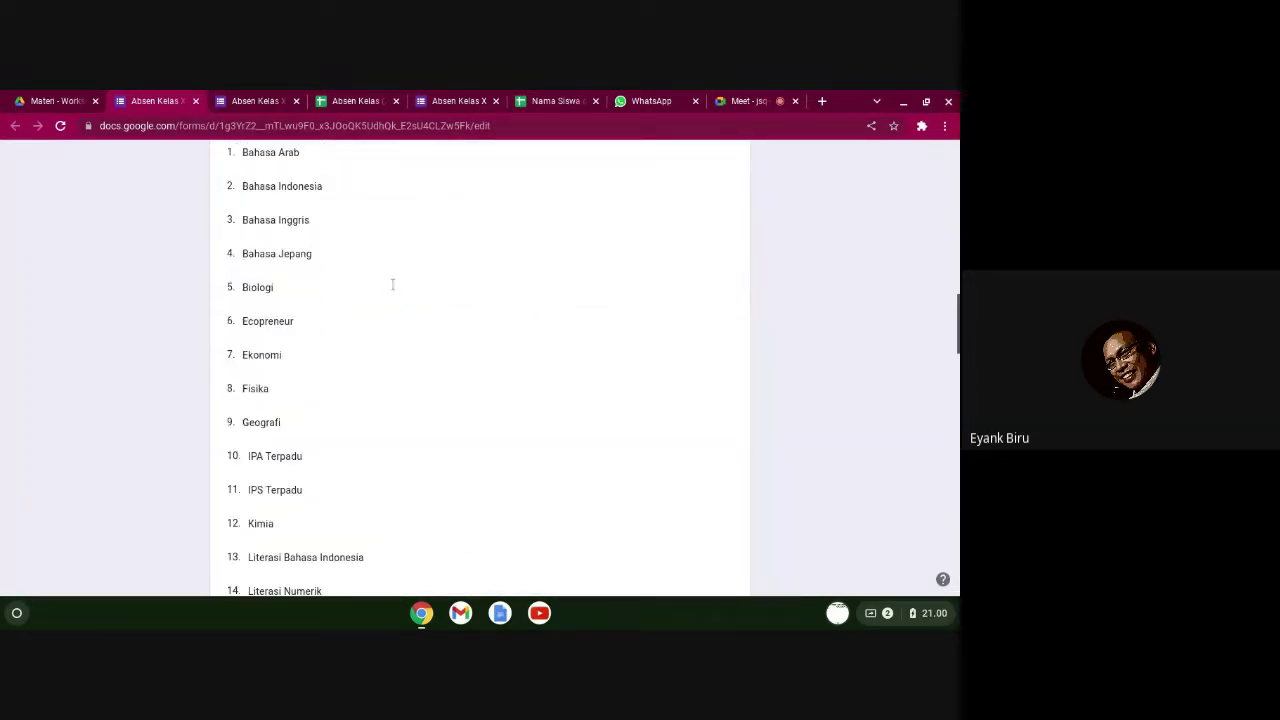
scroll(393, 290, "up", 8)
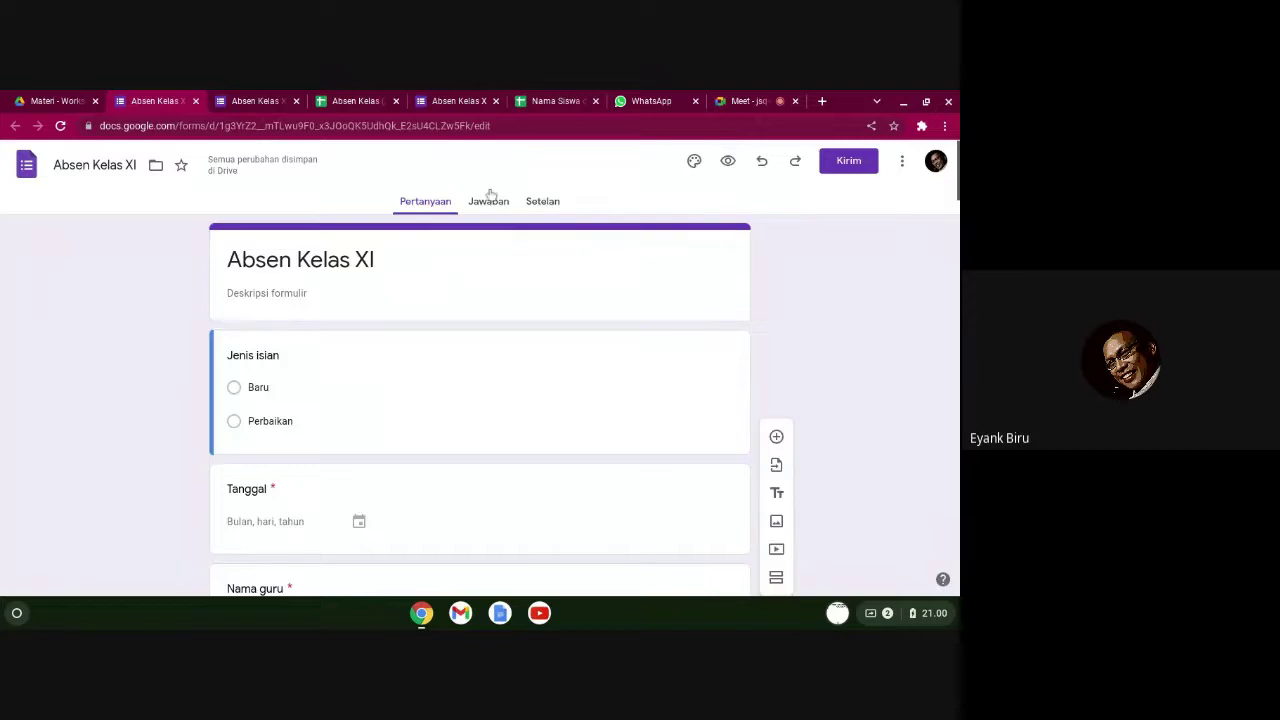
left_click(489, 202)
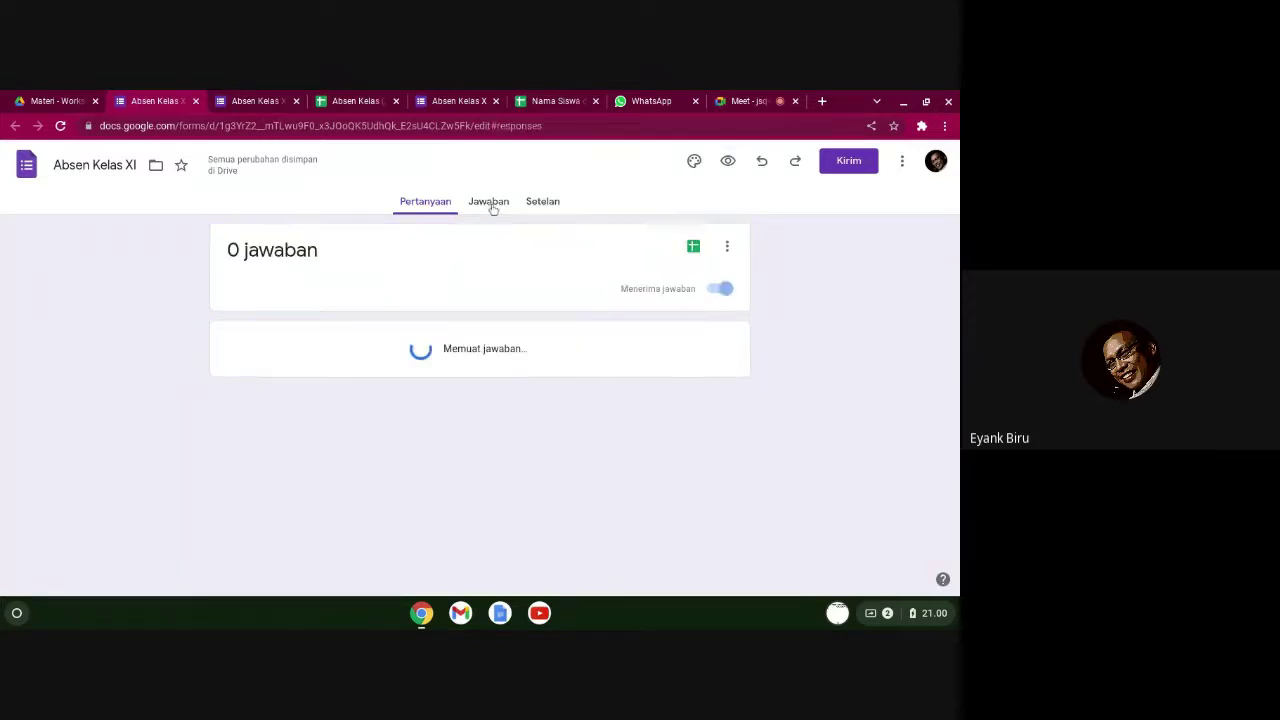
left_click(693, 247)
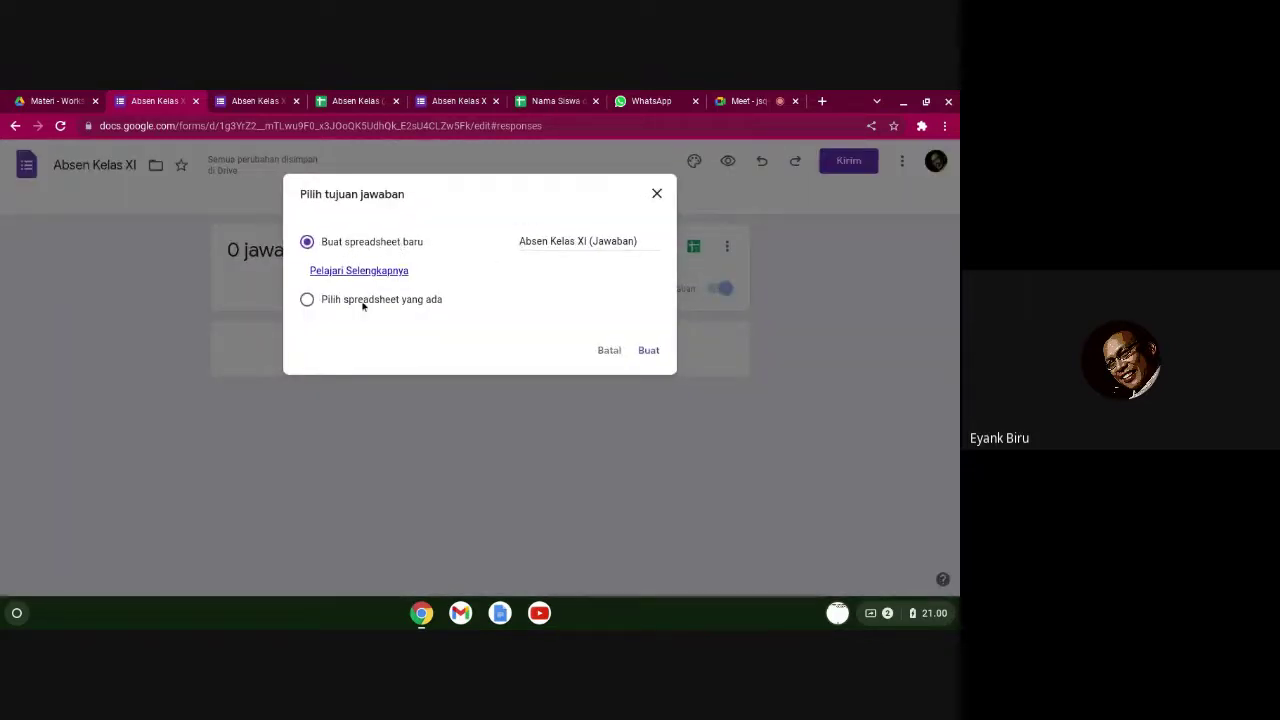
left_click(307, 301)
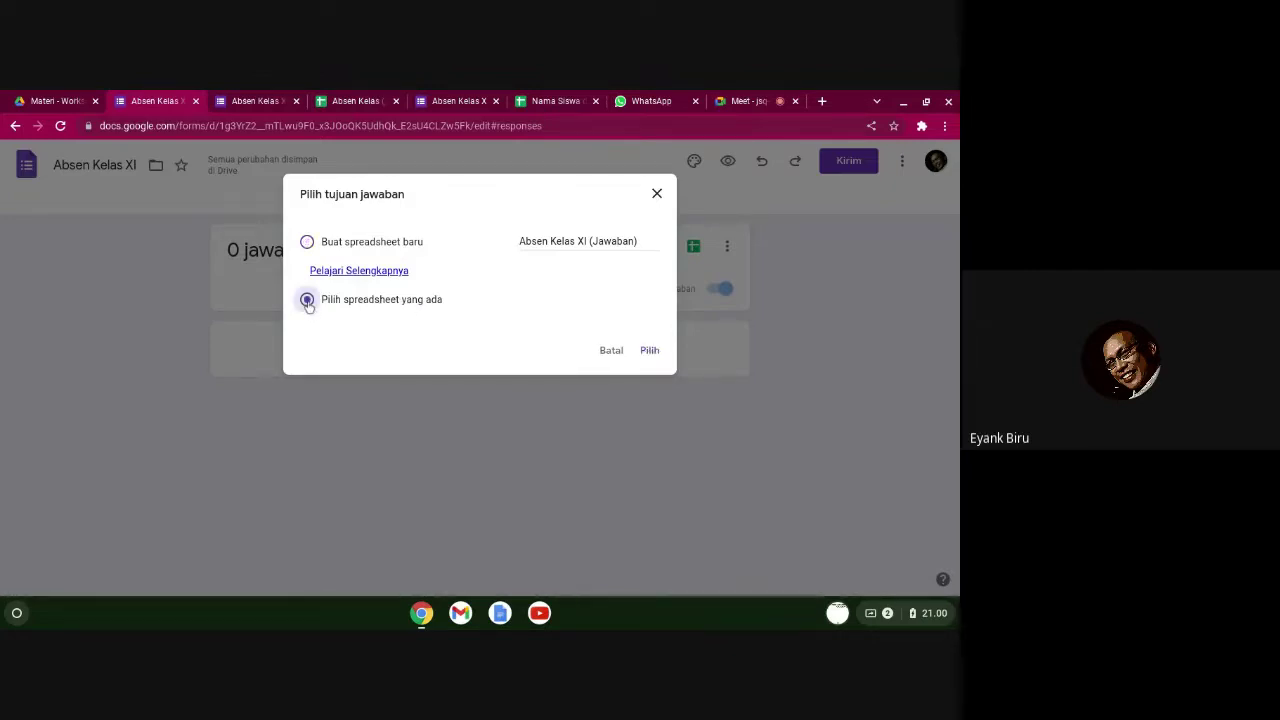
left_click(650, 351)
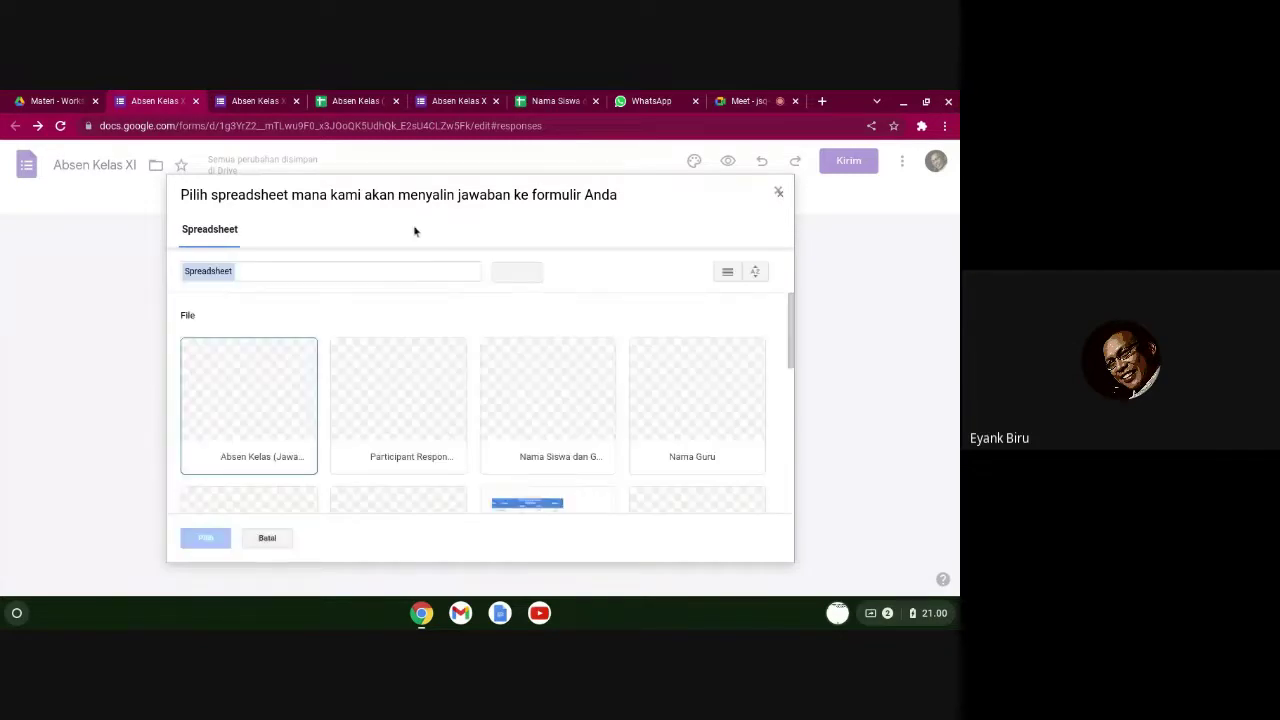
left_click(251, 410)
left_click(204, 539)
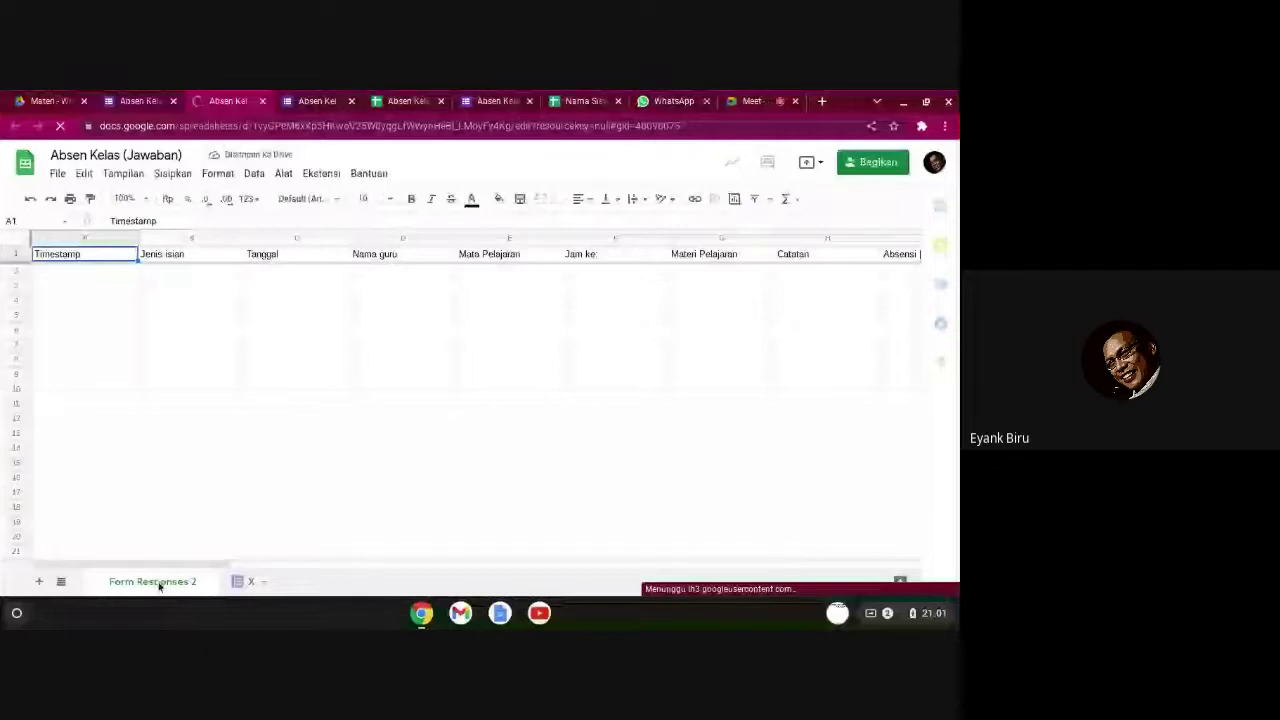
- Rename the new Form Responses 2 sheet in Absen Kelas (Jawaban) as "XI"
double_click(158, 584)
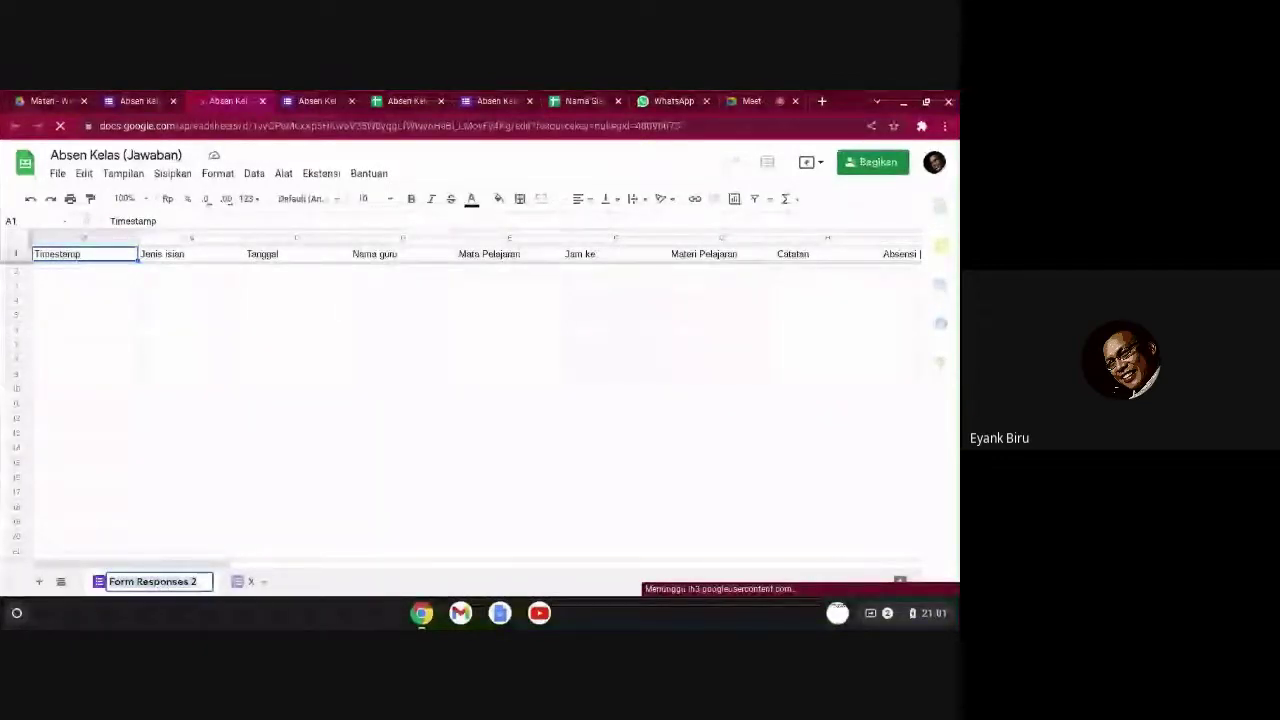
type("XI")
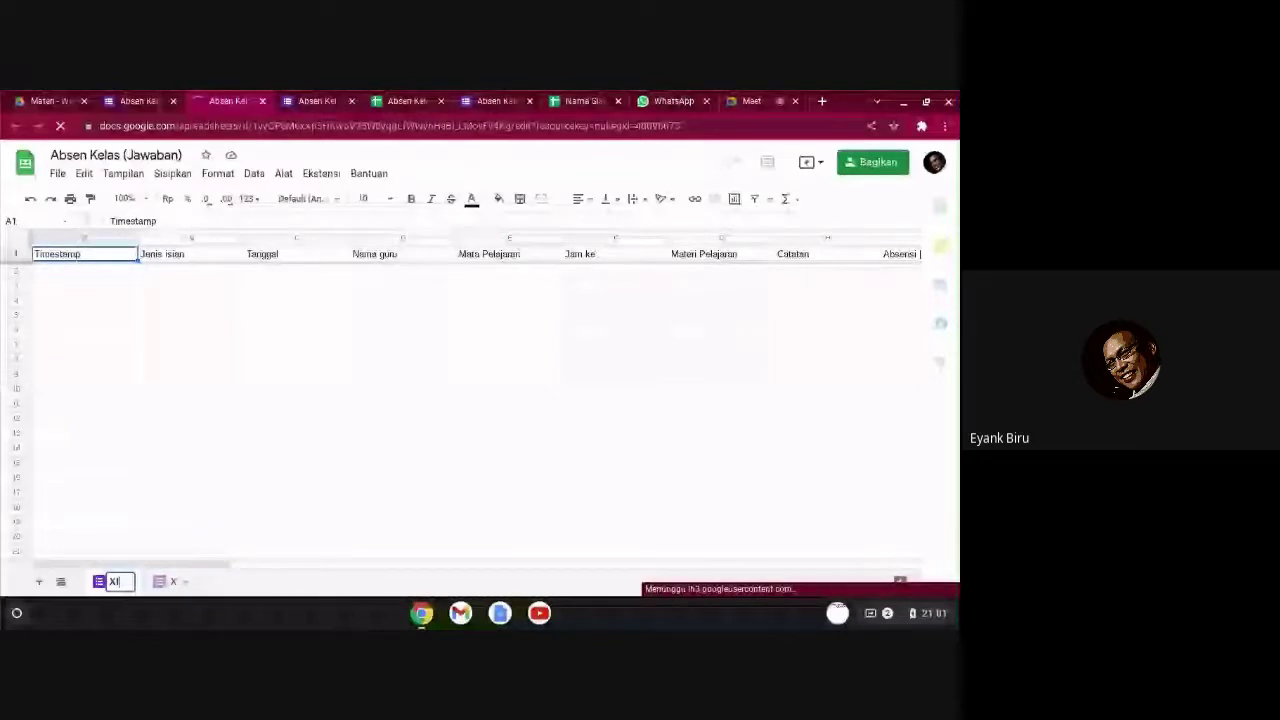
left_click(207, 463)
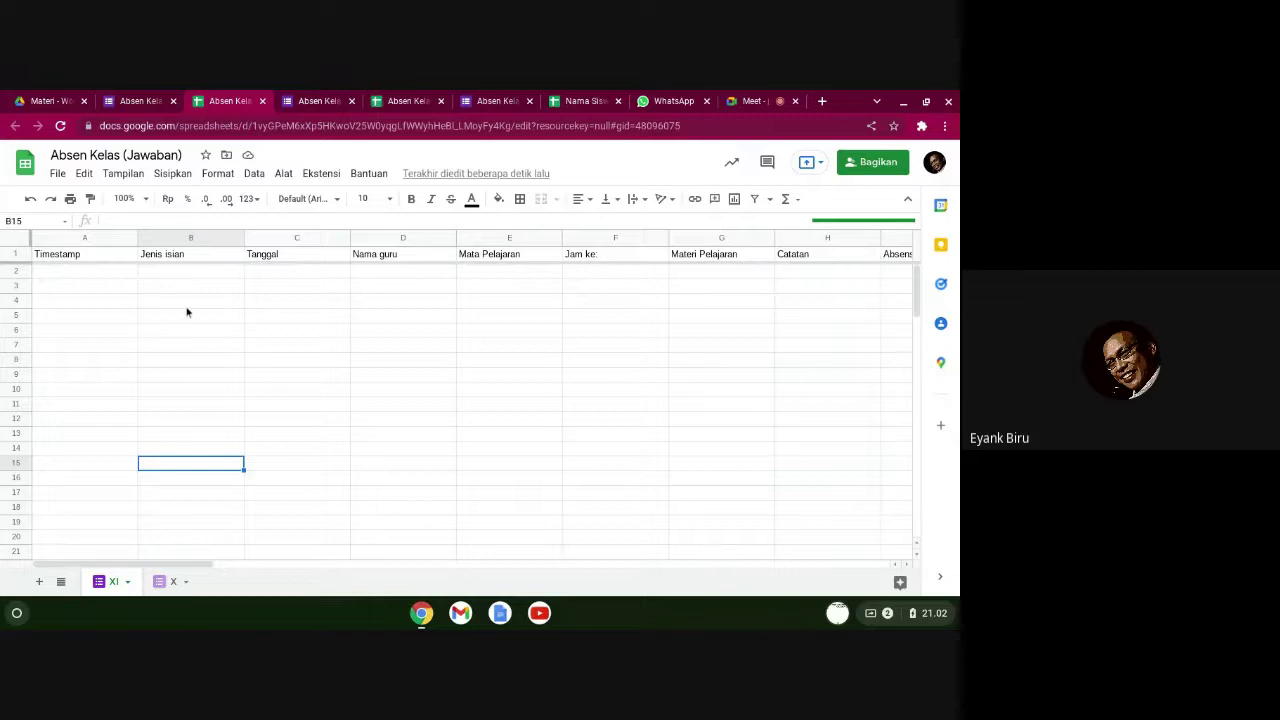
- Switch to the Google Meet call and stop presenting the screen
left_click(742, 101)
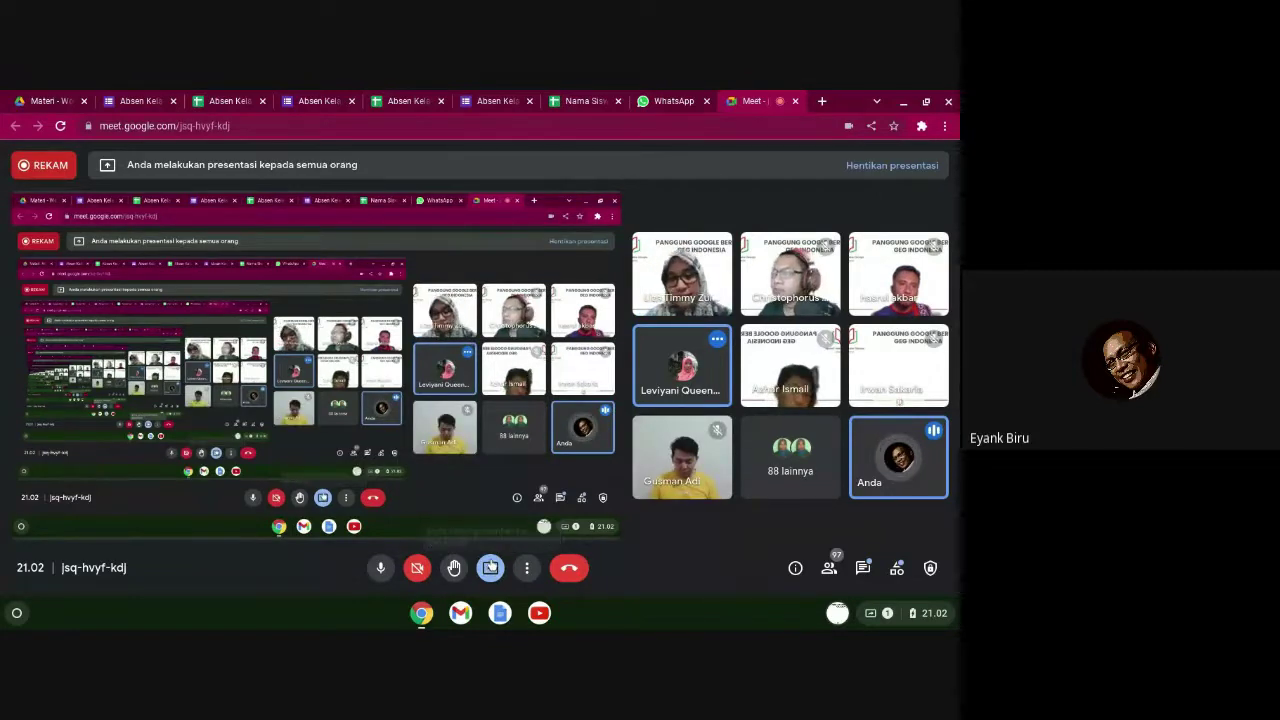
left_click(490, 567)
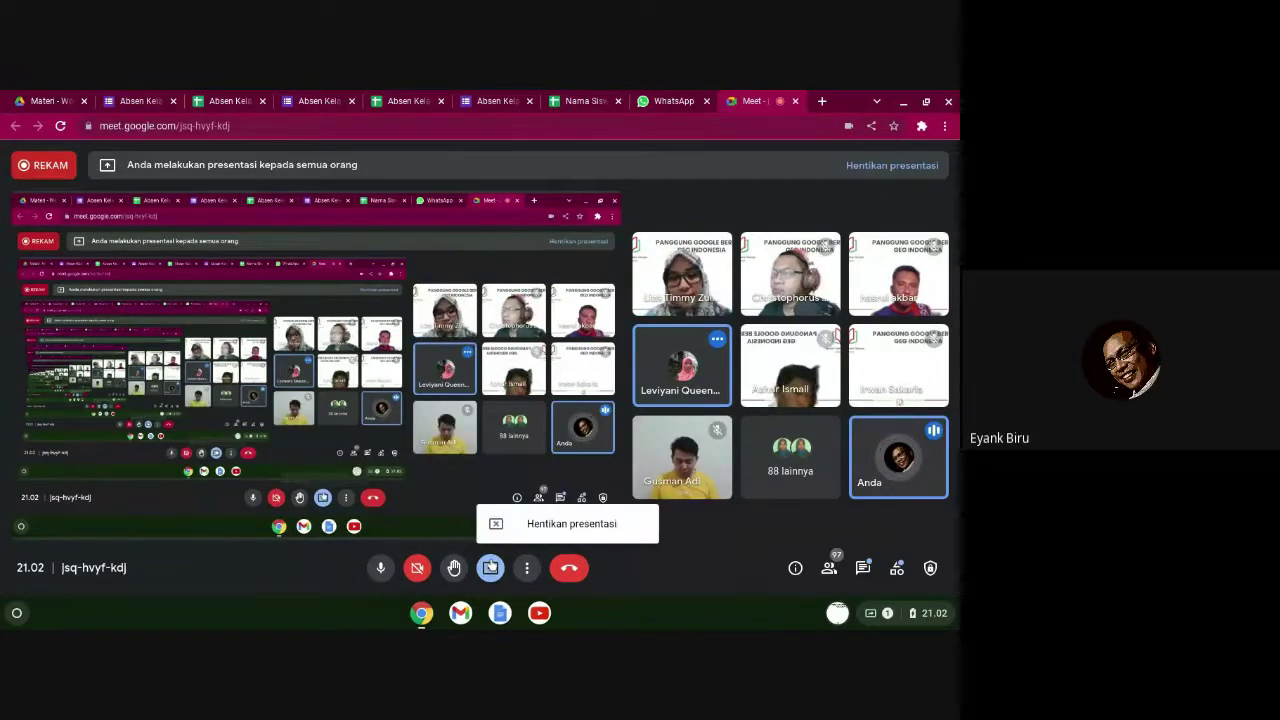
left_click(526, 523)
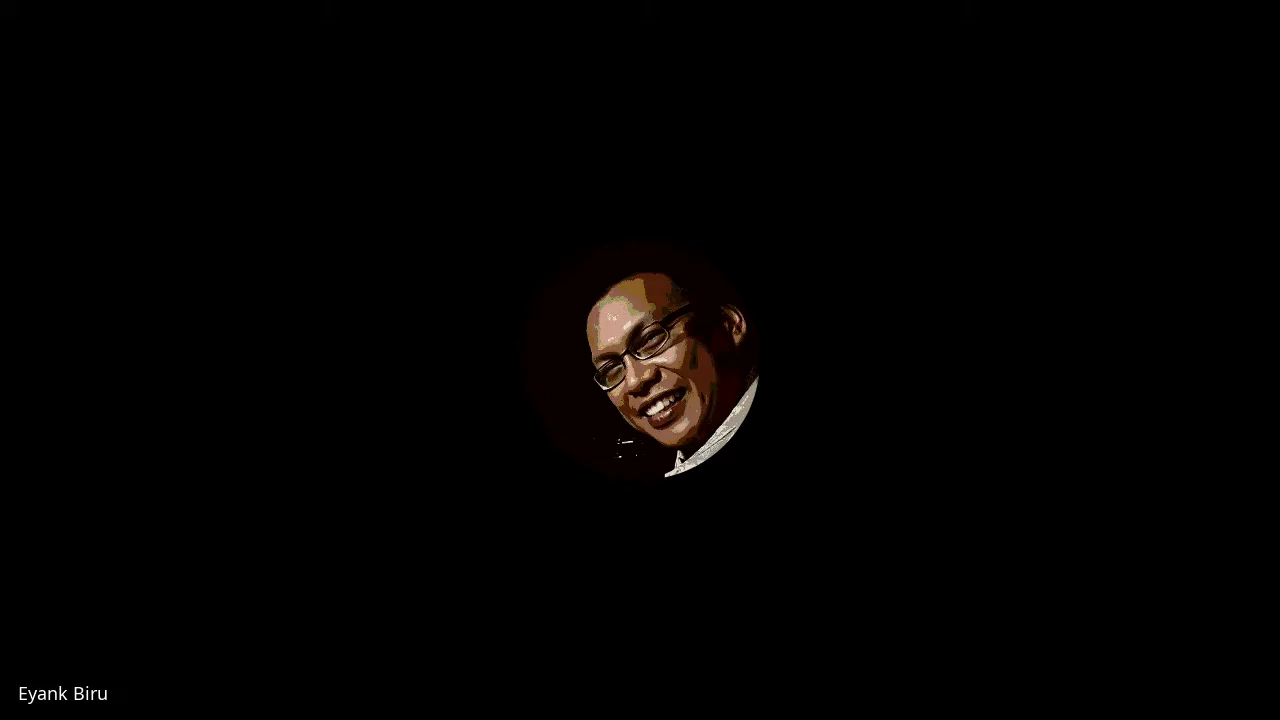